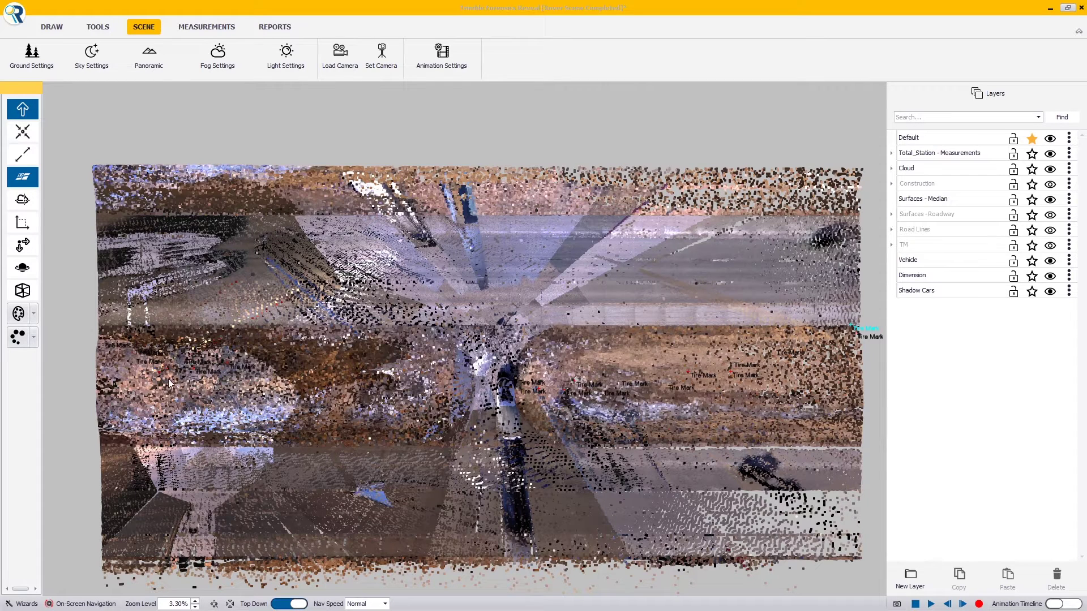
Examine the point cloud from above, following the tire mark points along the median on both sides of the crossover.
{"action": "middle_click_drag", "start_coordinate": [203, 385], "coordinate": [477, 389]}
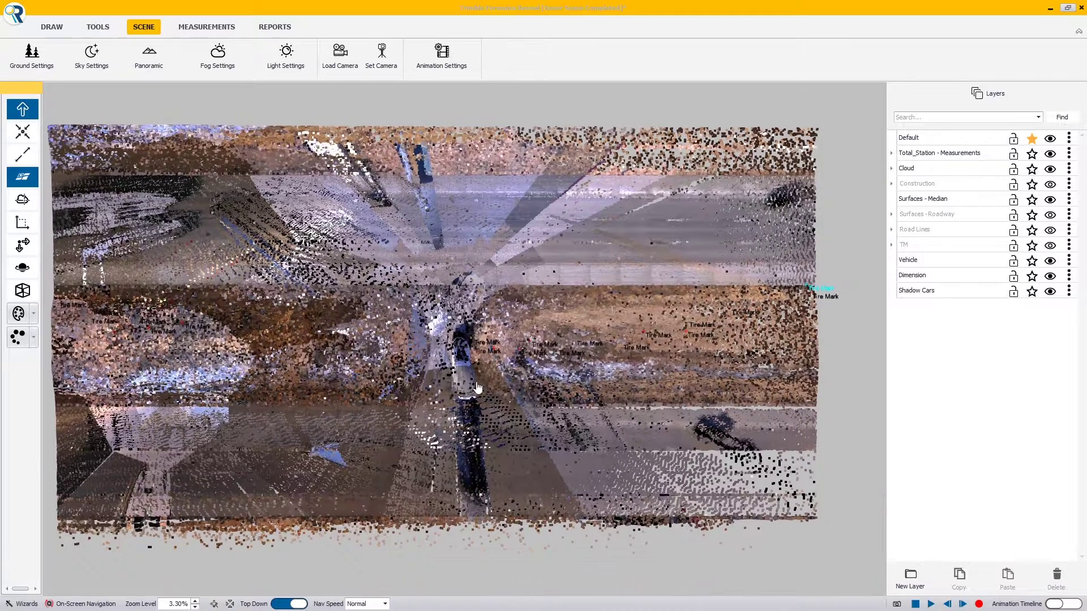
{"action": "middle_click_drag", "start_coordinate": [398, 282], "coordinate": [685, 280]}
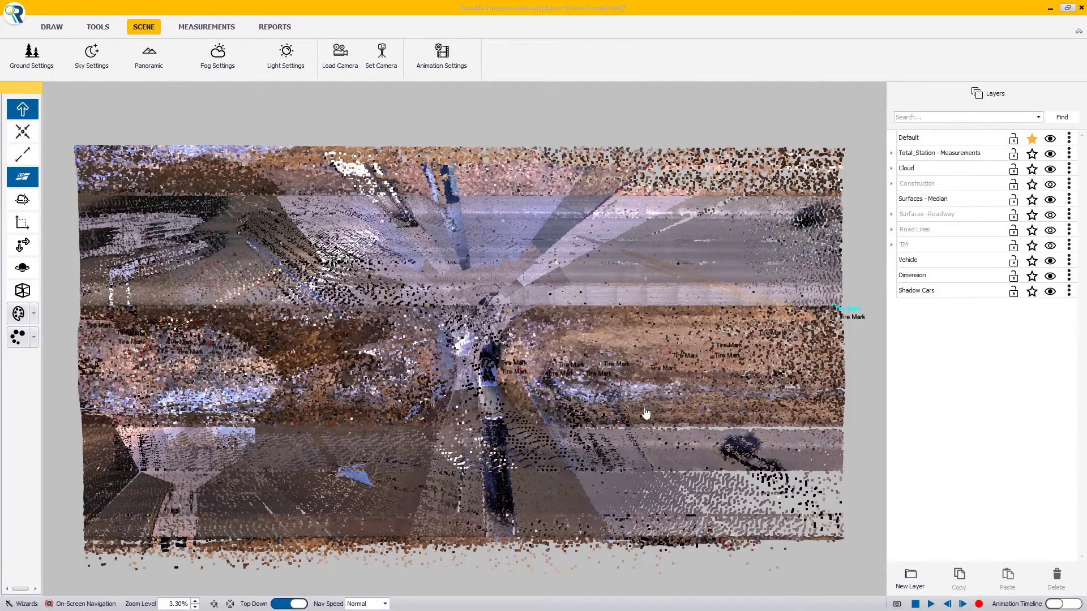
{"action": "scroll", "coordinate": [645, 413], "scroll_direction": "up", "scroll_amount": 5}
{"action": "scroll", "coordinate": [730, 296], "scroll_direction": "up", "scroll_amount": 5}
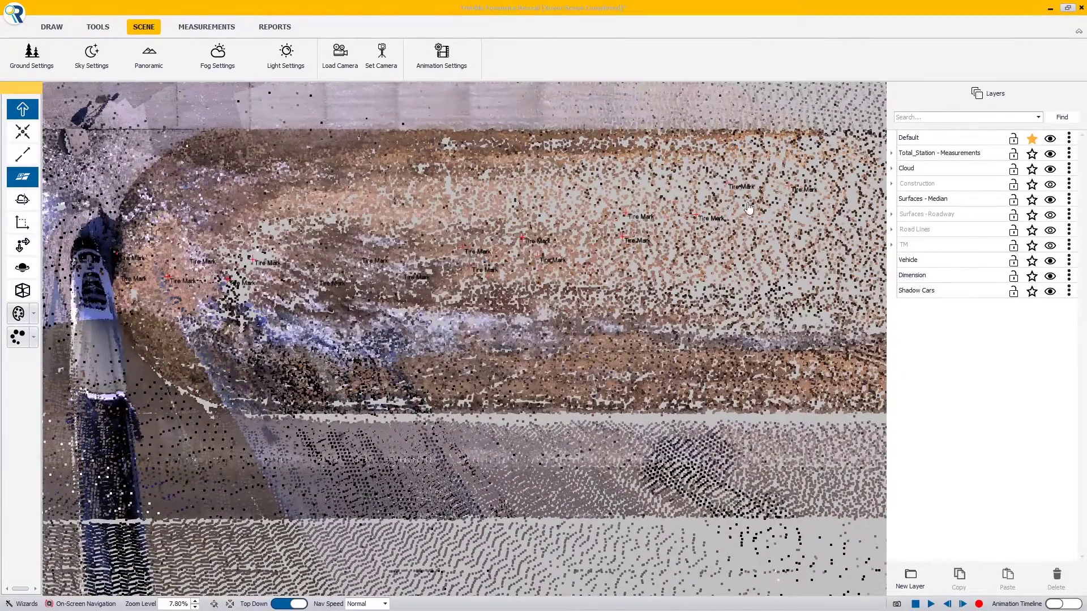
{"action": "middle_click_drag", "start_coordinate": [568, 284], "coordinate": [566, 306]}
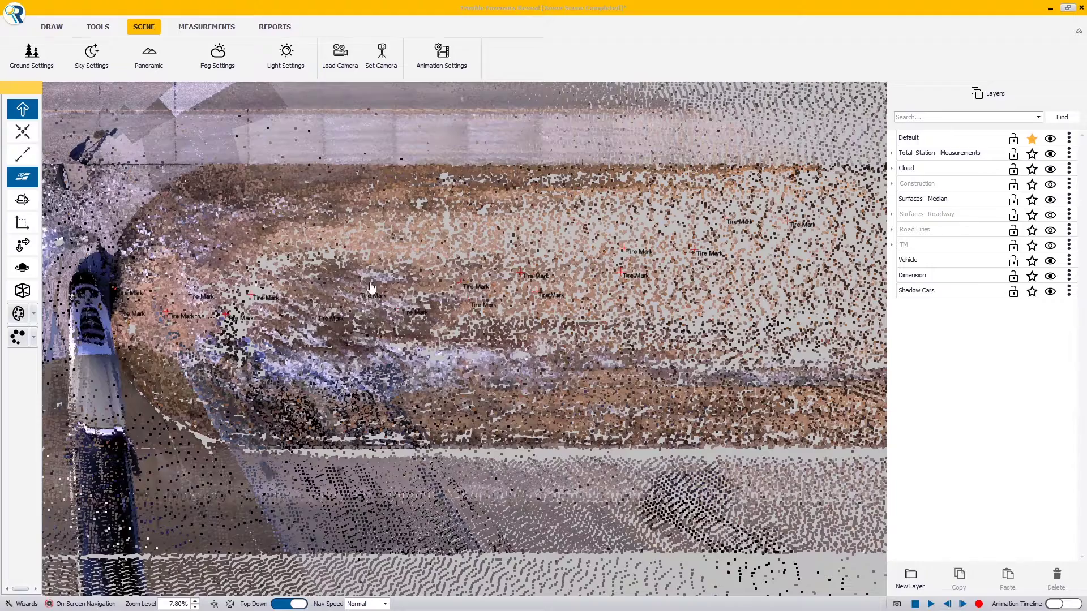
{"action": "middle_click_drag", "start_coordinate": [300, 278], "coordinate": [369, 269]}
{"action": "middle_click_drag", "start_coordinate": [250, 305], "coordinate": [587, 321]}
{"action": "middle_click_drag", "start_coordinate": [289, 296], "coordinate": [718, 317]}
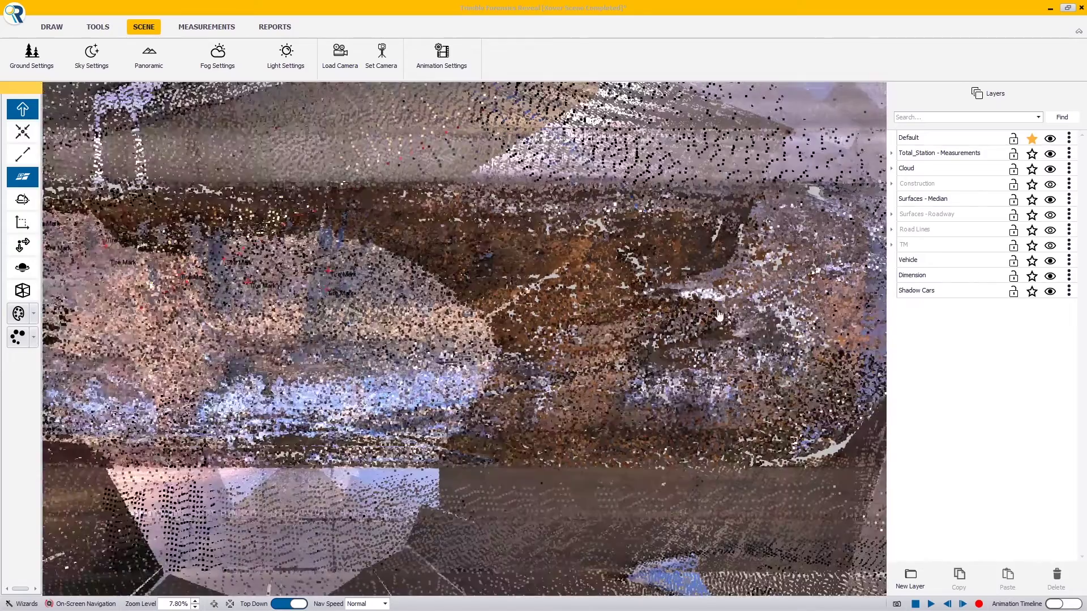
{"action": "middle_click_drag", "start_coordinate": [332, 281], "coordinate": [617, 325]}
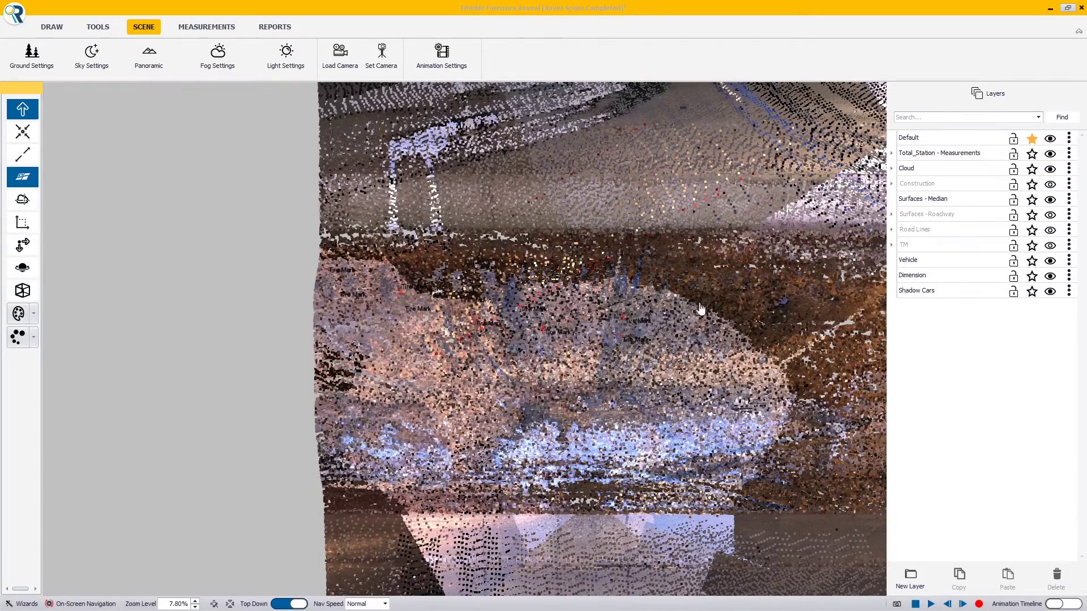
{"action": "middle_click_drag", "start_coordinate": [700, 309], "coordinate": [364, 241]}
{"action": "middle_click_drag", "start_coordinate": [741, 244], "coordinate": [385, 233]}
{"action": "middle_click_drag", "start_coordinate": [790, 258], "coordinate": [425, 275]}
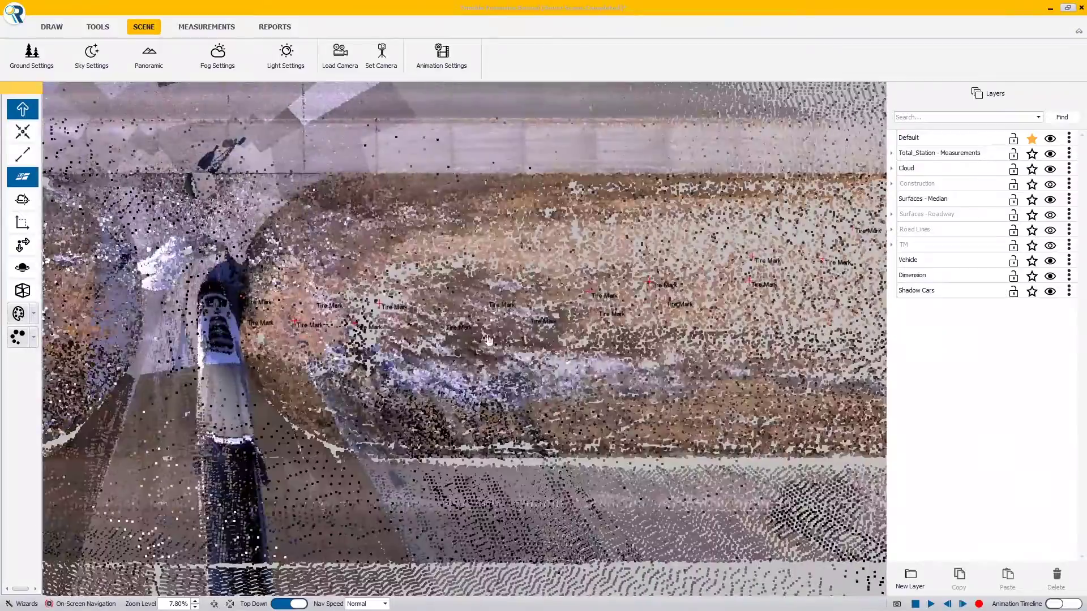
Turn off the top-down view and examine the crossover, truck and median point cloud in 3D.
{"action": "left_click", "coordinate": [294, 604]}
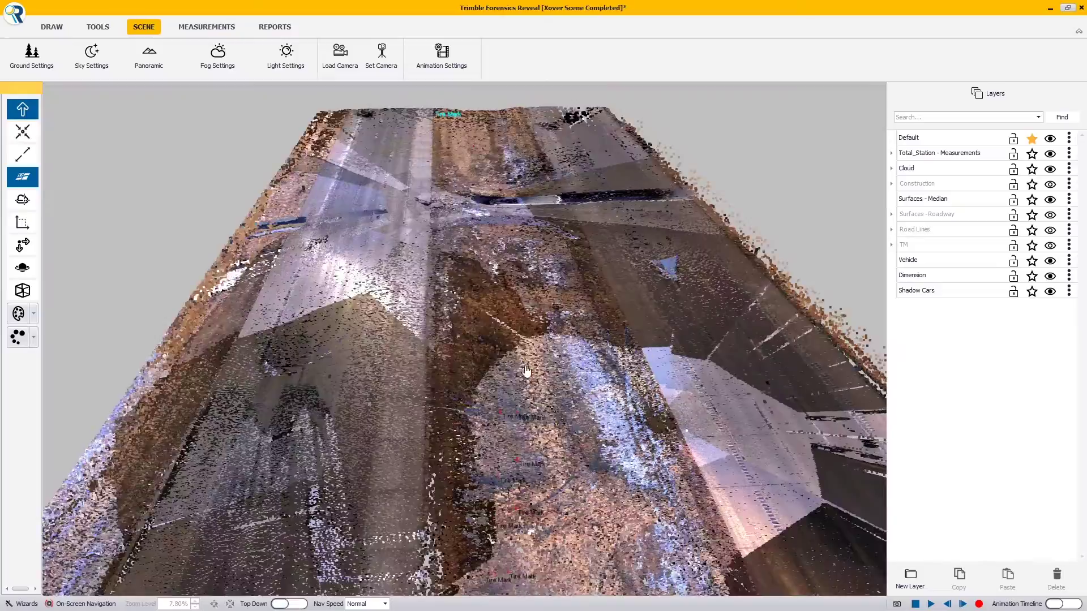
{"action": "right_click", "coordinate": [520, 378]}
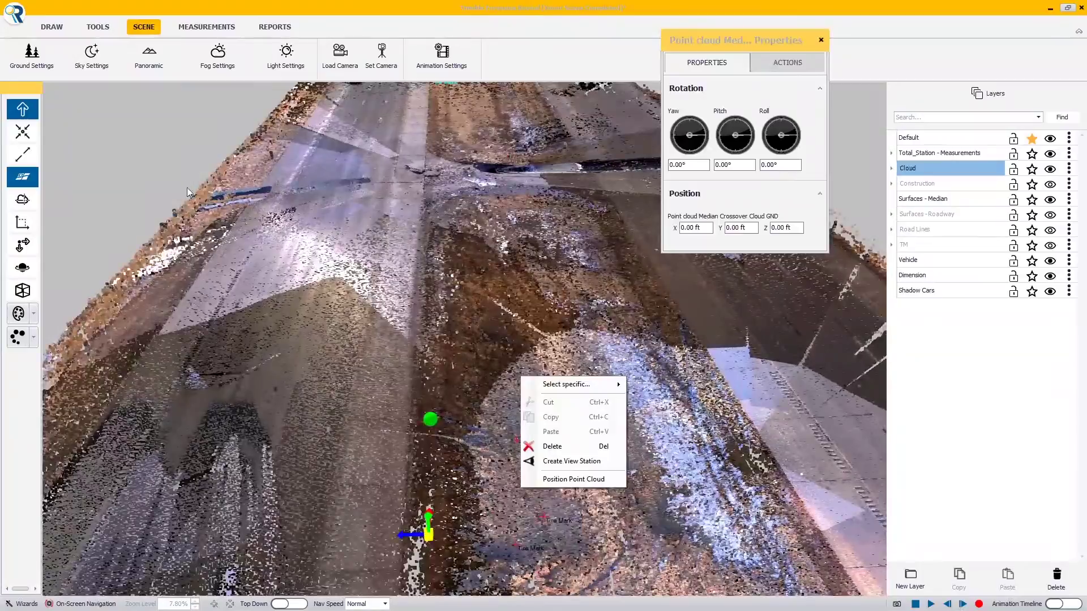
{"action": "left_click", "coordinate": [188, 189]}
{"action": "middle_click_drag", "start_coordinate": [490, 434], "coordinate": [487, 358]}
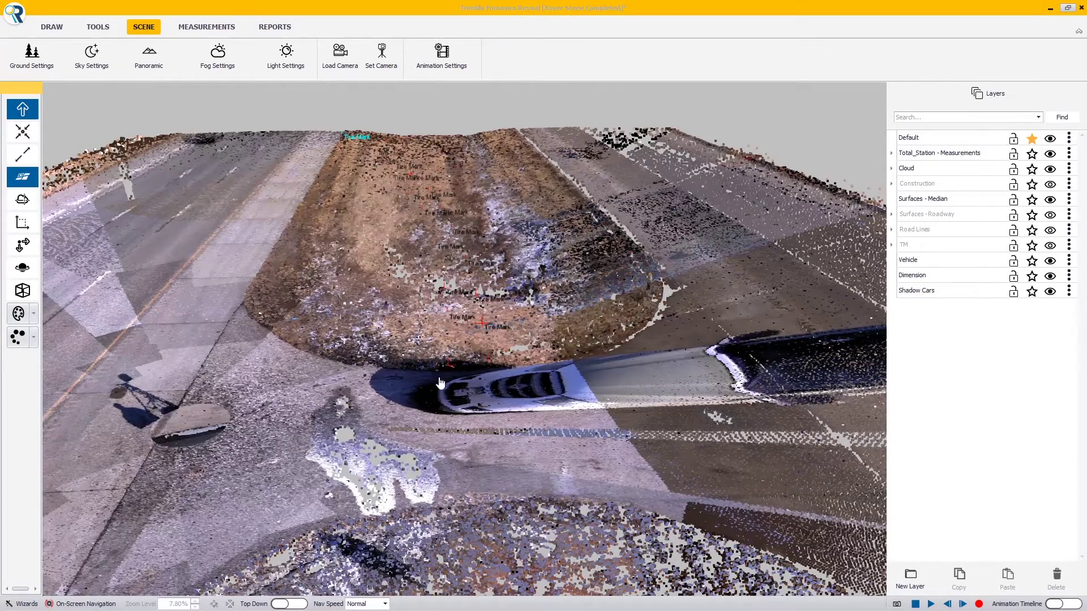
{"action": "middle_click_drag", "start_coordinate": [594, 367], "coordinate": [579, 340]}
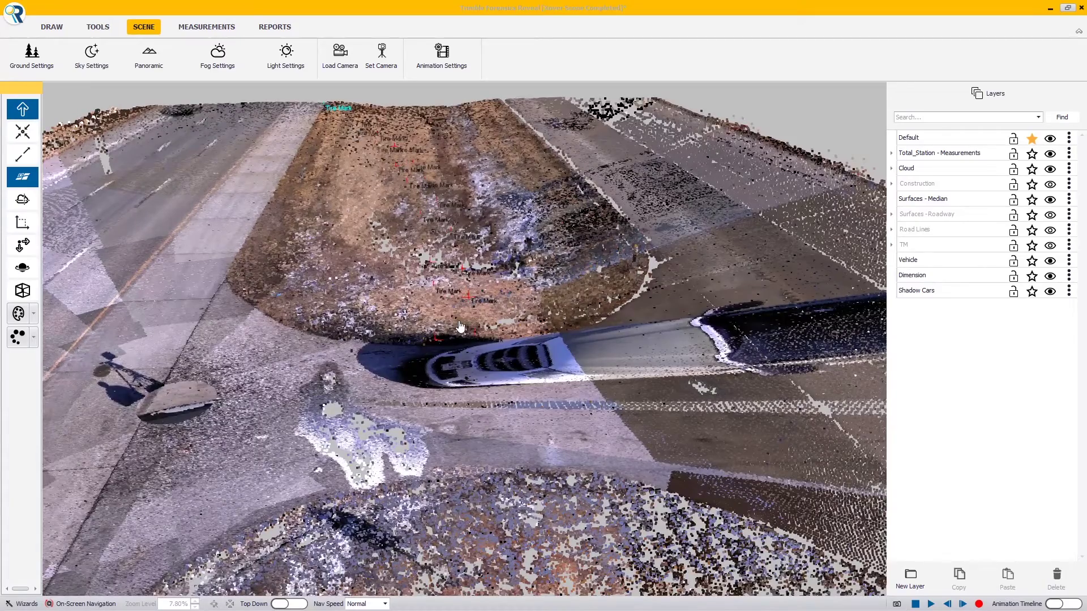
{"action": "scroll", "coordinate": [460, 326], "scroll_direction": "down", "scroll_amount": 5}
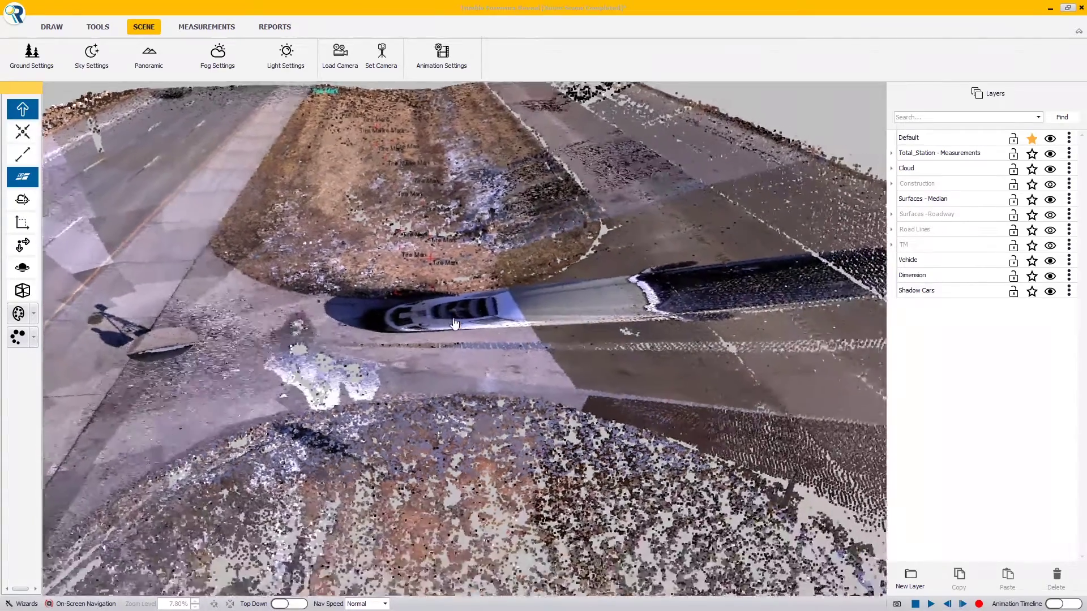
{"action": "scroll", "coordinate": [455, 323], "scroll_direction": "down", "scroll_amount": 4}
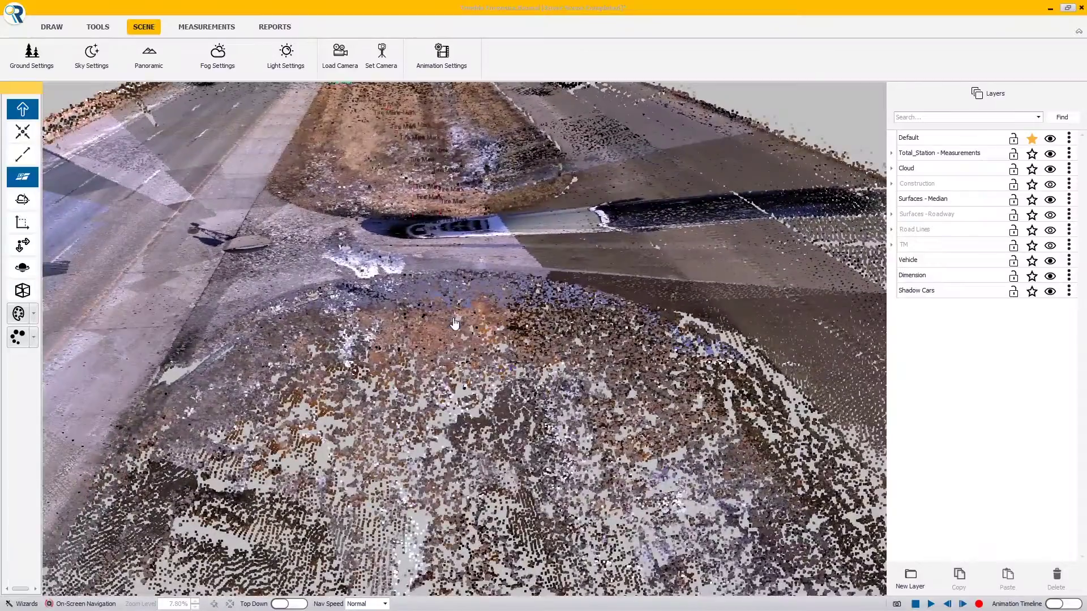
{"action": "right_click_drag", "start_coordinate": [560, 370], "coordinate": [555, 322]}
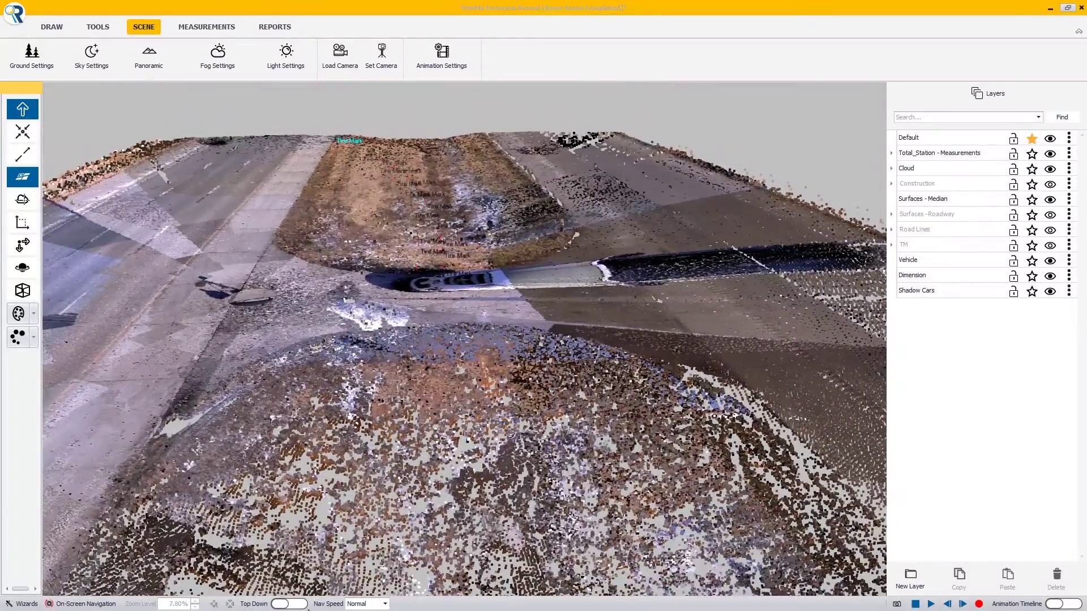
In the top-down view, show the Surfaces - Roadway and Road Lines layers and hide the Cloud layer.
{"action": "left_click", "coordinate": [289, 605]}
{"action": "scroll", "coordinate": [554, 352], "scroll_direction": "down", "scroll_amount": 3}
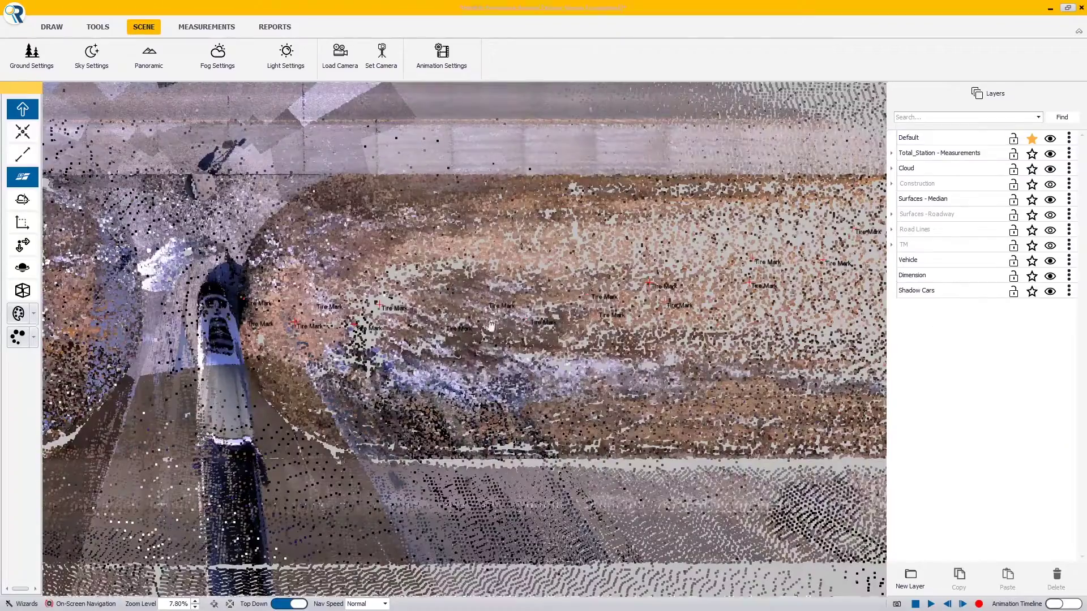
{"action": "scroll", "coordinate": [553, 352], "scroll_direction": "down", "scroll_amount": 3}
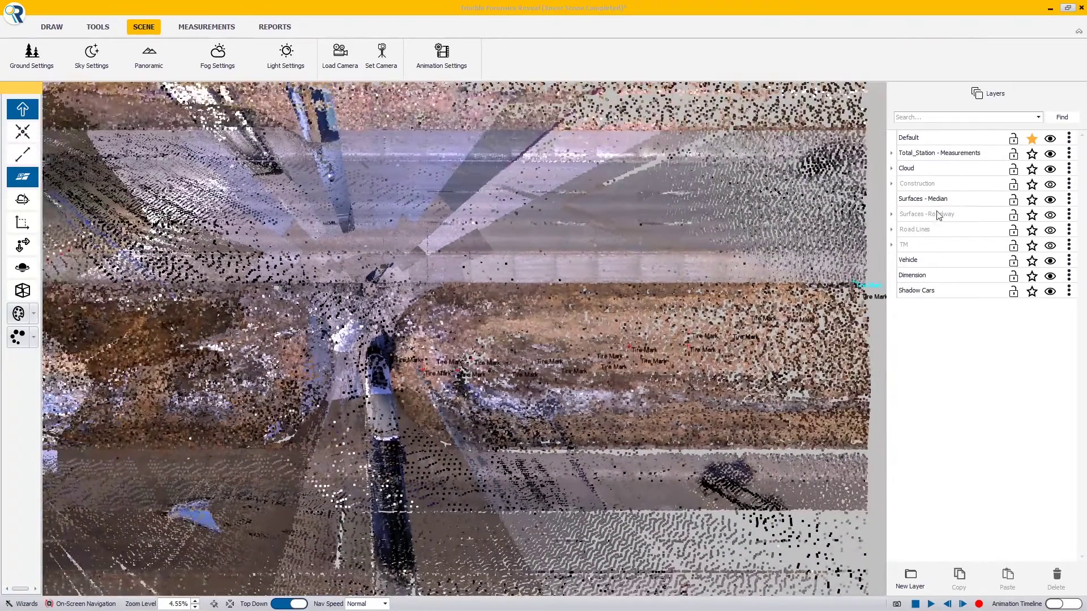
{"action": "left_click", "coordinate": [1051, 216]}
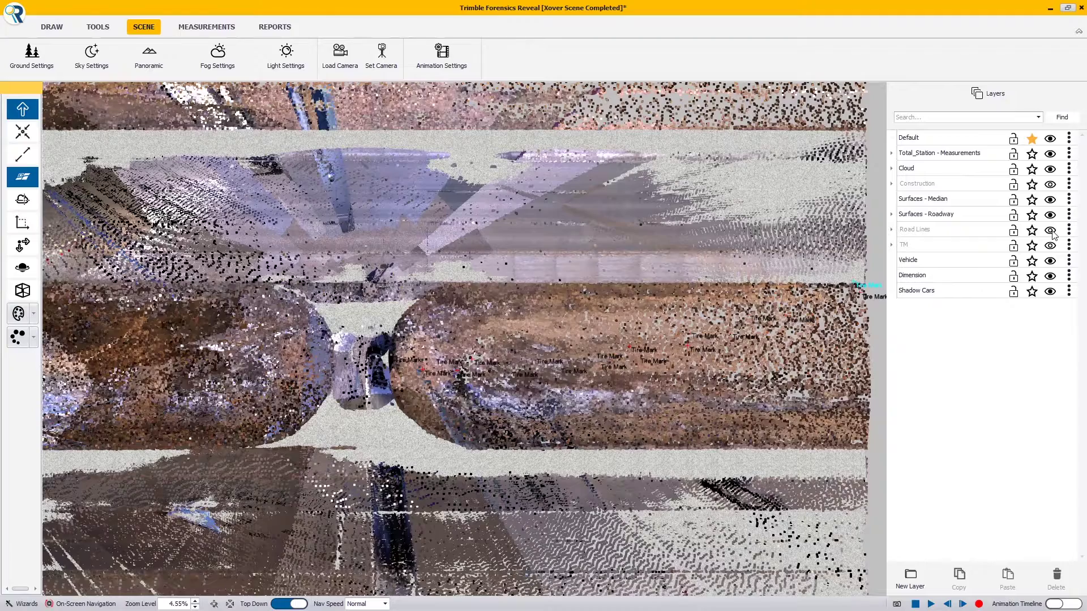
{"action": "left_click", "coordinate": [1051, 231]}
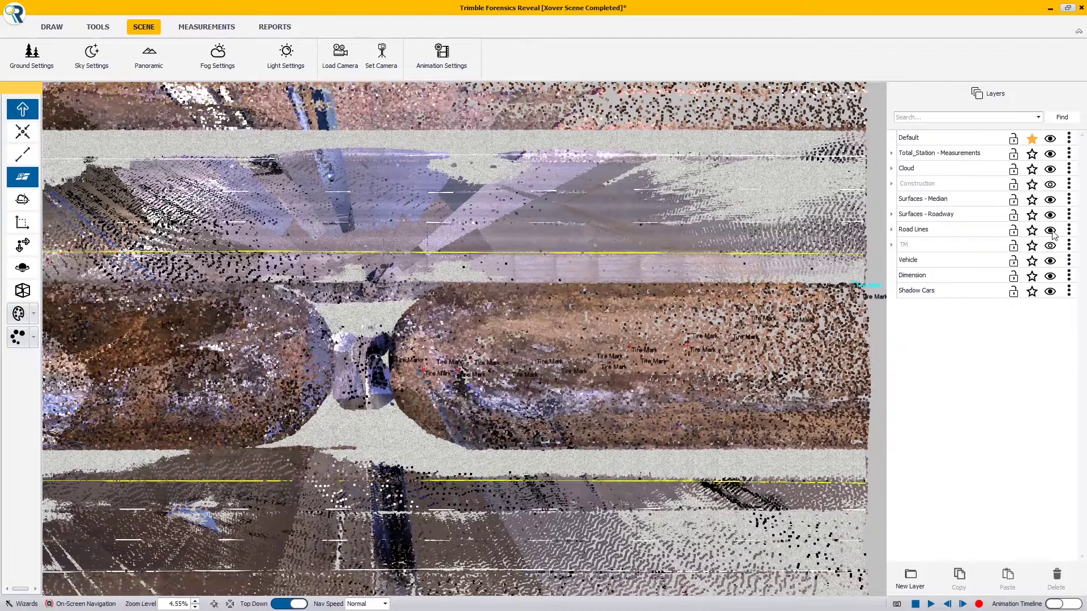
{"action": "left_click", "coordinate": [1051, 170]}
Examine the tire mark points and inspect the properties of the crossover surface and the shoulder surface along the median's upper edge.
{"action": "left_click_drag", "start_coordinate": [544, 417], "coordinate": [619, 416]}
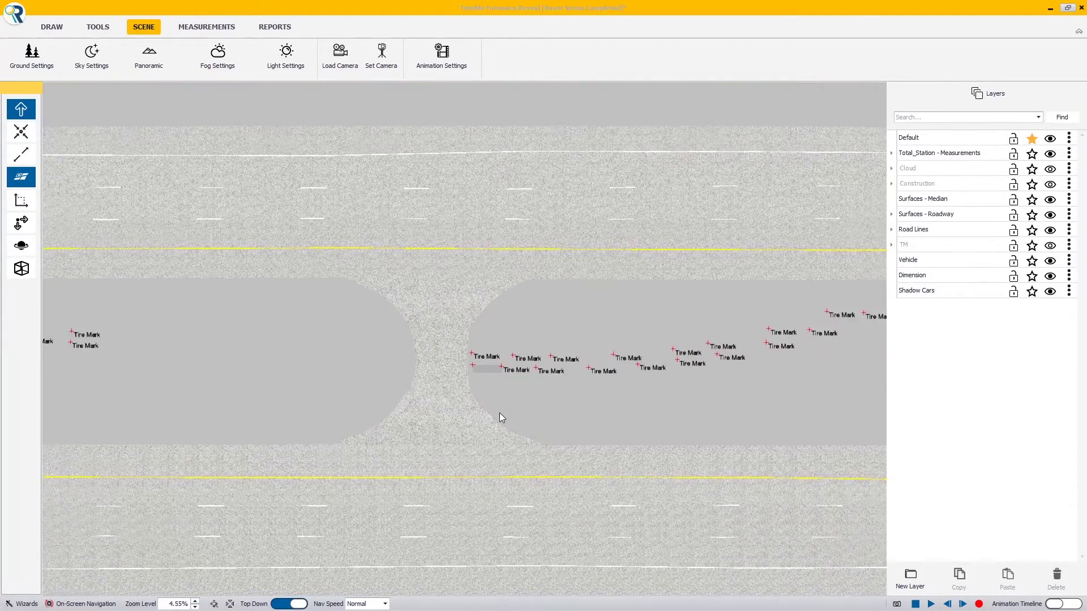
{"action": "scroll", "coordinate": [499, 414], "scroll_direction": "down", "scroll_amount": 3}
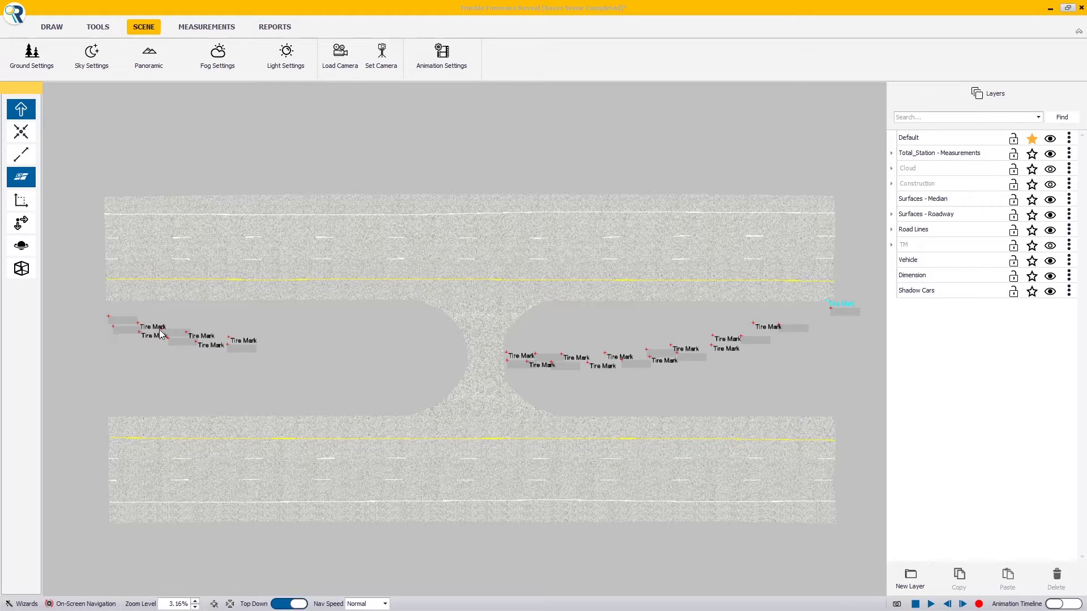
{"action": "mouse_move", "coordinate": [467, 368]}
{"action": "middle_mouse_down"}
{"action": "mouse_move", "coordinate": [427, 362]}
{"action": "mouse_move", "coordinate": [454, 353]}
{"action": "middle_mouse_up"}
{"action": "scroll", "coordinate": [456, 354], "scroll_direction": "up", "scroll_amount": 3}
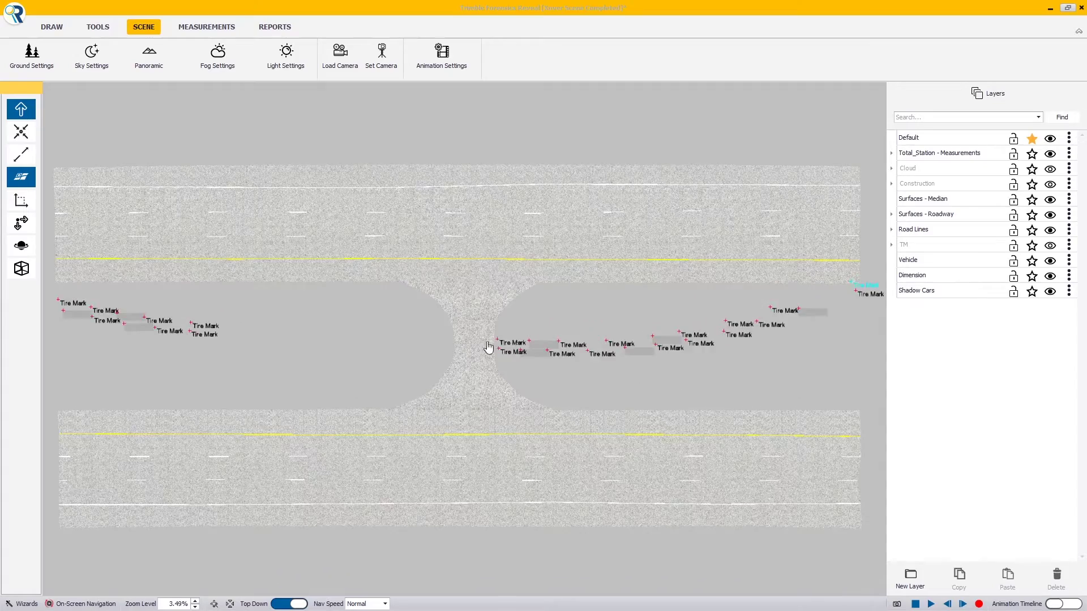
{"action": "scroll", "coordinate": [447, 343], "scroll_direction": "up", "scroll_amount": 3}
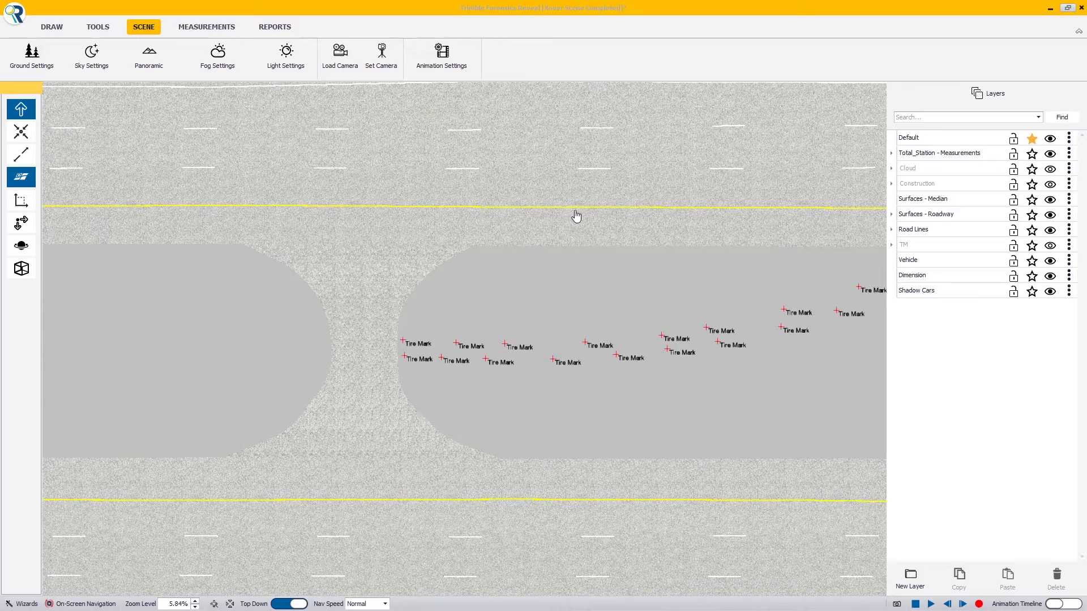
{"action": "left_click", "coordinate": [368, 345]}
{"action": "middle_click_drag", "start_coordinate": [418, 361], "coordinate": [528, 361]}
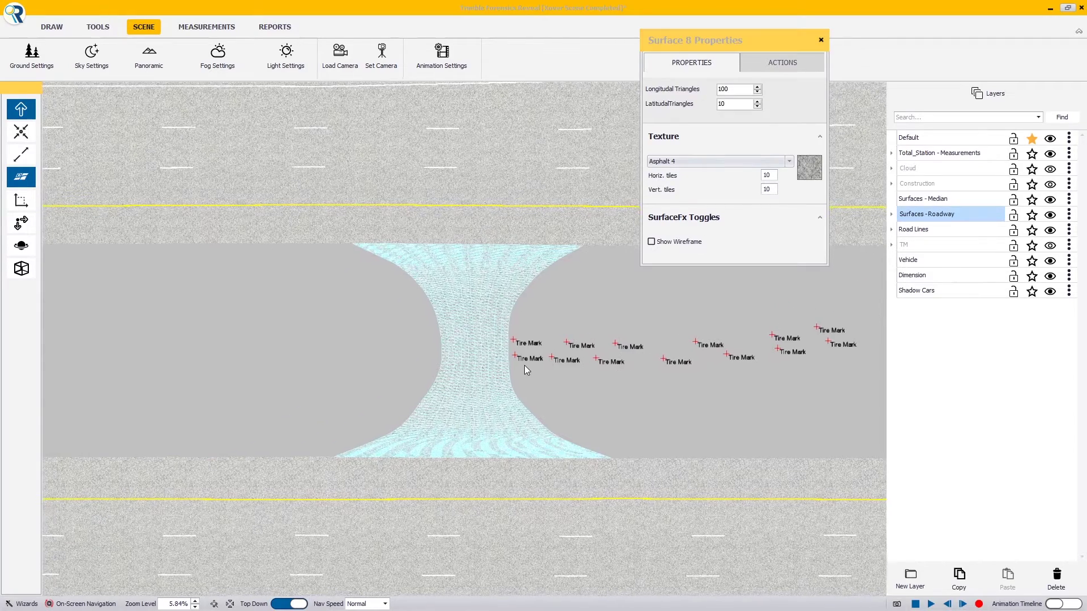
{"action": "left_click", "coordinate": [596, 287]}
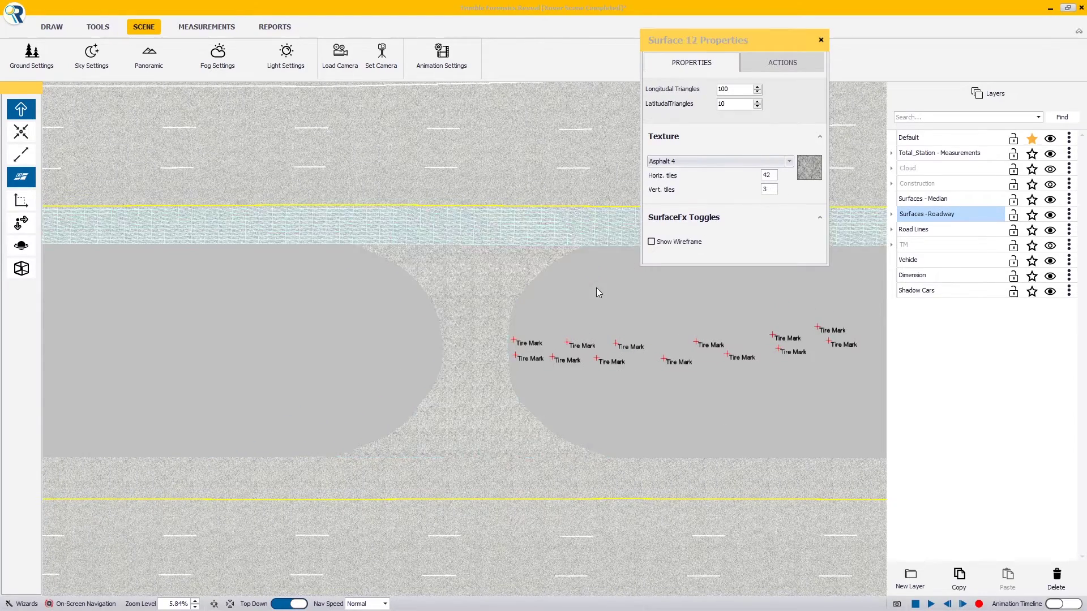
Show the Construction layer to check its lines against the road surfaces, and hide it again.
{"action": "left_click", "coordinate": [1052, 185]}
{"action": "middle_click_drag", "start_coordinate": [708, 288], "coordinate": [671, 289]}
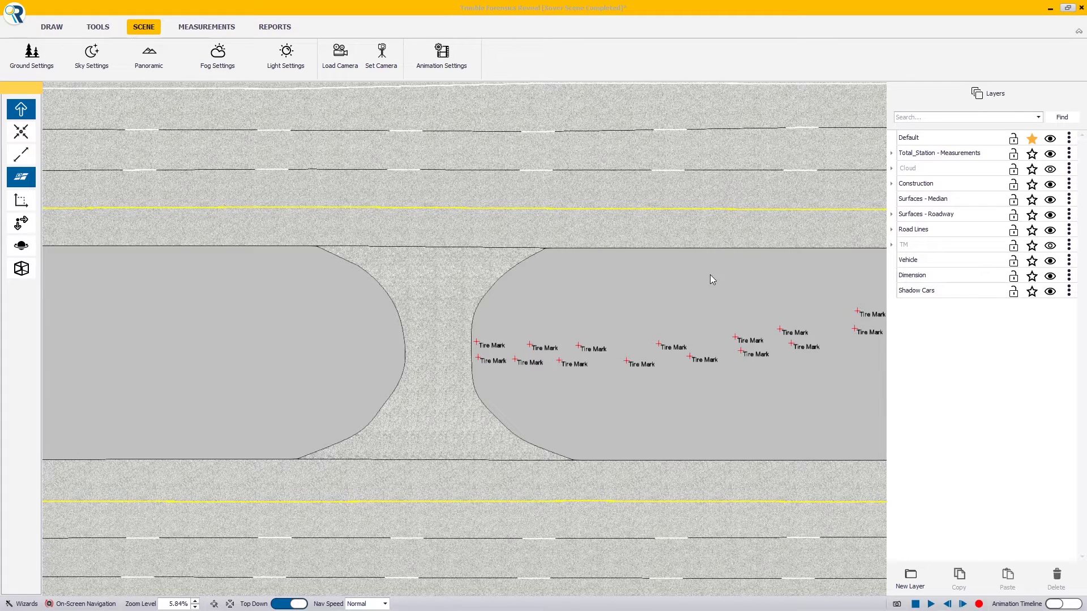
{"action": "left_click", "coordinate": [1050, 186]}
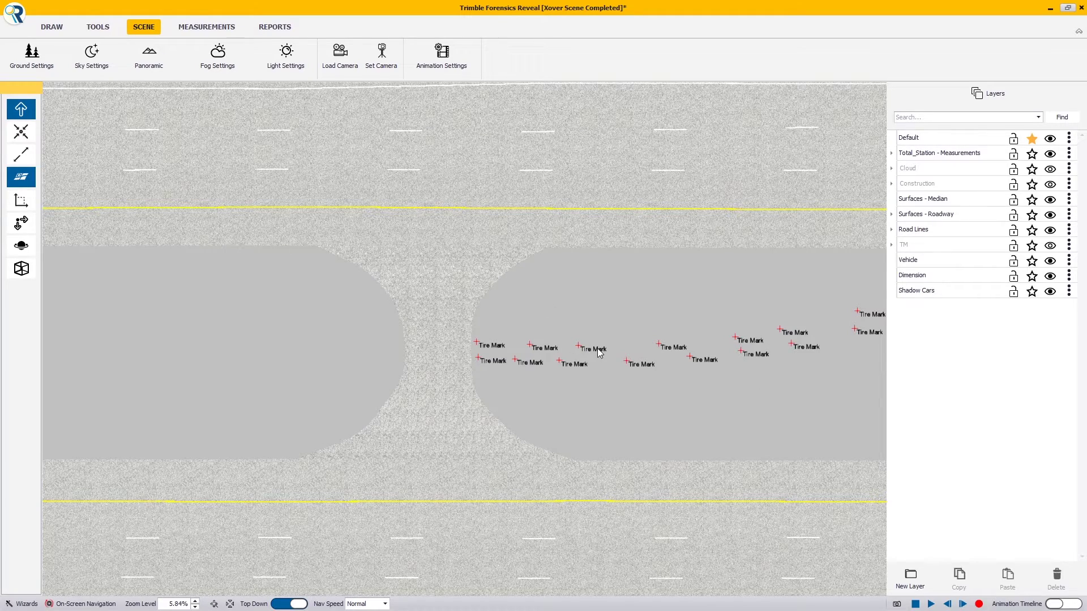
{"action": "middle_click_drag", "start_coordinate": [697, 405], "coordinate": [371, 404]}
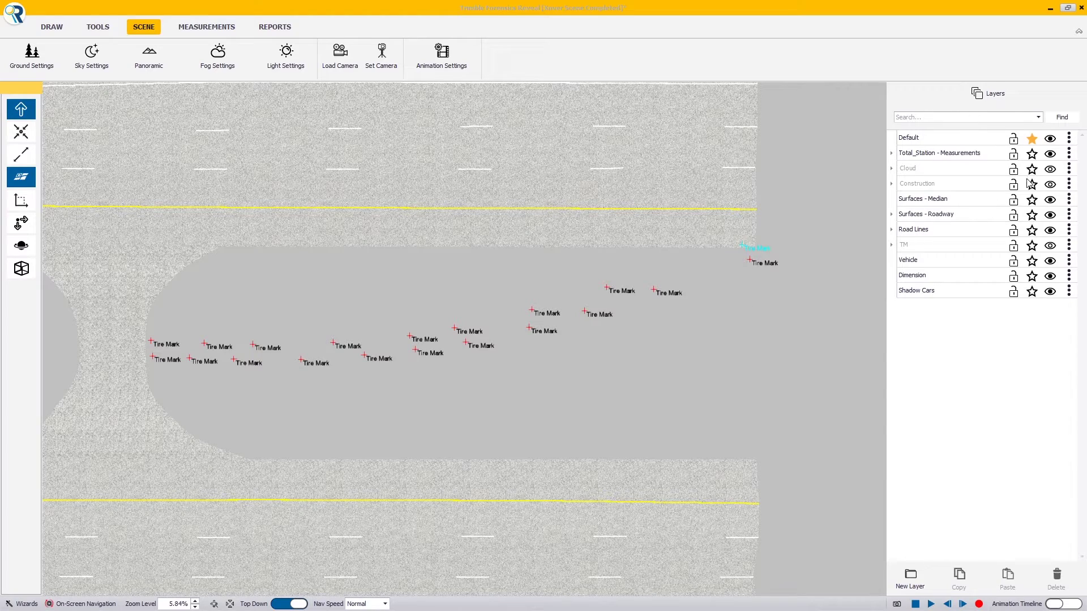
Show the Construction layer and select the construction line running along the median's upper edge.
{"action": "left_click", "coordinate": [1050, 185]}
{"action": "middle_click_drag", "start_coordinate": [467, 274], "coordinate": [619, 292]}
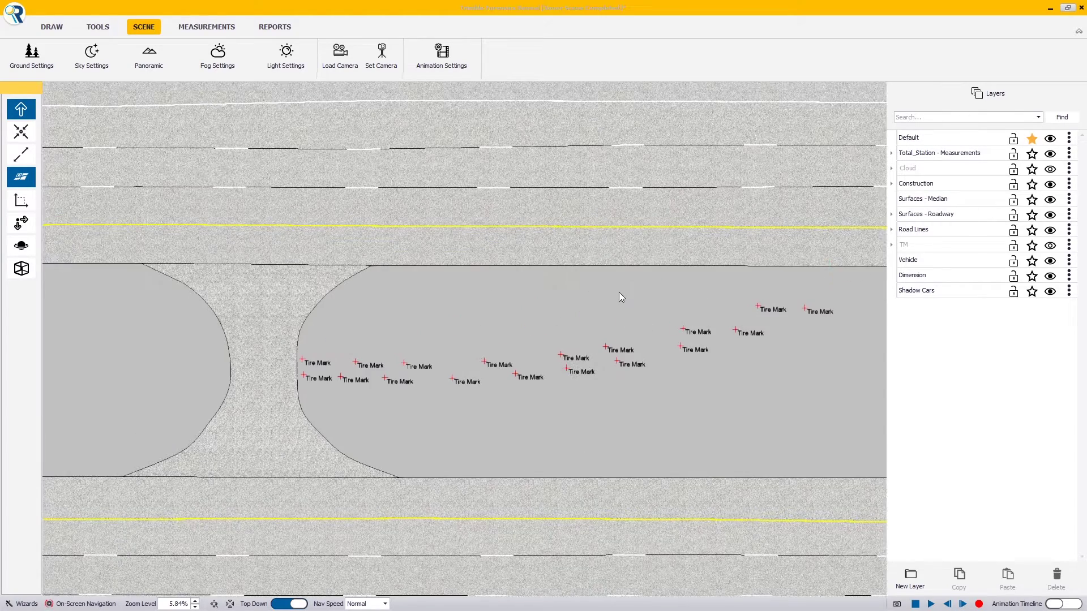
{"action": "left_click", "coordinate": [635, 265]}
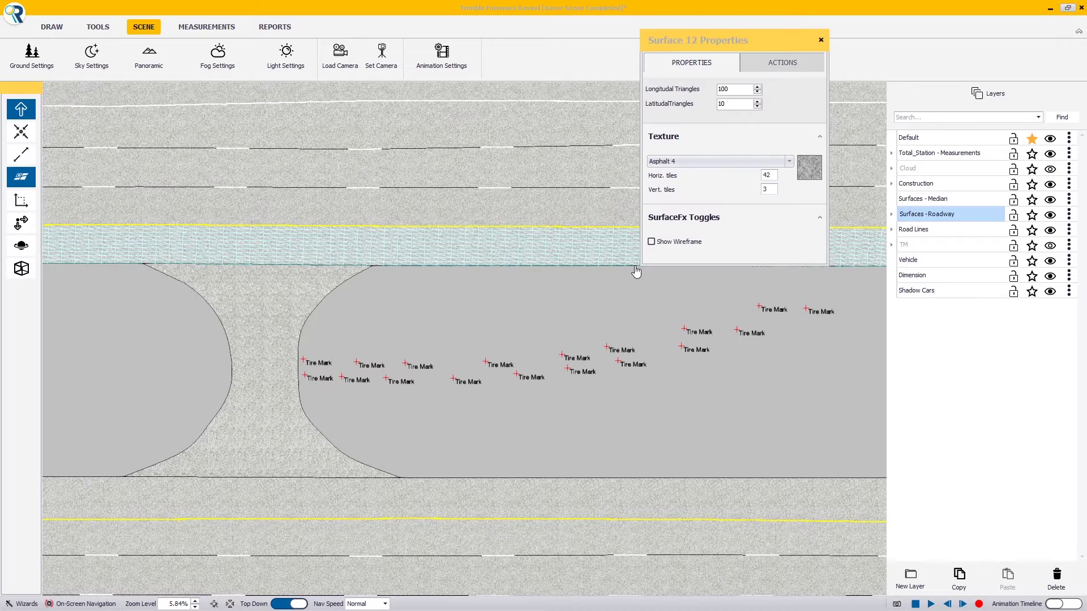
{"action": "left_click", "coordinate": [635, 268]}
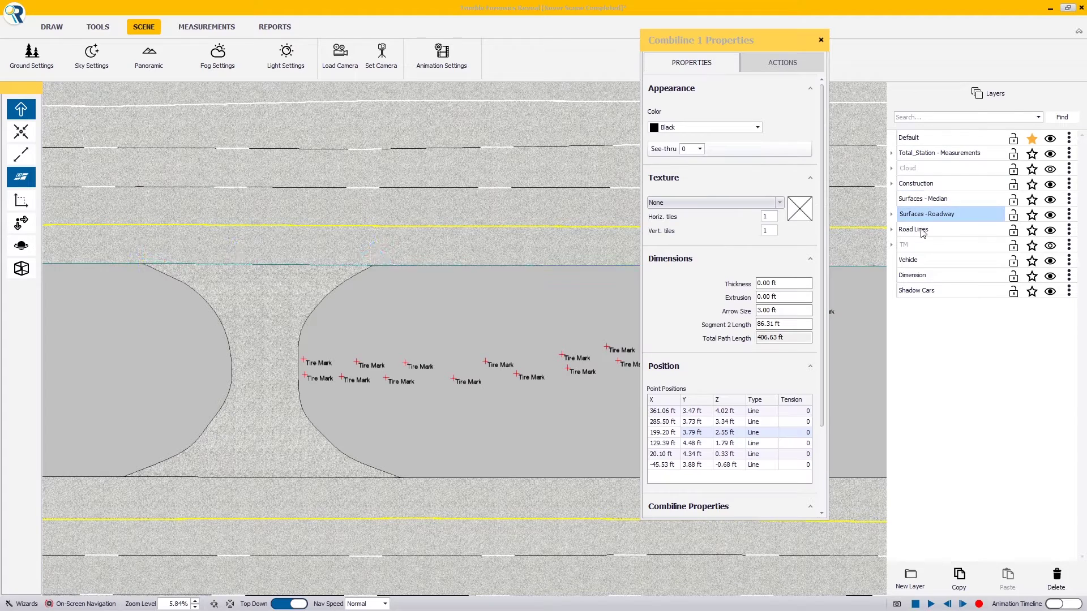
Lock the Surfaces - Median layer and move the construction line's properties window away from the median.
{"action": "left_click", "coordinate": [1014, 202]}
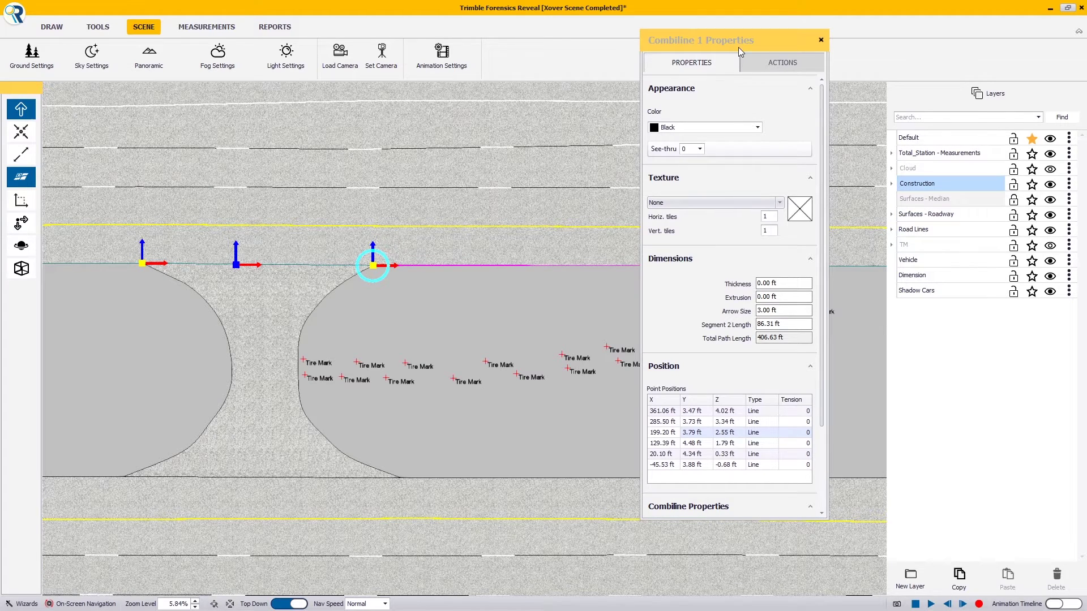
{"action": "left_click_drag", "start_coordinate": [738, 46], "coordinate": [158, 51]}
{"action": "left_click", "coordinate": [619, 314]}
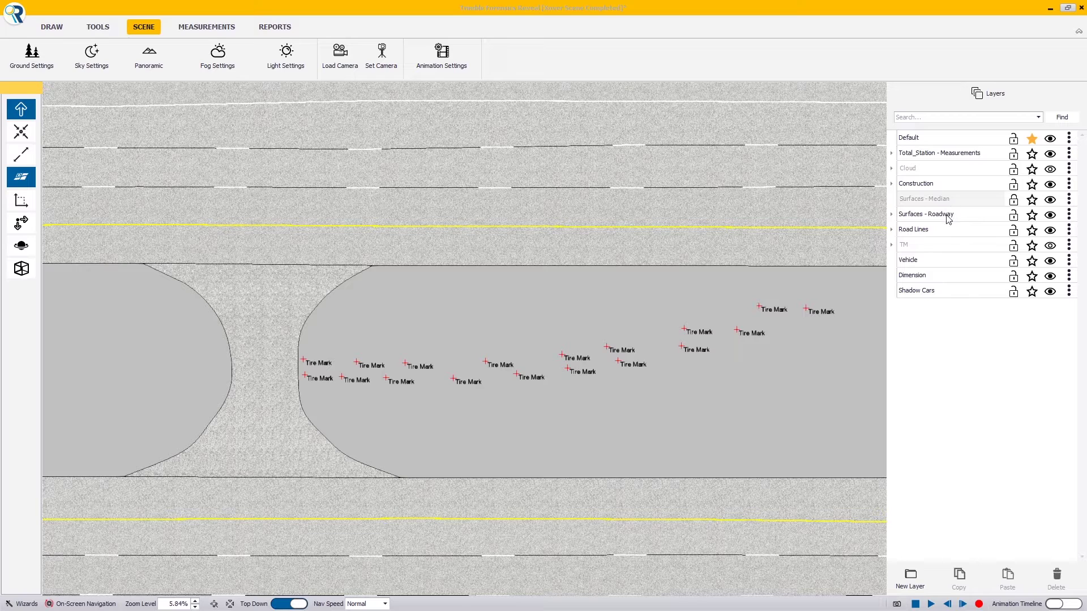
Lock Surfaces - Roadway instead of Surfaces - Median, and select the construction line along the median's upper edge.
{"action": "left_click", "coordinate": [1013, 215]}
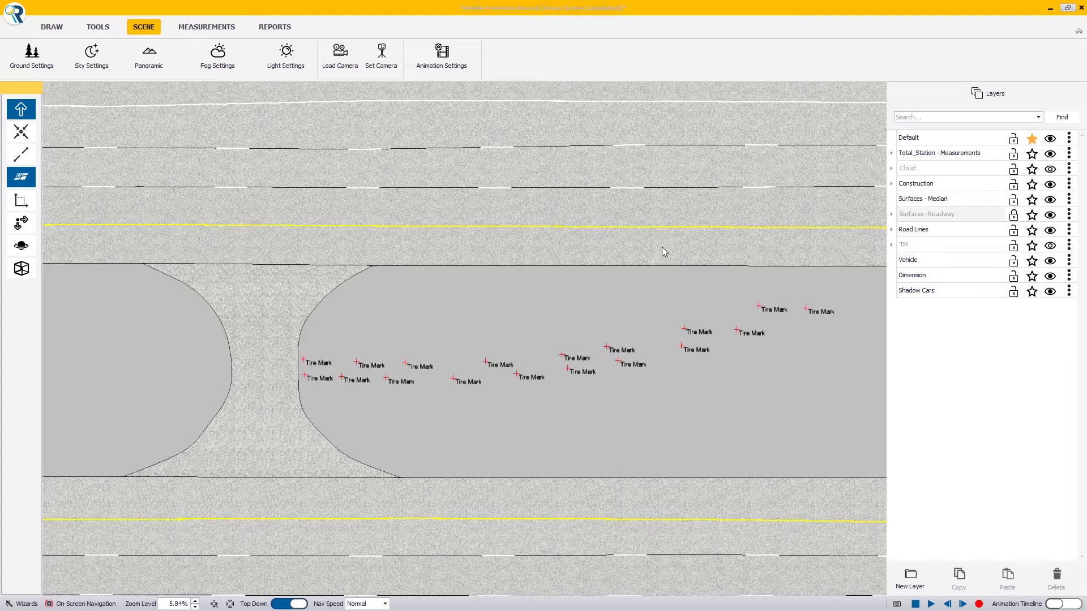
{"action": "left_click", "coordinate": [662, 272]}
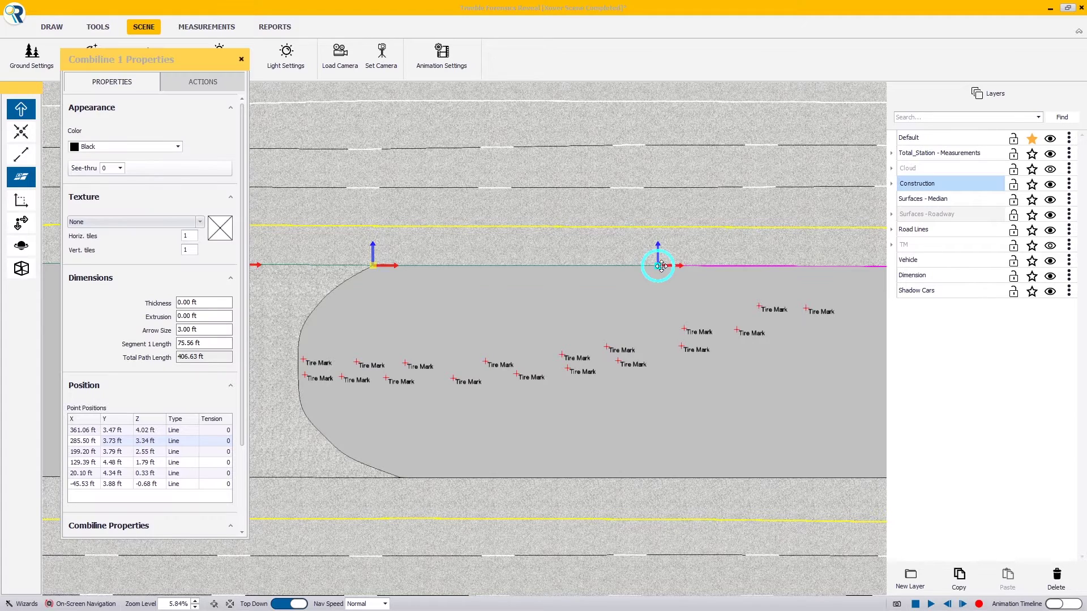
{"action": "middle_click_drag", "start_coordinate": [510, 298], "coordinate": [454, 345]}
{"action": "scroll", "coordinate": [454, 349], "scroll_direction": "down", "scroll_amount": 5}
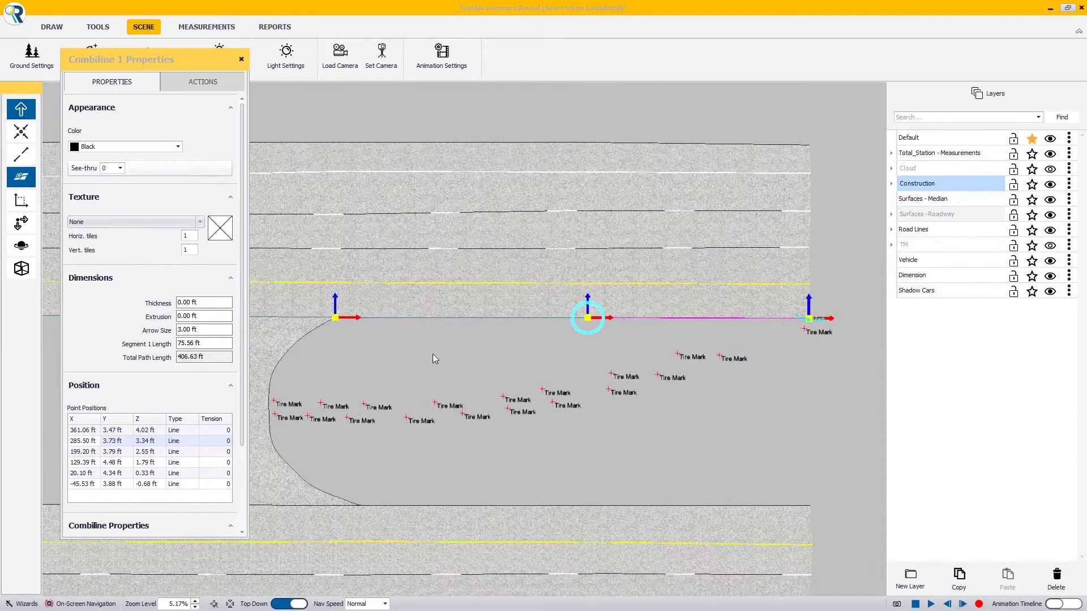
Examine the points of the median's upper-edge construction line around the crossover, and select the construction line along the lower edge.
{"action": "middle_click_drag", "start_coordinate": [503, 358], "coordinate": [608, 349]}
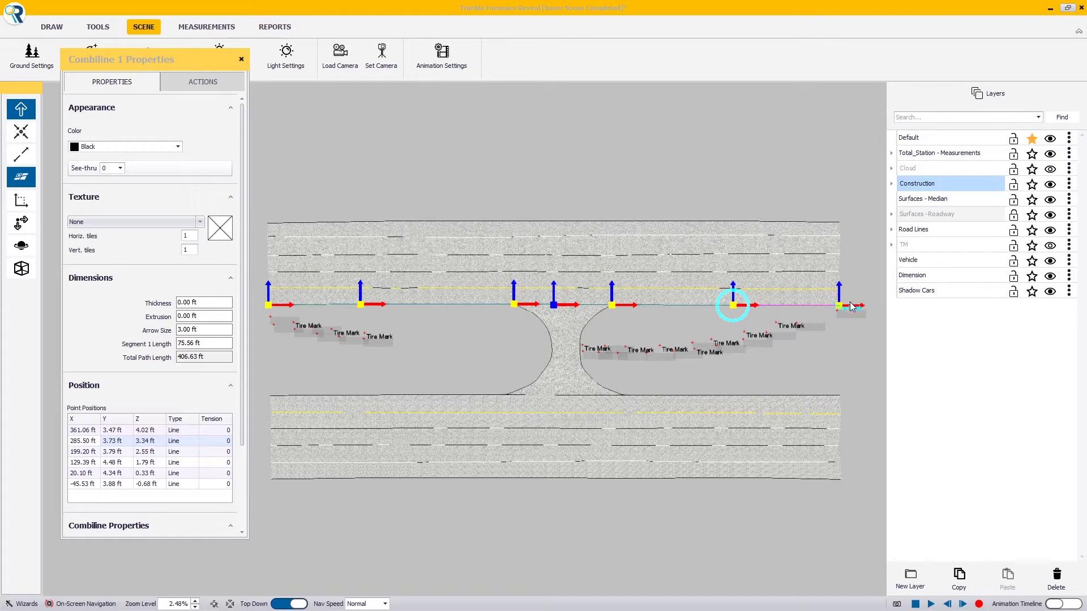
{"action": "scroll", "coordinate": [686, 297], "scroll_direction": "up", "scroll_amount": 5}
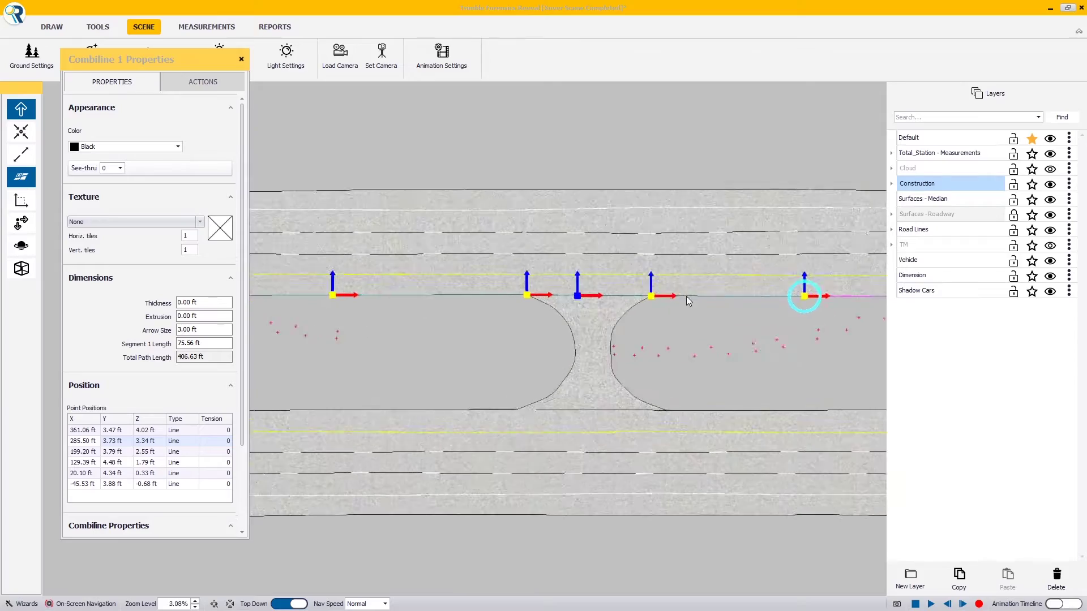
{"action": "scroll", "coordinate": [539, 317], "scroll_direction": "up", "scroll_amount": 1}
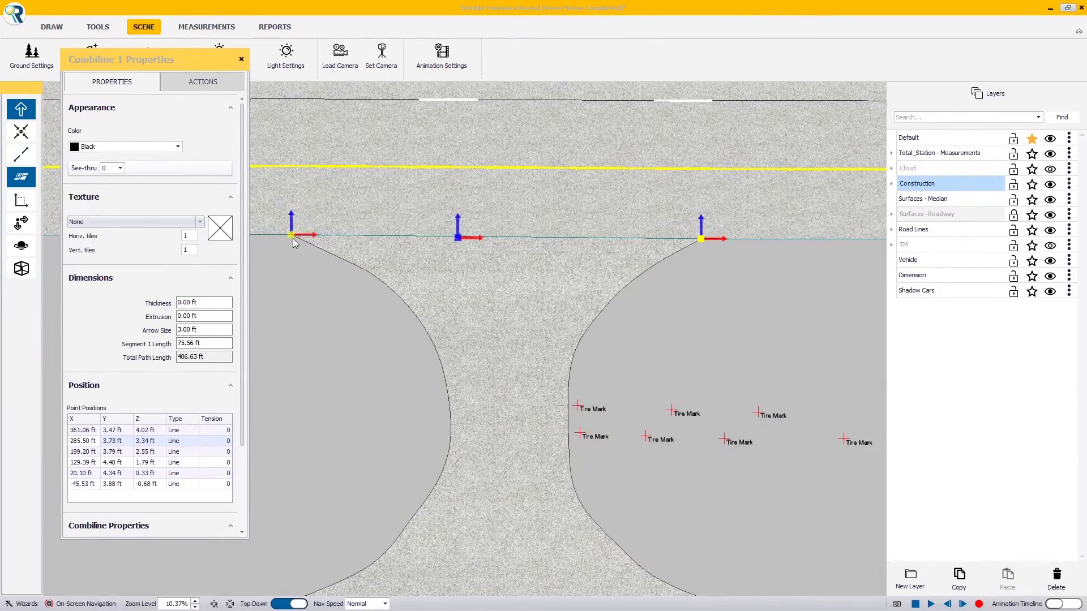
{"action": "middle_click_drag", "start_coordinate": [686, 286], "coordinate": [663, 294]}
{"action": "scroll", "coordinate": [541, 290], "scroll_direction": "down", "scroll_amount": 3}
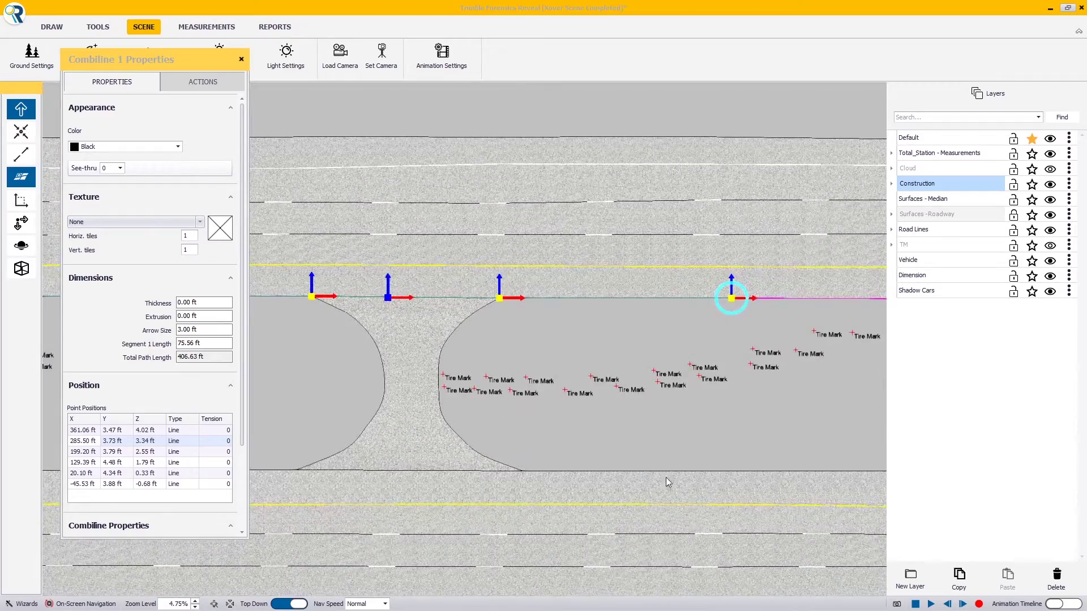
{"action": "left_click", "coordinate": [670, 477]}
{"action": "double_click", "coordinate": [669, 473]}
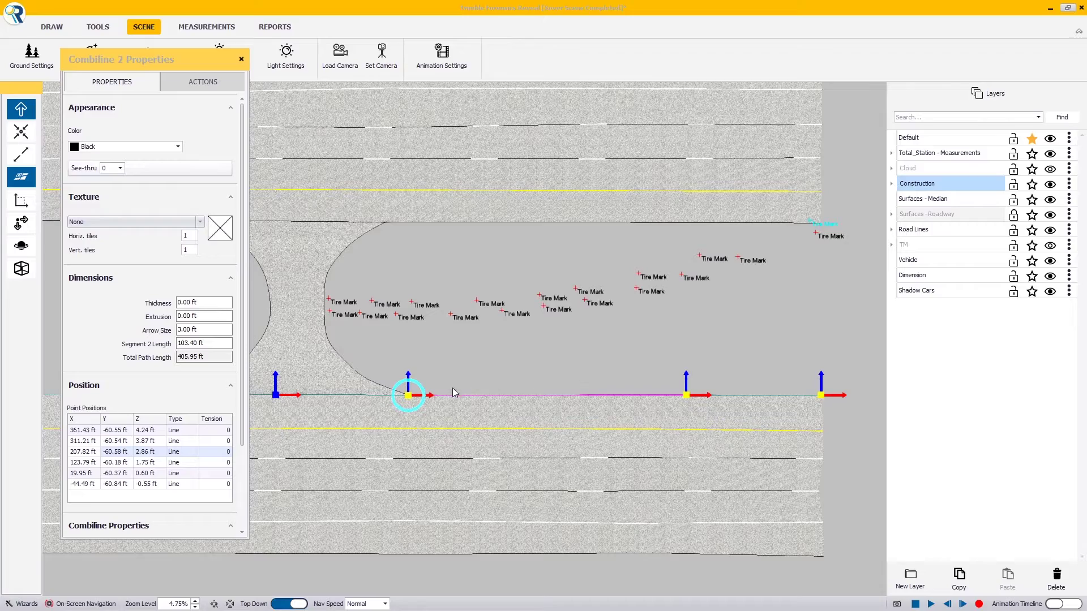
Examine the lower-edge construction line's points against the crossover curve and the tire-mark side of the median, and deselect the line.
{"action": "middle_click_drag", "start_coordinate": [453, 388], "coordinate": [715, 369]}
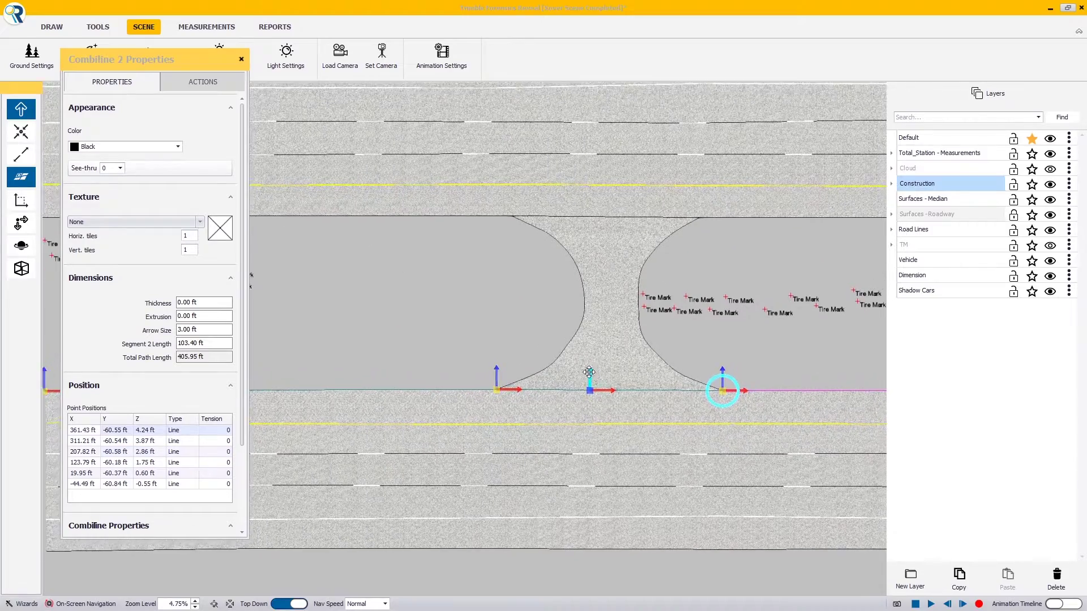
{"action": "scroll", "coordinate": [651, 385], "scroll_direction": "up", "scroll_amount": 1}
{"action": "middle_click_drag", "start_coordinate": [654, 387], "coordinate": [419, 365]}
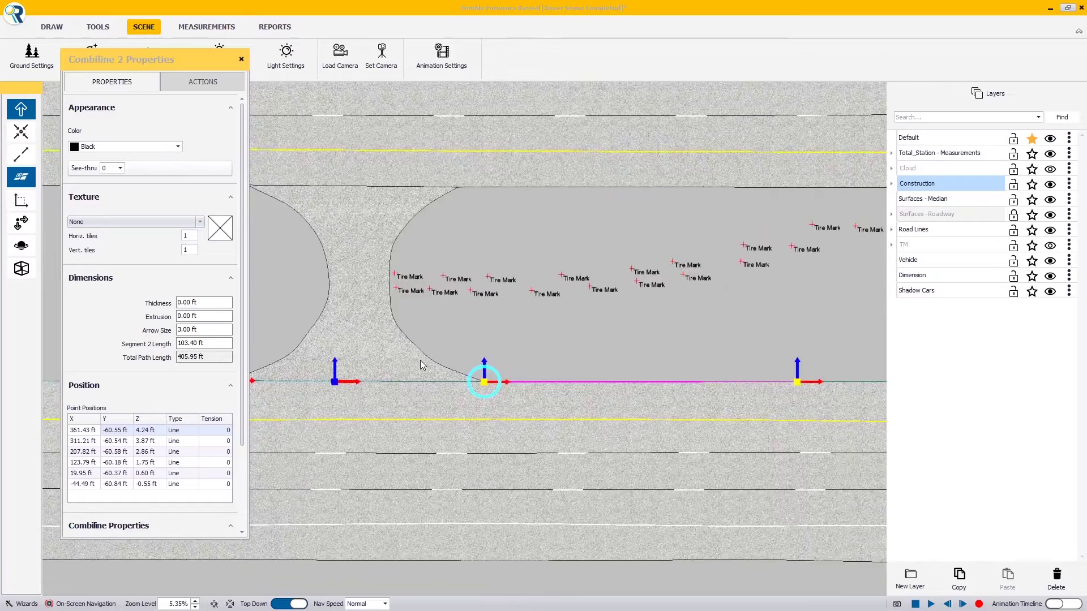
{"action": "scroll", "coordinate": [419, 365], "scroll_direction": "down", "scroll_amount": 2}
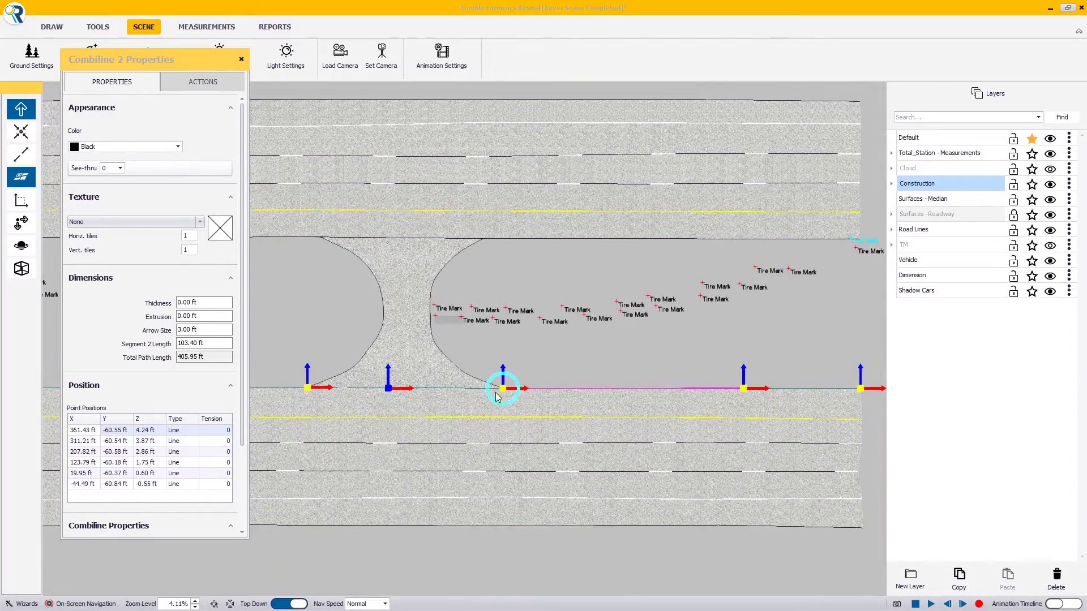
{"action": "scroll", "coordinate": [484, 389], "scroll_direction": "up", "scroll_amount": 4}
{"action": "middle_click_drag", "start_coordinate": [658, 414], "coordinate": [639, 392]}
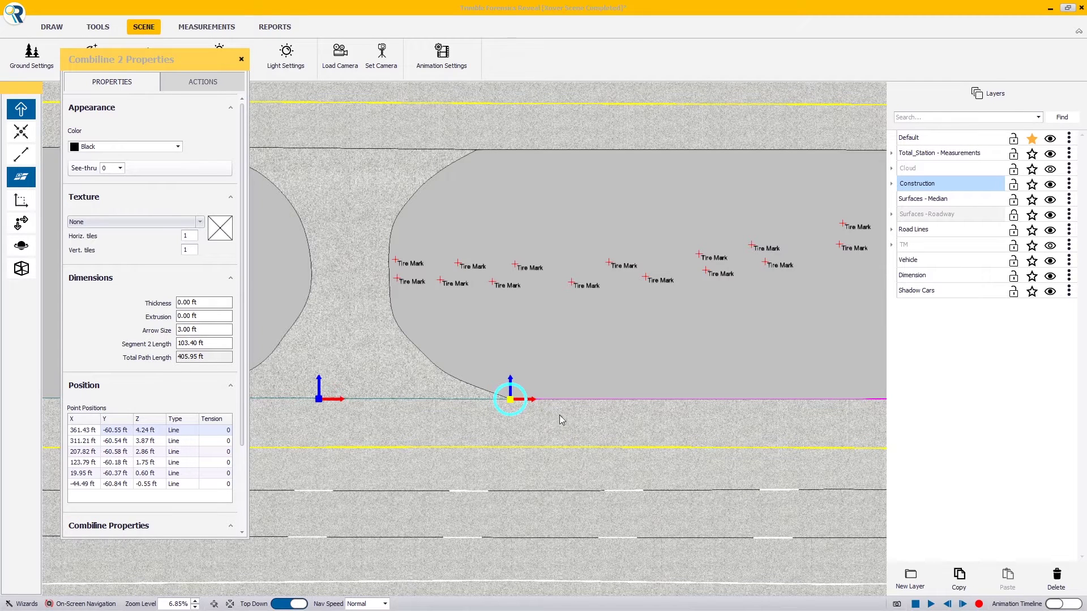
{"action": "scroll", "coordinate": [492, 414], "scroll_direction": "down", "scroll_amount": 4}
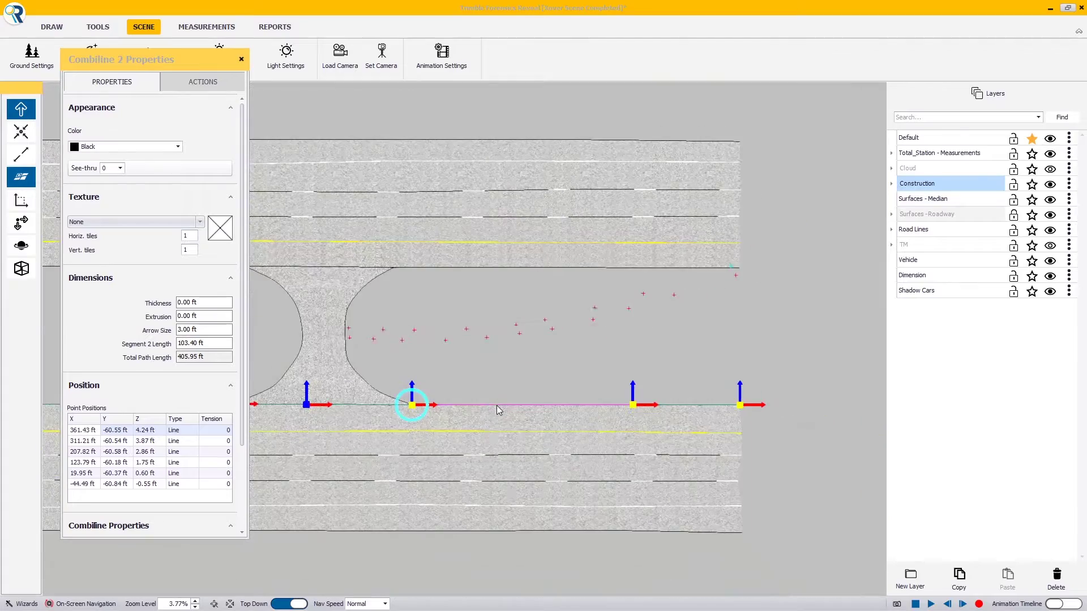
{"action": "scroll", "coordinate": [502, 413], "scroll_direction": "up", "scroll_amount": 1}
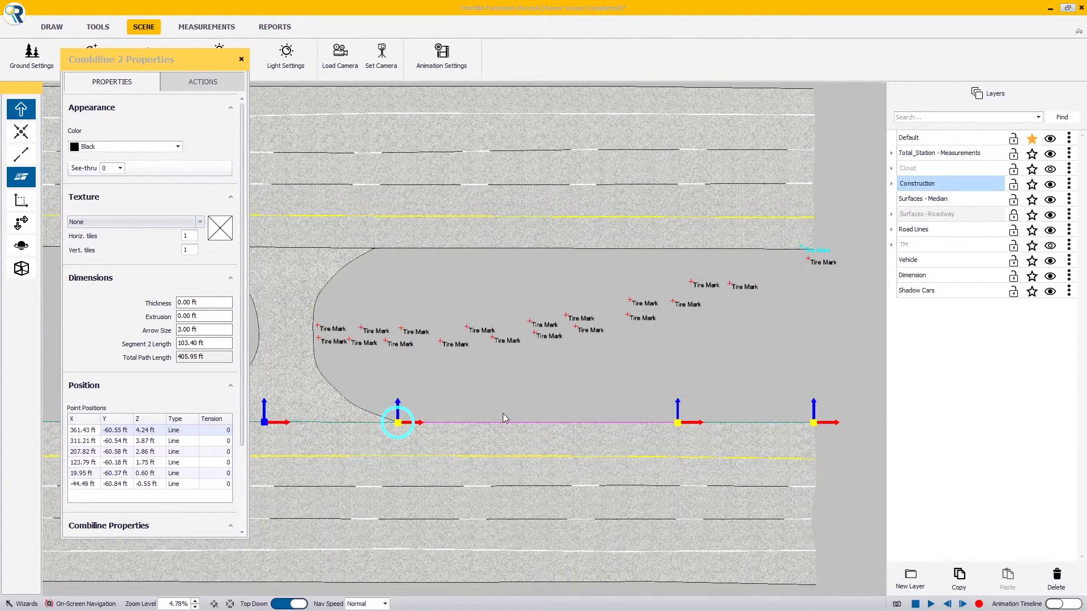
{"action": "middle_click_drag", "start_coordinate": [480, 391], "coordinate": [489, 396]}
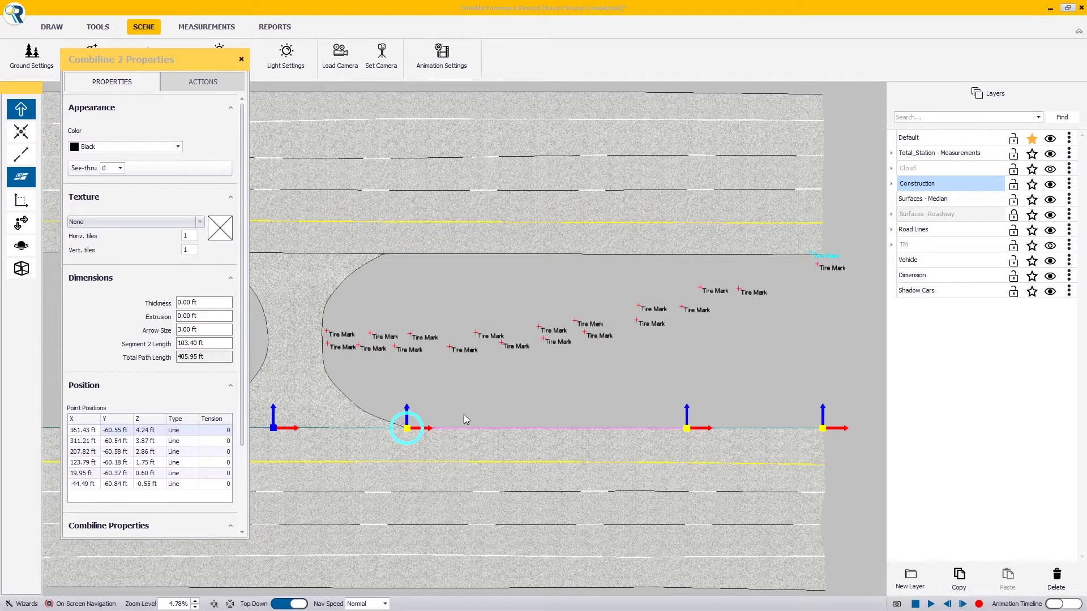
{"action": "middle_click_drag", "start_coordinate": [682, 403], "coordinate": [677, 410]}
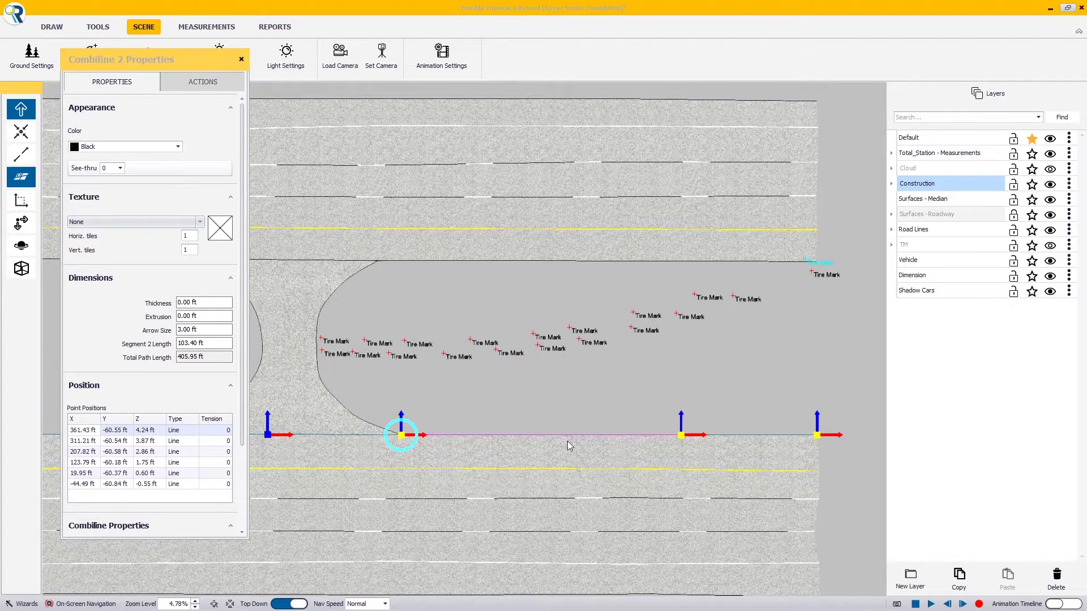
{"action": "middle_click_drag", "start_coordinate": [398, 380], "coordinate": [478, 393]}
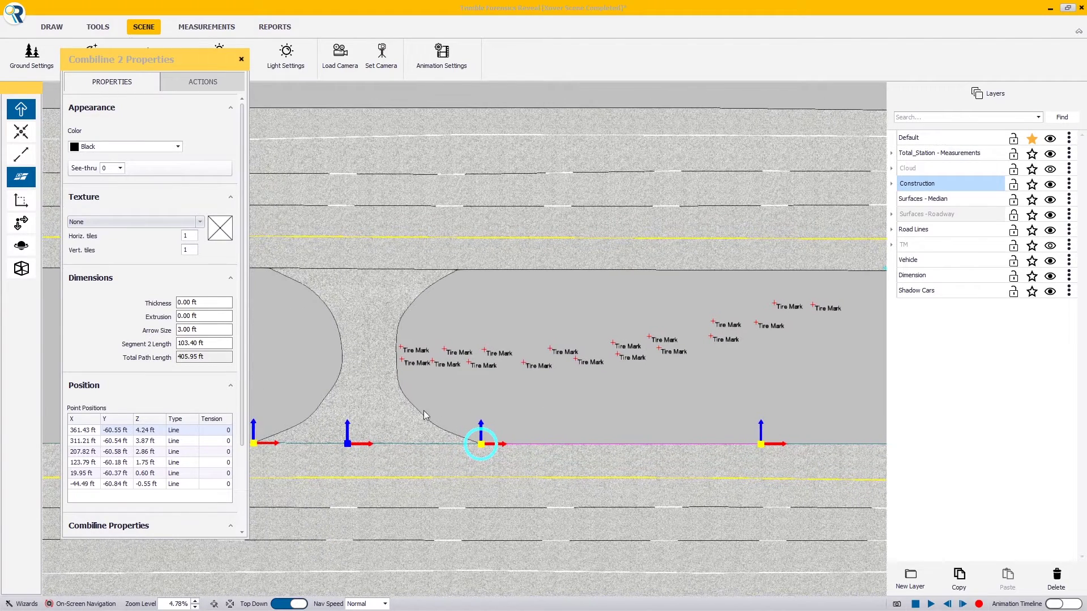
{"action": "middle_click_drag", "start_coordinate": [565, 395], "coordinate": [475, 396]}
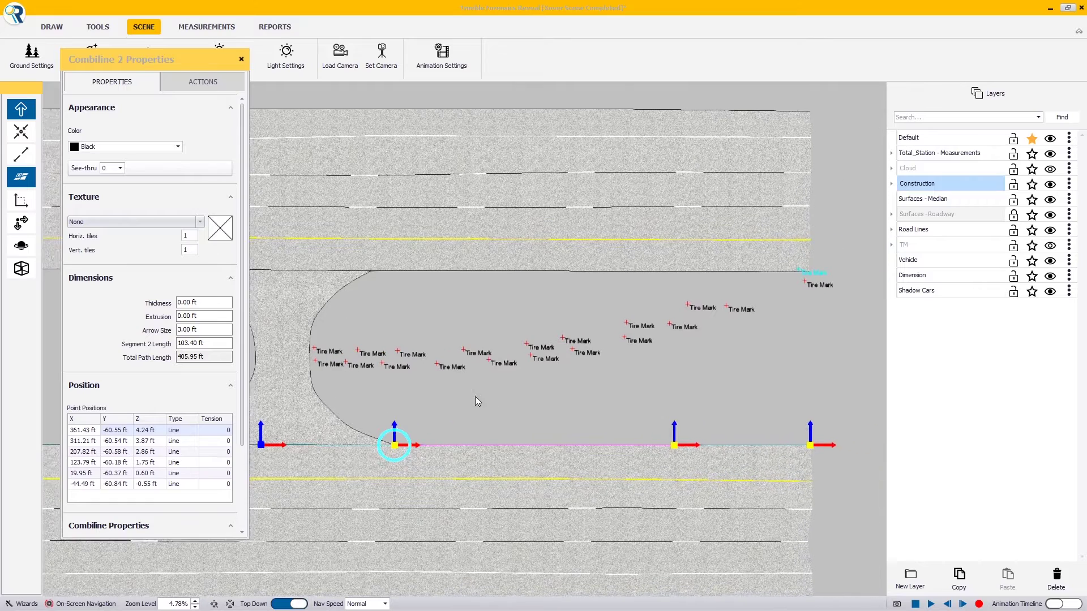
{"action": "left_click", "coordinate": [512, 412]}
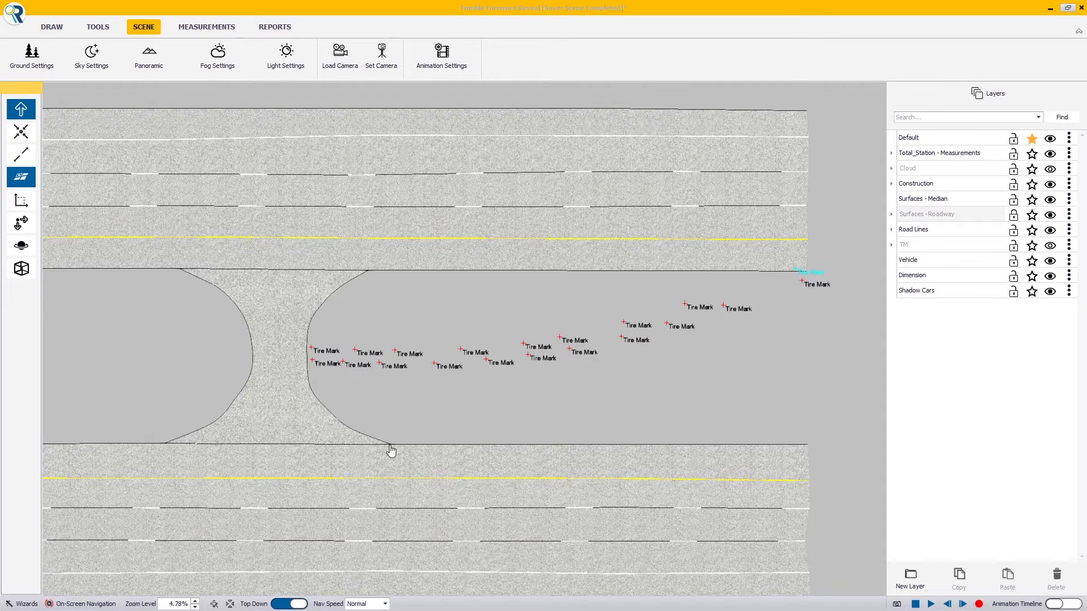
Make Construction the active layer and start a plain black combiline, snapped to the line along the median's upper edge beside the crossover.
{"action": "scroll", "coordinate": [391, 451], "scroll_direction": "up", "scroll_amount": 4}
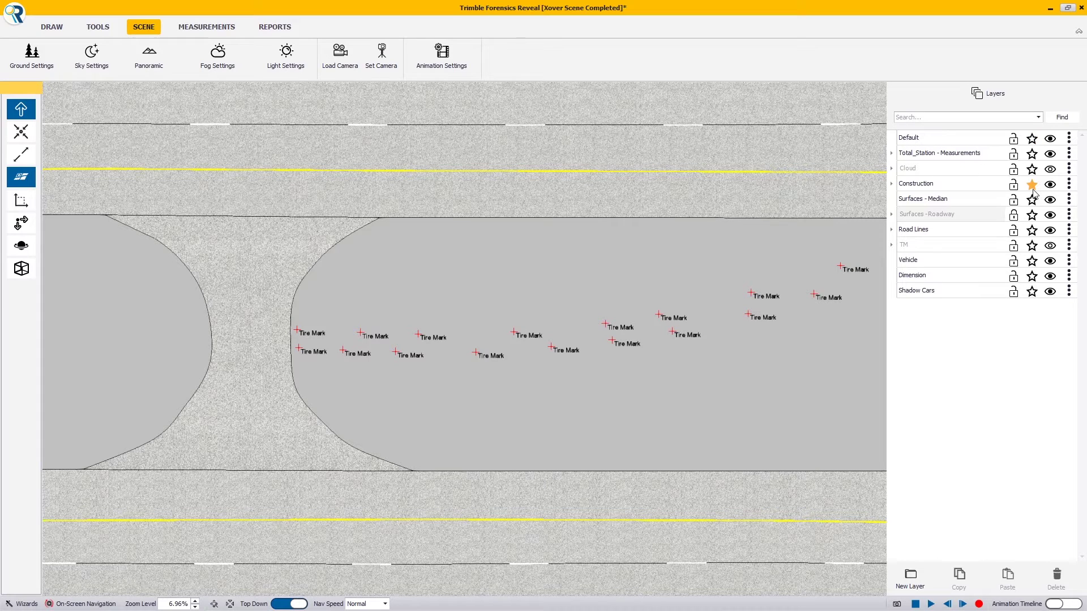
{"action": "left_click", "coordinate": [53, 28]}
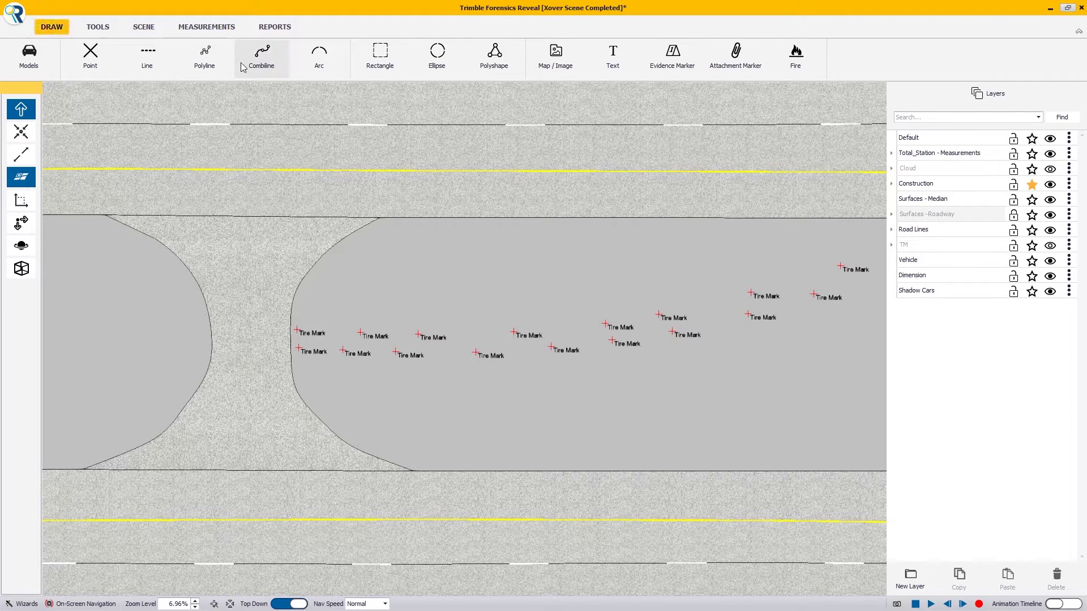
{"action": "left_click", "coordinate": [262, 54]}
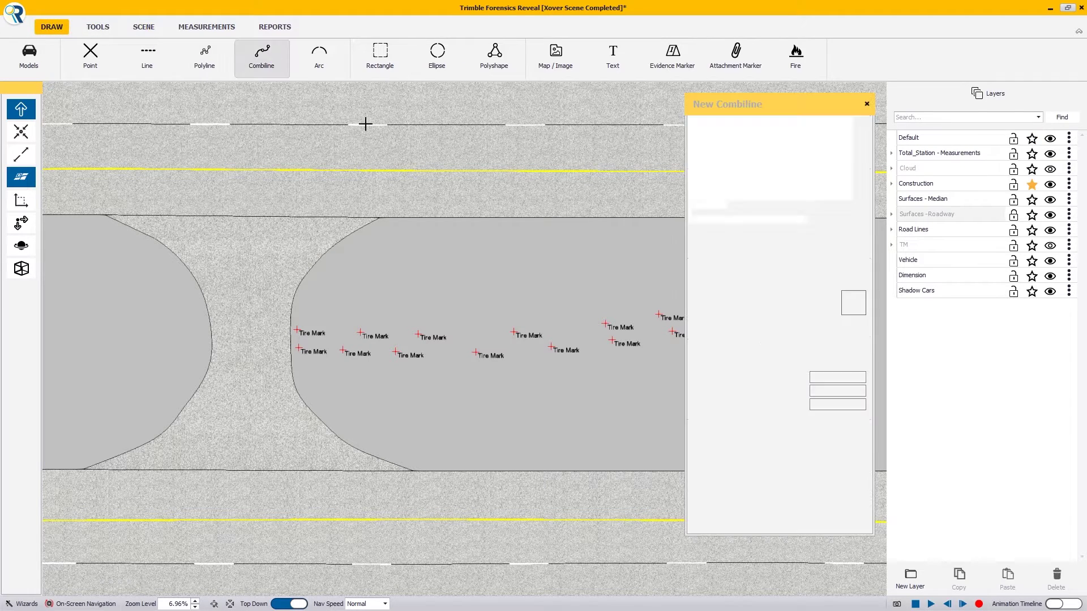
{"action": "left_click", "coordinate": [17, 133]}
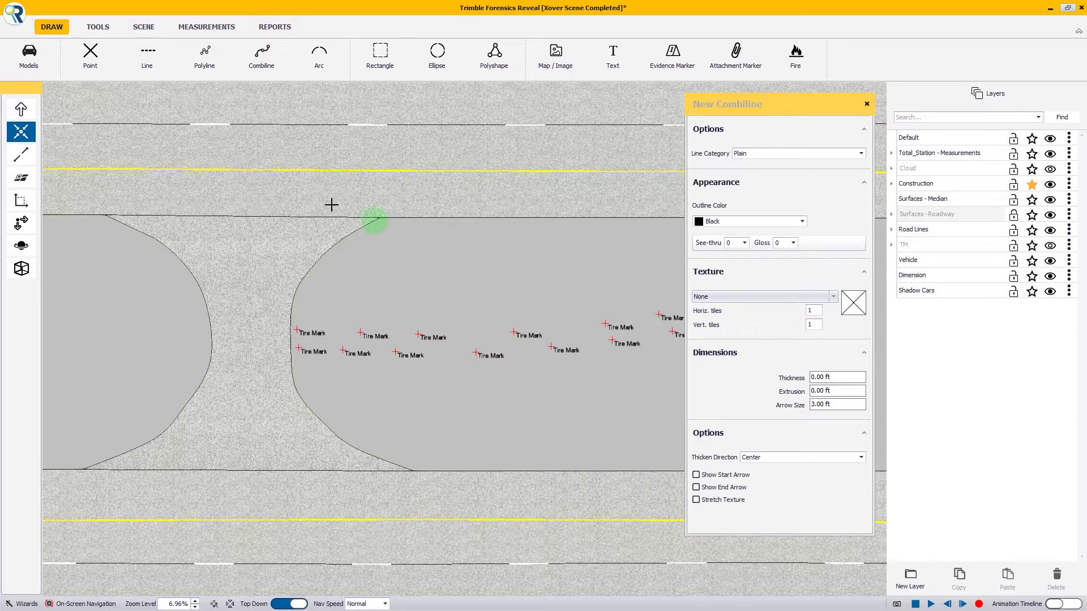
{"action": "left_click", "coordinate": [21, 154]}
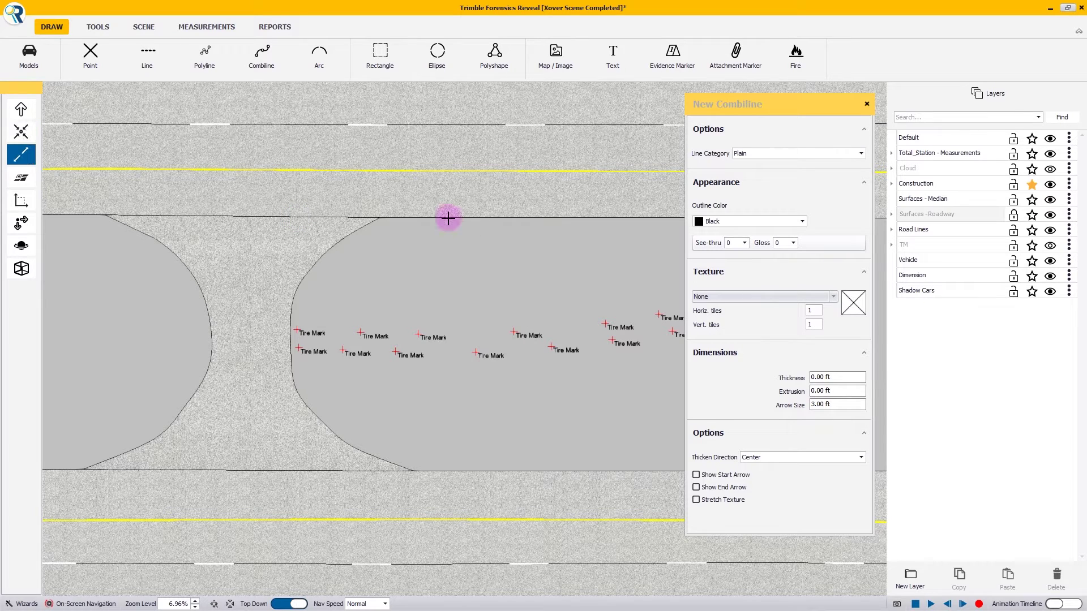
{"action": "scroll", "coordinate": [415, 228], "scroll_direction": "up", "scroll_amount": 2}
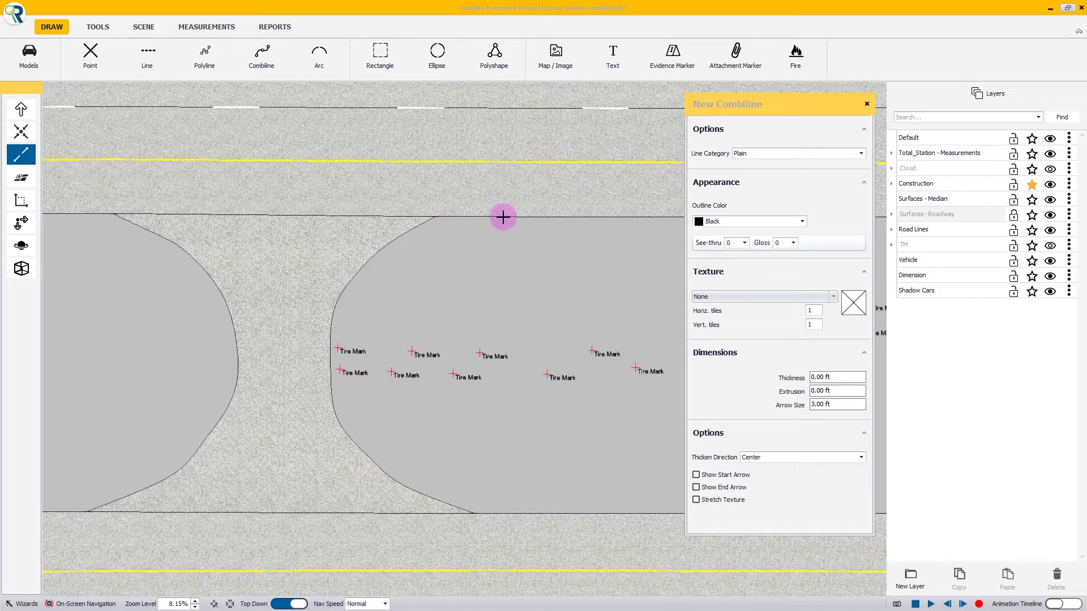
Show the Cloud layer and continue the combiline down across the median with points snapped to the point cloud.
{"action": "left_click", "coordinate": [1050, 170]}
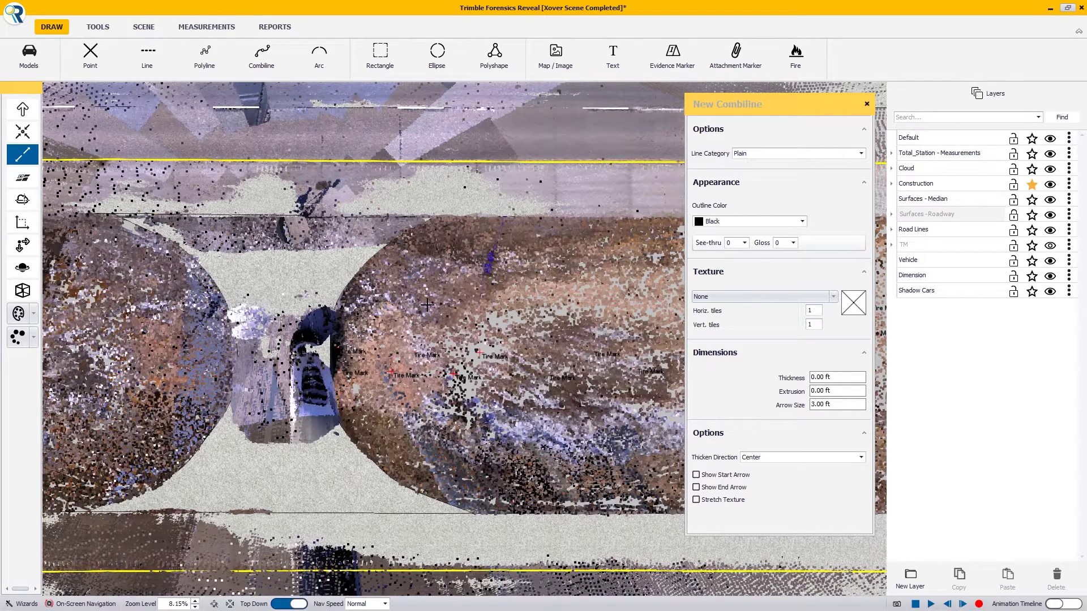
{"action": "left_click", "coordinate": [19, 203]}
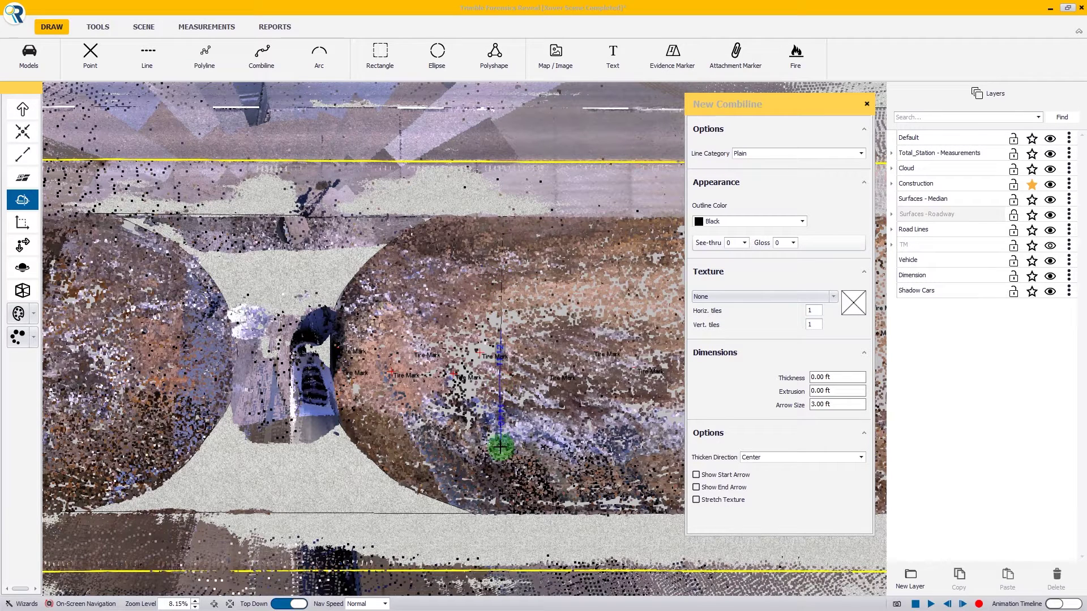
{"action": "left_click", "coordinate": [500, 492]}
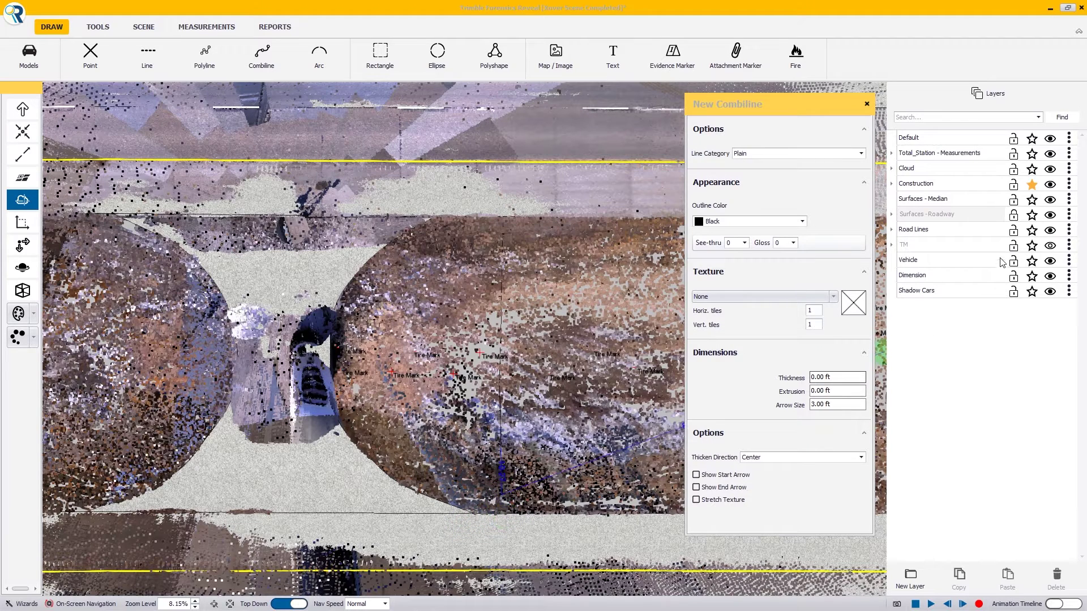
Hide the Cloud layer and finish the combiline with its end snapped to the line along the median's lower edge.
{"action": "left_click", "coordinate": [1050, 169]}
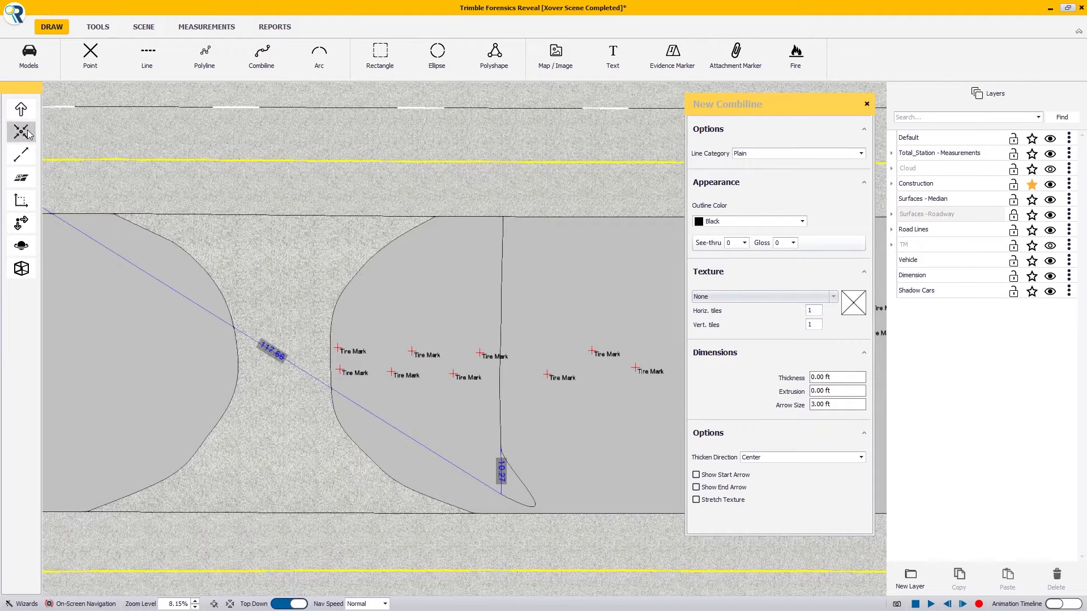
{"action": "left_click", "coordinate": [21, 154]}
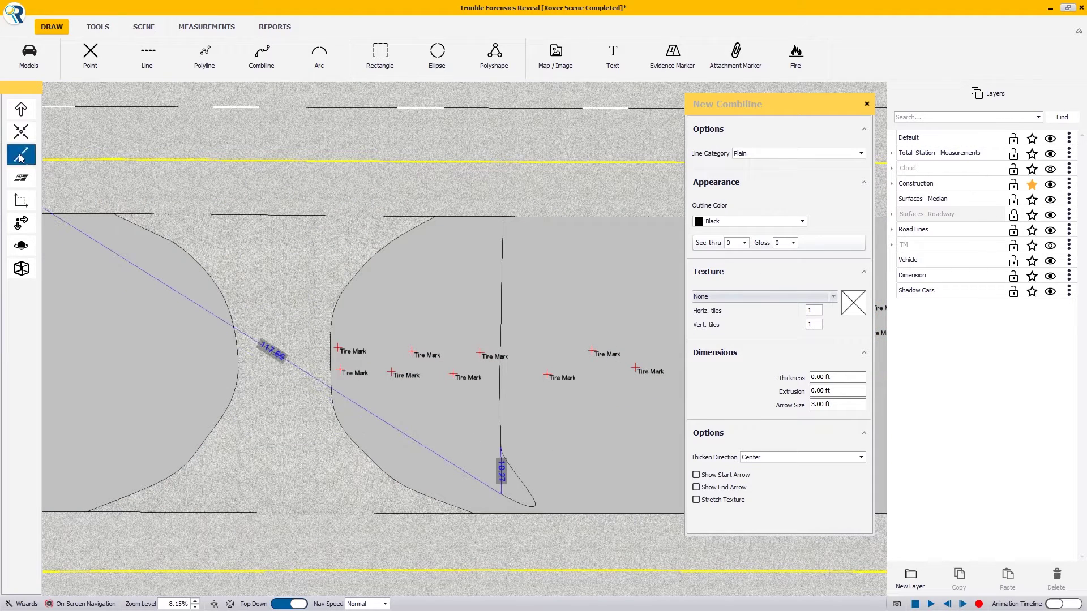
{"action": "left_click", "coordinate": [501, 513]}
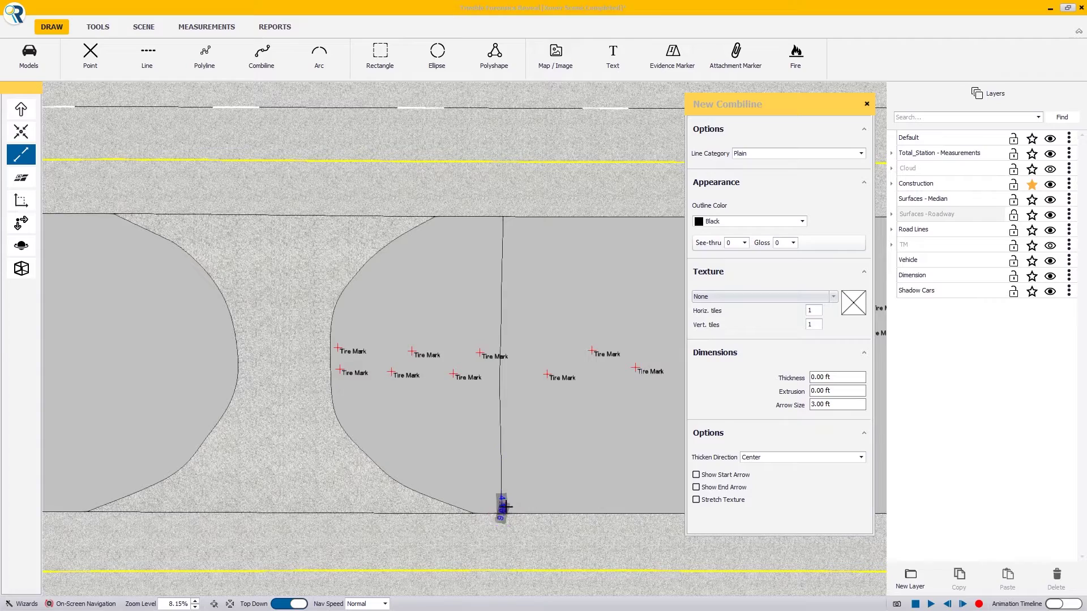
{"action": "key", "text": "Escape"}
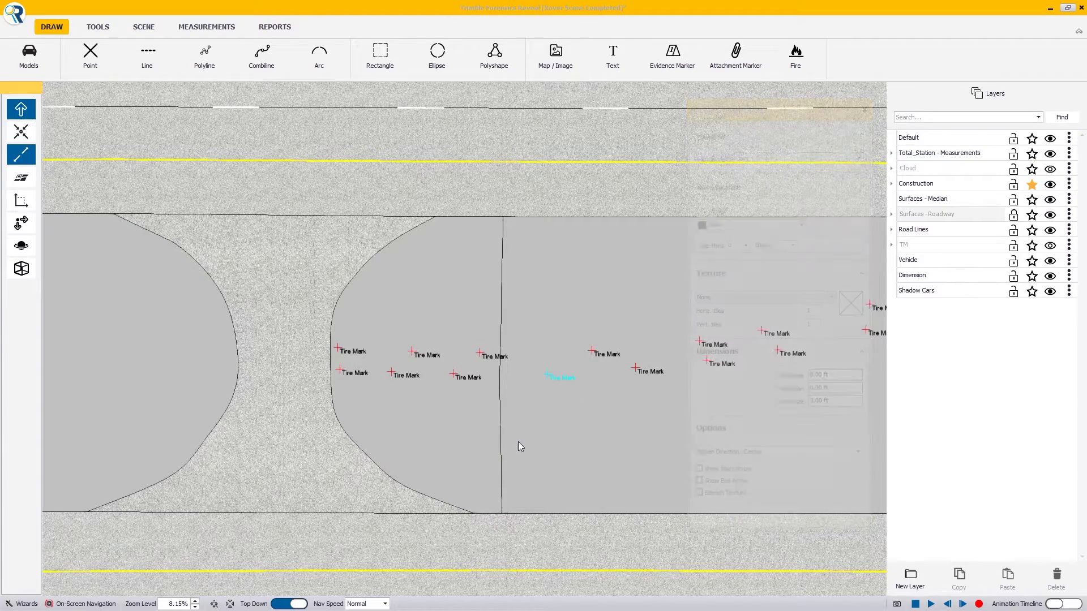
Switch from the top-down to the 3D view to inspect the new cross-median line, and make Surfaces - Median the active layer.
{"action": "left_click", "coordinate": [292, 604]}
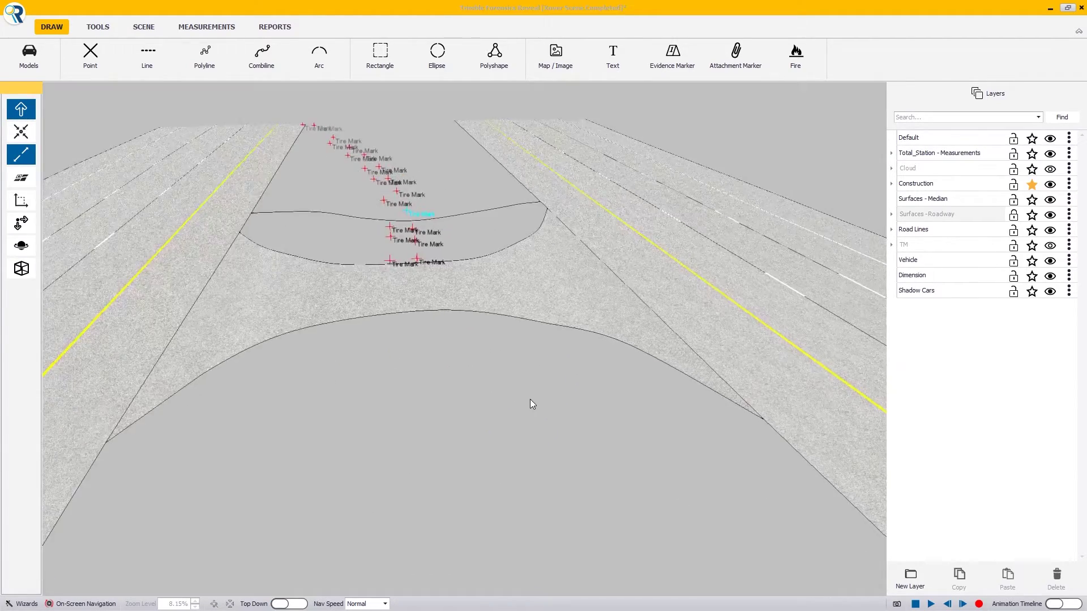
{"action": "scroll", "coordinate": [459, 368], "scroll_direction": "up", "scroll_amount": 8}
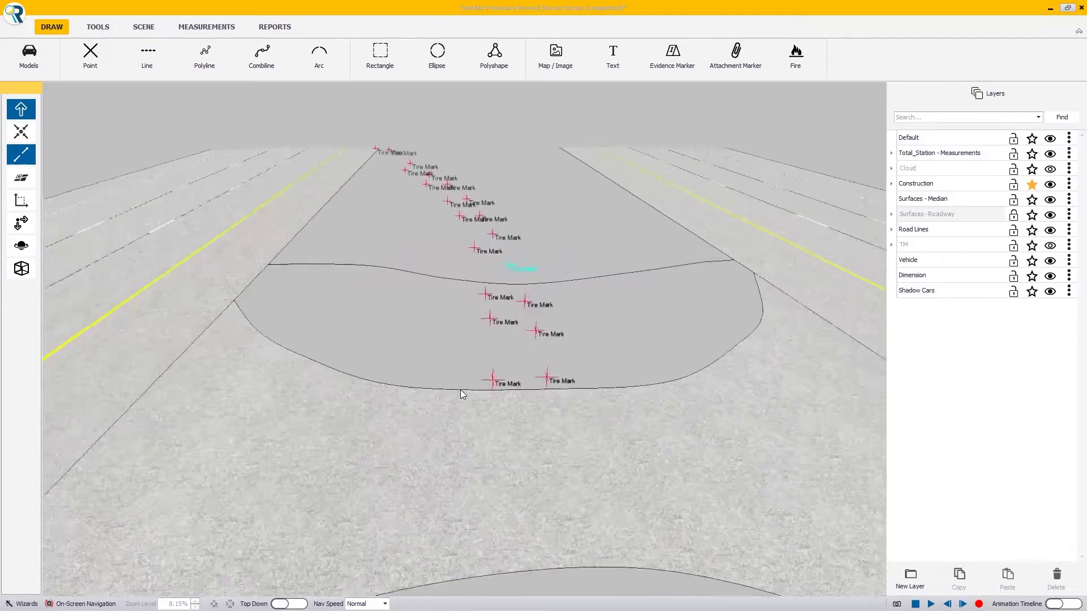
{"action": "middle_click_drag", "start_coordinate": [456, 405], "coordinate": [348, 407]}
{"action": "scroll", "coordinate": [348, 409], "scroll_direction": "down", "scroll_amount": 3}
{"action": "scroll", "coordinate": [348, 413], "scroll_direction": "down", "scroll_amount": 2}
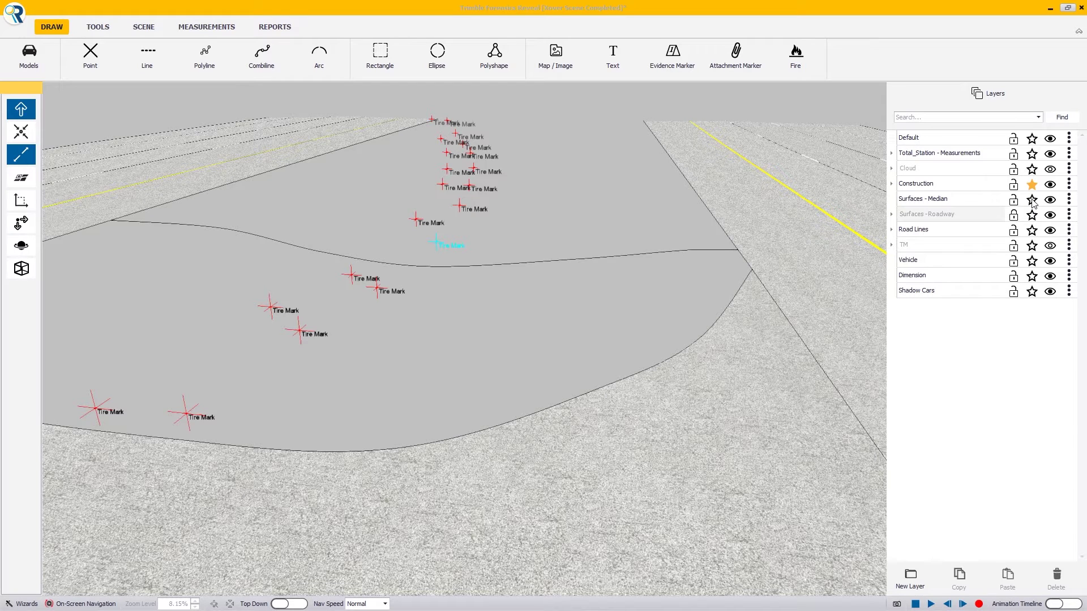
Create a surface between the new cross-median combiline and the curved crossover edge beside the tire marks.
{"action": "left_click", "coordinate": [574, 266]}
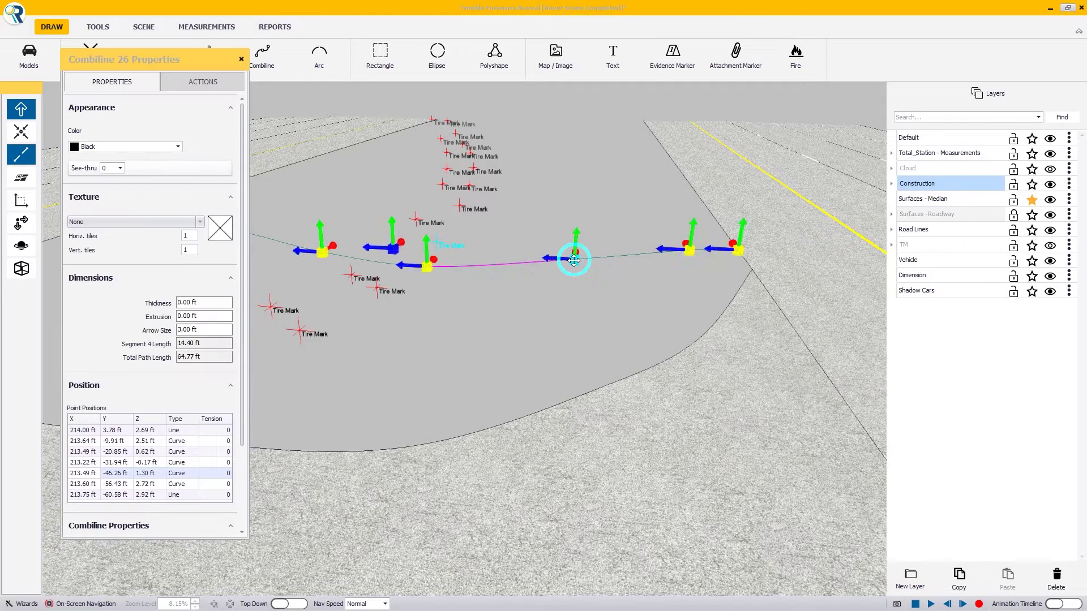
{"action": "left_click", "coordinate": [590, 398], "text": "ctrl"}
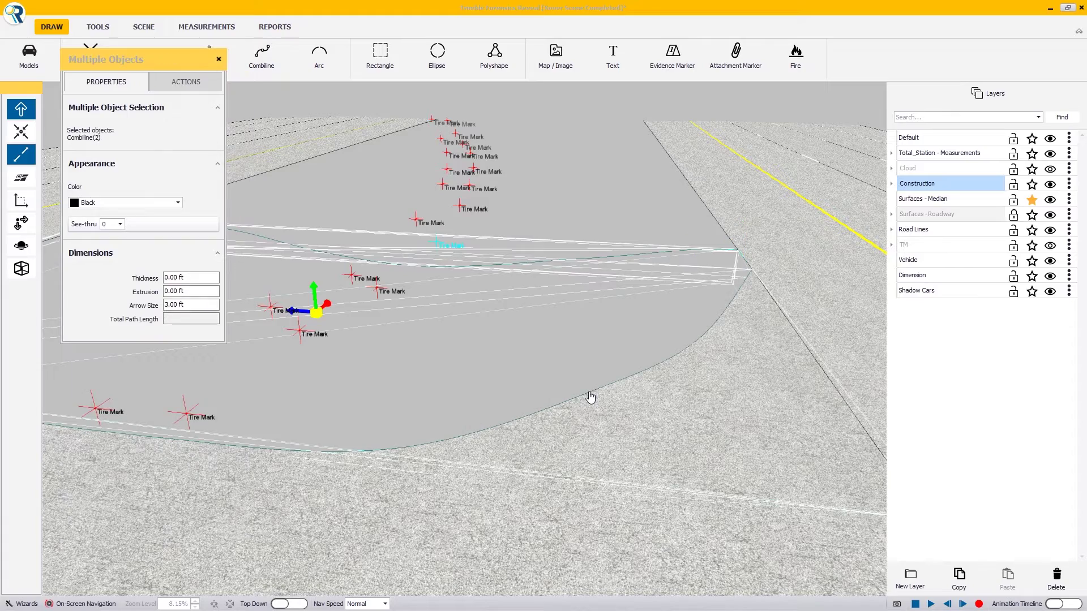
{"action": "left_click", "coordinate": [185, 82]}
{"action": "left_click", "coordinate": [158, 148]}
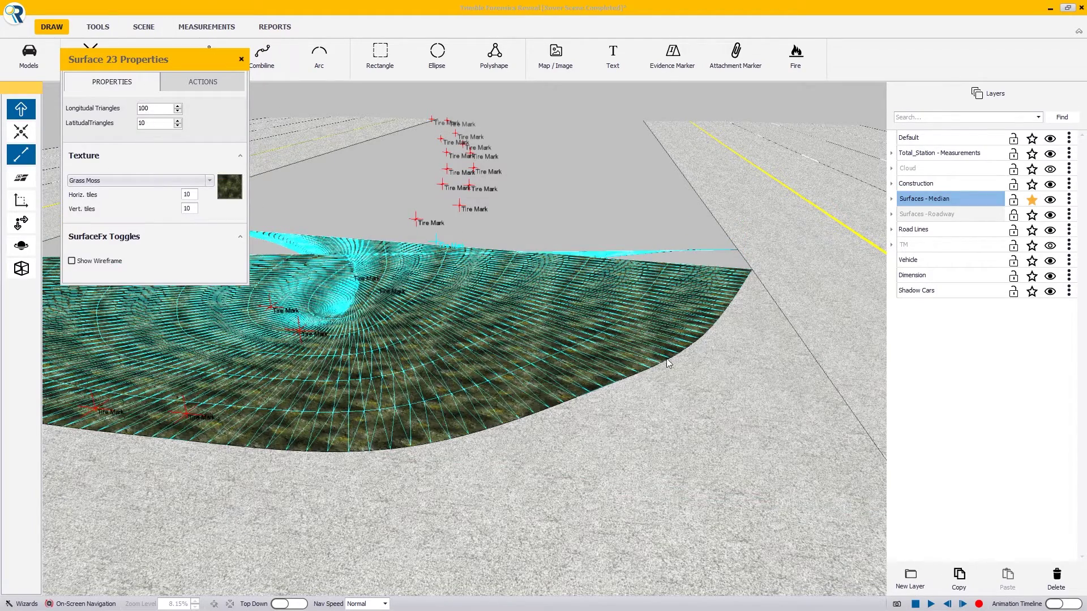
Reverse the series of the new median surface beside the curved crossover edge.
{"action": "left_click_drag", "start_coordinate": [559, 319], "coordinate": [547, 343]}
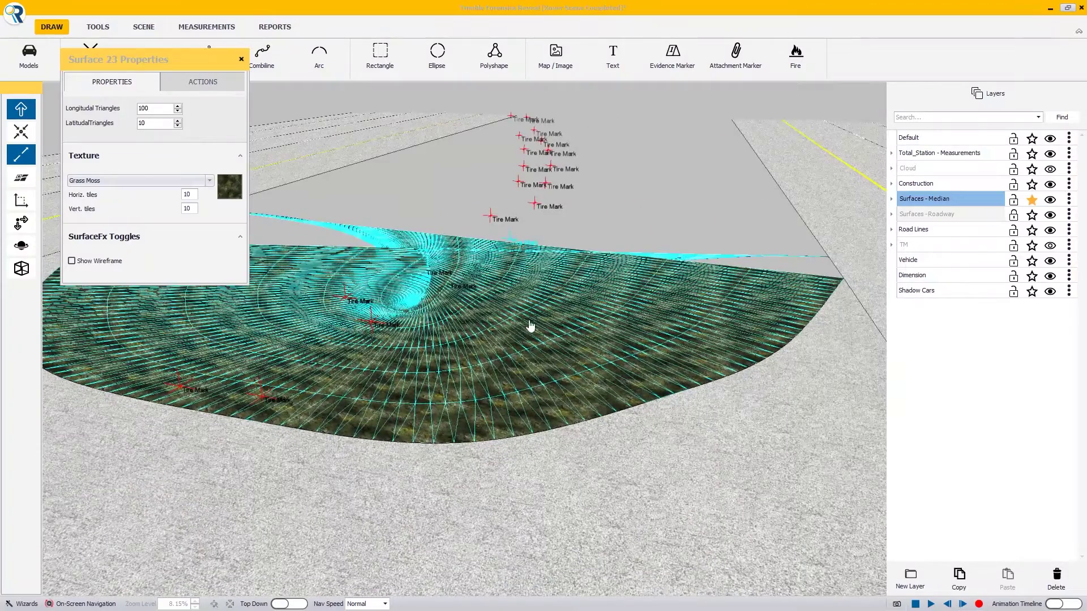
{"action": "left_click", "coordinate": [210, 83]}
{"action": "left_click", "coordinate": [171, 134]}
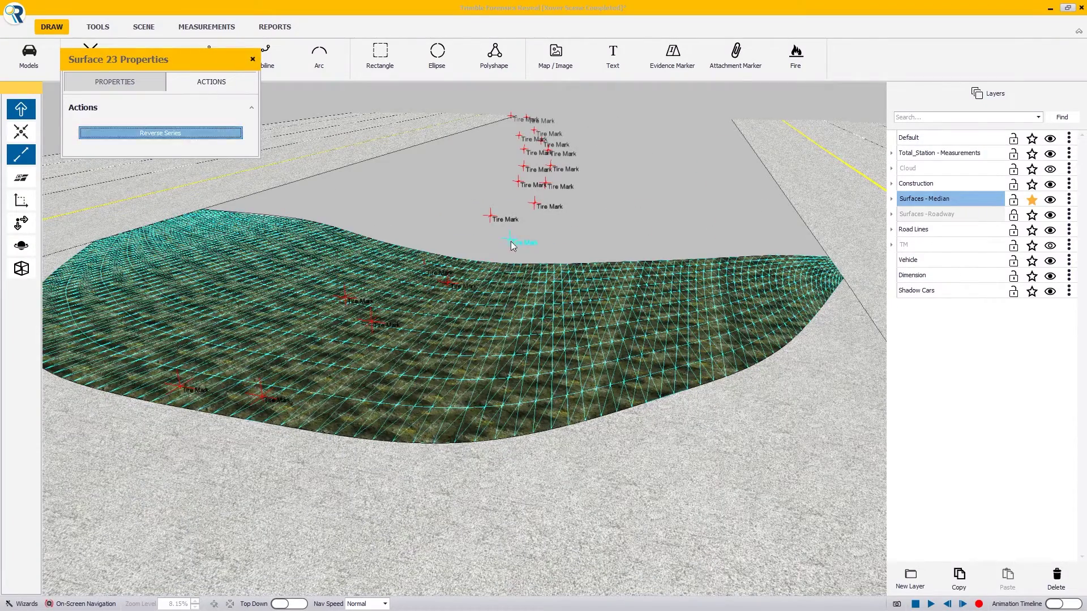
Apply the Grass 3 texture to the median surface beside the curved crossover edge.
{"action": "left_click", "coordinate": [689, 254]}
{"action": "left_click_drag", "start_coordinate": [687, 266], "coordinate": [313, 321]}
{"action": "left_click", "coordinate": [313, 321]}
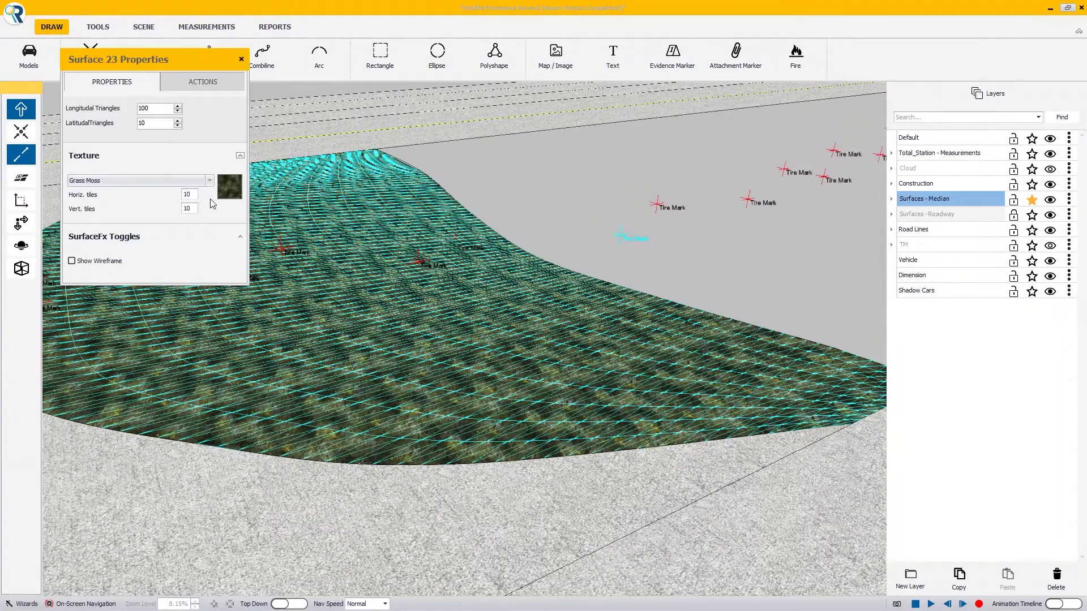
{"action": "left_click", "coordinate": [207, 181]}
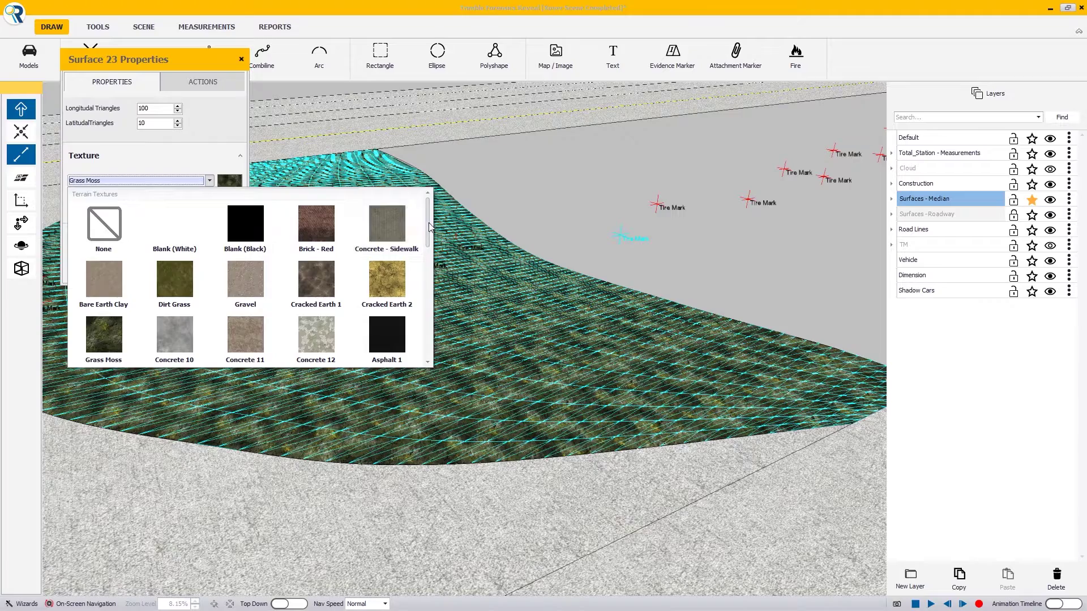
{"action": "left_click_drag", "start_coordinate": [431, 228], "coordinate": [429, 323]}
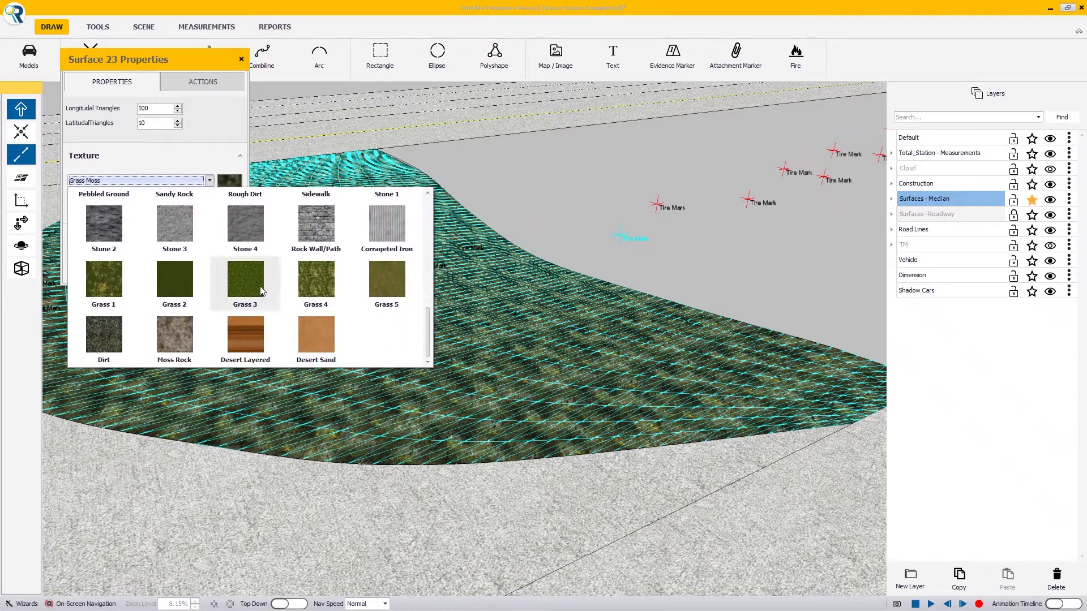
{"action": "left_click", "coordinate": [245, 286]}
{"action": "left_click", "coordinate": [516, 194]}
Make the Construction layer active with the Cloud layer shown, and start a combiline at the median's upper edge, viewed top-down with cloud snapping.
{"action": "middle_click_drag", "start_coordinate": [539, 247], "coordinate": [515, 386]}
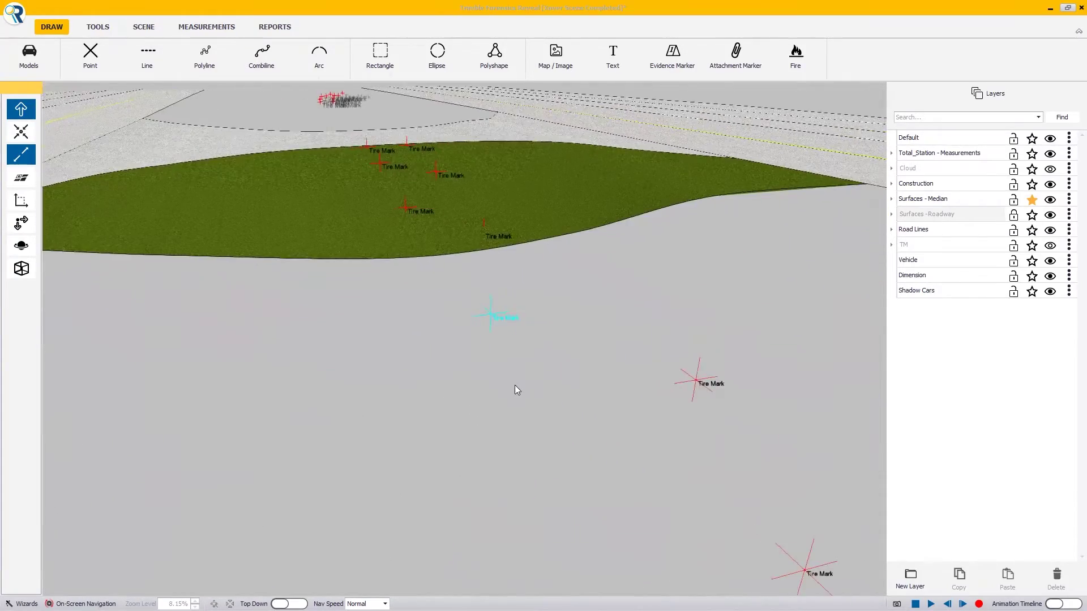
{"action": "scroll", "coordinate": [515, 384], "scroll_direction": "down", "scroll_amount": 5}
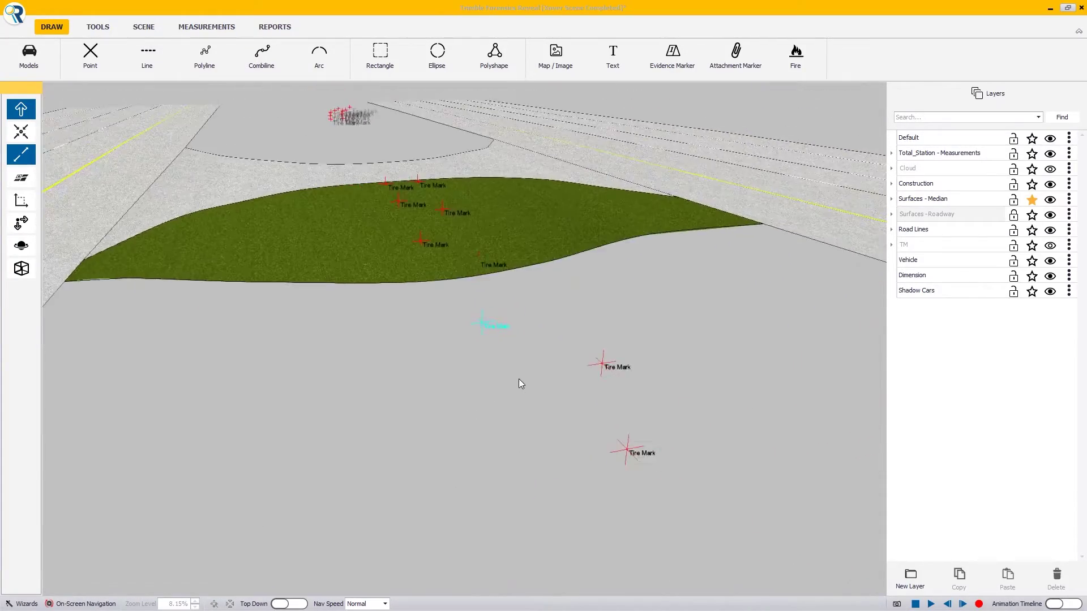
{"action": "scroll", "coordinate": [513, 369], "scroll_direction": "down", "scroll_amount": 5}
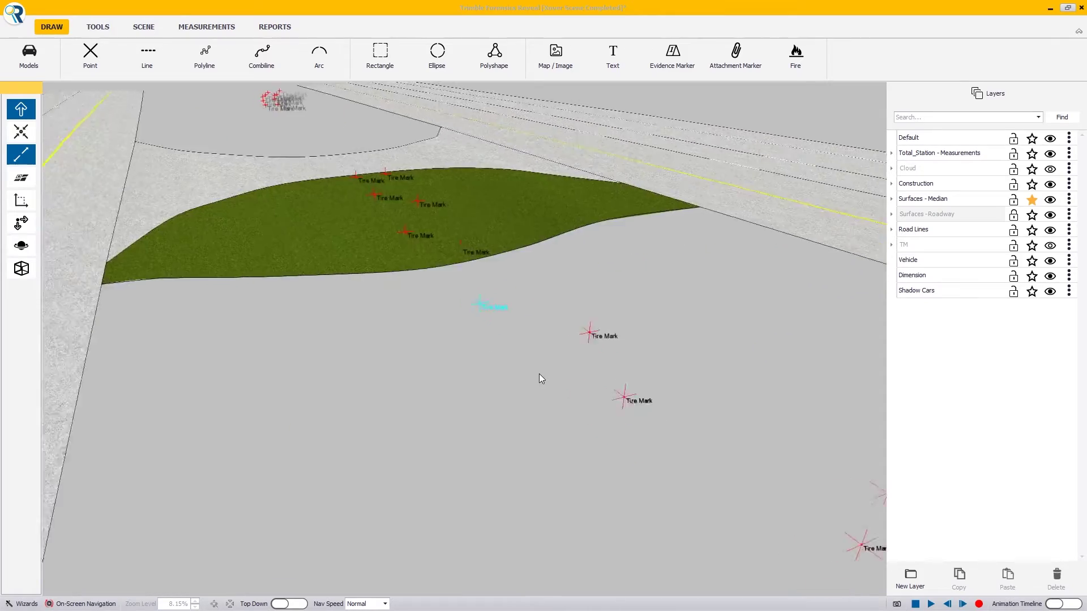
{"action": "middle_click_drag", "start_coordinate": [542, 371], "coordinate": [495, 385]}
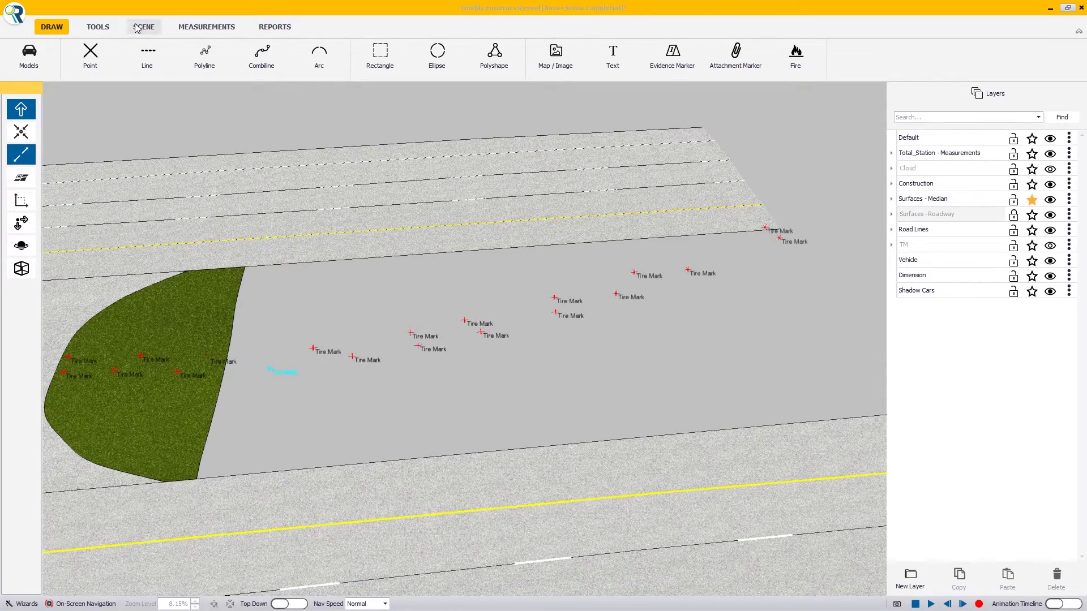
{"action": "left_click", "coordinate": [1032, 184]}
{"action": "left_click", "coordinate": [262, 54]}
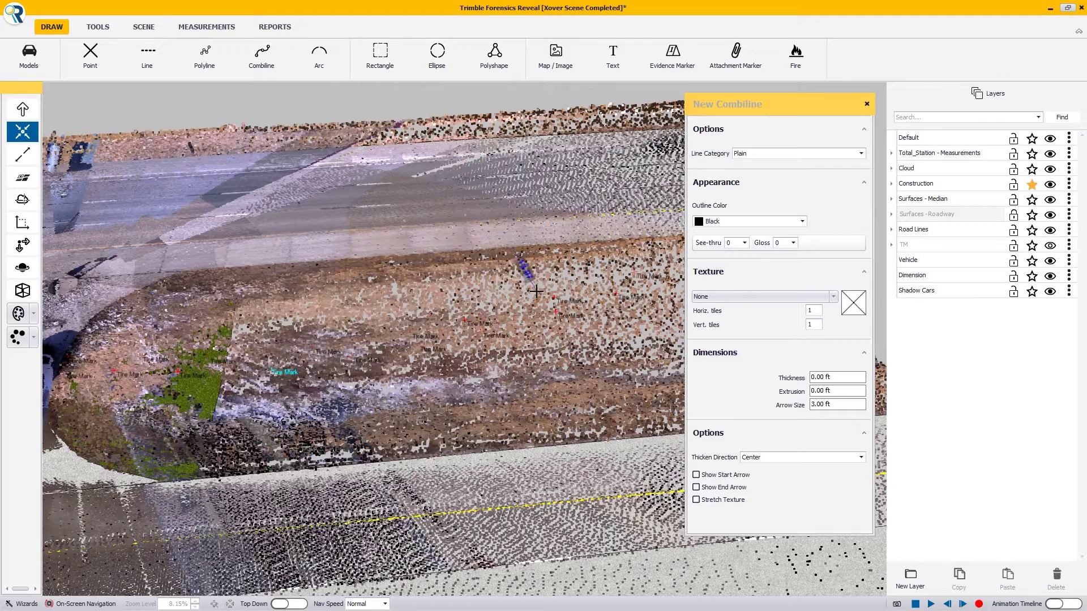
{"action": "left_click", "coordinate": [22, 199]}
{"action": "left_click", "coordinate": [289, 604]}
{"action": "middle_click_drag", "start_coordinate": [561, 378], "coordinate": [153, 367]}
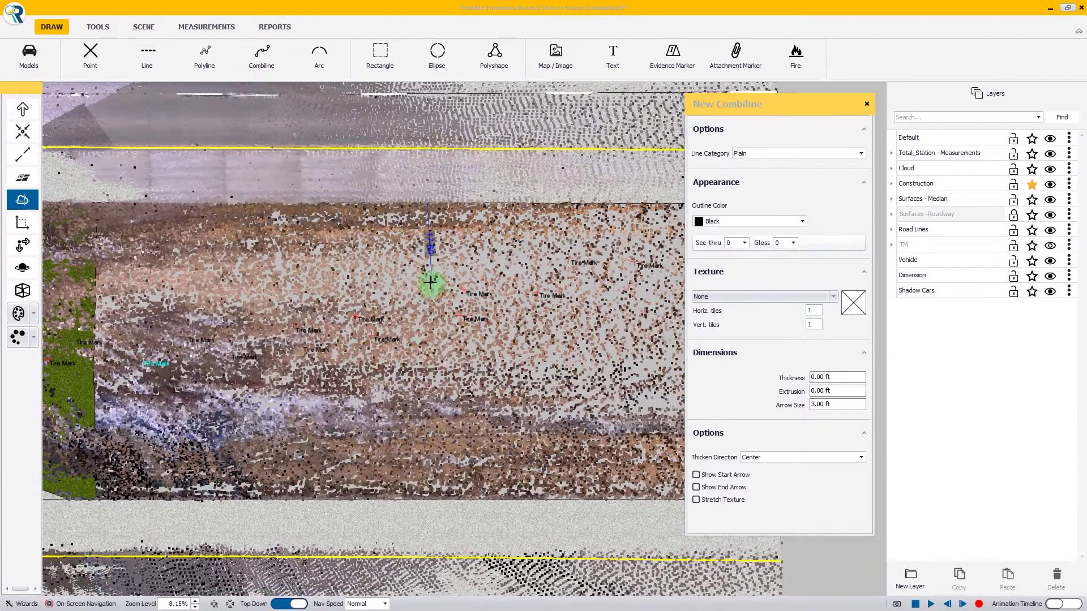
Continue the combiline down across the median on point cloud points and finish it snapped to the line along the lower edge.
{"action": "left_click", "coordinate": [429, 419]}
{"action": "left_click", "coordinate": [429, 462]}
{"action": "key", "text": "p"}
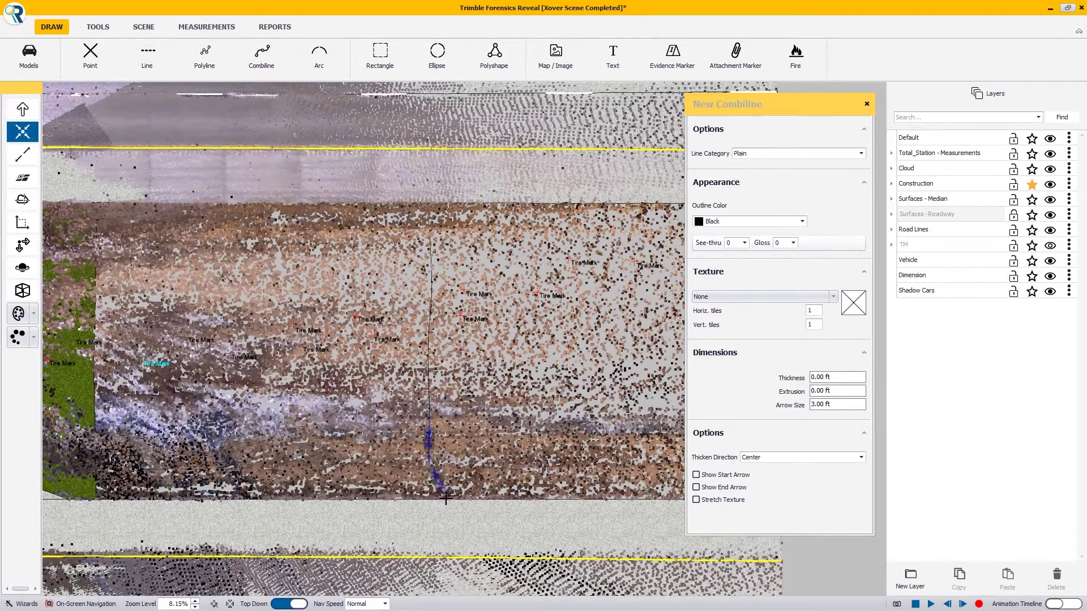
{"action": "left_click", "coordinate": [23, 154]}
{"action": "left_click", "coordinate": [429, 499]}
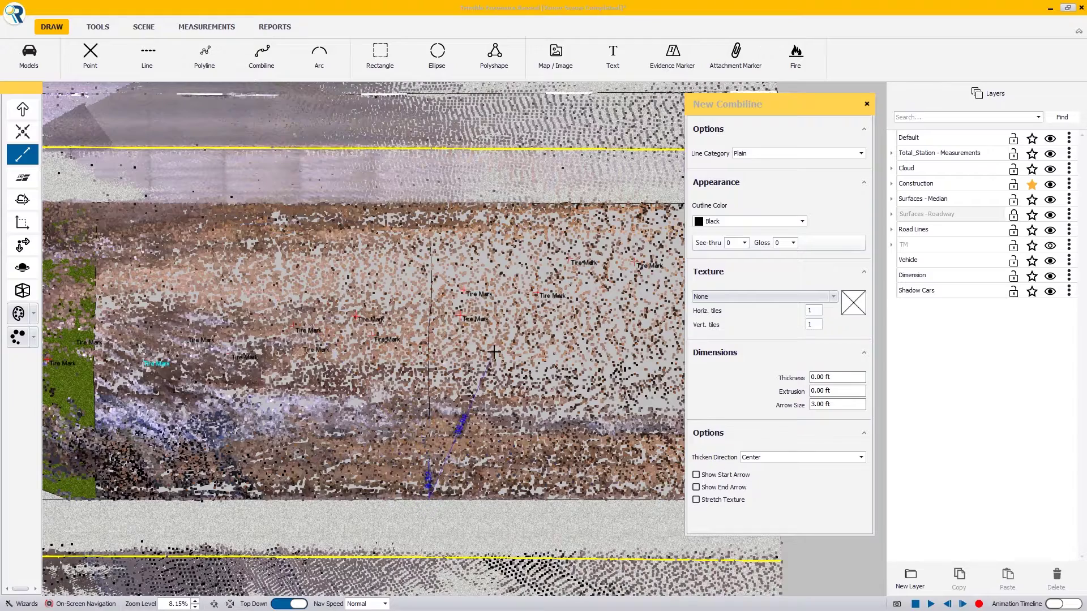
{"action": "key", "text": "Escape"}
Draw another cross-median combiline farther from the crossover, running up through point cloud points and ending on the upper edge line.
{"action": "middle_click_drag", "start_coordinate": [491, 333], "coordinate": [384, 328]}
{"action": "left_click", "coordinate": [90, 57]}
{"action": "left_click", "coordinate": [262, 55]}
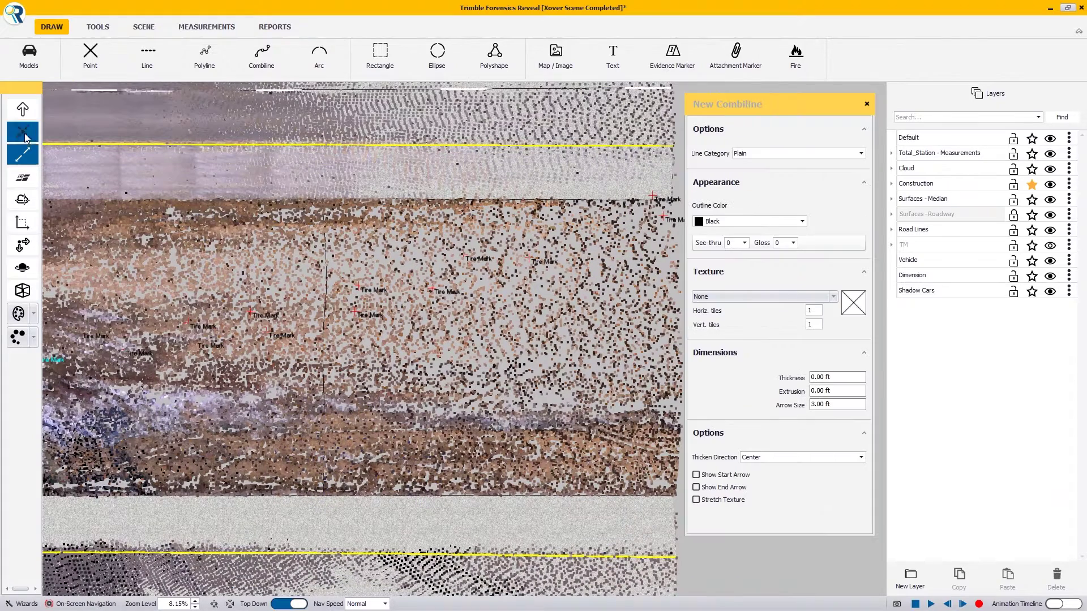
{"action": "key", "text": "c"}
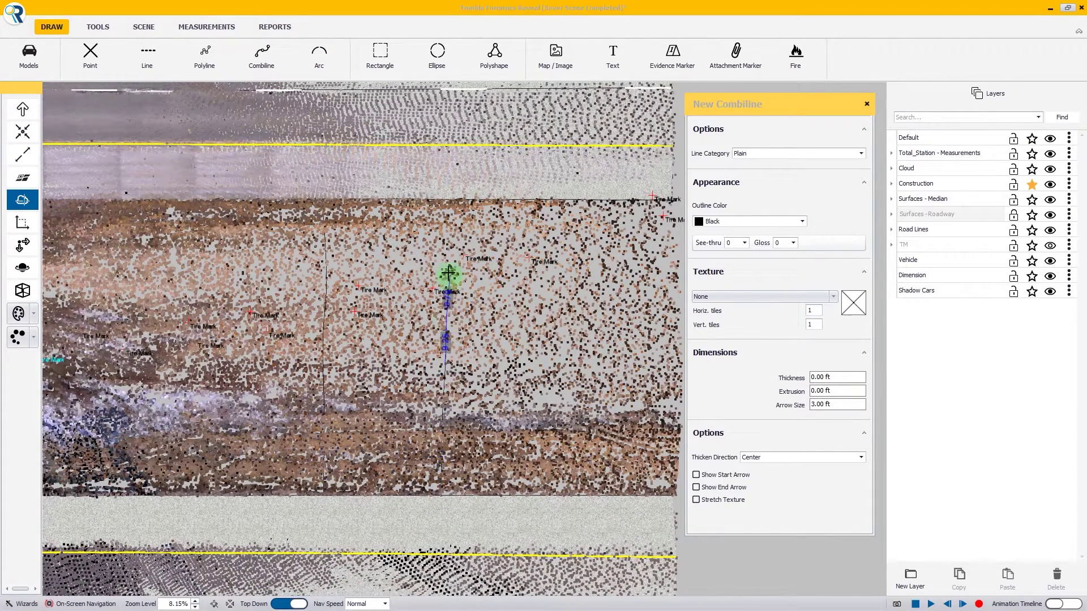
{"action": "key", "text": "l"}
{"action": "left_click", "coordinate": [445, 197]}
{"action": "key", "text": "Escape"}
Draw a combiline across the median at the road's far end, from the upper to the lower edge through point cloud points.
{"action": "left_click", "coordinate": [262, 56]}
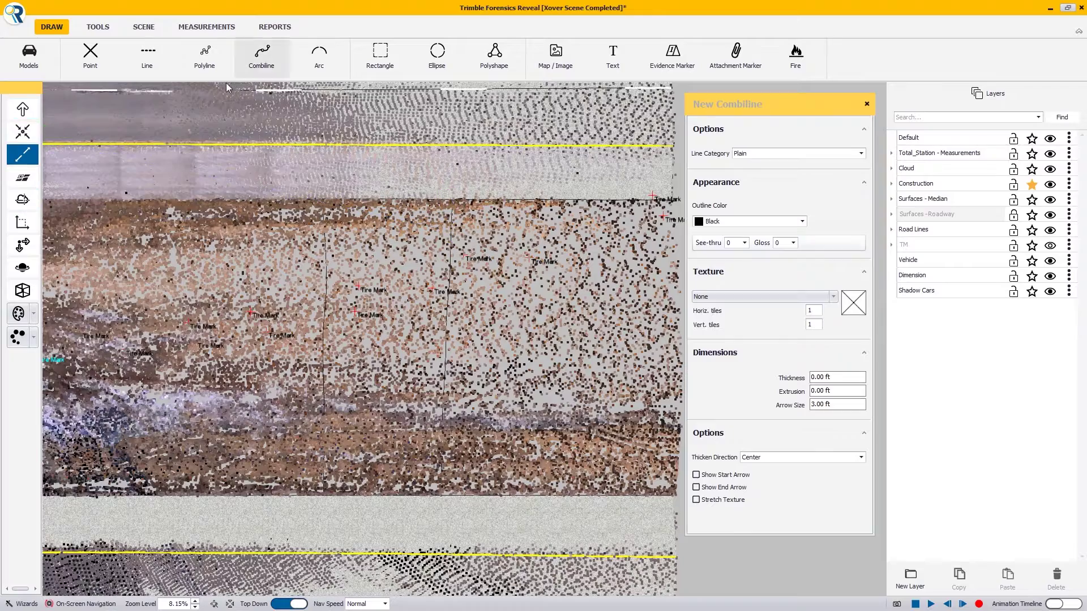
{"action": "key", "text": "p"}
{"action": "middle_click_drag", "start_coordinate": [666, 211], "coordinate": [548, 221]}
{"action": "left_click", "coordinate": [548, 220]}
{"action": "key", "text": "c"}
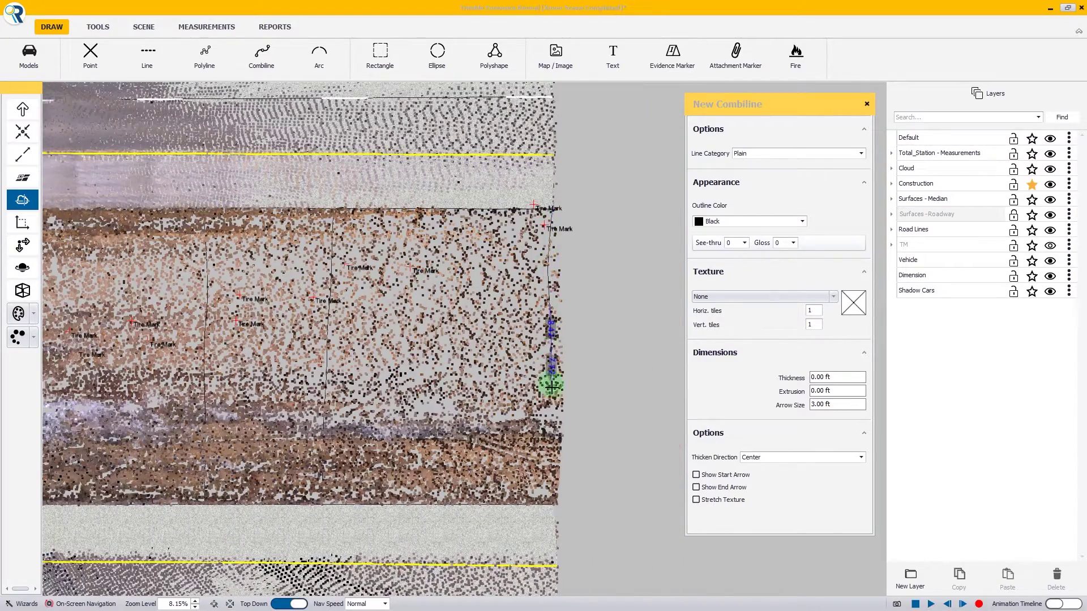
{"action": "left_click", "coordinate": [552, 503]}
{"action": "key", "text": "Escape"}
Select the far-end combiline and move two of its points in the lower half onto point cloud points nearer the road's end.
{"action": "scroll", "coordinate": [491, 272], "scroll_direction": "up", "scroll_amount": 3}
{"action": "scroll", "coordinate": [490, 272], "scroll_direction": "up", "scroll_amount": 3}
{"action": "left_click", "coordinate": [542, 285]}
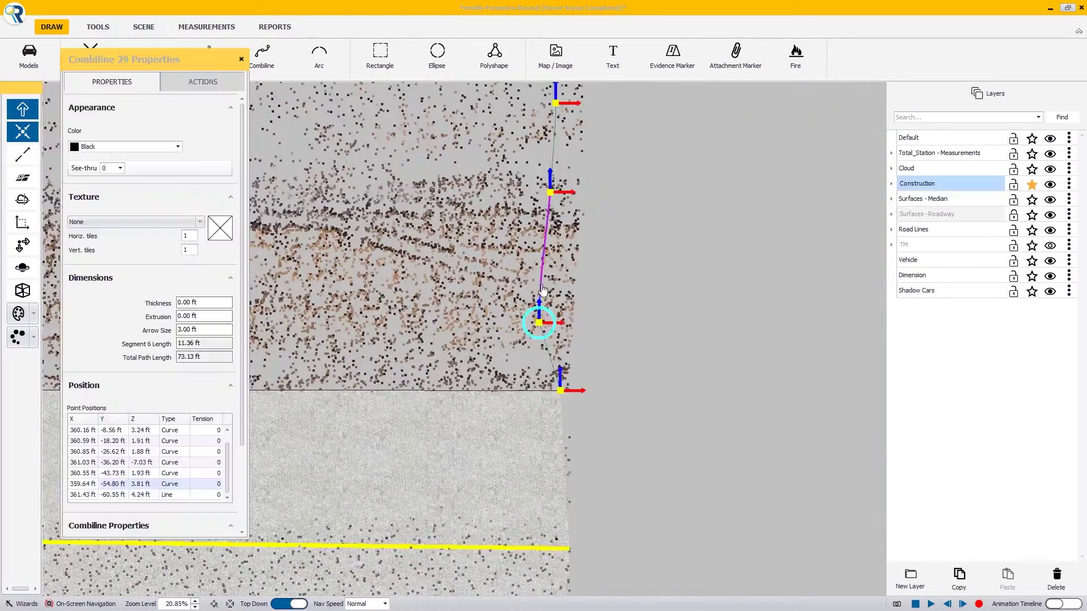
{"action": "key", "text": "c"}
{"action": "left_click_drag", "start_coordinate": [539, 322], "coordinate": [559, 319]}
{"action": "left_click_drag", "start_coordinate": [552, 190], "coordinate": [557, 189]}
Move the points in the upper half of the far-end combiline onto point cloud points to straighten it.
{"action": "middle_click_drag", "start_coordinate": [556, 189], "coordinate": [548, 519]}
{"action": "left_click_drag", "start_coordinate": [543, 319], "coordinate": [545, 308]}
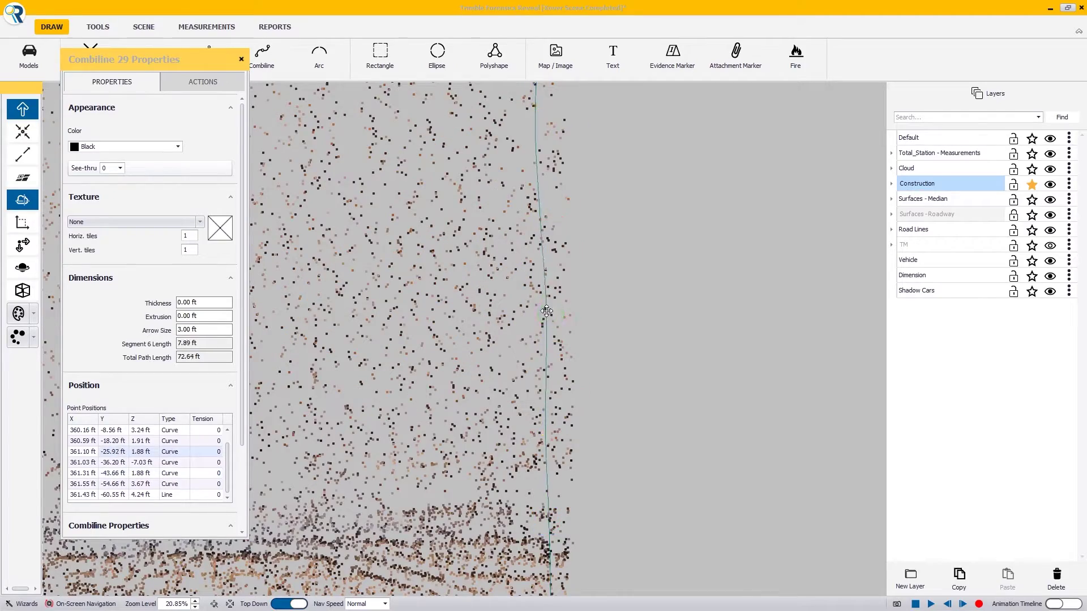
{"action": "middle_click_drag", "start_coordinate": [541, 218], "coordinate": [547, 524]}
{"action": "left_click_drag", "start_coordinate": [547, 526], "coordinate": [553, 524]}
{"action": "left_click_drag", "start_coordinate": [541, 412], "coordinate": [551, 393]}
Fine-tune the two points above the far-end combiline's lower end on the point cloud.
{"action": "middle_click_drag", "start_coordinate": [557, 549], "coordinate": [560, 45]}
{"action": "left_click_drag", "start_coordinate": [557, 327], "coordinate": [560, 339]}
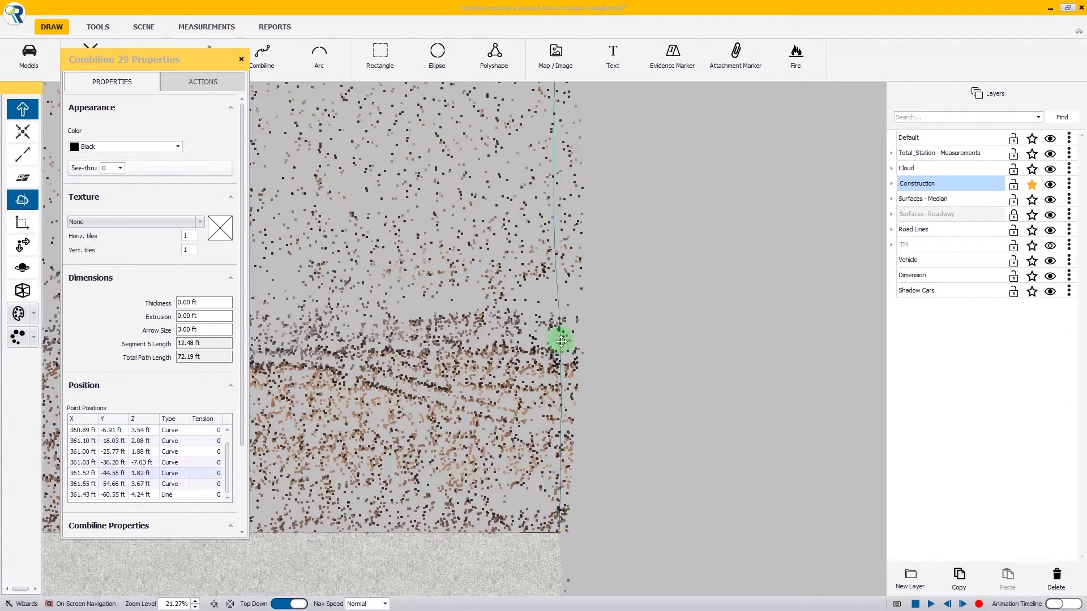
{"action": "left_click_drag", "start_coordinate": [560, 458], "coordinate": [564, 461]}
Hide the Cloud layer, make Surfaces - Median active, and create a surface between the grass edge combiline and the next cross-median combiline.
{"action": "scroll", "coordinate": [721, 363], "scroll_direction": "down", "scroll_amount": 5}
{"action": "middle_click_drag", "start_coordinate": [731, 394], "coordinate": [977, 411]}
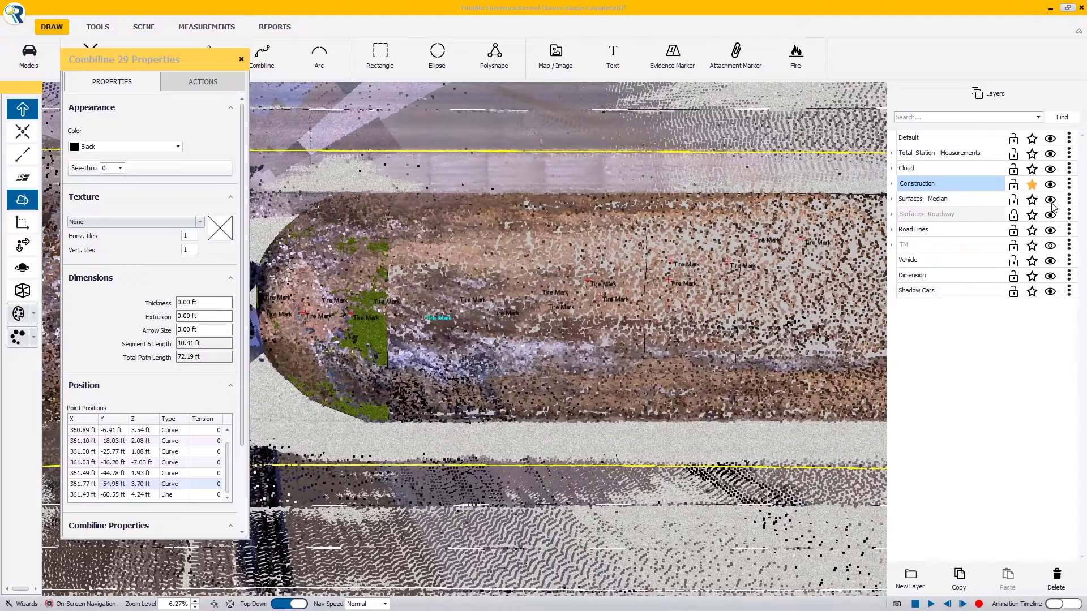
{"action": "left_click", "coordinate": [1050, 170]}
{"action": "left_click", "coordinate": [358, 365]}
{"action": "left_click", "coordinate": [615, 352], "text": "ctrl"}
{"action": "left_click", "coordinate": [203, 82]}
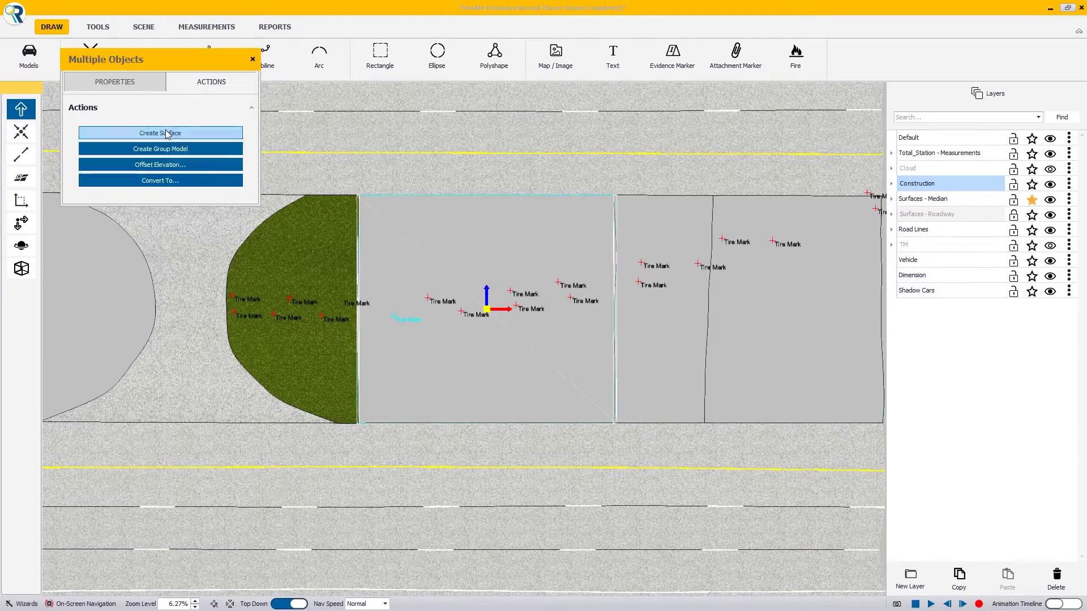
{"action": "left_click", "coordinate": [168, 133]}
Apply the Grass 3 texture to the second median surface and deselect it.
{"action": "left_click", "coordinate": [210, 181]}
{"action": "scroll", "coordinate": [268, 317], "scroll_direction": "down", "scroll_amount": 5}
{"action": "left_click", "coordinate": [268, 317]}
{"action": "key", "text": "Escape"}
Create a surface between the second and third cross-median combilines and reverse its series.
{"action": "left_click", "coordinate": [706, 365]}
{"action": "left_click", "coordinate": [614, 335], "text": "ctrl"}
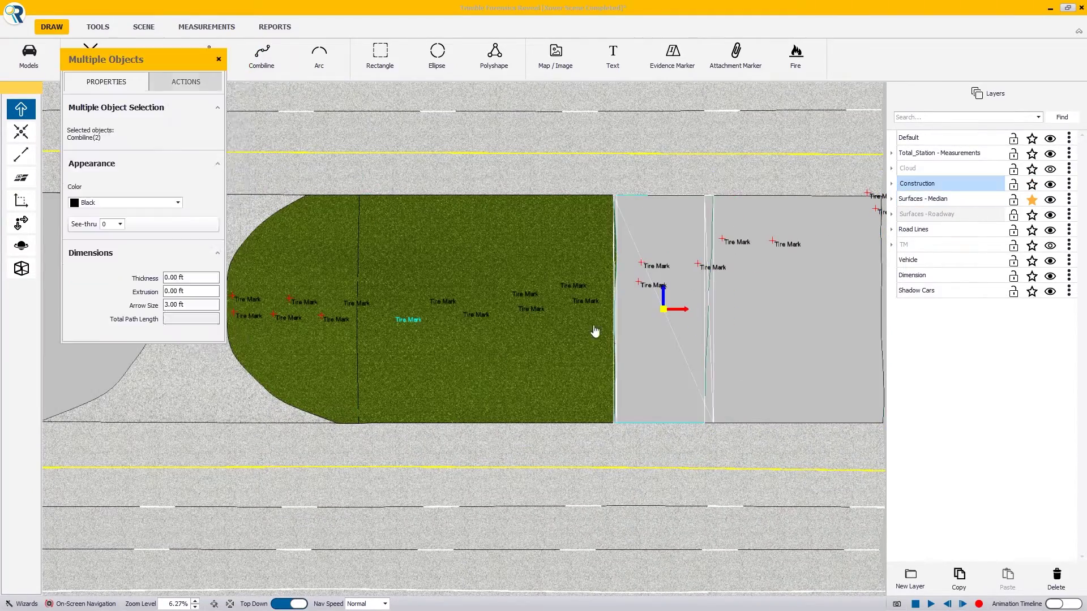
{"action": "left_click", "coordinate": [188, 82]}
{"action": "left_click", "coordinate": [164, 133]}
{"action": "left_click", "coordinate": [211, 82]}
{"action": "left_click", "coordinate": [129, 133]}
Apply the Grass 3 texture to the third median surface and deselect it.
{"action": "left_click", "coordinate": [117, 82]}
{"action": "left_click", "coordinate": [209, 181]}
{"action": "left_click_drag", "start_coordinate": [427, 209], "coordinate": [427, 298]}
{"action": "left_click", "coordinate": [268, 317]}
{"action": "key", "text": "Escape"}
Create a surface between the third cross-median combiline and the far-end combiline, and reverse its series.
{"action": "middle_click_drag", "start_coordinate": [789, 329], "coordinate": [607, 342]}
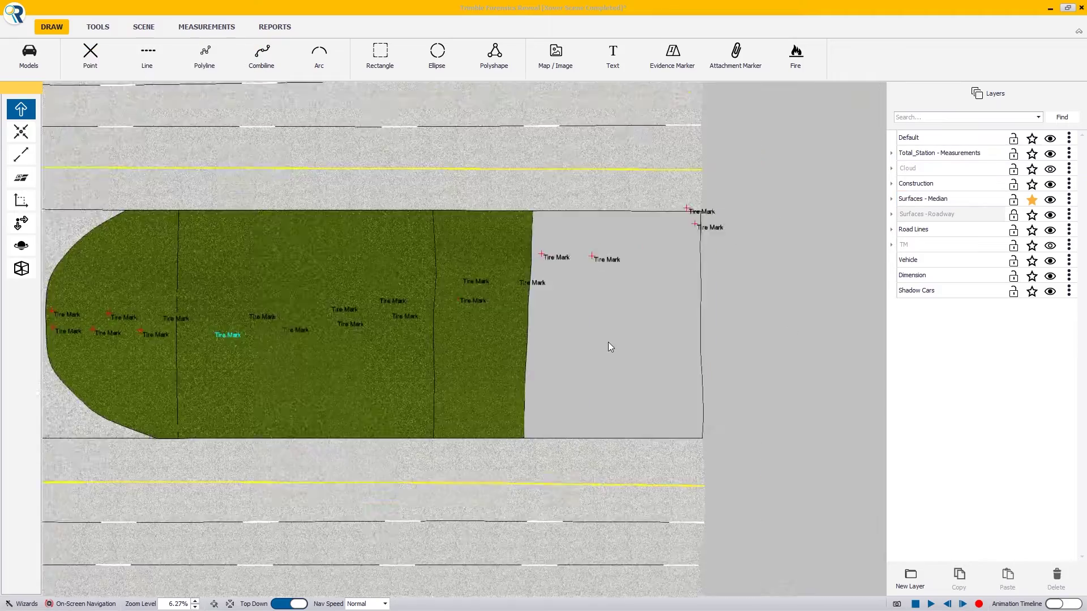
{"action": "scroll", "coordinate": [708, 336], "scroll_direction": "up", "scroll_amount": 4}
{"action": "left_click", "coordinate": [442, 360]}
{"action": "left_click", "coordinate": [696, 334], "text": "ctrl"}
{"action": "left_click", "coordinate": [188, 82]}
{"action": "left_click", "coordinate": [164, 133]}
{"action": "left_click", "coordinate": [215, 83]}
{"action": "left_click", "coordinate": [129, 133]}
Apply the Grass 3 texture to the surface at the road's far end.
{"action": "left_click", "coordinate": [117, 82]}
{"action": "left_click", "coordinate": [176, 182]}
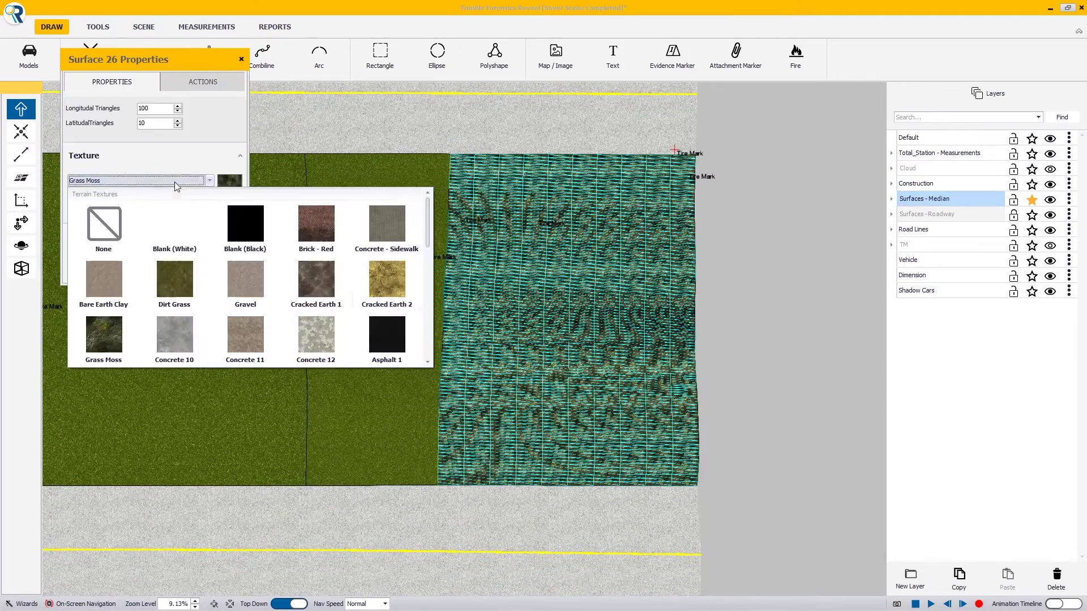
{"action": "scroll", "coordinate": [412, 309], "scroll_direction": "down", "scroll_amount": 5}
{"action": "left_click", "coordinate": [268, 317]}
Switch from the top-down to the 3D view and delete the surface at the road's far end.
{"action": "left_click", "coordinate": [305, 604]}
{"action": "left_click", "coordinate": [603, 328]}
{"action": "key", "text": "Delete"}
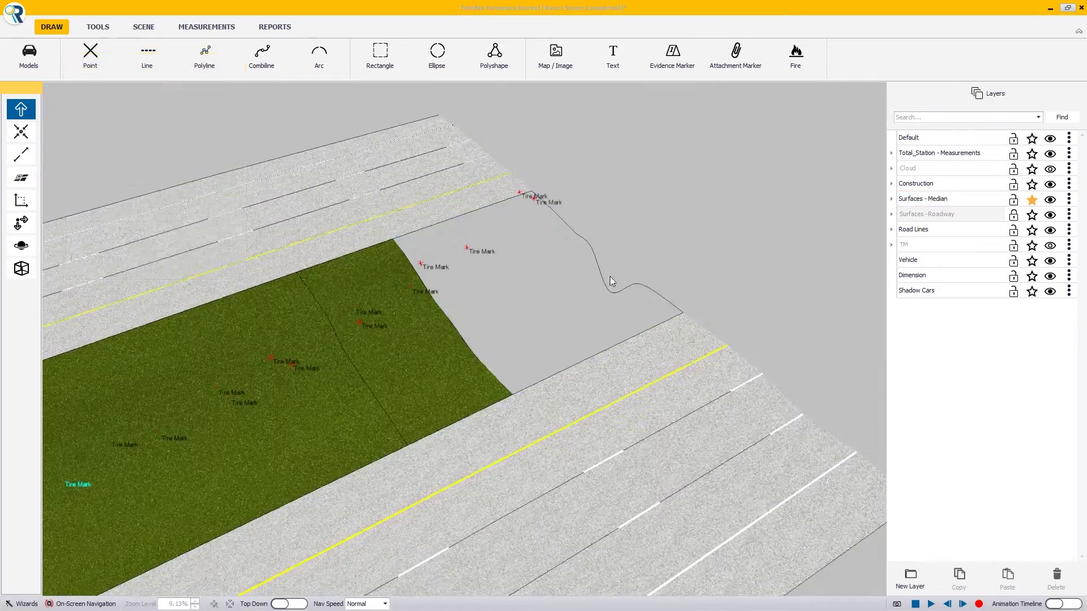
Show the Cloud layer and snap the far-end combiline's sunken middle point to the point cloud at a Z of about 1.75 ft.
{"action": "left_click", "coordinate": [599, 268]}
{"action": "left_click", "coordinate": [290, 604]}
{"action": "scroll", "coordinate": [561, 368], "scroll_direction": "up", "scroll_amount": 4}
{"action": "middle_click_drag", "start_coordinate": [792, 362], "coordinate": [555, 362]}
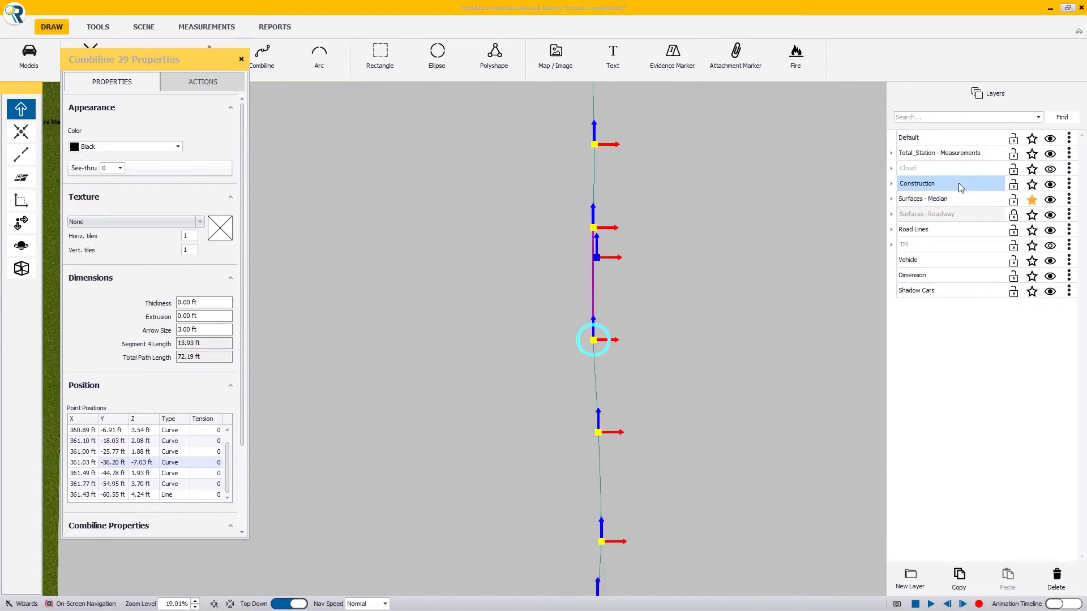
{"action": "left_click", "coordinate": [1050, 169]}
{"action": "left_click", "coordinate": [593, 340], "text": "ctrl"}
{"action": "key", "text": "t"}
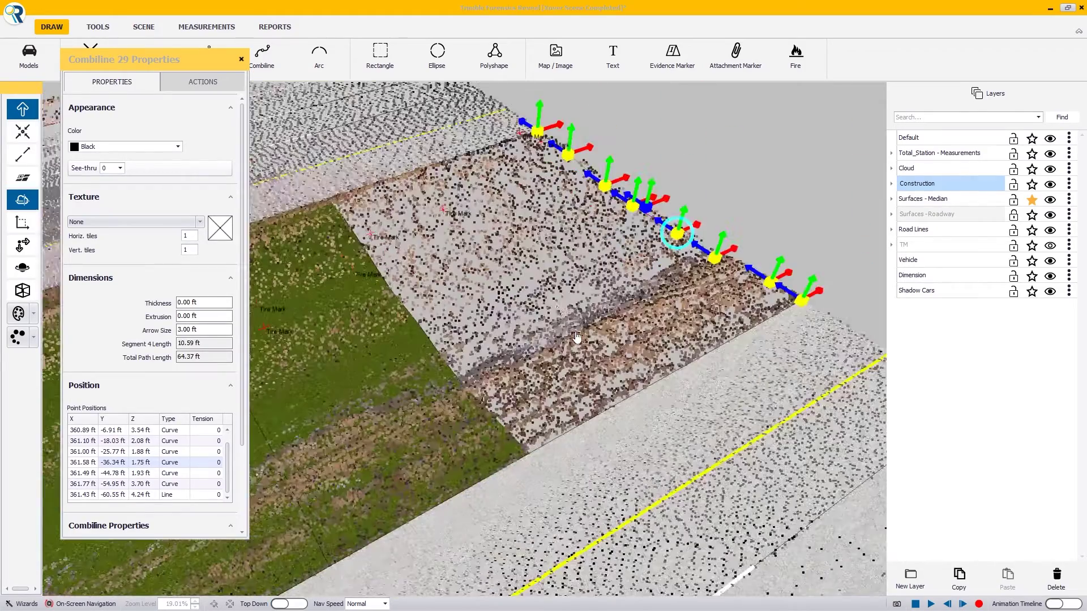
Recreate the surface between the last two cross-median combilines and give it the grass texture.
{"action": "left_click", "coordinate": [186, 81]}
{"action": "left_click", "coordinate": [106, 81]}
{"action": "left_click", "coordinate": [223, 182]}
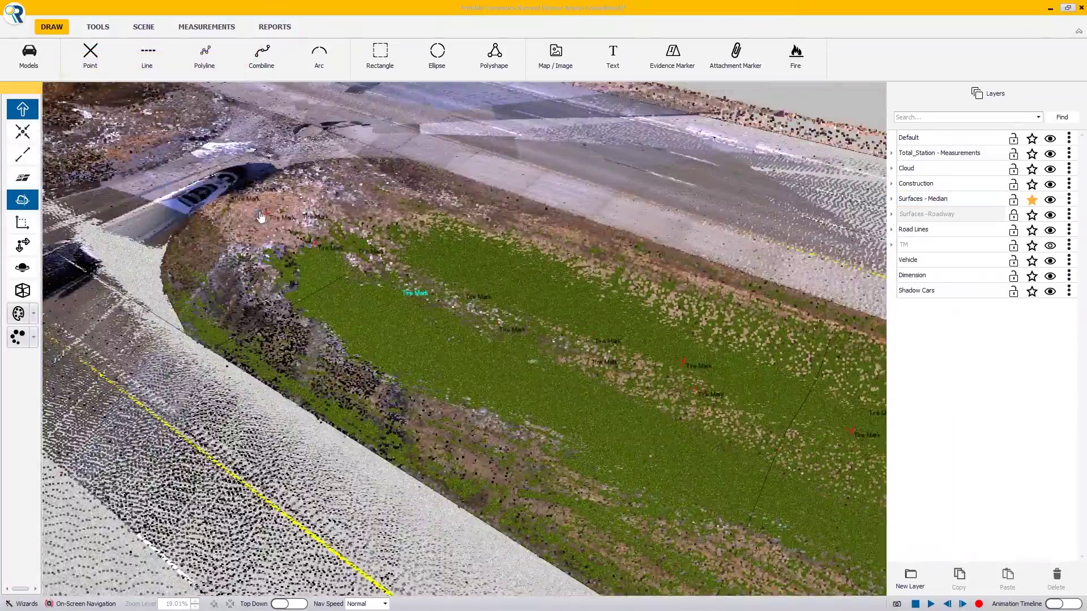
Draw a combiline across the other median near its curved end, through point cloud points, down to the lower edge line.
{"action": "key", "text": "t"}
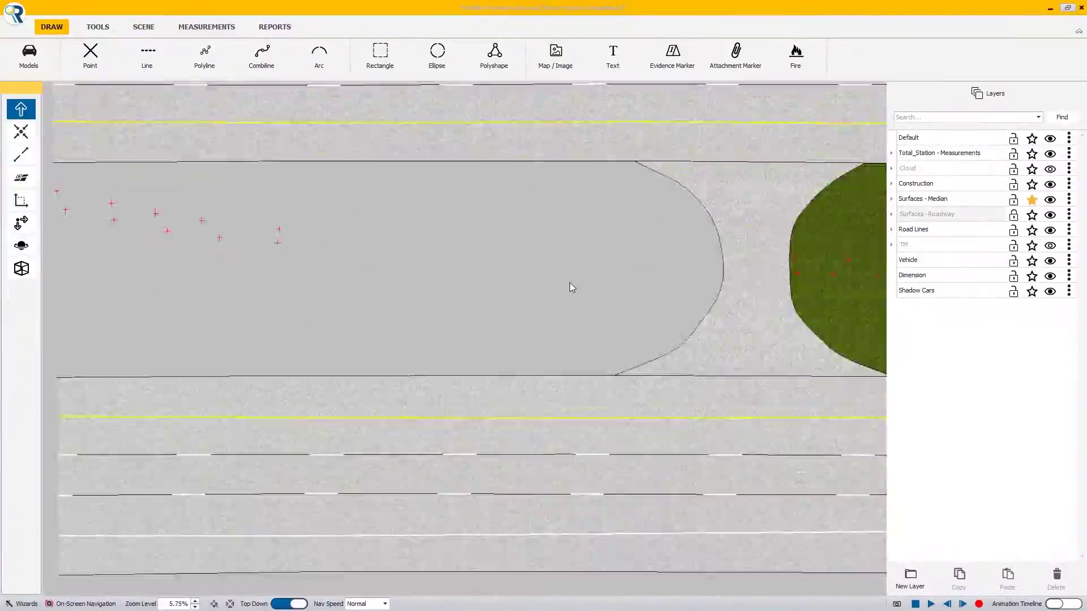
{"action": "left_click", "coordinate": [261, 56]}
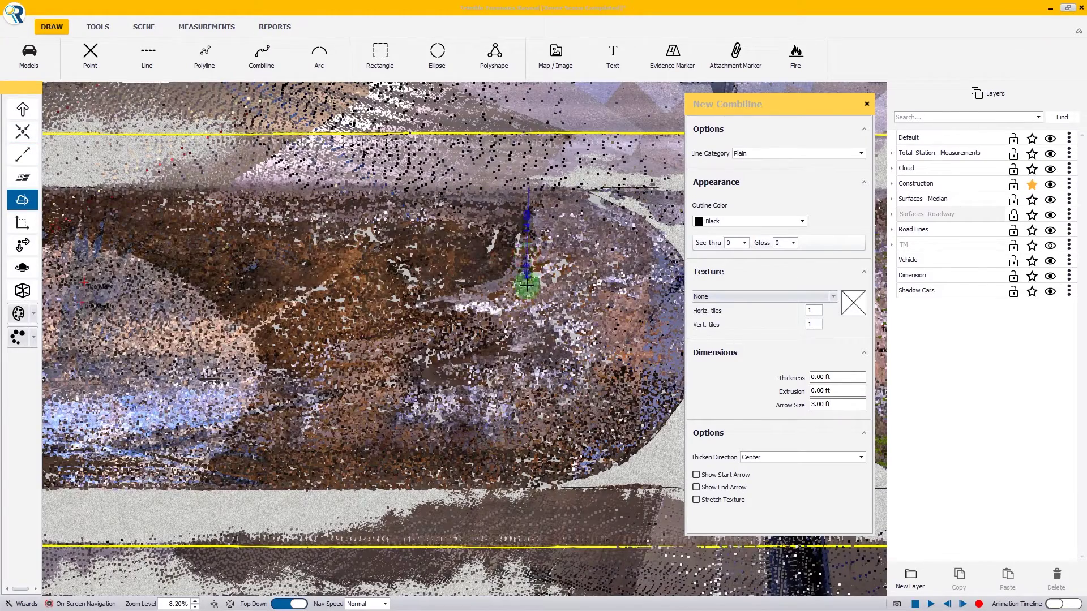
{"action": "left_click_drag", "start_coordinate": [527, 285], "coordinate": [517, 459]}
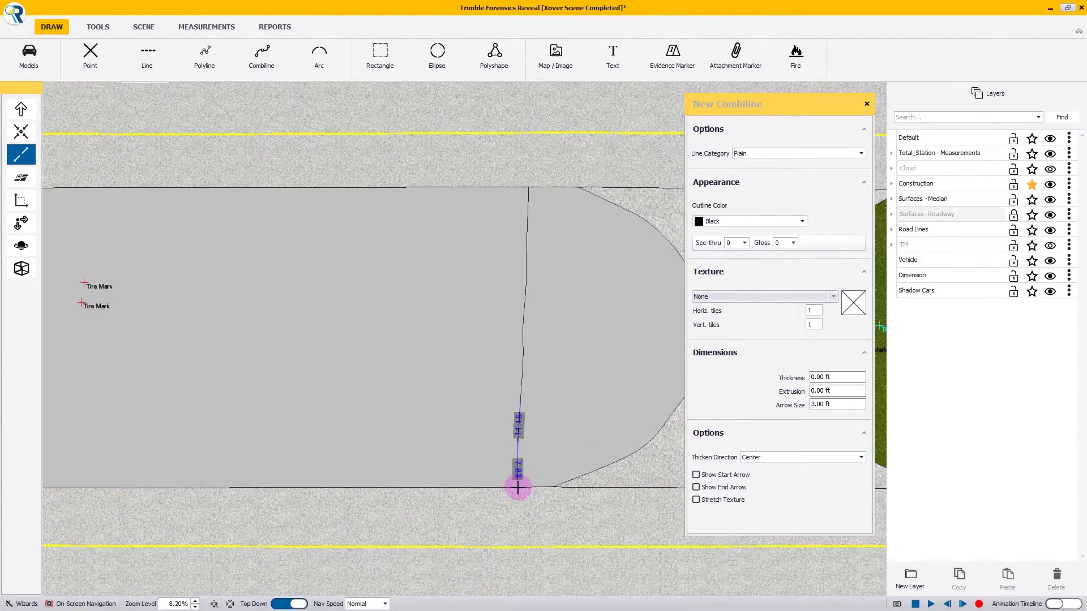
Draw a second combiline across the other median through the tire mark area on point cloud points, and finish it at the lower edge.
{"action": "left_click", "coordinate": [261, 57]}
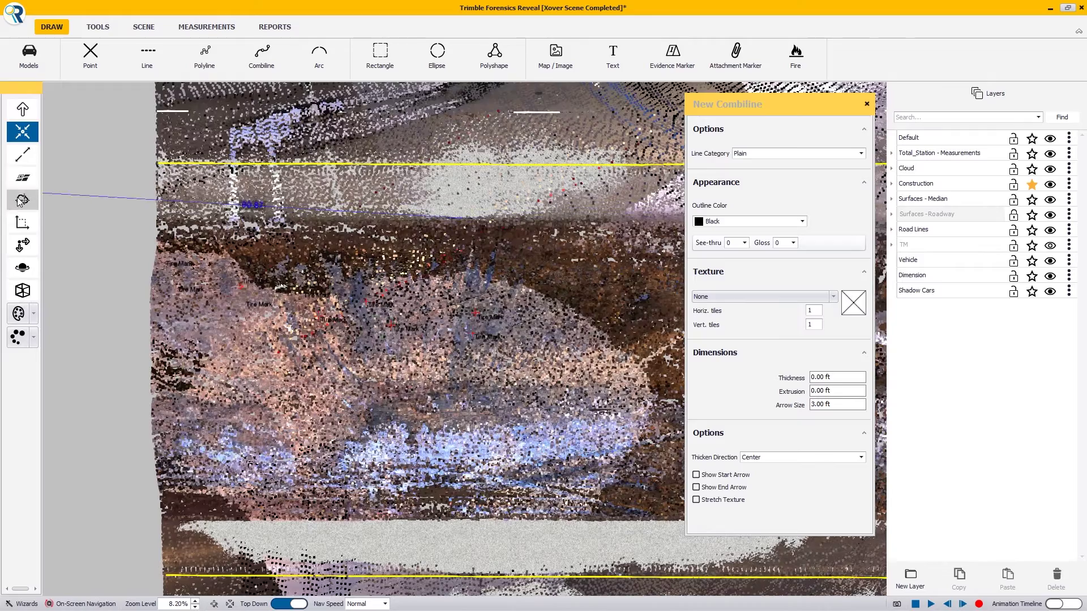
{"action": "left_click", "coordinate": [22, 200]}
{"action": "left_click_drag", "start_coordinate": [459, 252], "coordinate": [448, 475]}
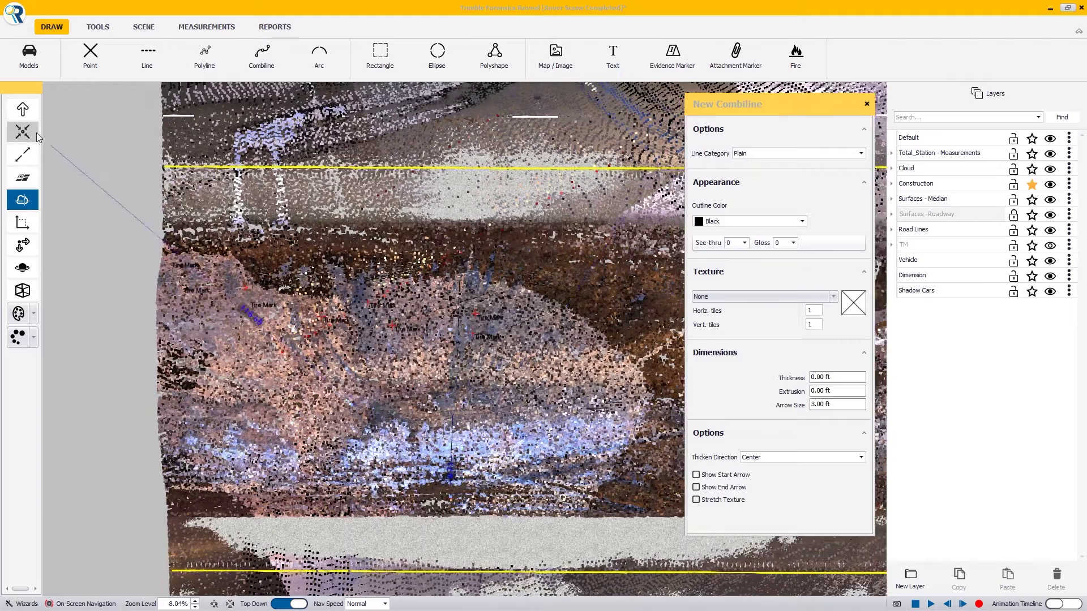
{"action": "left_click", "coordinate": [23, 133]}
{"action": "left_click", "coordinate": [1050, 169]}
{"action": "left_click", "coordinate": [475, 513]}
{"action": "right_click", "coordinate": [475, 514]}
Straighten the combiline near the other median's curved end by snapping its intermediate points to better-aligned point cloud points.
{"action": "middle_click_drag", "start_coordinate": [447, 513], "coordinate": [446, 438]}
{"action": "scroll", "coordinate": [453, 396], "scroll_direction": "up", "scroll_amount": 3}
{"action": "left_click", "coordinate": [480, 412]}
{"action": "left_click", "coordinate": [1050, 170]}
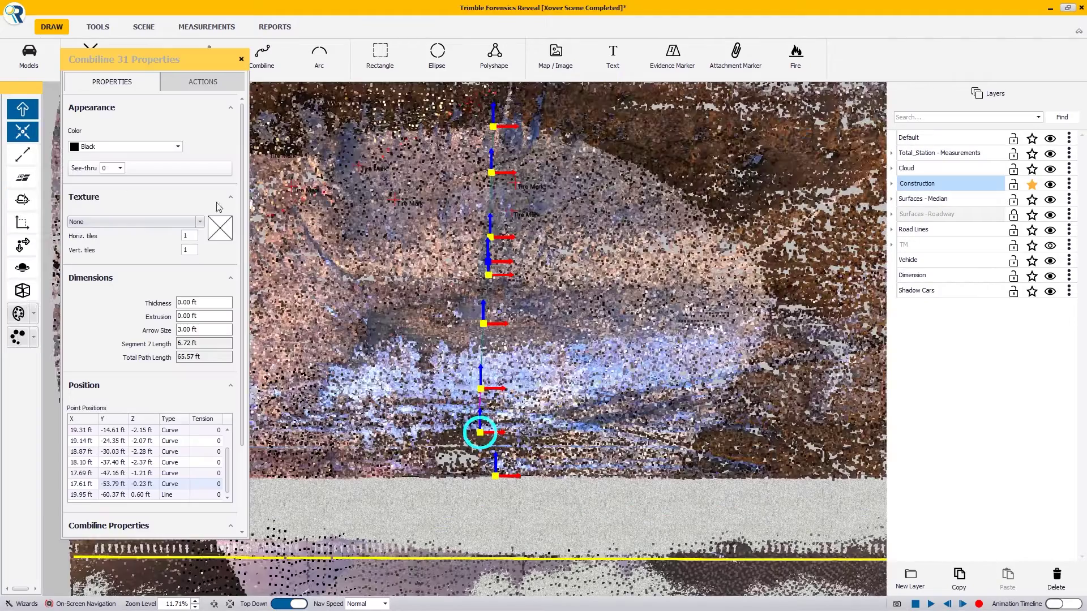
{"action": "left_click", "coordinate": [22, 200]}
{"action": "left_click_drag", "start_coordinate": [480, 431], "coordinate": [496, 429]}
{"action": "left_click_drag", "start_coordinate": [480, 389], "coordinate": [490, 386]}
{"action": "left_click_drag", "start_coordinate": [483, 323], "coordinate": [487, 326]}
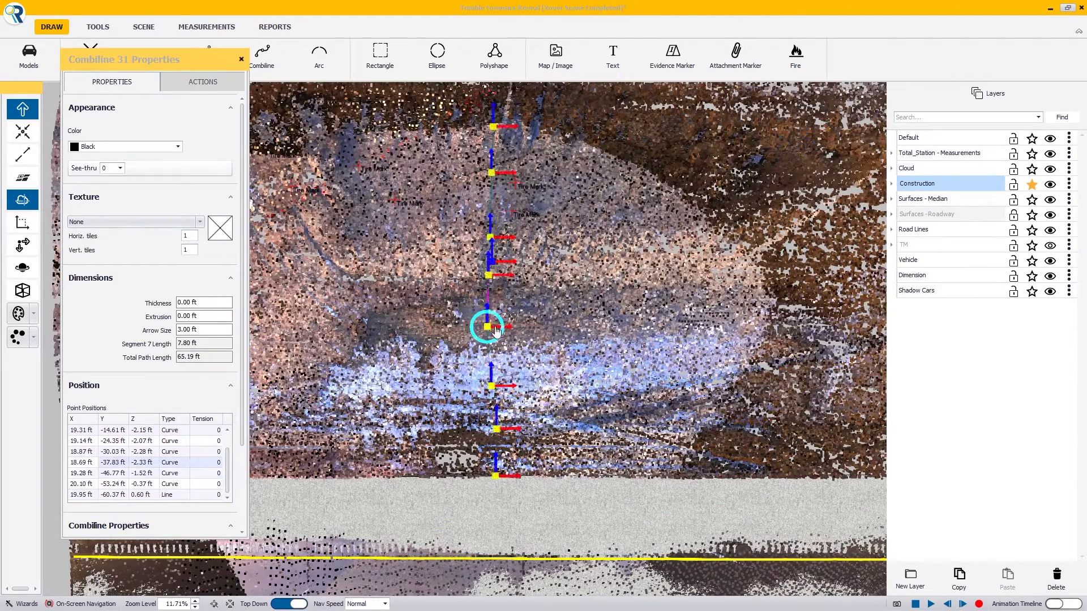
{"action": "left_click_drag", "start_coordinate": [489, 276], "coordinate": [491, 275]}
{"action": "left_click_drag", "start_coordinate": [490, 238], "coordinate": [491, 239]}
{"action": "left_click_drag", "start_coordinate": [491, 172], "coordinate": [494, 171]}
Draw a combiline along the other median's far scan edge, from the upper edge line through point cloud points to the lower edge line.
{"action": "middle_click_drag", "start_coordinate": [571, 231], "coordinate": [928, 255]}
{"action": "left_click", "coordinate": [274, 68]}
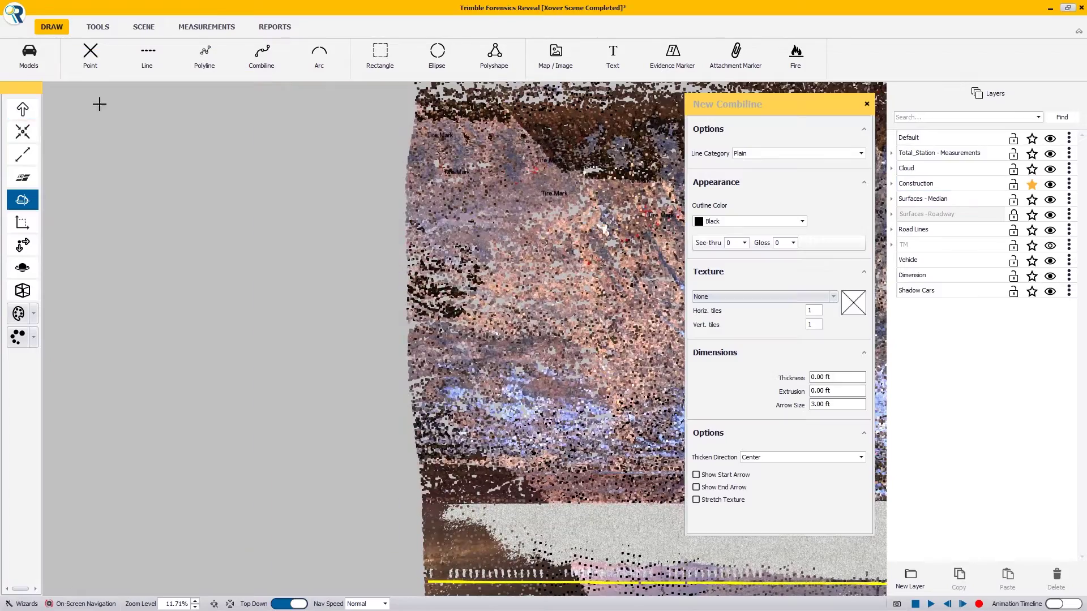
{"action": "left_click", "coordinate": [22, 133]}
{"action": "middle_click_drag", "start_coordinate": [382, 120], "coordinate": [354, 303]}
{"action": "left_click", "coordinate": [388, 256]}
{"action": "middle_click_drag", "start_coordinate": [387, 256], "coordinate": [392, 185]}
{"action": "left_click", "coordinate": [22, 200]}
{"action": "middle_click_drag", "start_coordinate": [425, 316], "coordinate": [429, 381]}
{"action": "scroll", "coordinate": [429, 381], "scroll_direction": "up", "scroll_amount": 3}
{"action": "left_click", "coordinate": [368, 299]}
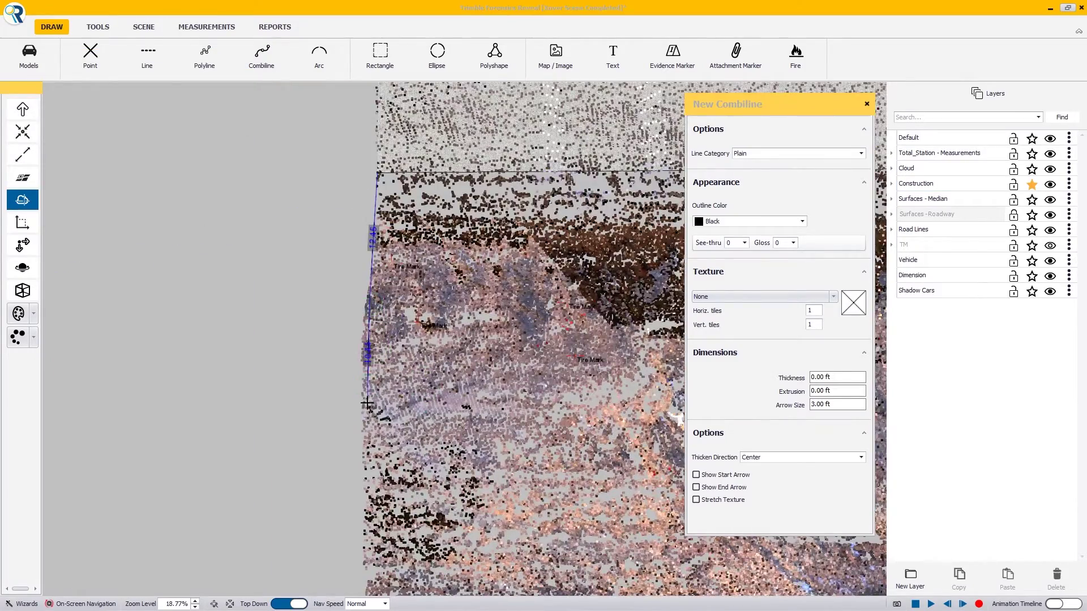
{"action": "left_click", "coordinate": [367, 406]}
{"action": "left_click", "coordinate": [367, 508]}
{"action": "middle_click_drag", "start_coordinate": [367, 509], "coordinate": [365, 178]}
{"action": "left_click", "coordinate": [366, 248]}
{"action": "left_click", "coordinate": [372, 371]}
{"action": "left_click", "coordinate": [381, 451]}
{"action": "left_click", "coordinate": [22, 134]}
{"action": "left_click", "coordinate": [386, 527]}
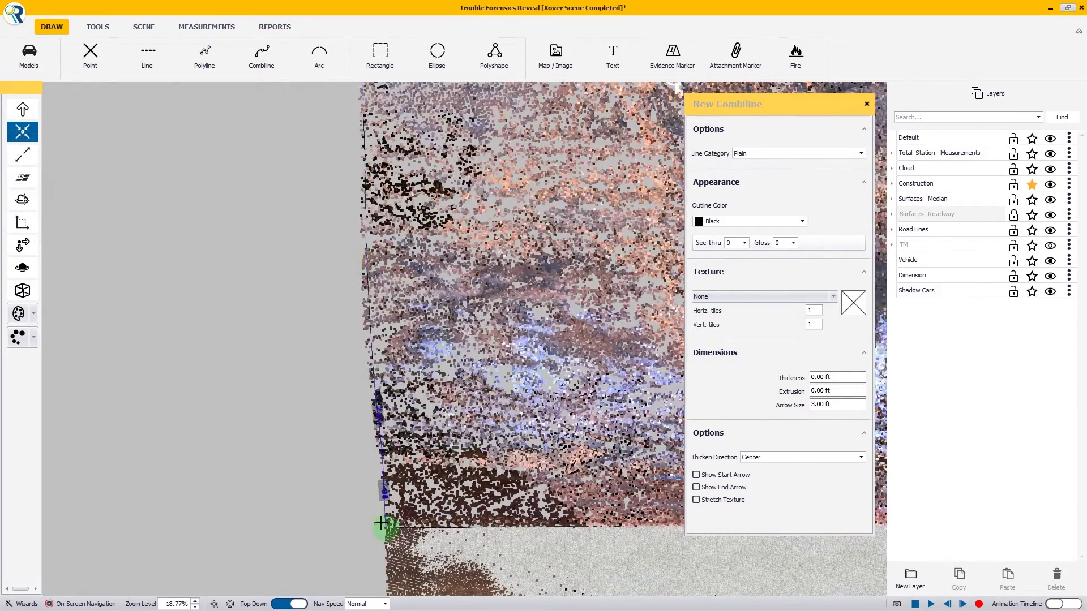
{"action": "right_click", "coordinate": [381, 523]}
Hide the Cloud layer and show the other median's combilines in a 3D view.
{"action": "scroll", "coordinate": [390, 430], "scroll_direction": "down", "scroll_amount": 5}
{"action": "left_click", "coordinate": [289, 604]}
{"action": "left_click", "coordinate": [1050, 169]}
{"action": "right_click_drag", "start_coordinate": [532, 249], "coordinate": [377, 273]}
{"action": "middle_click_drag", "start_coordinate": [612, 498], "coordinate": [390, 355]}
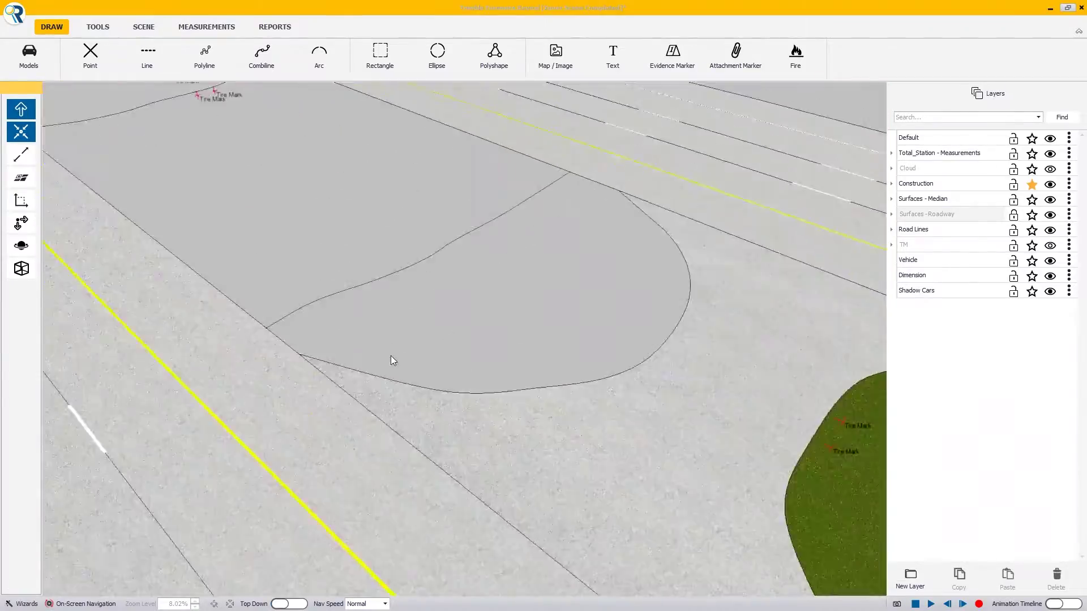
{"action": "right_click_drag", "start_coordinate": [391, 355], "coordinate": [487, 293]}
{"action": "scroll", "coordinate": [249, 177], "scroll_direction": "down", "scroll_amount": 4}
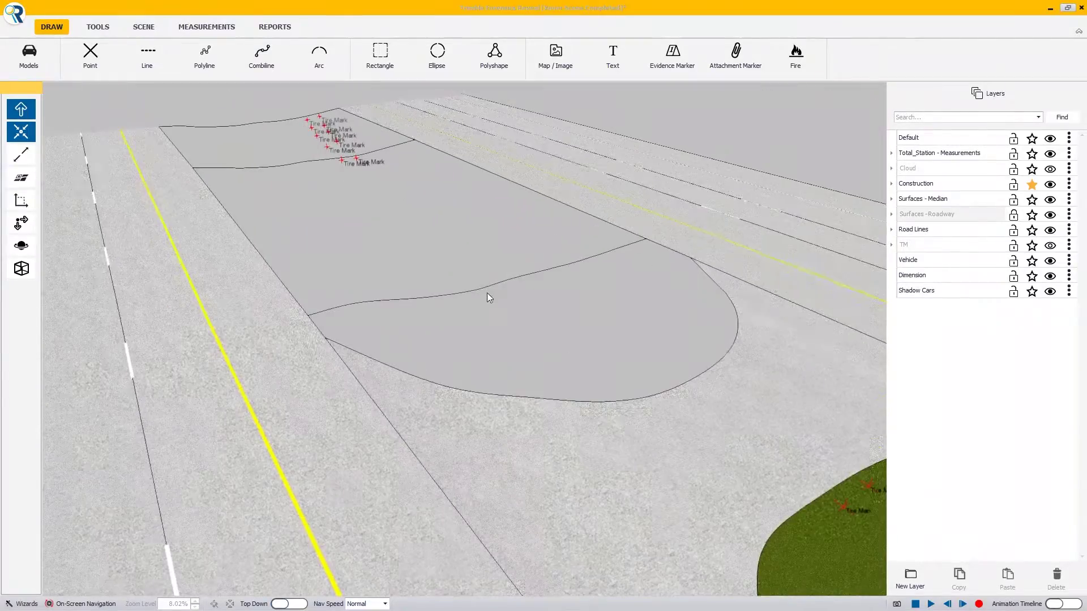
On the Surfaces - Median layer, create a surface between the median's curved end and its nearest combiline, and give it the green grass texture.
{"action": "left_click", "coordinate": [1032, 200]}
{"action": "left_click", "coordinate": [577, 261]}
{"action": "left_click", "coordinate": [600, 402], "text": "ctrl"}
{"action": "left_click", "coordinate": [212, 82]}
{"action": "left_click", "coordinate": [115, 82]}
{"action": "left_click", "coordinate": [207, 180]}
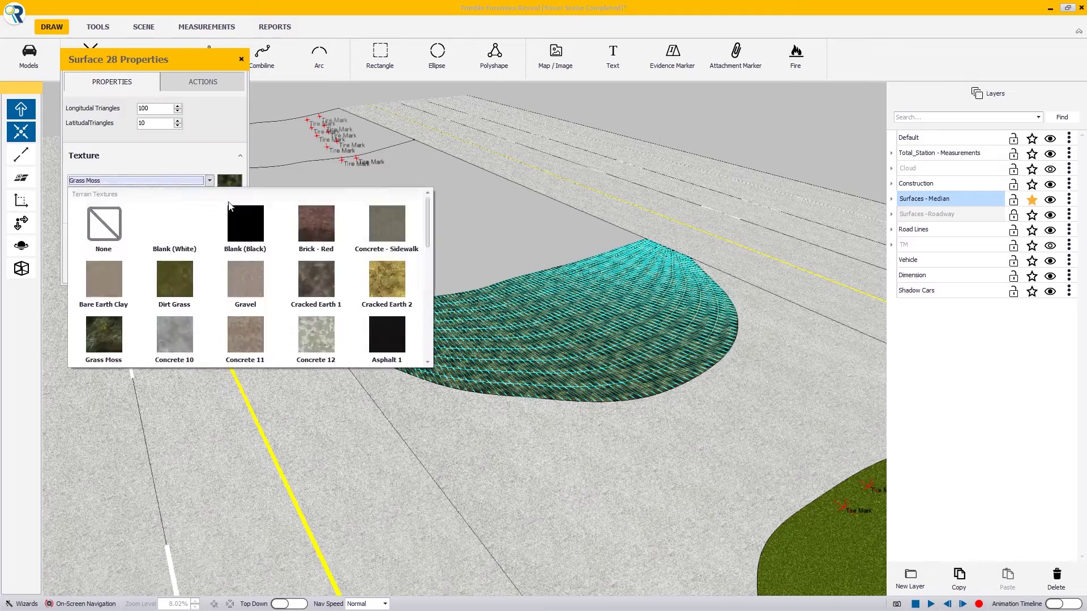
{"action": "scroll", "coordinate": [313, 271], "scroll_direction": "down", "scroll_amount": 3}
{"action": "left_click", "coordinate": [313, 280]}
{"action": "left_click", "coordinate": [338, 273]}
Create the middle surface between the other median's first two combilines and apply the same green grass texture.
{"action": "middle_click_drag", "start_coordinate": [338, 238], "coordinate": [351, 283]}
{"action": "left_click", "coordinate": [338, 195]}
{"action": "left_click", "coordinate": [513, 376], "text": "ctrl"}
{"action": "left_click", "coordinate": [186, 82]}
{"action": "left_click", "coordinate": [115, 82]}
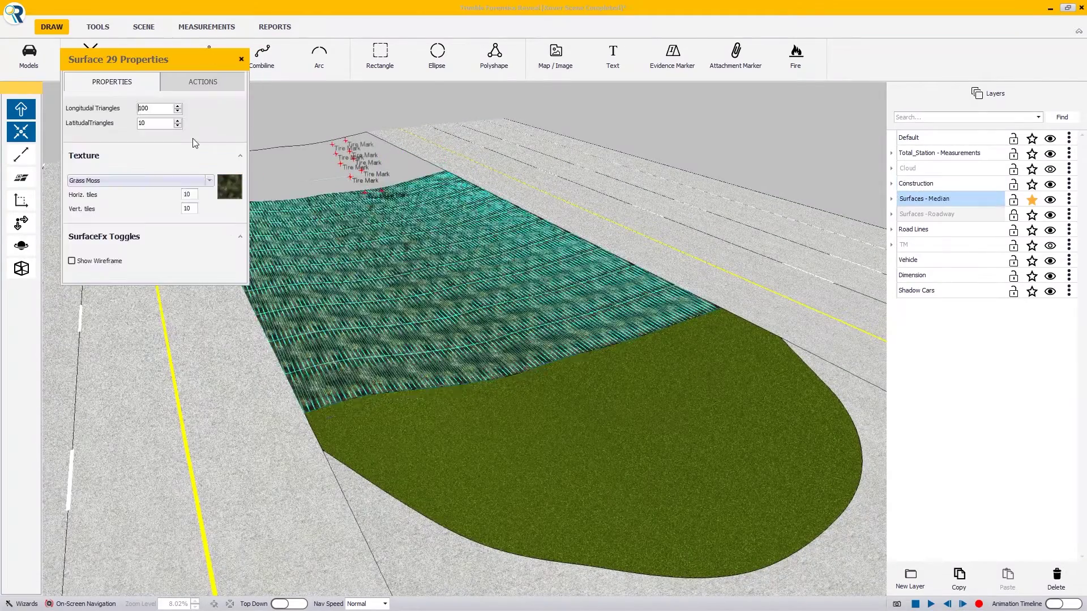
{"action": "left_click", "coordinate": [208, 180]}
{"action": "scroll", "coordinate": [313, 272], "scroll_direction": "down", "scroll_amount": 3}
{"action": "left_click", "coordinate": [103, 328]}
Create the last surface between the tire mark combiline and the far-end combiline, with the green grass texture.
{"action": "middle_click_drag", "start_coordinate": [300, 149], "coordinate": [324, 179]}
{"action": "left_click", "coordinate": [325, 177]}
{"action": "left_click", "coordinate": [334, 225], "text": "ctrl"}
{"action": "left_click", "coordinate": [186, 82]}
{"action": "left_click", "coordinate": [115, 82]}
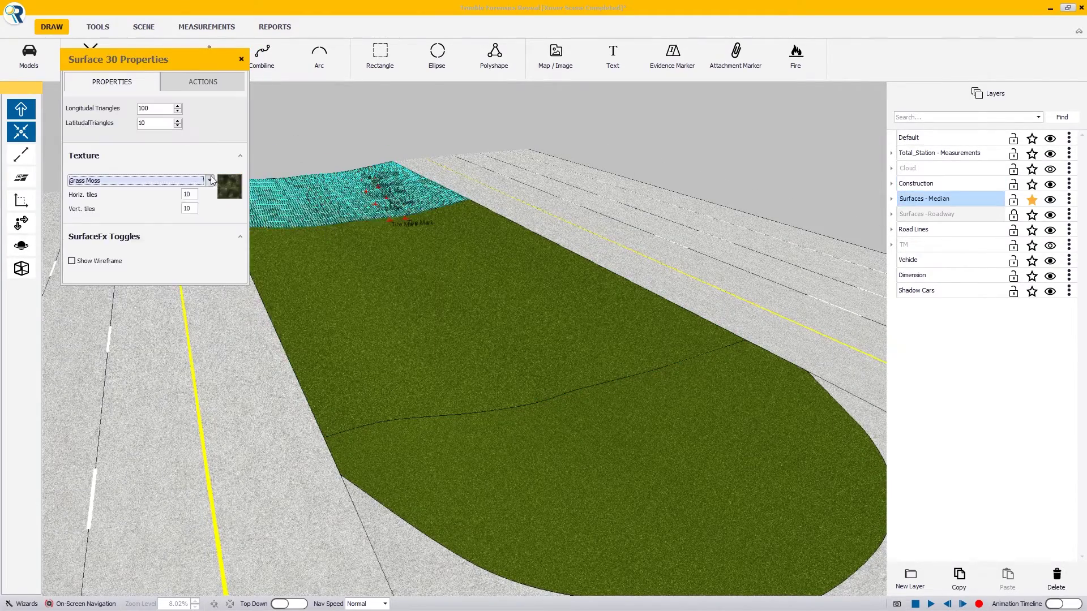
{"action": "left_click", "coordinate": [207, 180]}
{"action": "scroll", "coordinate": [322, 271], "scroll_direction": "down", "scroll_amount": 3}
{"action": "left_click", "coordinate": [322, 272]}
{"action": "left_click", "coordinate": [306, 145]}
Hide the Construction layer and show the TM layer with its tire print road lines.
{"action": "middle_click_drag", "start_coordinate": [306, 145], "coordinate": [713, 194]}
{"action": "left_click", "coordinate": [1050, 185]}
{"action": "left_click", "coordinate": [1049, 186]}
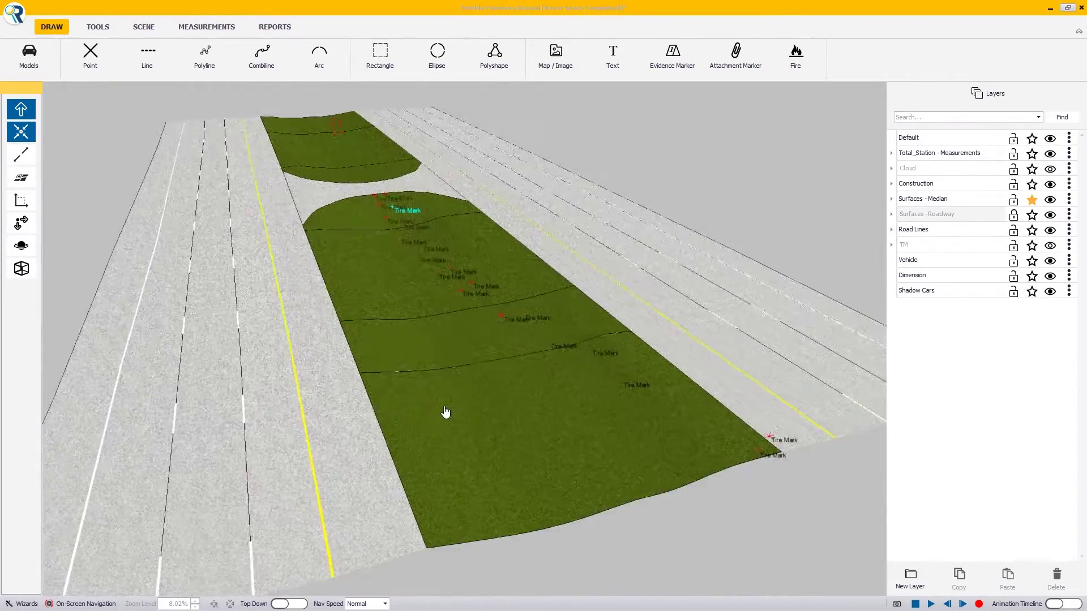
{"action": "middle_click_drag", "start_coordinate": [444, 412], "coordinate": [526, 402]}
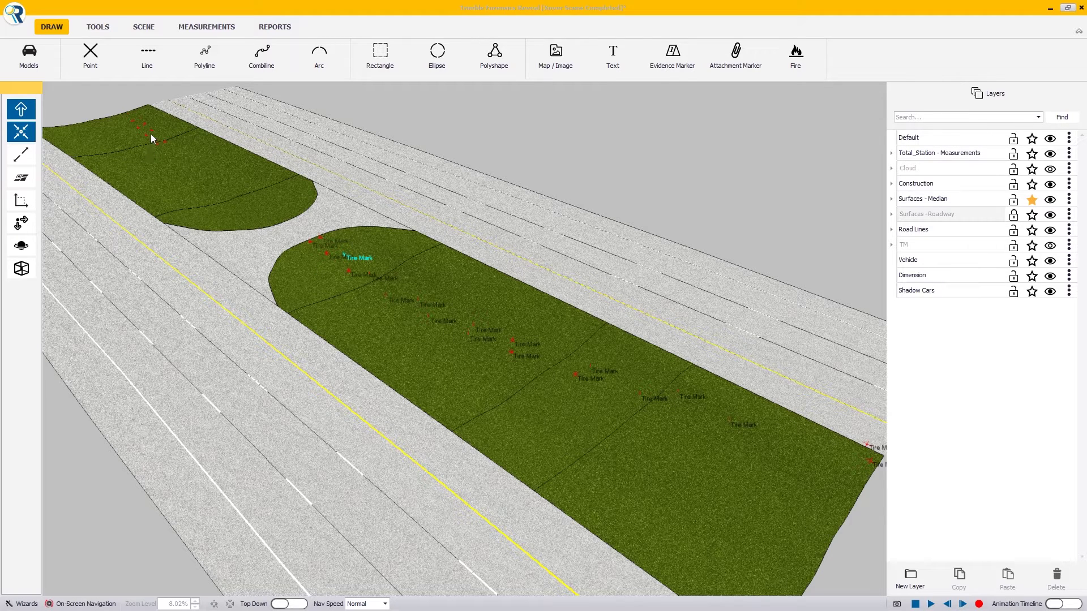
{"action": "left_click", "coordinate": [1050, 185]}
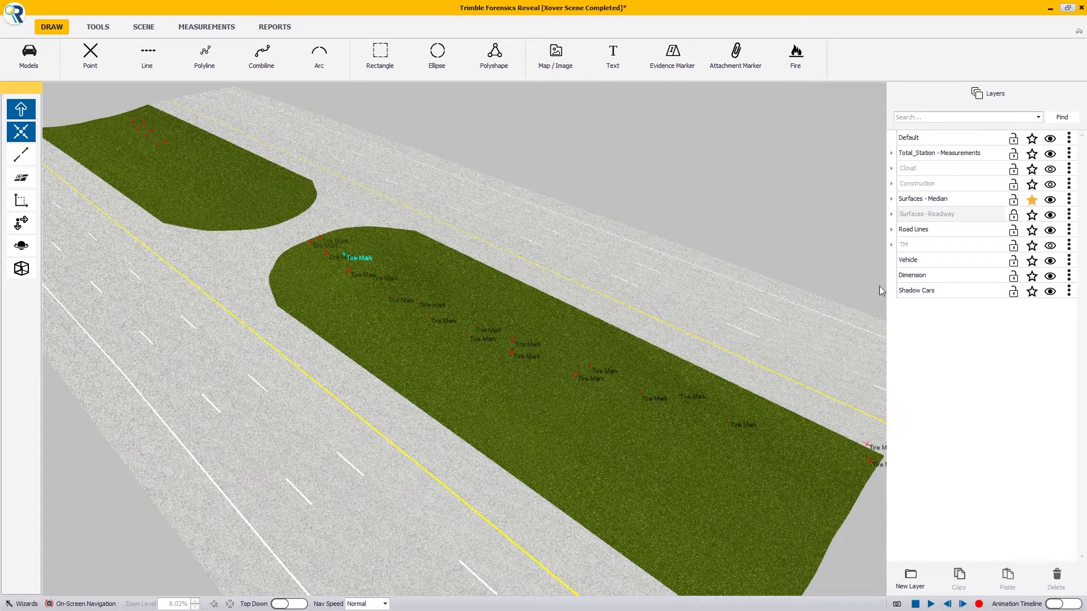
{"action": "left_click", "coordinate": [892, 245]}
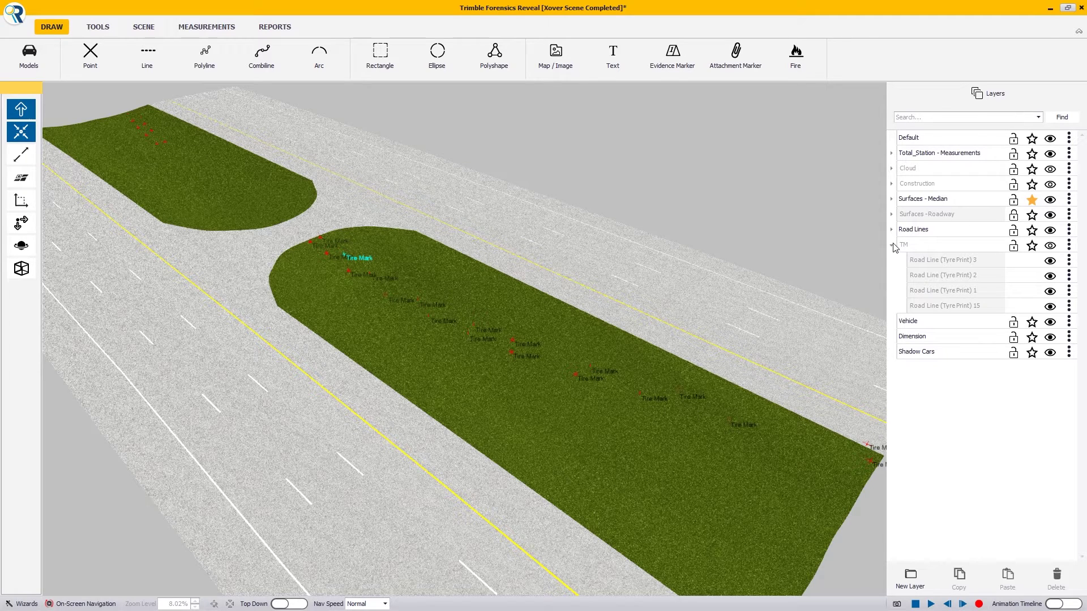
{"action": "left_click", "coordinate": [1049, 247]}
{"action": "mouse_move", "coordinate": [697, 405]}
{"action": "middle_mouse_down"}
{"action": "mouse_move", "coordinate": [645, 388]}
{"action": "mouse_move", "coordinate": [715, 412]}
{"action": "middle_mouse_up"}
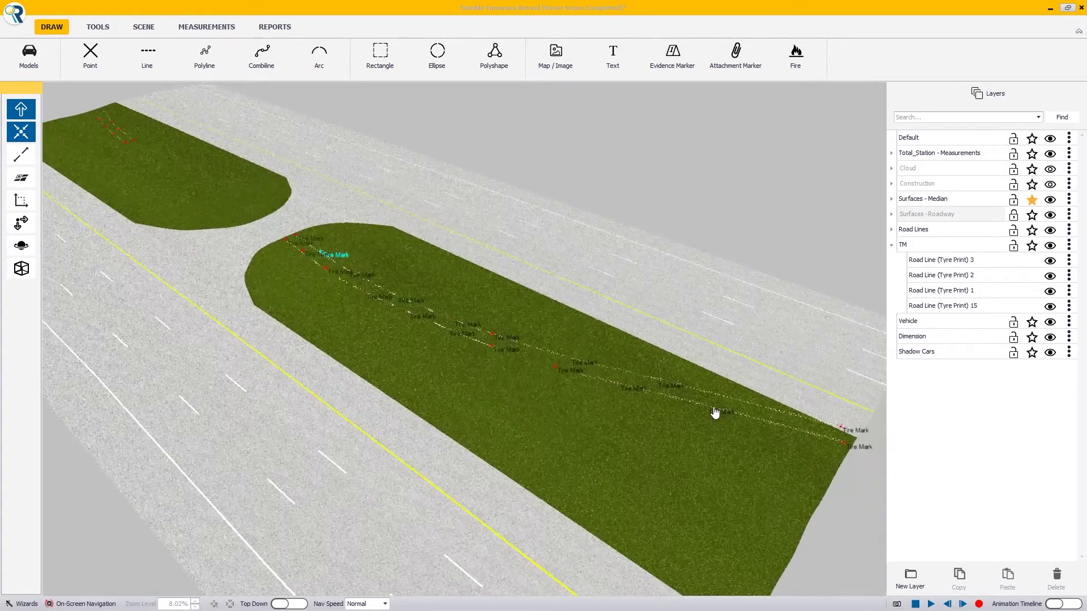
Conform the tire print road lines to the terrain so they follow the median surfaces, and clear the selection.
{"action": "left_click", "coordinate": [771, 428]}
{"action": "left_click", "coordinate": [167, 84]}
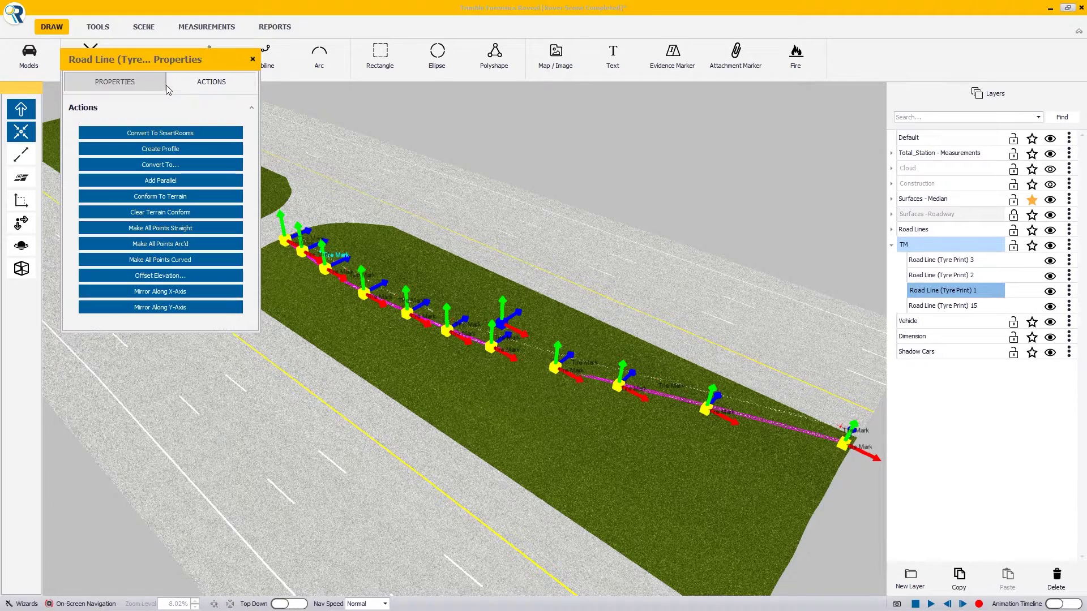
{"action": "left_click", "coordinate": [161, 196]}
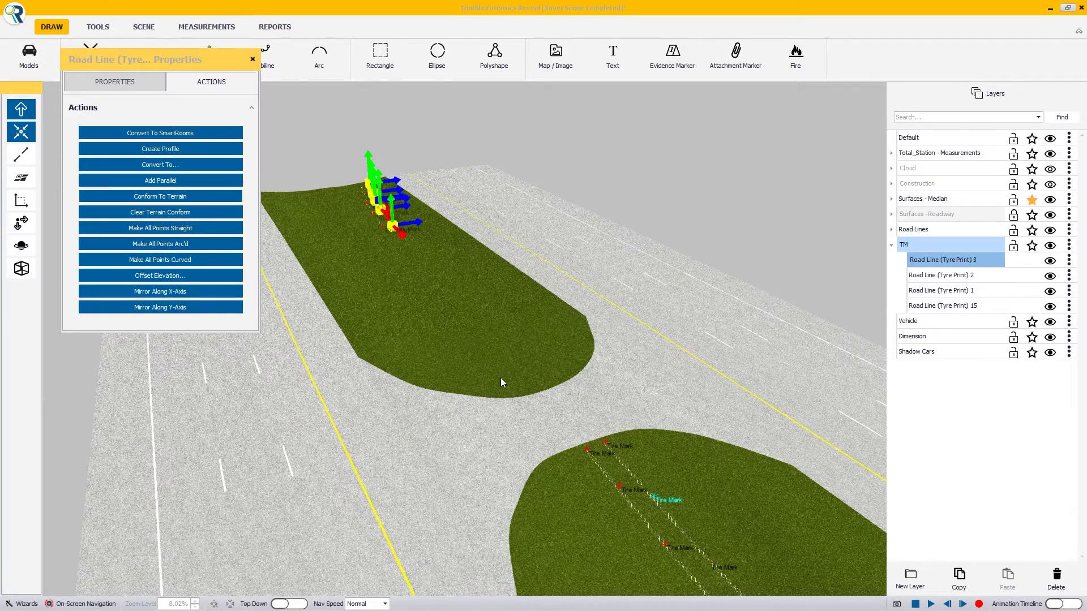
{"action": "left_click_drag", "start_coordinate": [501, 378], "coordinate": [521, 425]}
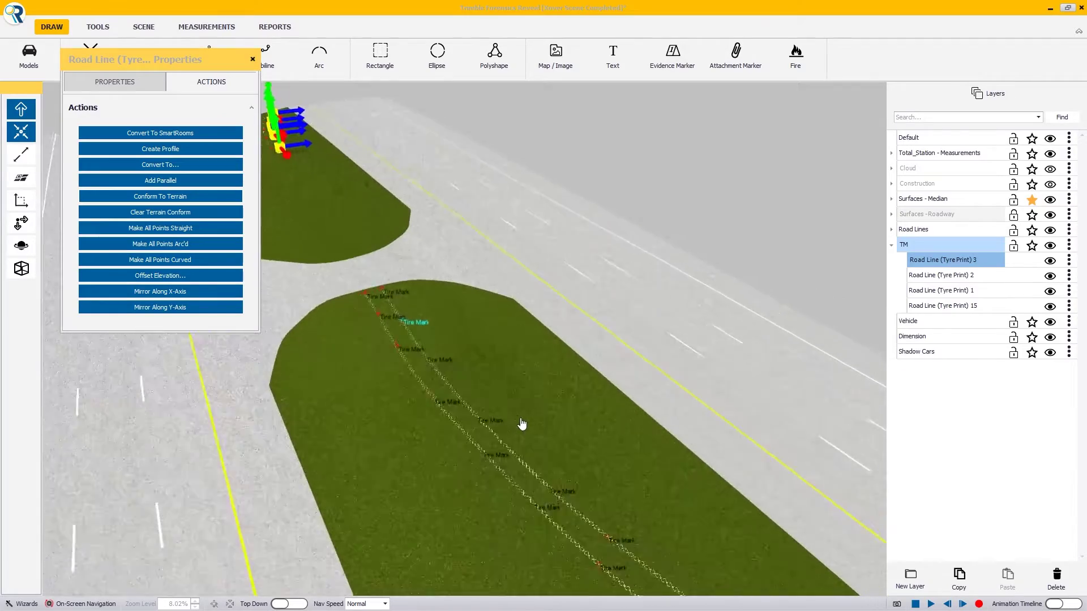
{"action": "right_click_drag", "start_coordinate": [521, 425], "coordinate": [377, 372]}
{"action": "left_click", "coordinate": [640, 210]}
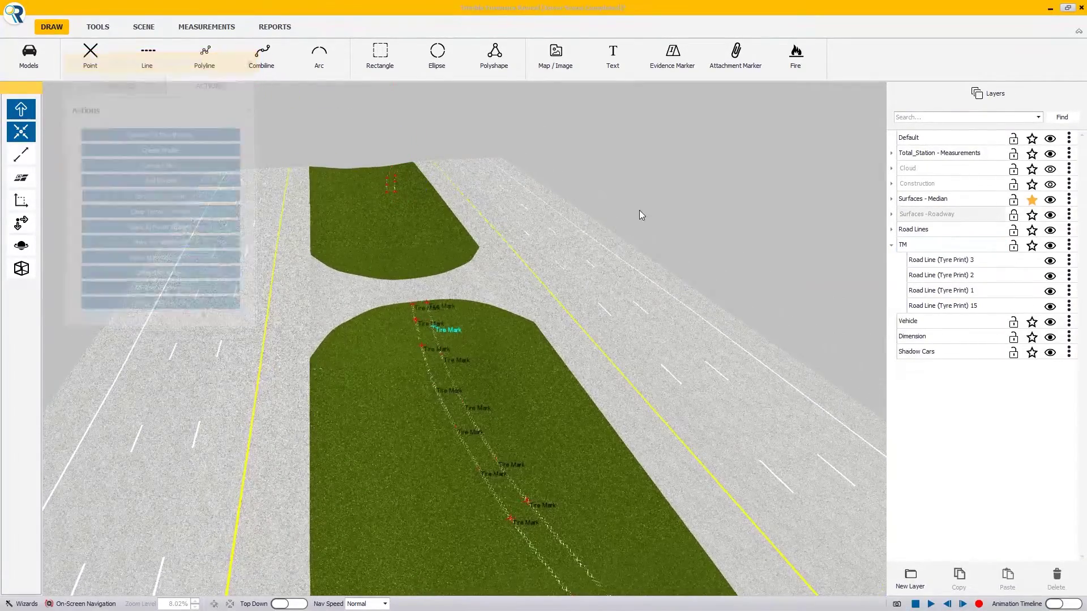
{"action": "right_click_drag", "start_coordinate": [639, 209], "coordinate": [958, 293]}
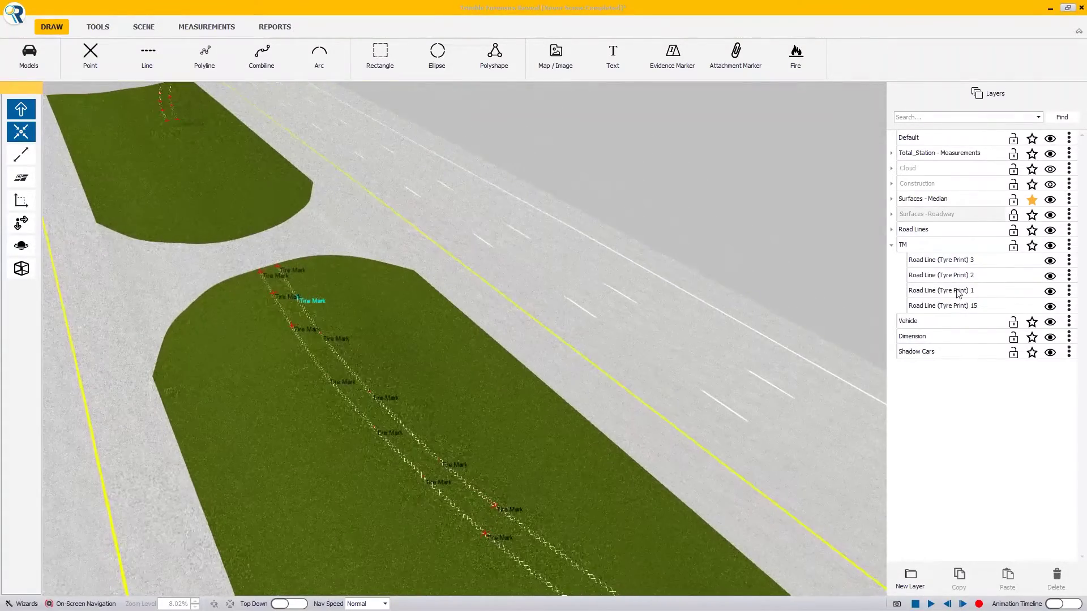
Make Default the active layer and lock the TM, Surfaces - Median, Road Lines, Construction and Cloud layers.
{"action": "left_click", "coordinate": [1013, 248]}
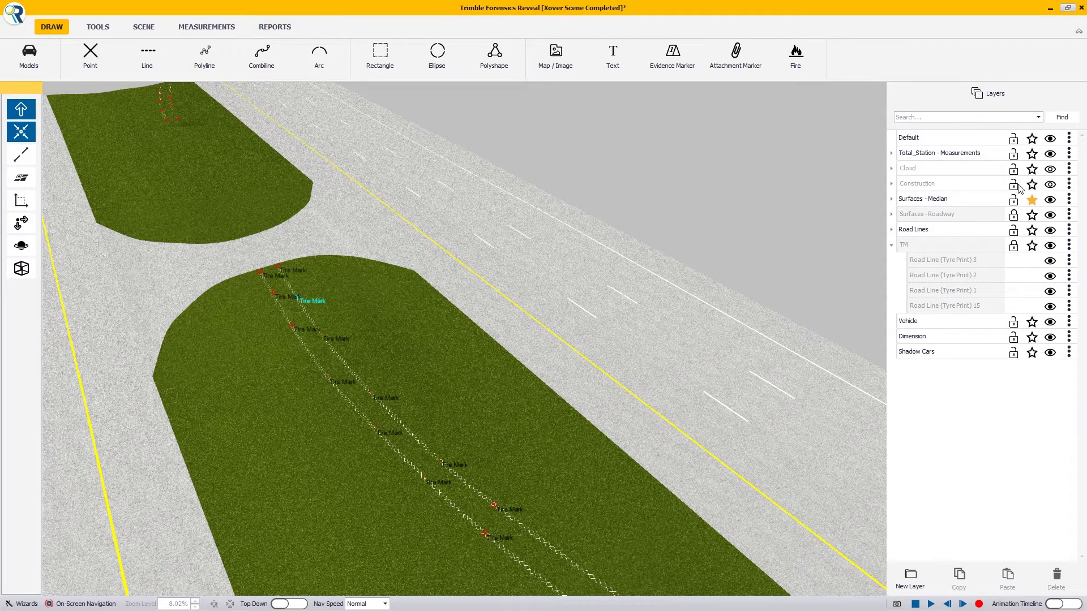
{"action": "left_click", "coordinate": [1032, 140]}
{"action": "left_click", "coordinate": [1014, 201]}
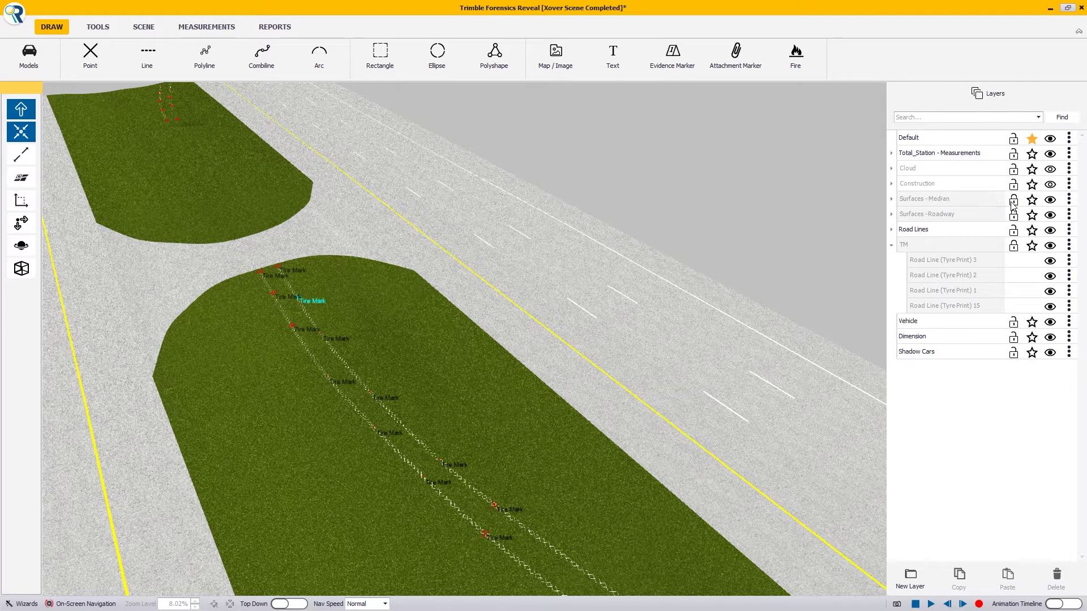
{"action": "left_click", "coordinate": [1013, 232]}
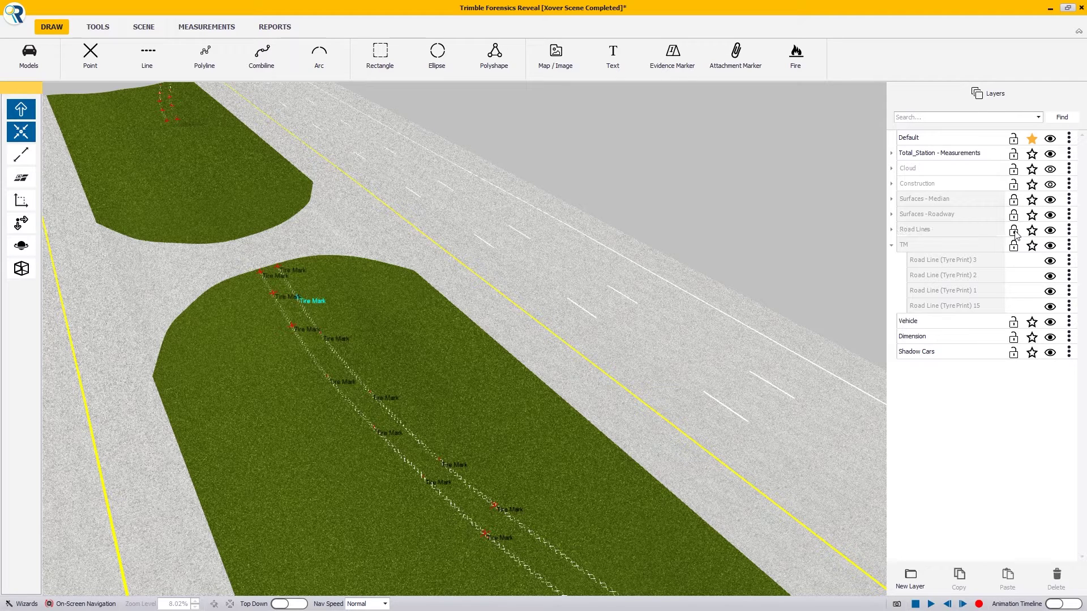
{"action": "left_click", "coordinate": [1013, 185]}
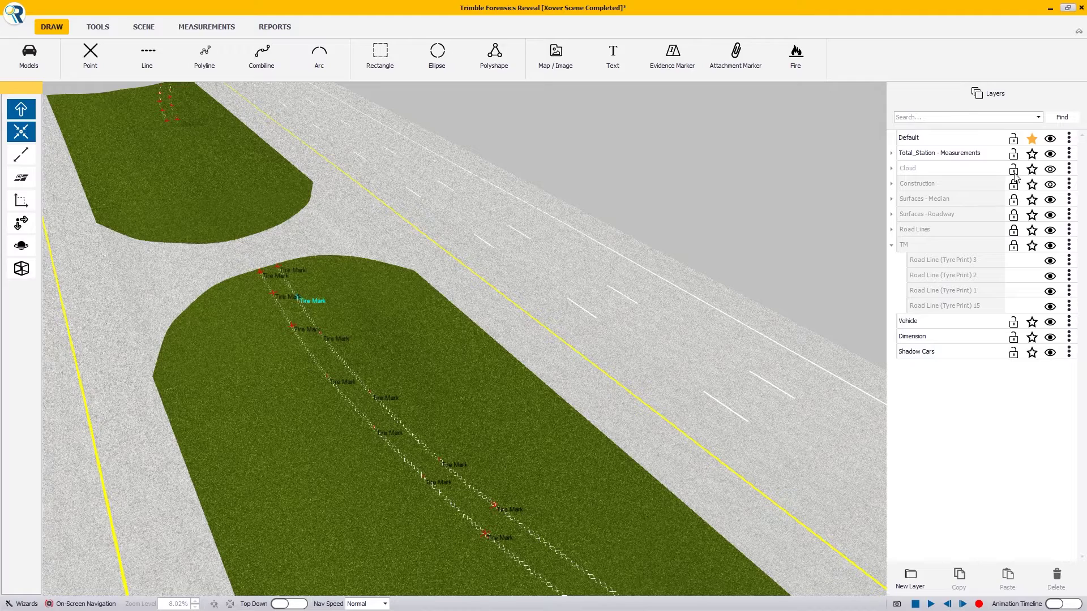
{"action": "left_click", "coordinate": [1013, 171]}
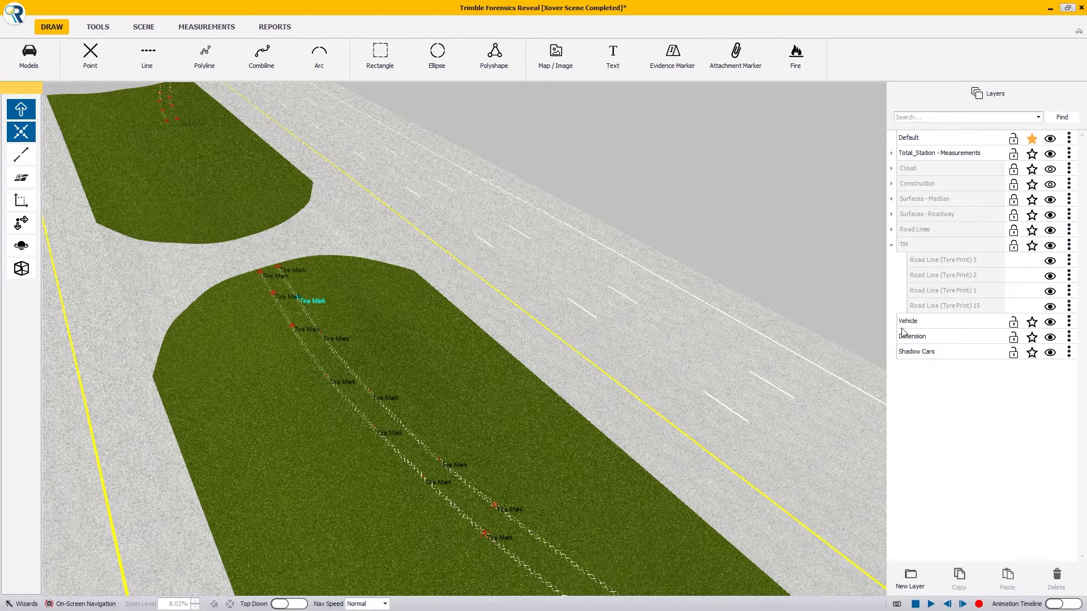
Hide the Total_Station - Measurements layer and switch to a top-down view of the tire marks at the median's open end.
{"action": "left_click_drag", "start_coordinate": [345, 337], "coordinate": [521, 312]}
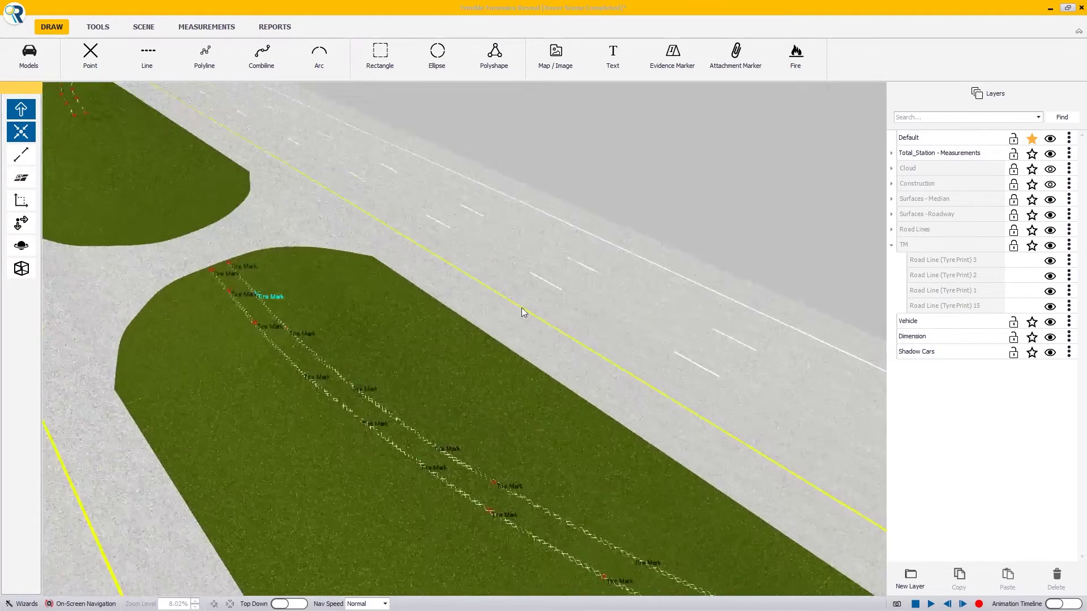
{"action": "left_click", "coordinate": [1050, 154]}
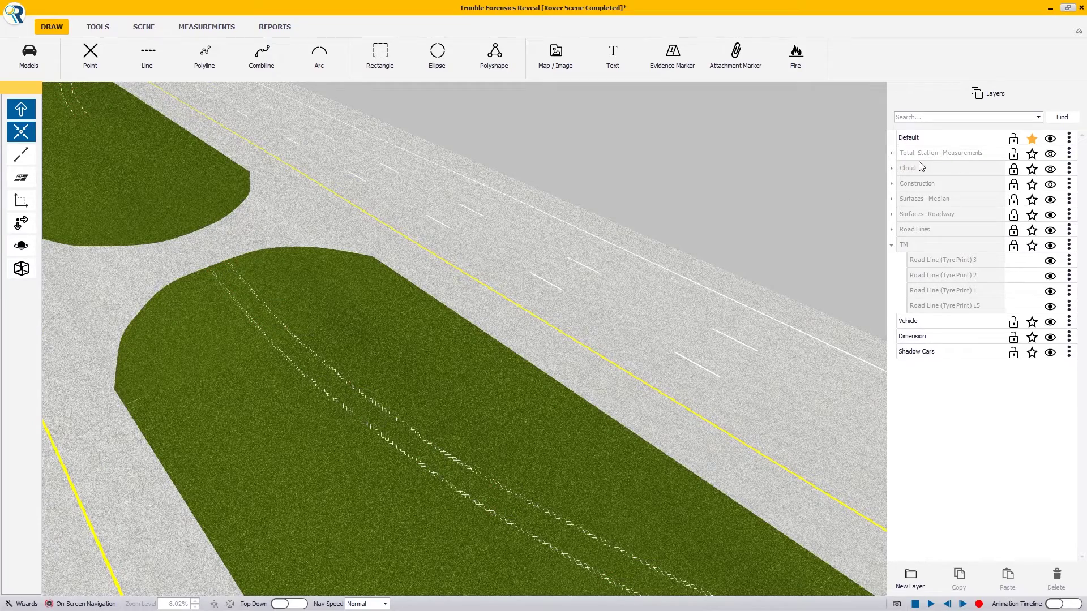
{"action": "left_click_drag", "start_coordinate": [523, 324], "coordinate": [343, 531]}
{"action": "left_click", "coordinate": [289, 604]}
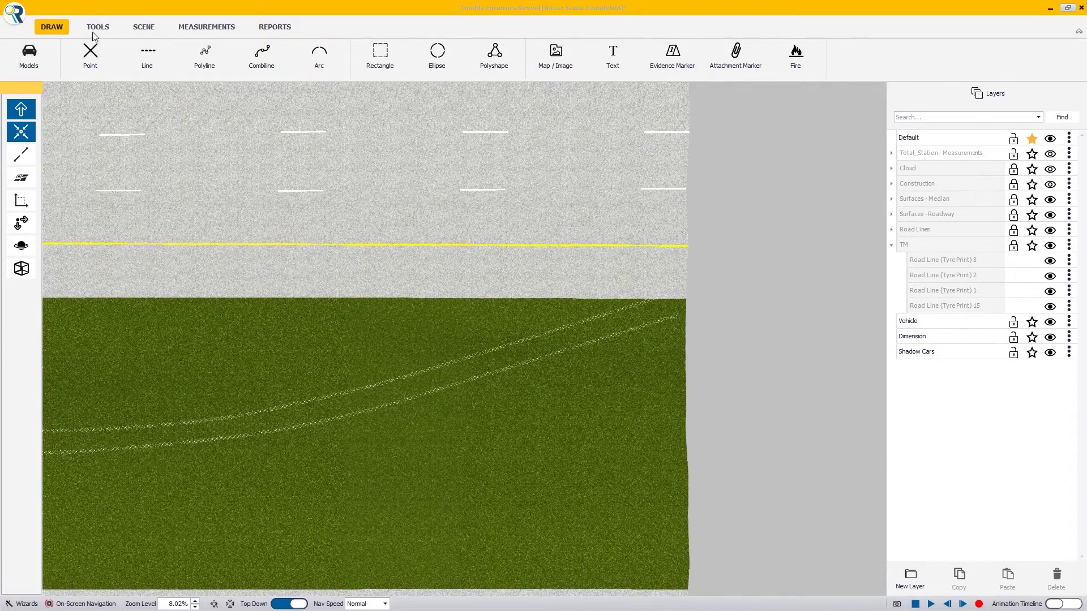
Place a Dodge Charger (2015) model on the Vehicle layer, snapped to the median surface over the start of the tire marks.
{"action": "left_click", "coordinate": [43, 66]}
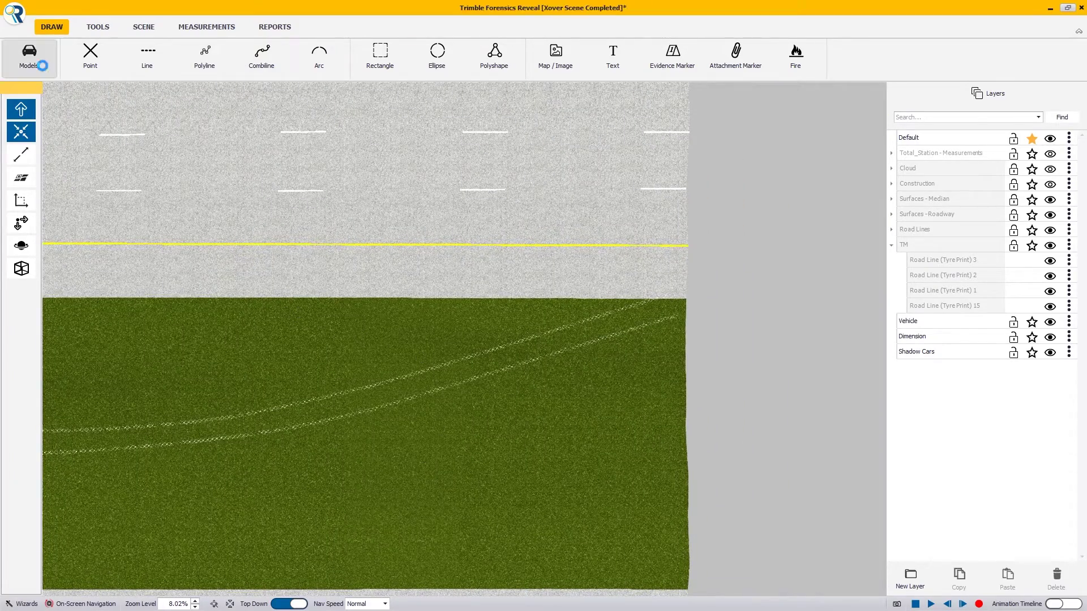
{"action": "left_click", "coordinate": [1032, 322]}
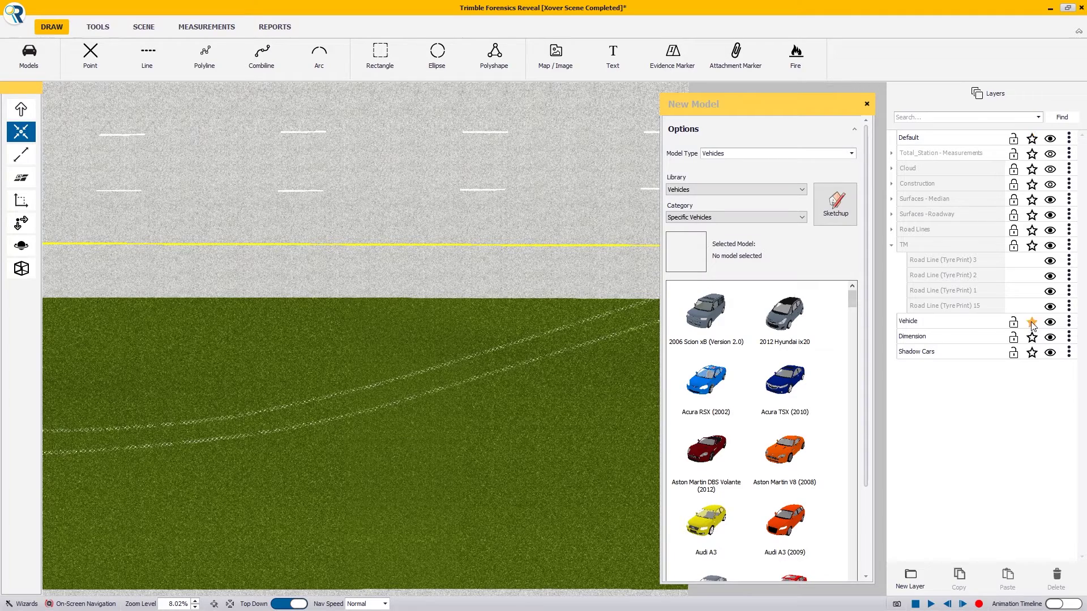
{"action": "mouse_move", "coordinate": [853, 300]}
{"action": "left_mouse_down"}
{"action": "mouse_move", "coordinate": [850, 402]}
{"action": "mouse_move", "coordinate": [850, 392]}
{"action": "left_mouse_up"}
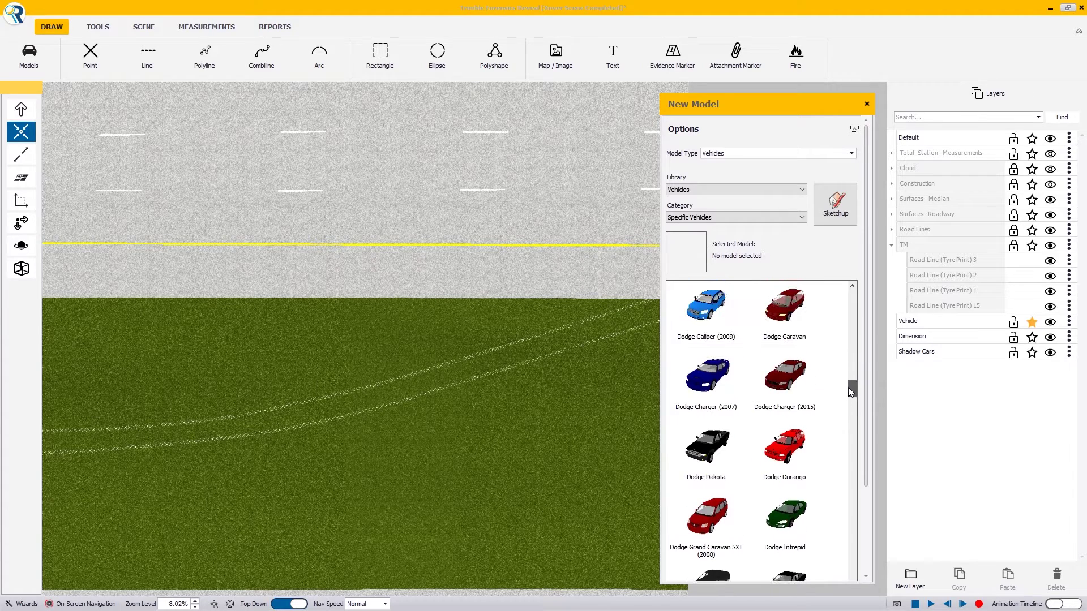
{"action": "left_click", "coordinate": [792, 376]}
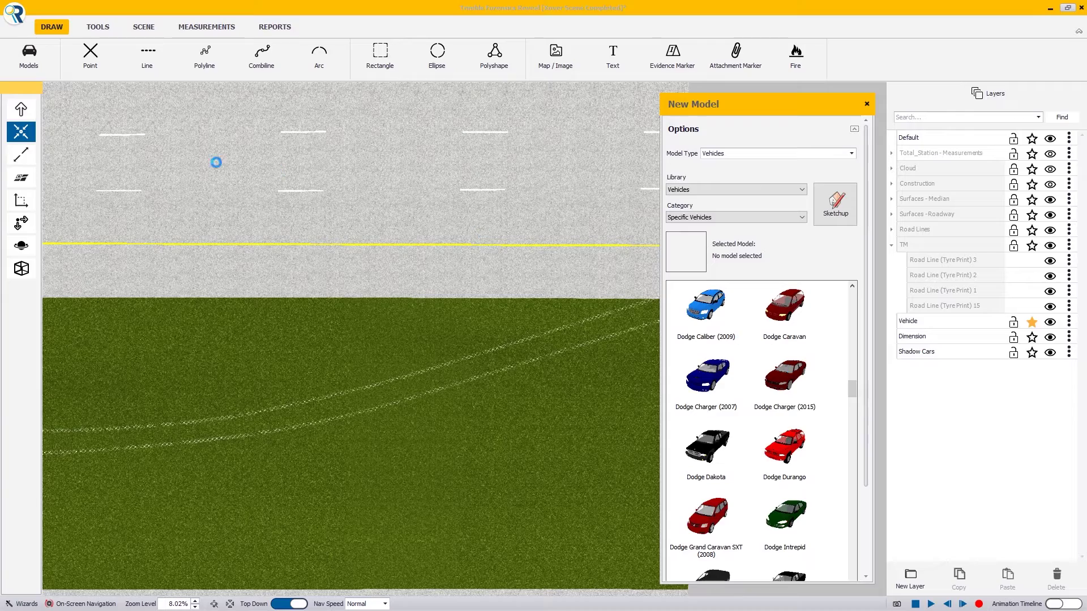
{"action": "left_click", "coordinate": [20, 178]}
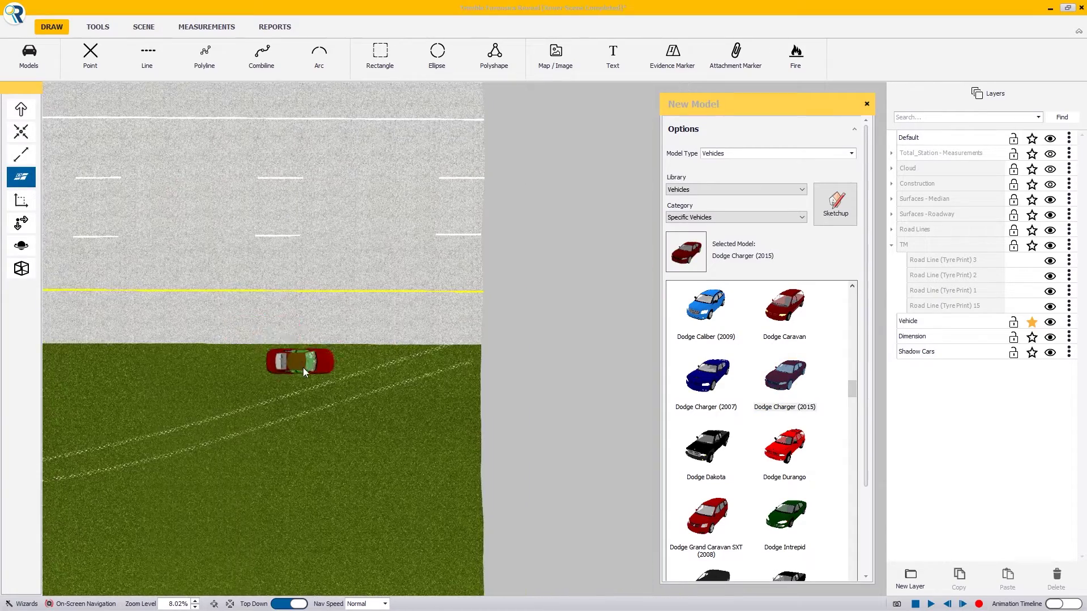
{"action": "scroll", "coordinate": [390, 399], "scroll_direction": "up", "scroll_amount": 3}
{"action": "scroll", "coordinate": [507, 335], "scroll_direction": "up", "scroll_amount": 3}
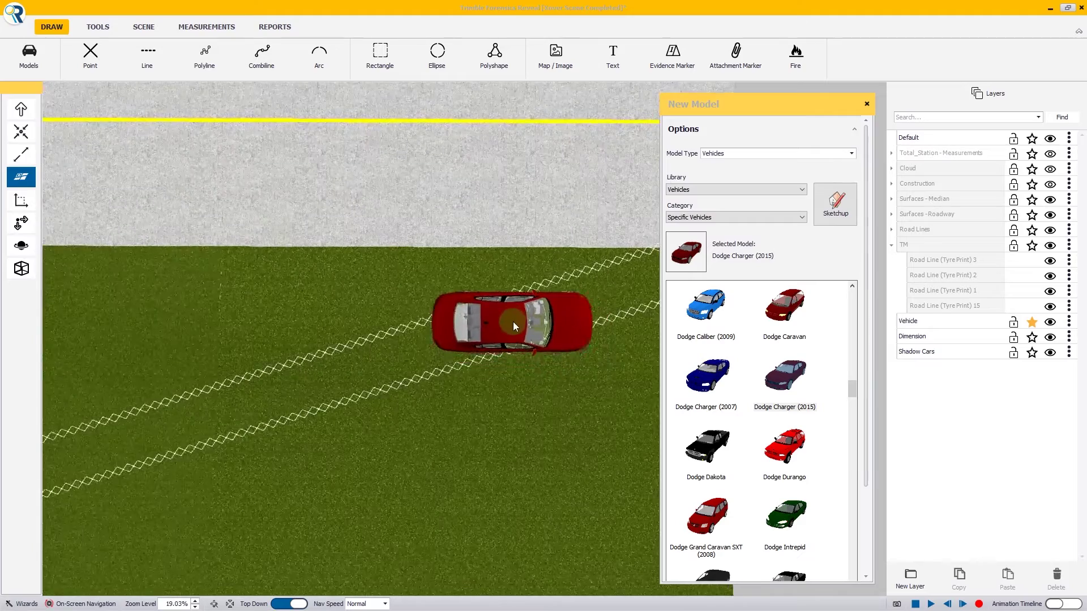
{"action": "left_click", "coordinate": [453, 347]}
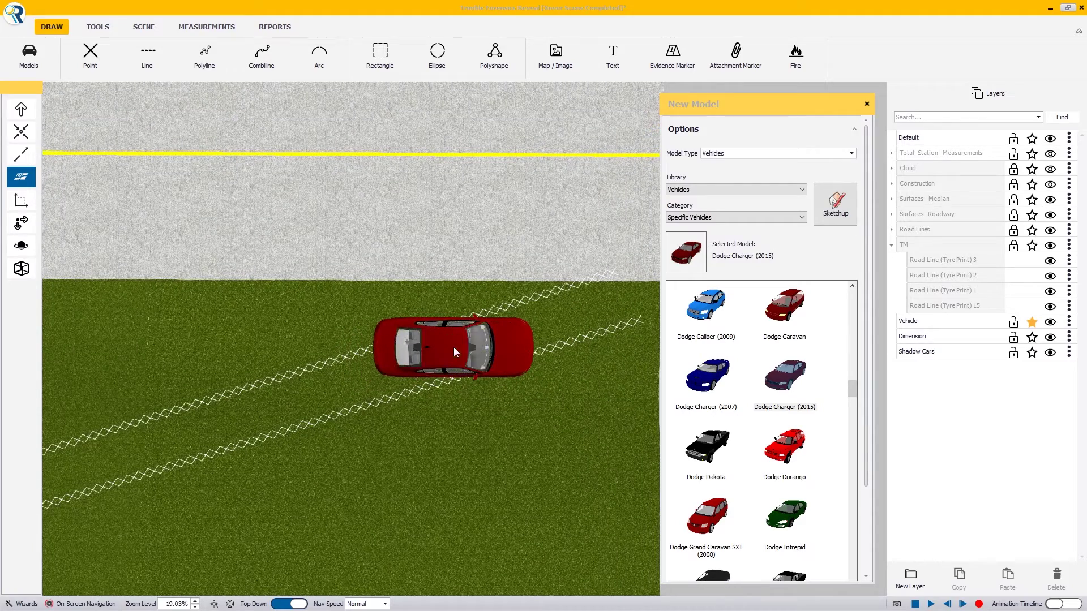
Rotate the Dodge Charger to a yaw of about 198° and shift it onto the start of the tire marks.
{"action": "key", "text": "Escape"}
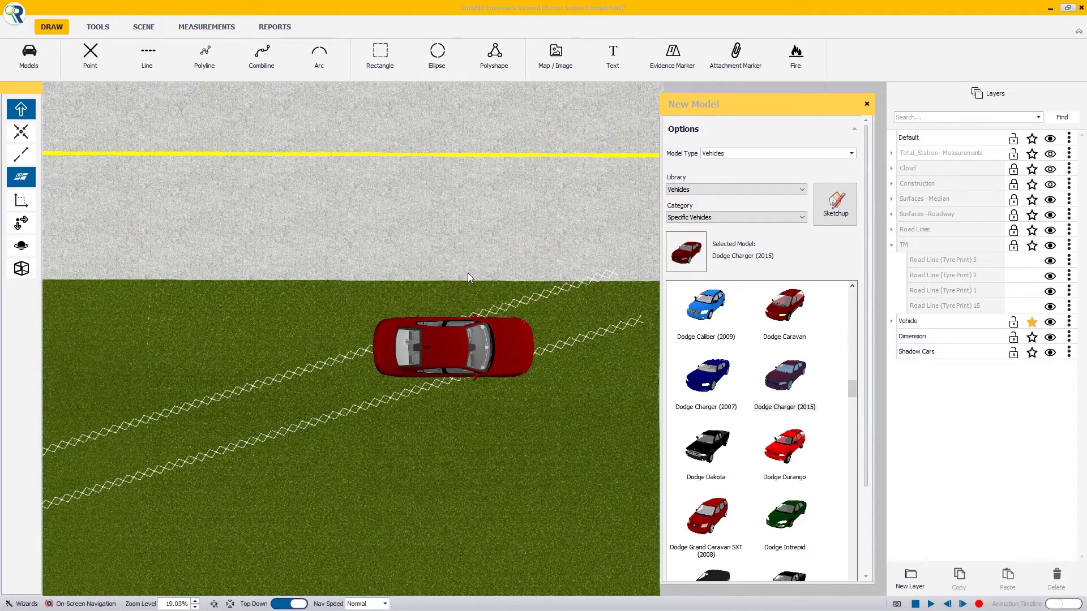
{"action": "left_click", "coordinate": [457, 348]}
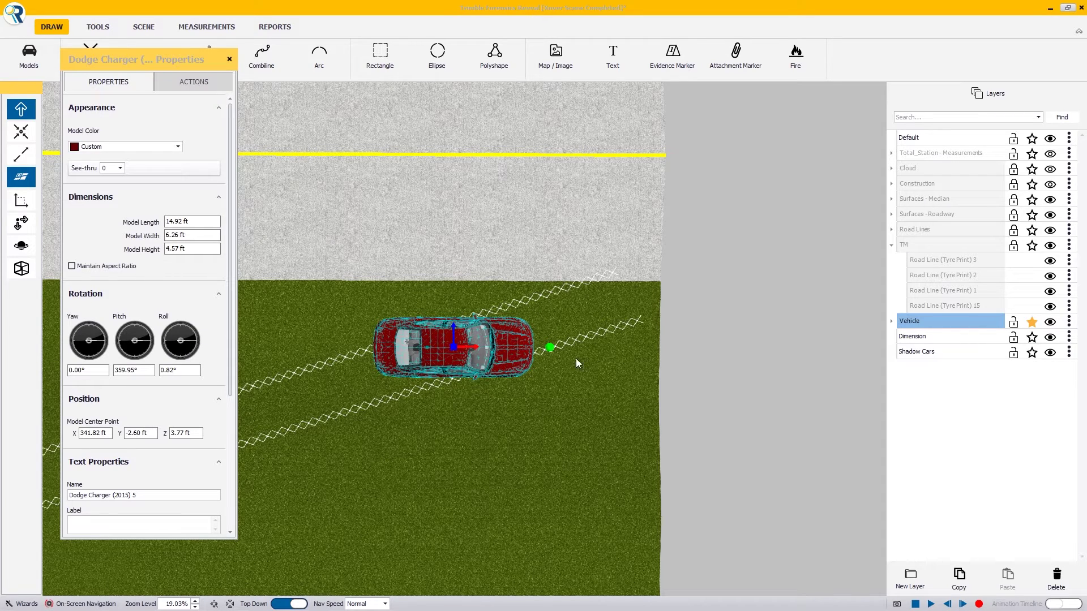
{"action": "left_click_drag", "start_coordinate": [547, 352], "coordinate": [324, 390]}
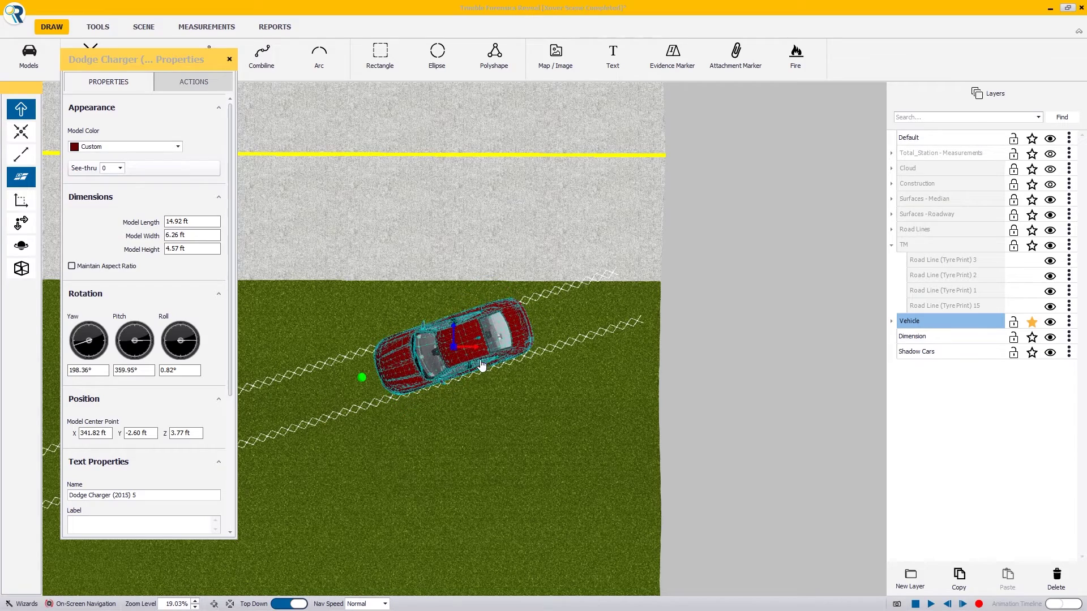
{"action": "left_click_drag", "start_coordinate": [455, 348], "coordinate": [459, 349]}
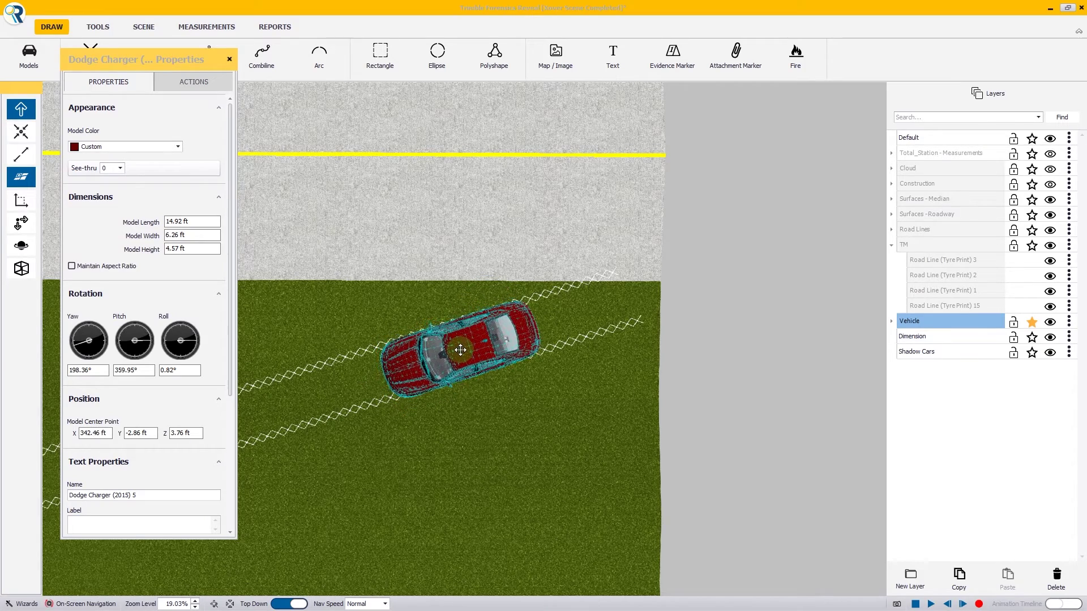
Fine-tune the Charger's yaw to about 197° and its center to about X 342.35 ft, Y -2.78 ft along the tire marks.
{"action": "scroll", "coordinate": [529, 365], "scroll_direction": "up", "scroll_amount": 5}
{"action": "scroll", "coordinate": [531, 365], "scroll_direction": "up", "scroll_amount": 1}
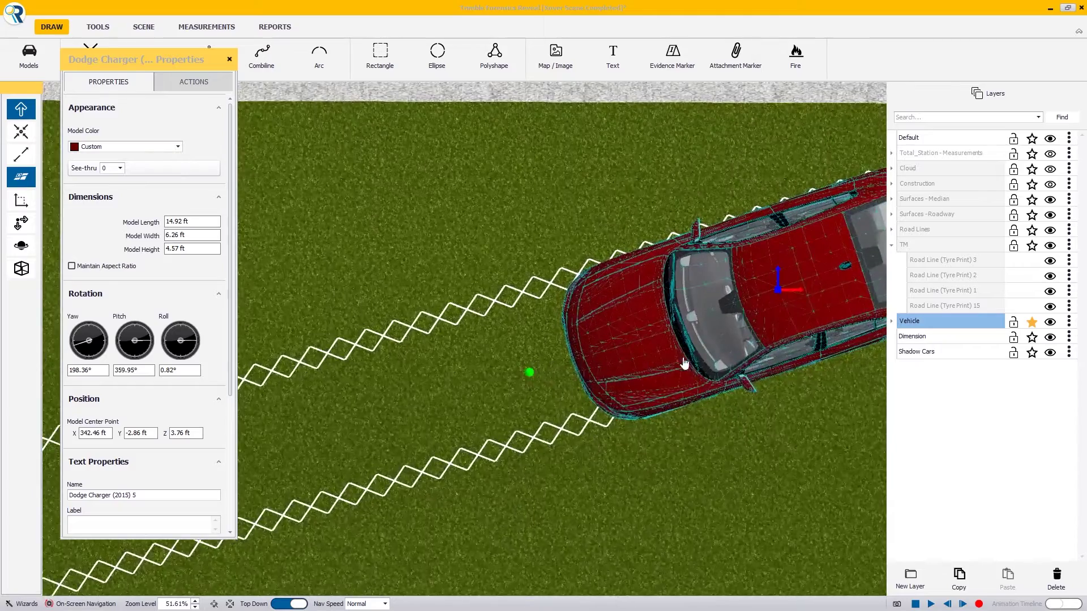
{"action": "middle_click_drag", "start_coordinate": [683, 363], "coordinate": [572, 368]}
{"action": "left_click_drag", "start_coordinate": [421, 378], "coordinate": [420, 372]}
{"action": "middle_click_drag", "start_coordinate": [535, 390], "coordinate": [491, 395]}
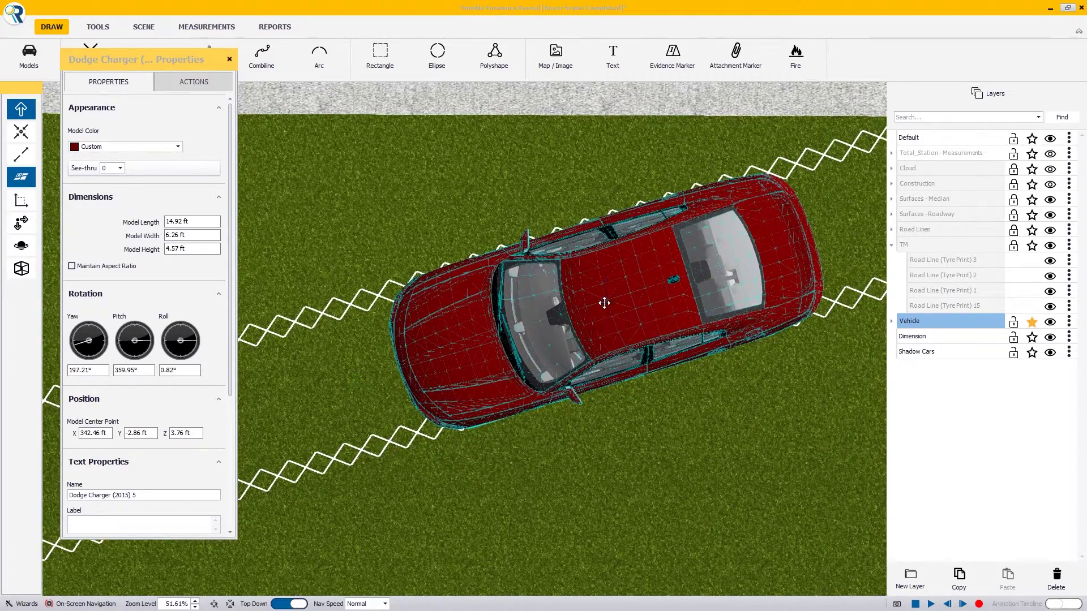
{"action": "left_click_drag", "start_coordinate": [606, 304], "coordinate": [603, 300]}
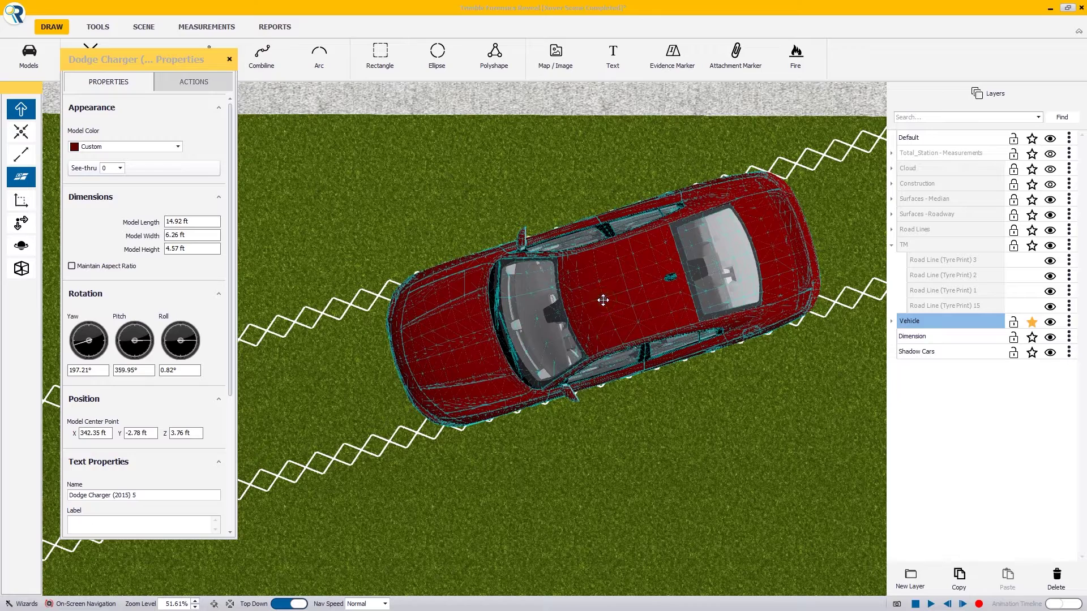
Check in wireframe how the Charger's front and rear wheels line up with the tire marks, and restore the solid display.
{"action": "left_click", "coordinate": [21, 269]}
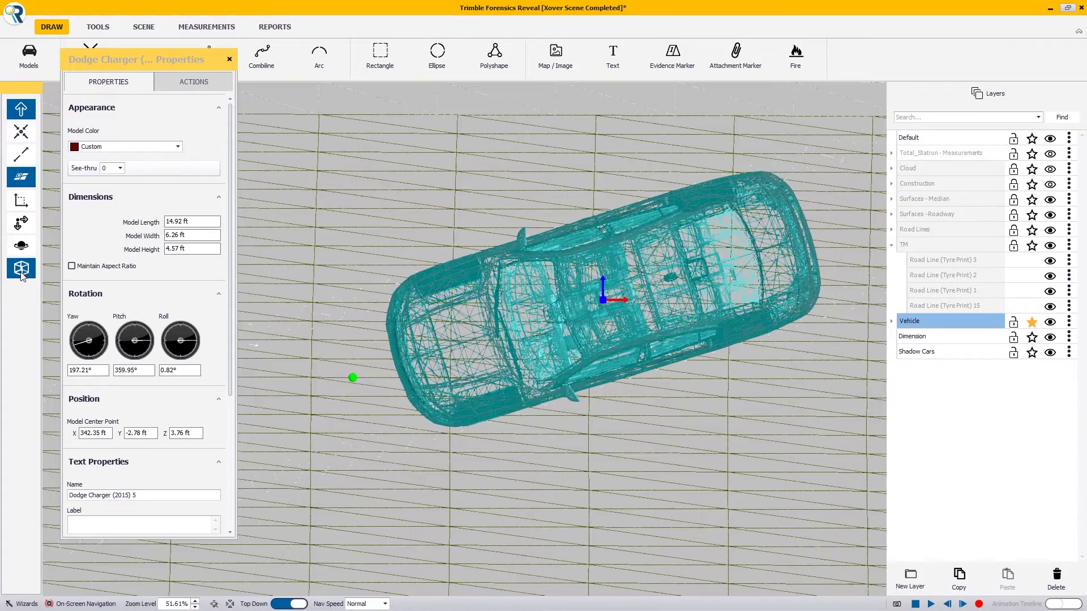
{"action": "left_click_drag", "start_coordinate": [497, 412], "coordinate": [525, 367]}
{"action": "scroll", "coordinate": [525, 367], "scroll_direction": "up", "scroll_amount": 5}
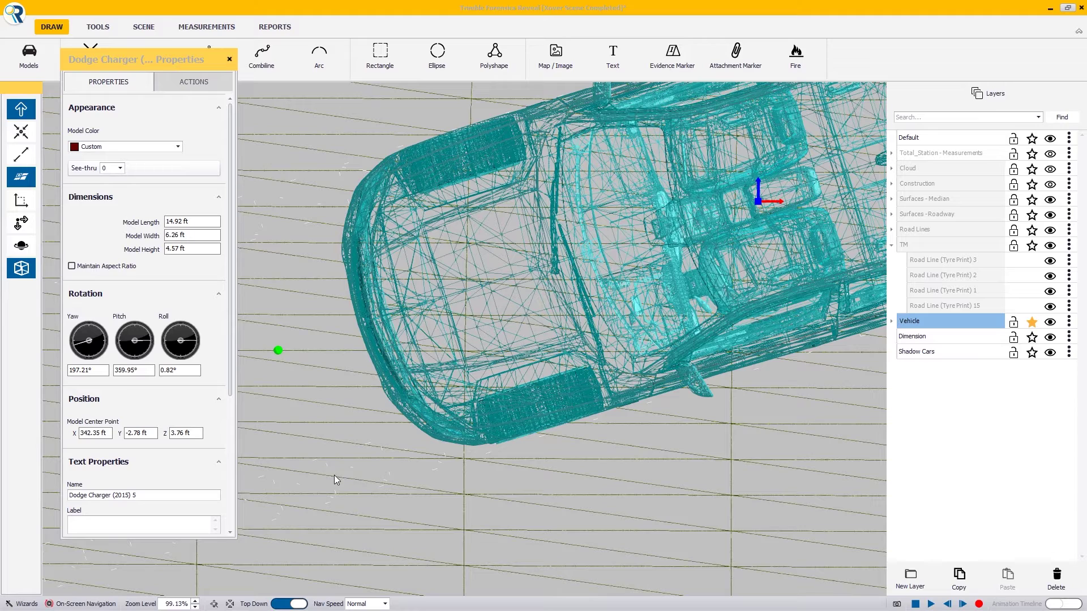
{"action": "left_click_drag", "start_coordinate": [374, 467], "coordinate": [377, 474]}
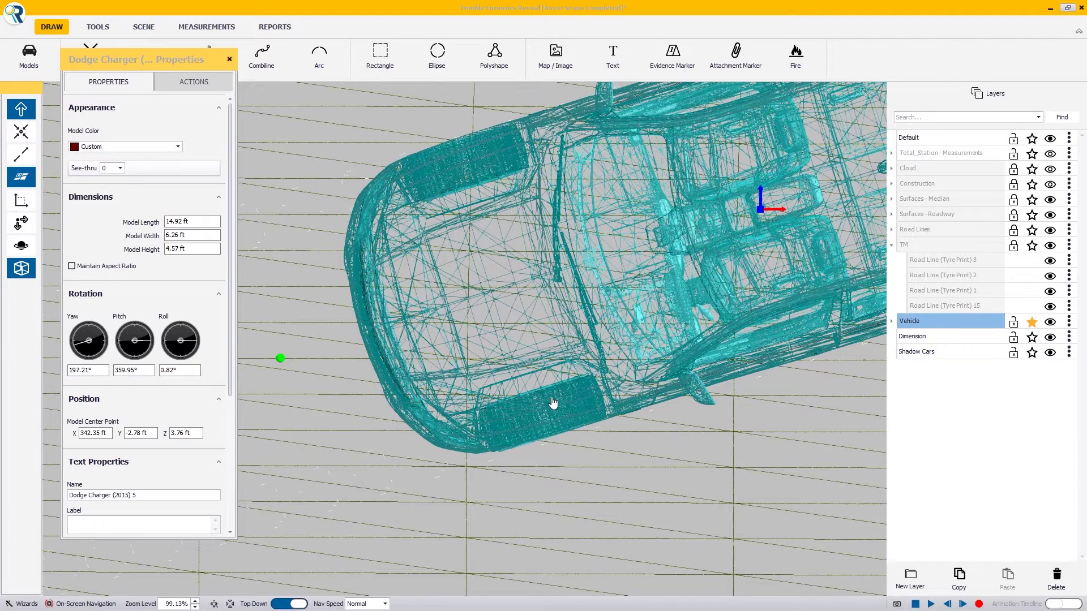
{"action": "middle_click_drag", "start_coordinate": [470, 209], "coordinate": [423, 334]}
{"action": "middle_click_drag", "start_coordinate": [674, 262], "coordinate": [330, 416]}
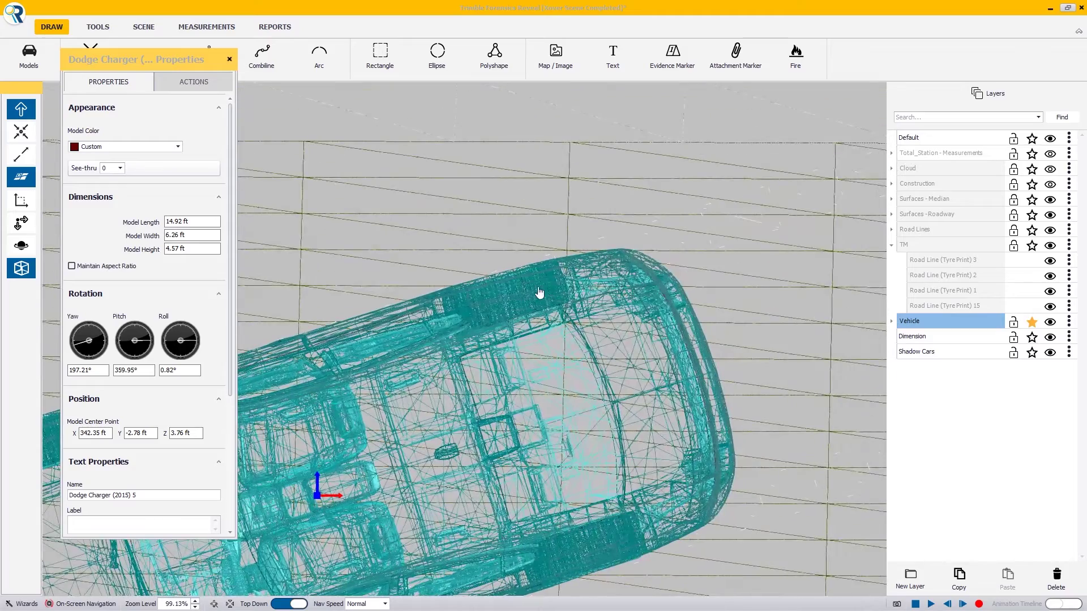
{"action": "middle_click_drag", "start_coordinate": [591, 566], "coordinate": [585, 407]}
{"action": "scroll", "coordinate": [585, 407], "scroll_direction": "down", "scroll_amount": 5}
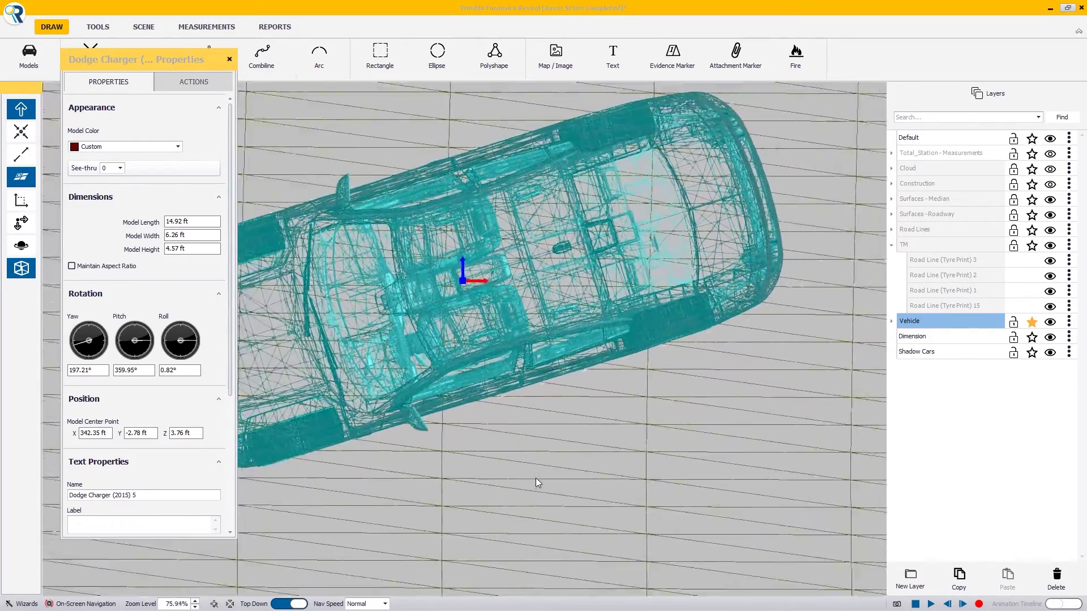
{"action": "left_click", "coordinate": [21, 270]}
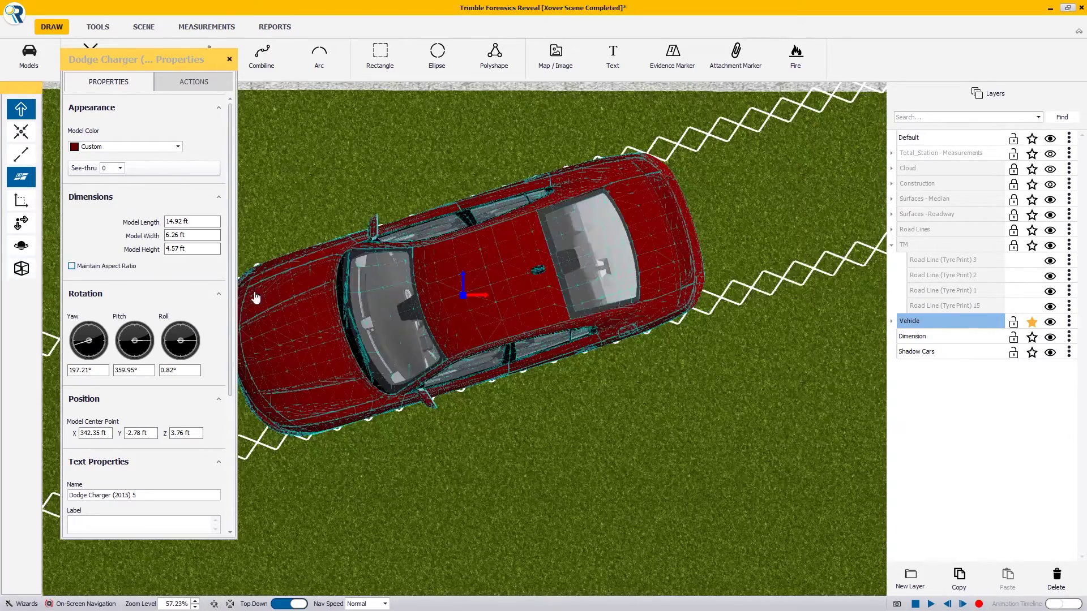
Make Shadow Cars the active layer and paste a copy of the Charger onto it near the tire marks' far end on this median.
{"action": "scroll", "coordinate": [515, 329], "scroll_direction": "down", "scroll_amount": 5}
{"action": "scroll", "coordinate": [514, 330], "scroll_direction": "down", "scroll_amount": 1}
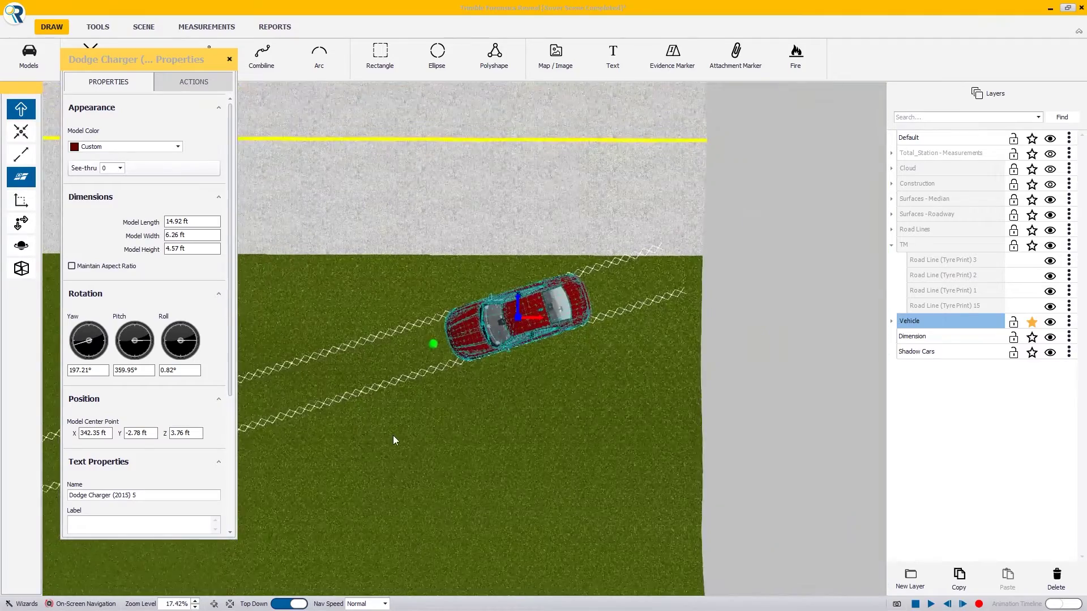
{"action": "middle_click_drag", "start_coordinate": [393, 437], "coordinate": [555, 416]}
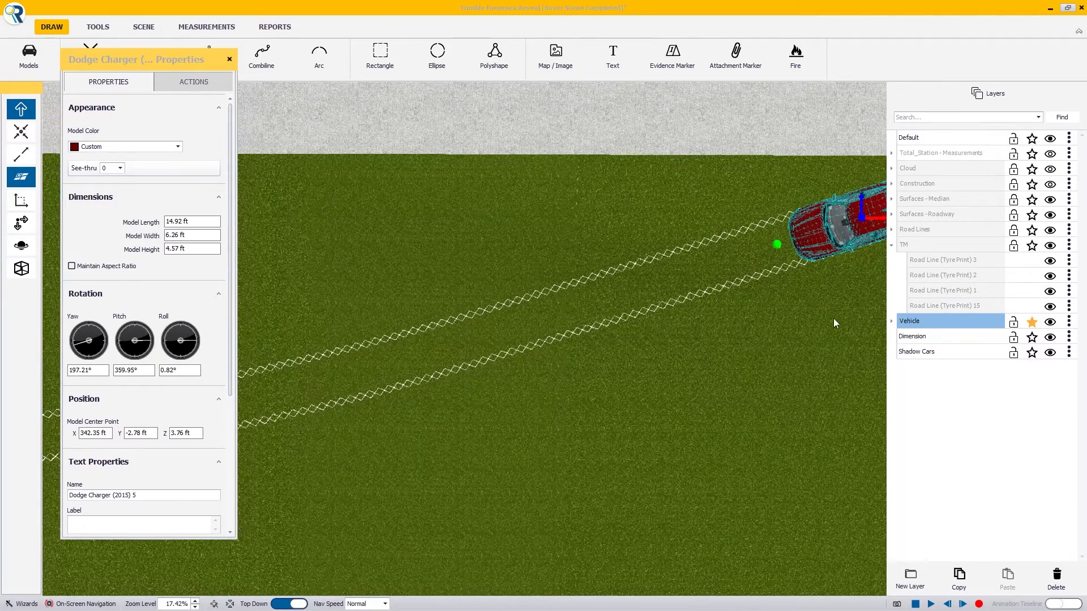
{"action": "left_click", "coordinate": [1032, 353]}
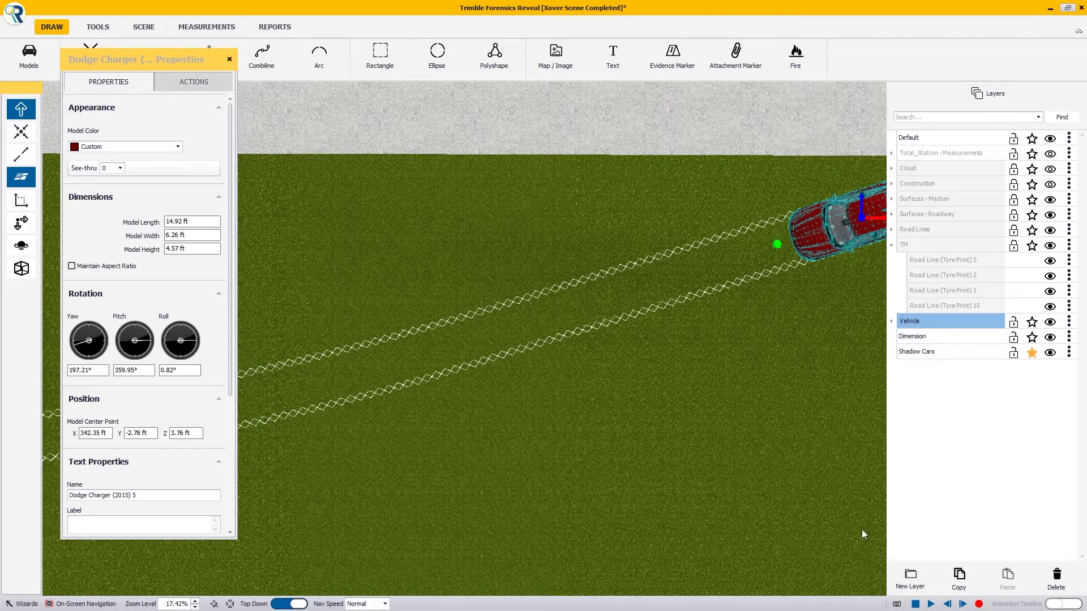
{"action": "left_click", "coordinate": [957, 578]}
{"action": "left_click", "coordinate": [495, 366]}
{"action": "left_click_drag", "start_coordinate": [266, 424], "coordinate": [558, 372]}
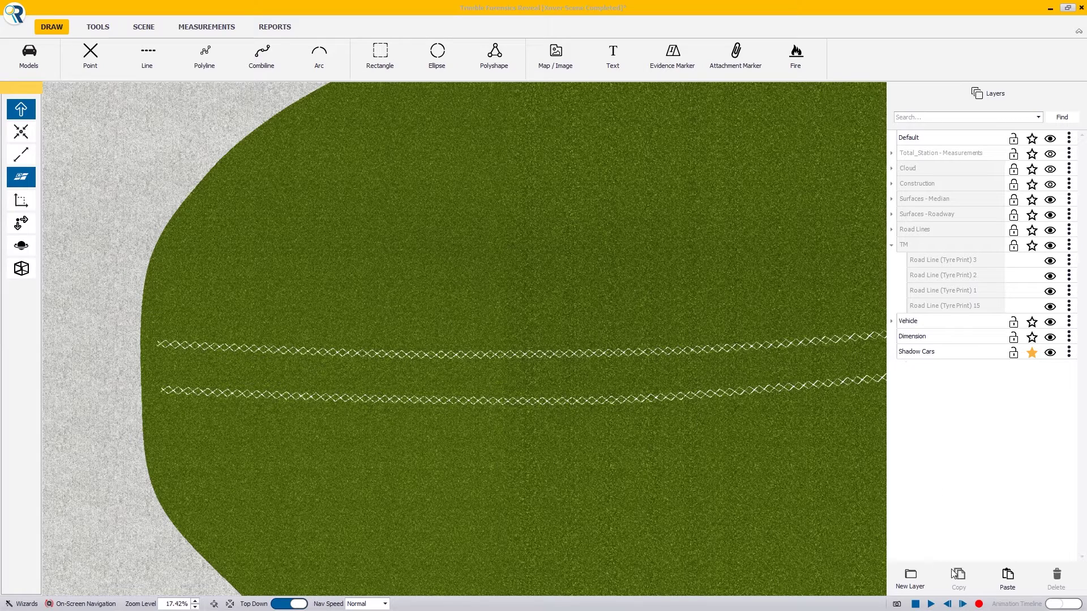
{"action": "left_click", "coordinate": [1016, 585]}
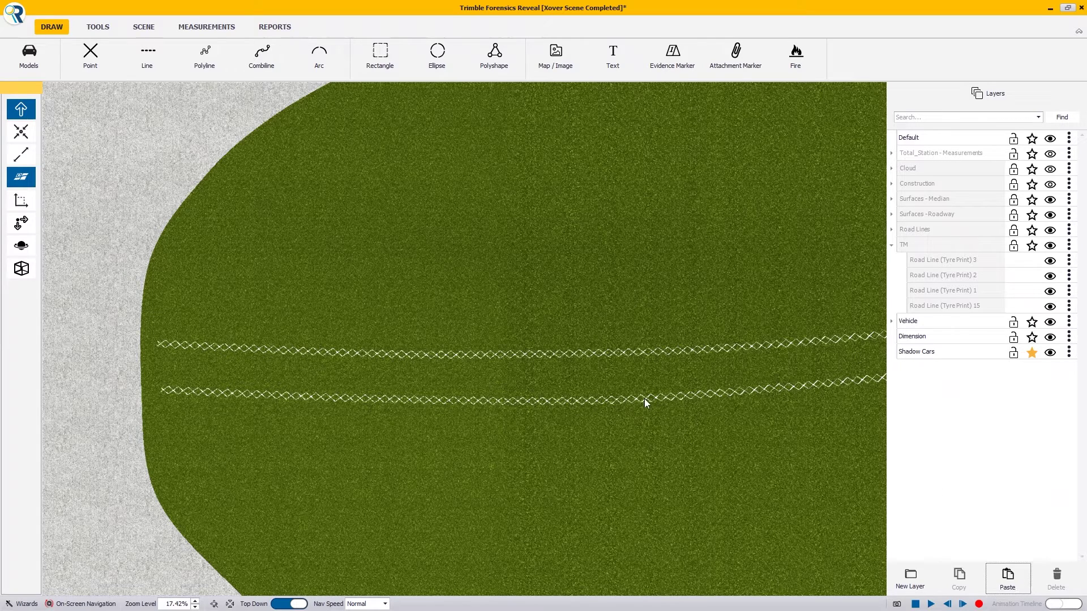
{"action": "mouse_move", "coordinate": [720, 367]}
{"action": "left_mouse_down"}
{"action": "mouse_move", "coordinate": [467, 372]}
{"action": "mouse_move", "coordinate": [800, 367]}
{"action": "mouse_move", "coordinate": [558, 364]}
{"action": "left_mouse_up"}
{"action": "scroll", "coordinate": [558, 363], "scroll_direction": "up", "scroll_amount": 2}
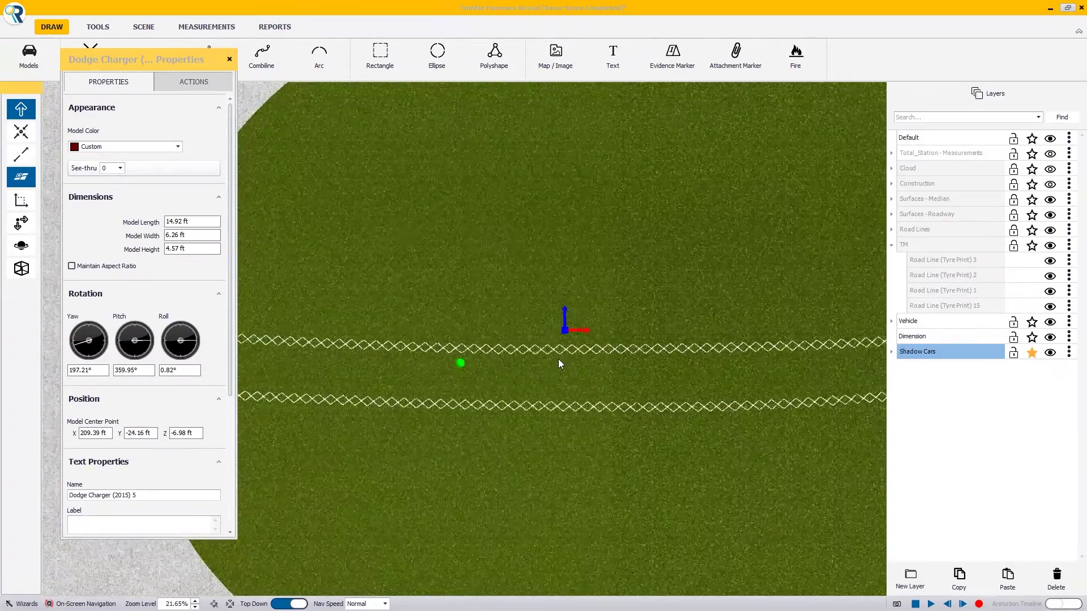
Align the copied Charger to the terrain, rotated to a yaw of about 180° and moved onto the tire marks.
{"action": "left_click", "coordinate": [195, 83]}
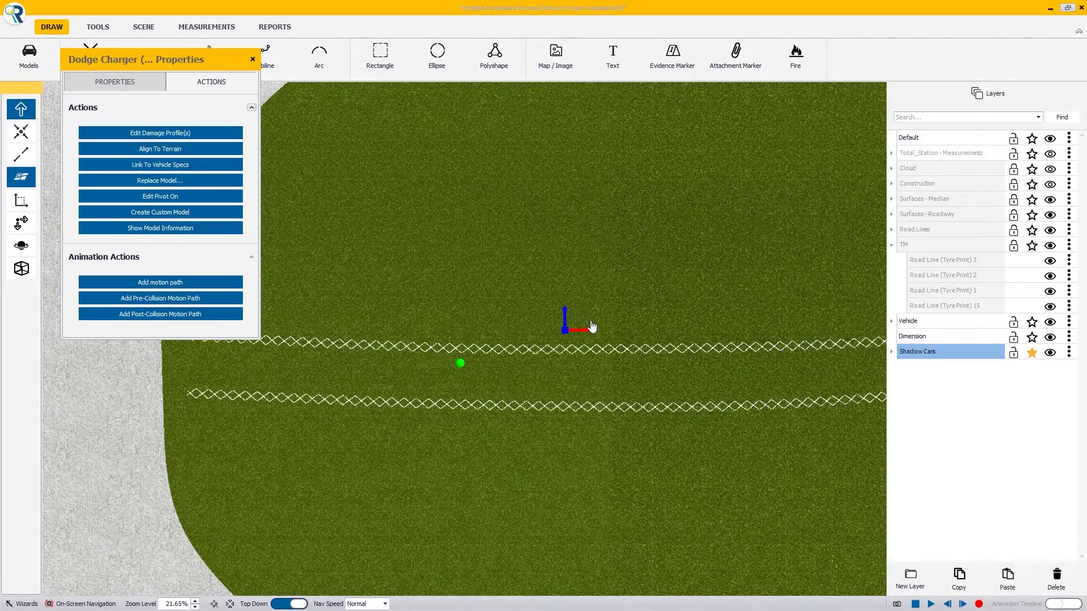
{"action": "left_click", "coordinate": [160, 149]}
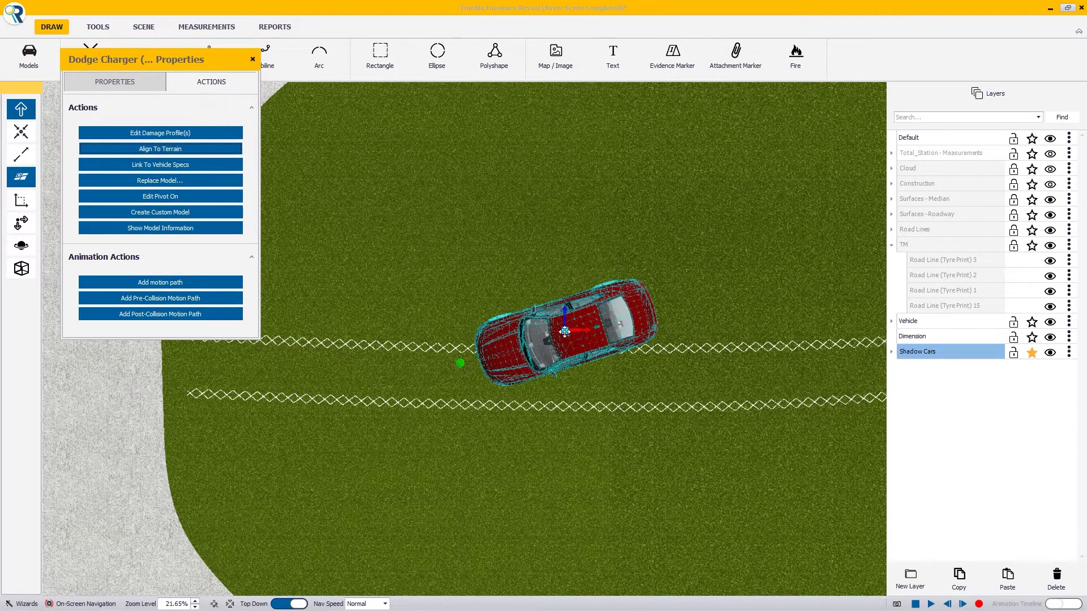
{"action": "left_click_drag", "start_coordinate": [565, 330], "coordinate": [560, 365]}
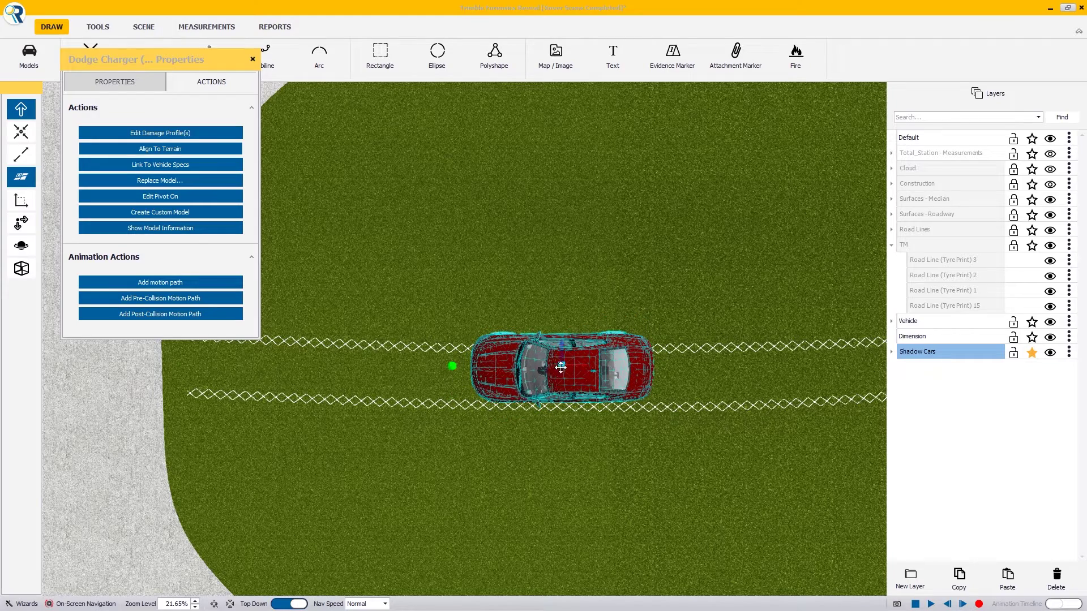
{"action": "mouse_move", "coordinate": [560, 366]}
{"action": "left_mouse_down"}
{"action": "mouse_move", "coordinate": [562, 378]}
{"action": "mouse_move", "coordinate": [549, 378]}
{"action": "left_mouse_up"}
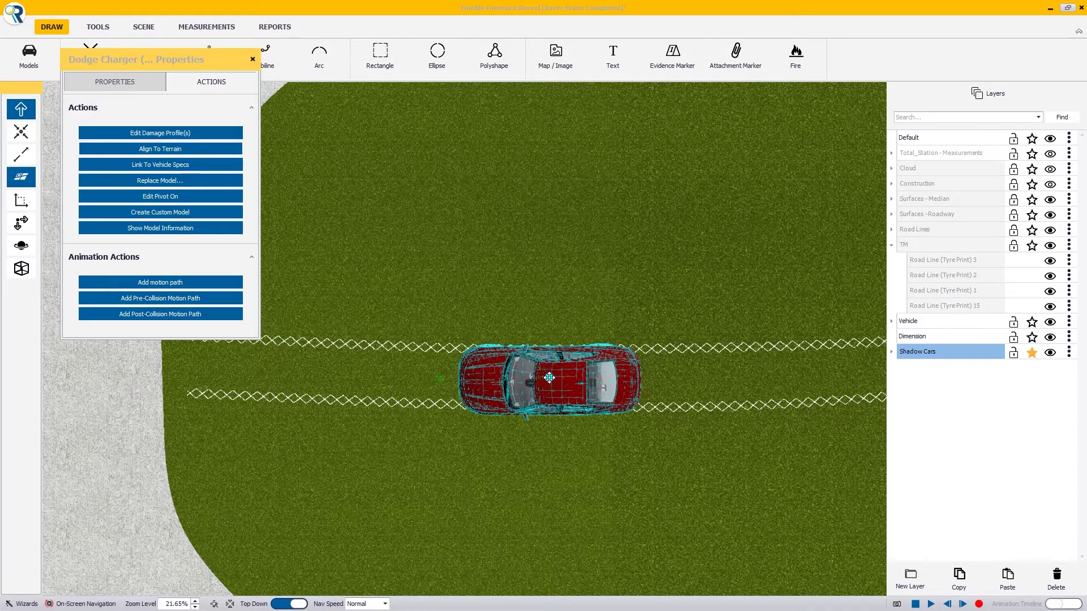
{"action": "left_click", "coordinate": [177, 151]}
Set the copied Charger's see-thru value to 50.
{"action": "middle_click_drag", "start_coordinate": [566, 409], "coordinate": [698, 388]}
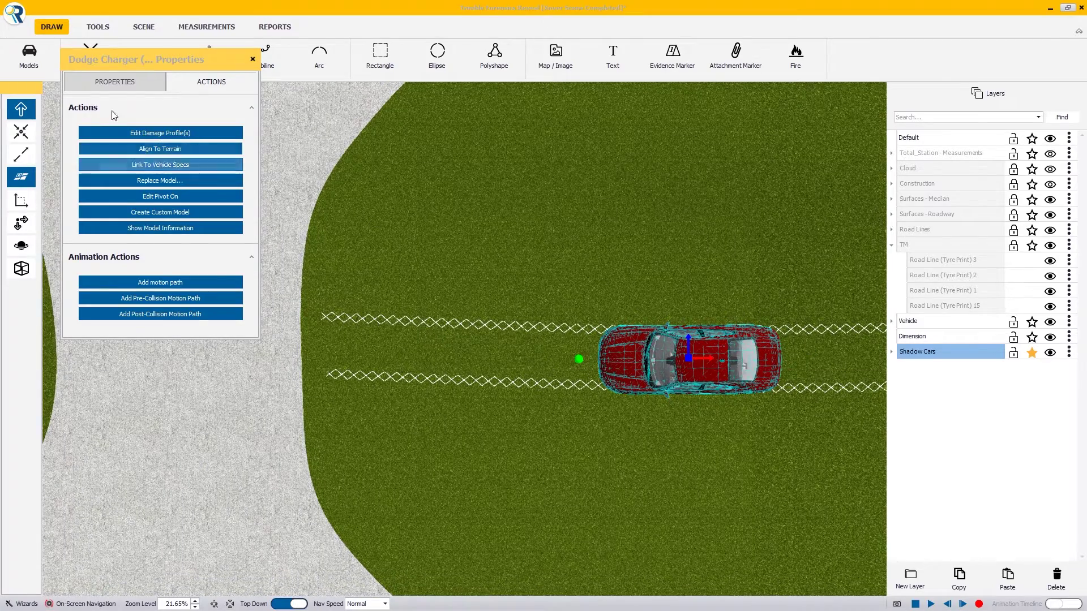
{"action": "left_click", "coordinate": [150, 82]}
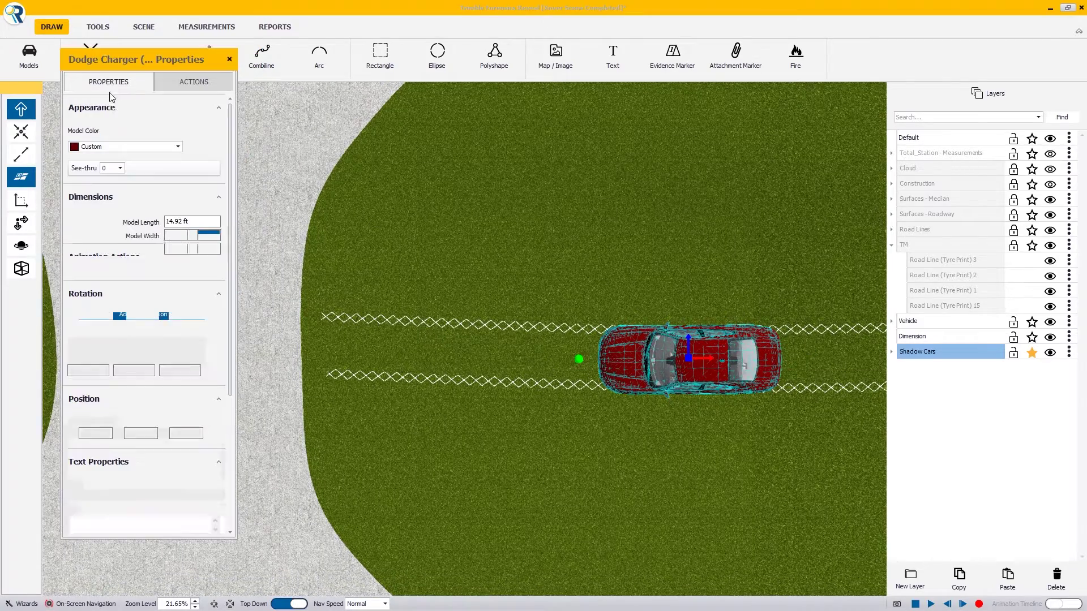
{"action": "left_click", "coordinate": [120, 168]}
{"action": "left_click_drag", "start_coordinate": [111, 305], "coordinate": [117, 246]}
{"action": "middle_click_drag", "start_coordinate": [616, 285], "coordinate": [535, 294]}
{"action": "left_click", "coordinate": [535, 293]}
Copy the semi-transparent Charger and paste the duplicate near the end of the tire marks at the median's rounded edge.
{"action": "middle_click_drag", "start_coordinate": [473, 325], "coordinate": [376, 359]}
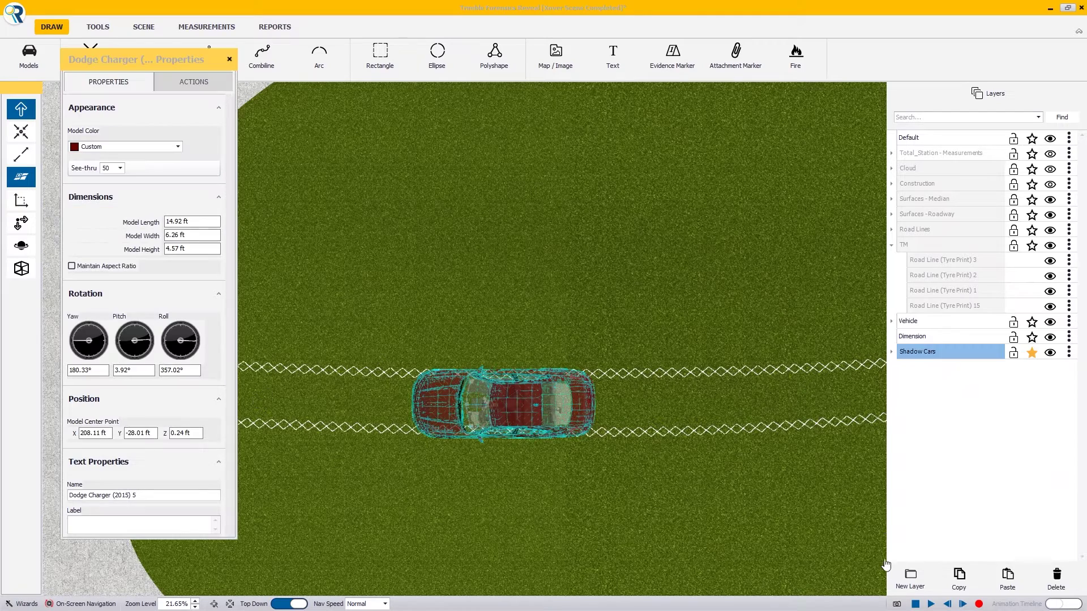
{"action": "left_click", "coordinate": [959, 578]}
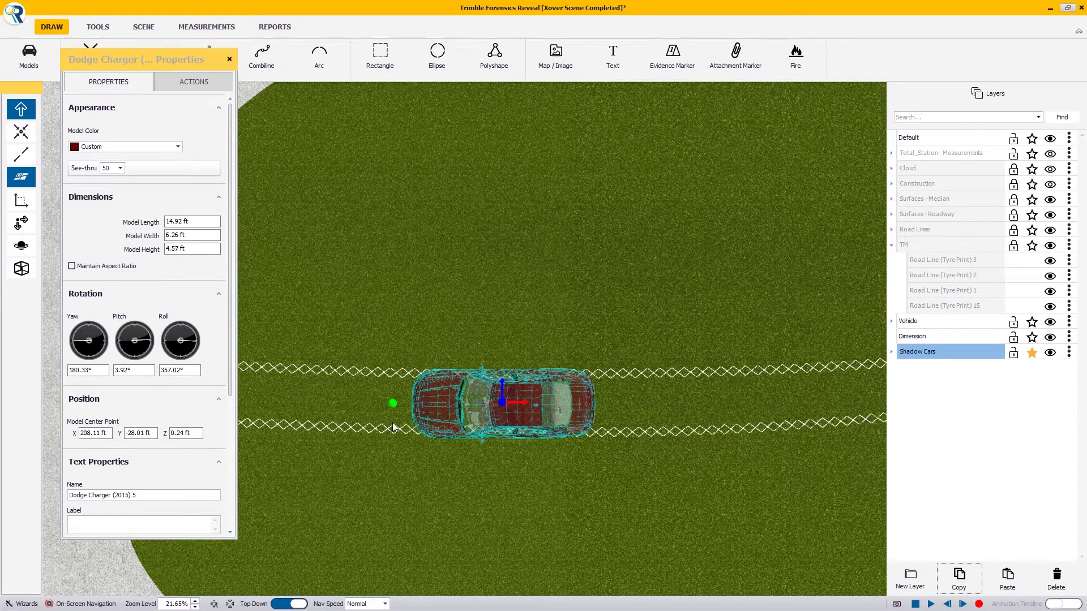
{"action": "right_click", "coordinate": [708, 444]}
{"action": "middle_click_drag", "start_coordinate": [366, 361], "coordinate": [633, 382]}
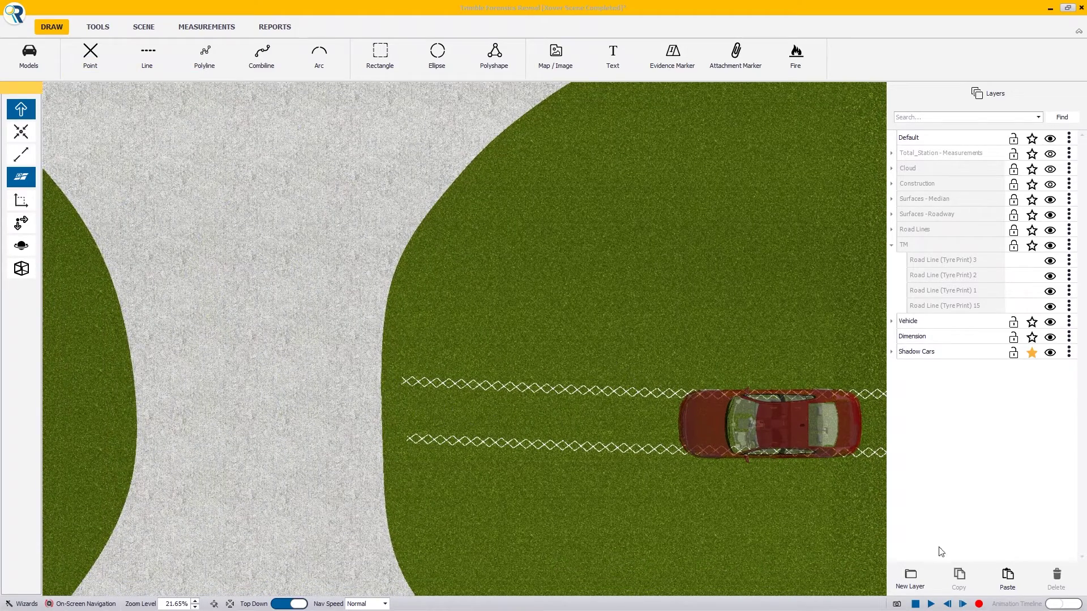
{"action": "left_click", "coordinate": [1007, 583]}
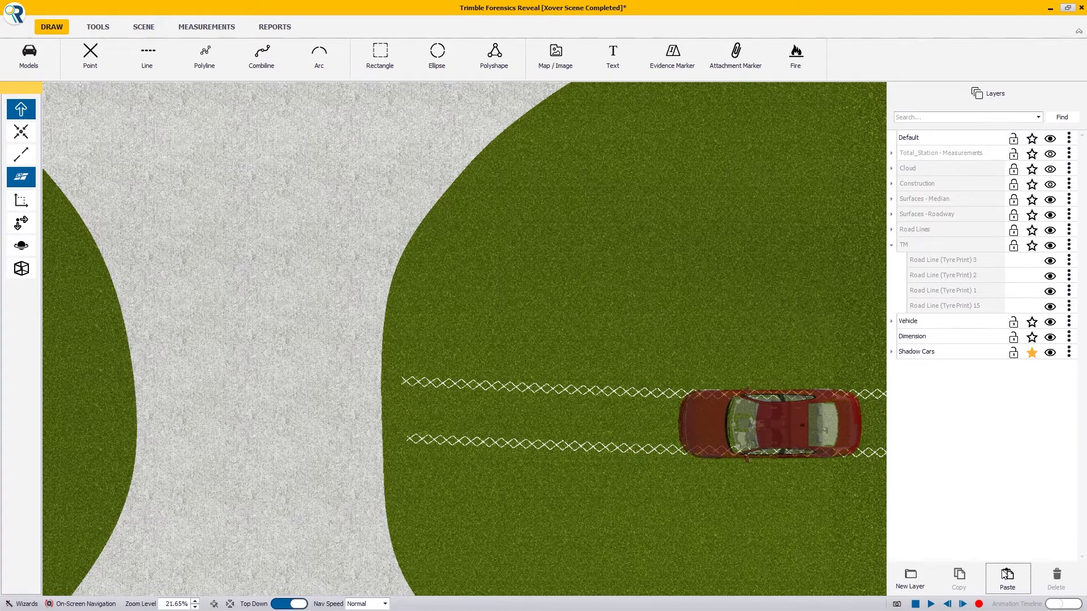
{"action": "left_click", "coordinate": [1005, 574]}
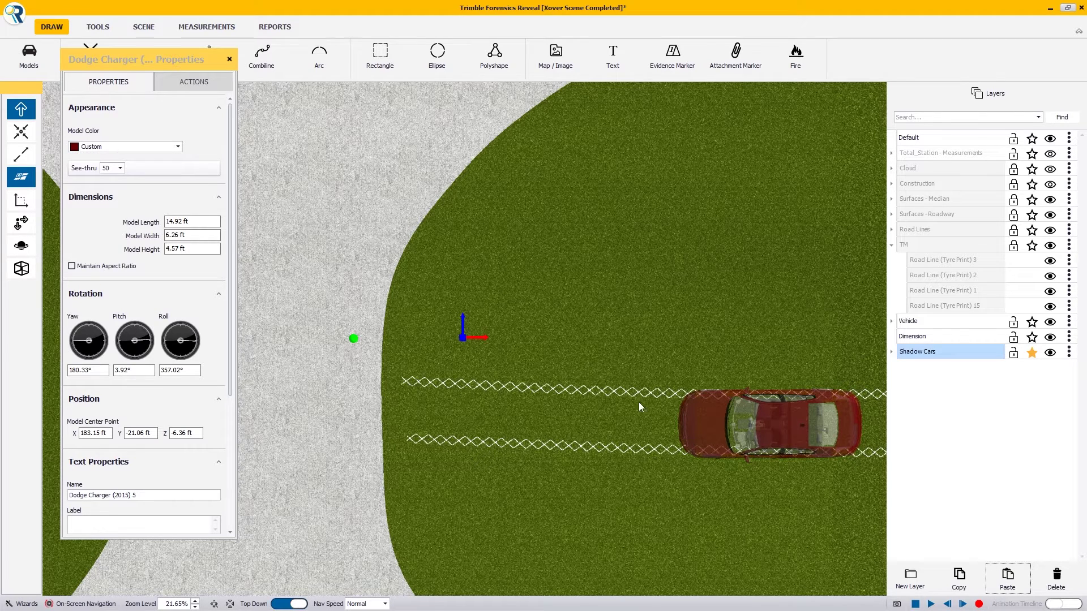
Move the pasted Charger onto the tire marks at the median's edge, about X 182.75 ft, Y -27.23 ft, and rotate its yaw to about 178°.
{"action": "left_click_drag", "start_coordinate": [462, 335], "coordinate": [468, 411]}
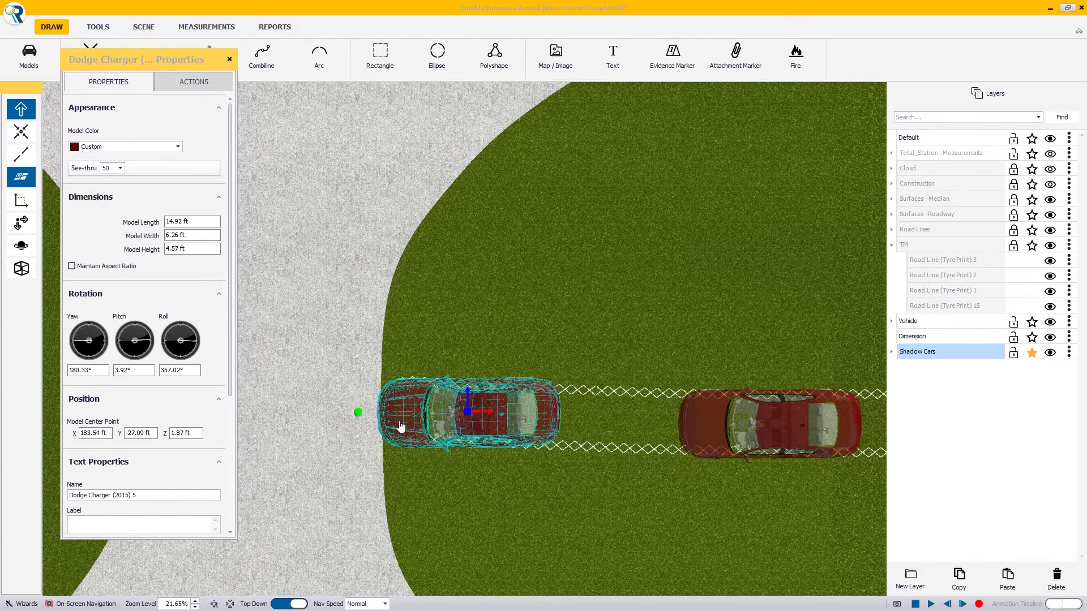
{"action": "left_click_drag", "start_coordinate": [357, 412], "coordinate": [357, 408]}
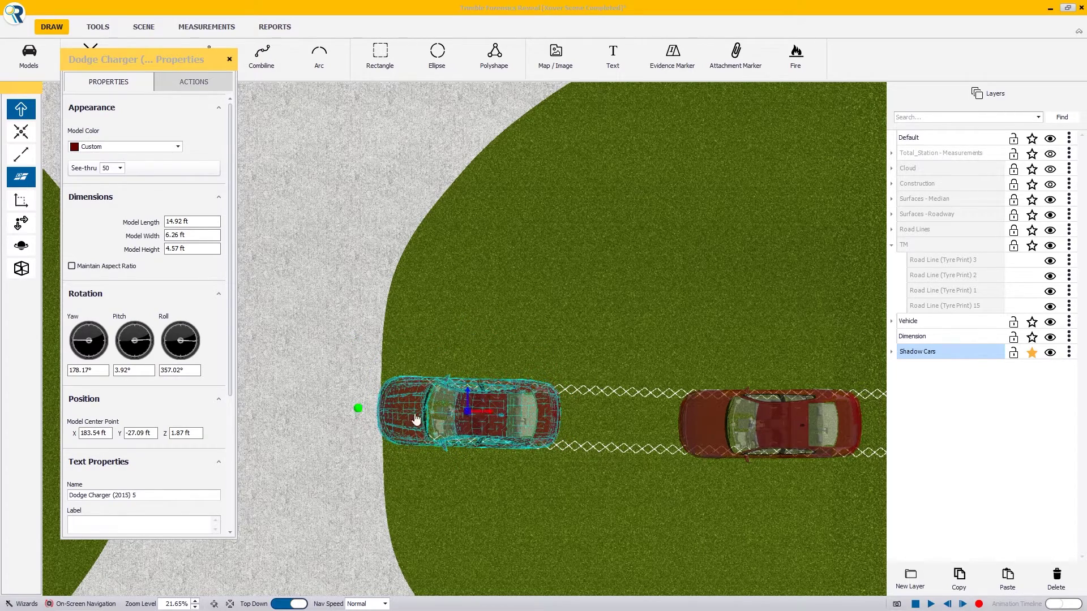
{"action": "left_click_drag", "start_coordinate": [467, 412], "coordinate": [458, 413]}
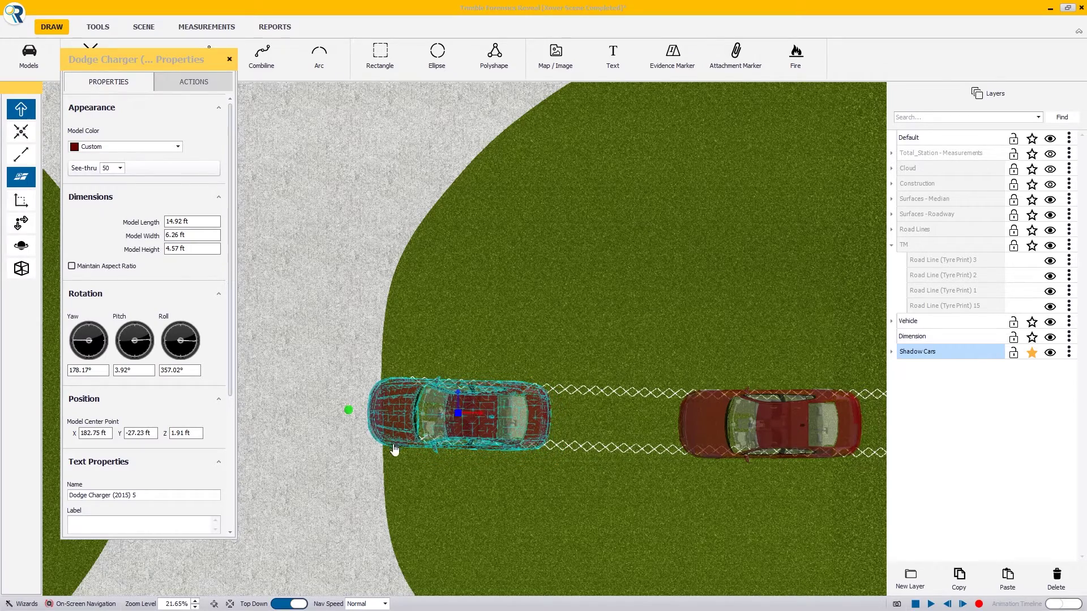
Paste another semi-transparent Charger near the start of the tire marks on the second median, beyond the crossover.
{"action": "middle_click_drag", "start_coordinate": [392, 457], "coordinate": [652, 450]}
{"action": "scroll", "coordinate": [448, 463], "scroll_direction": "down", "scroll_amount": 1}
{"action": "scroll", "coordinate": [448, 463], "scroll_direction": "down", "scroll_amount": 6}
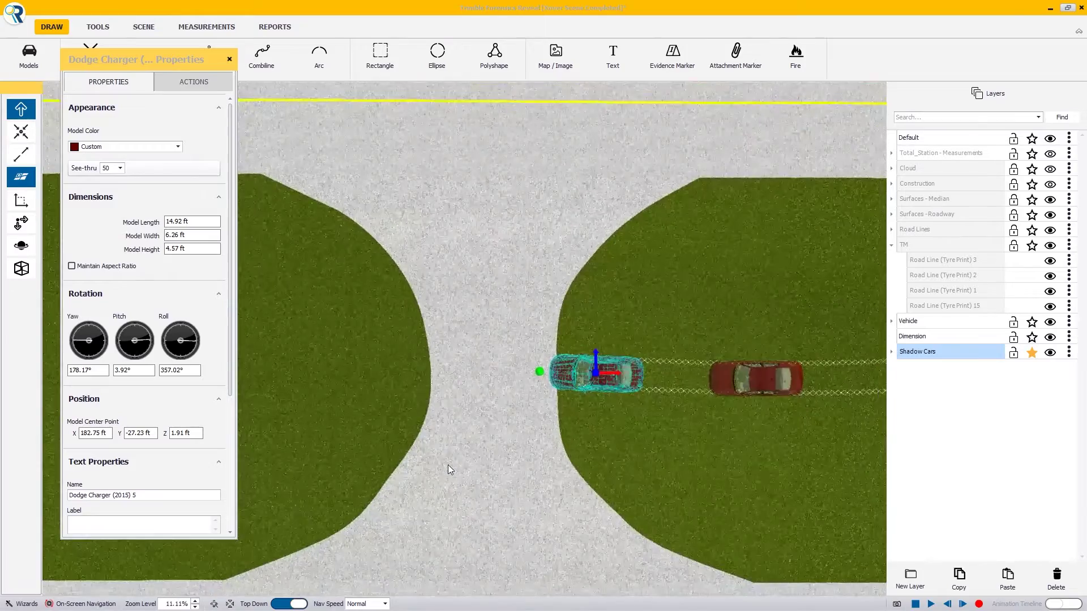
{"action": "middle_click_drag", "start_coordinate": [448, 464], "coordinate": [811, 458]}
{"action": "middle_click_drag", "start_coordinate": [398, 447], "coordinate": [769, 420]}
{"action": "middle_click_drag", "start_coordinate": [368, 409], "coordinate": [528, 441]}
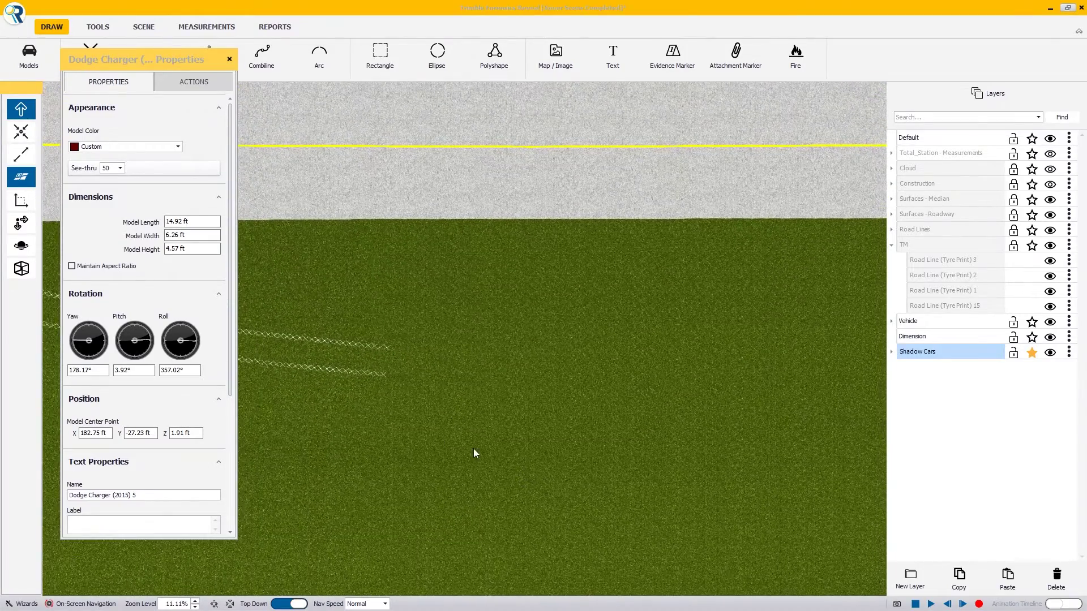
{"action": "scroll", "coordinate": [368, 374], "scroll_direction": "up", "scroll_amount": 5}
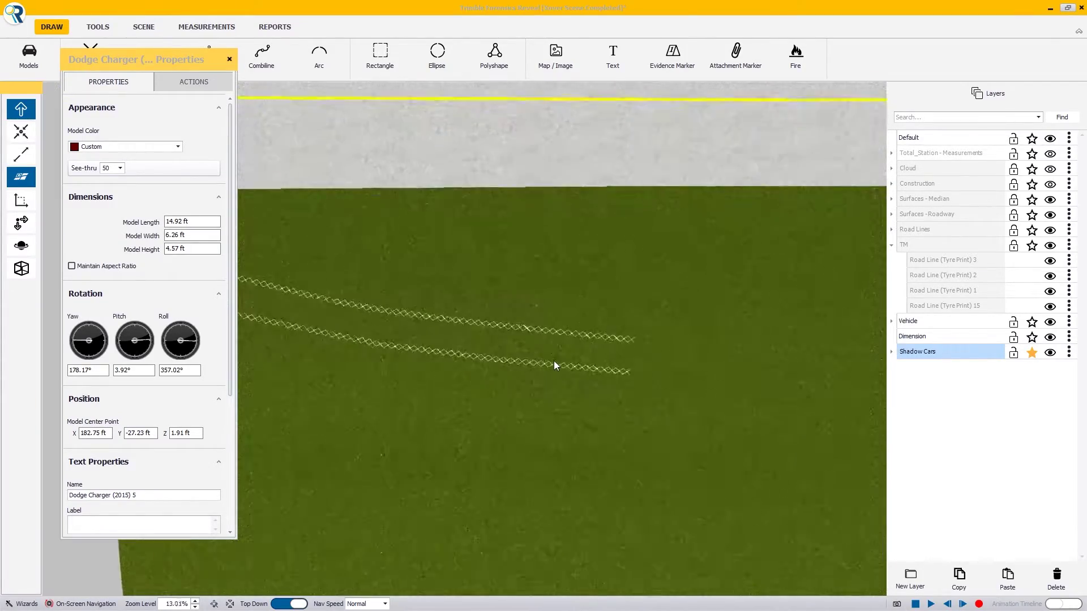
{"action": "scroll", "coordinate": [496, 350], "scroll_direction": "up", "scroll_amount": 5}
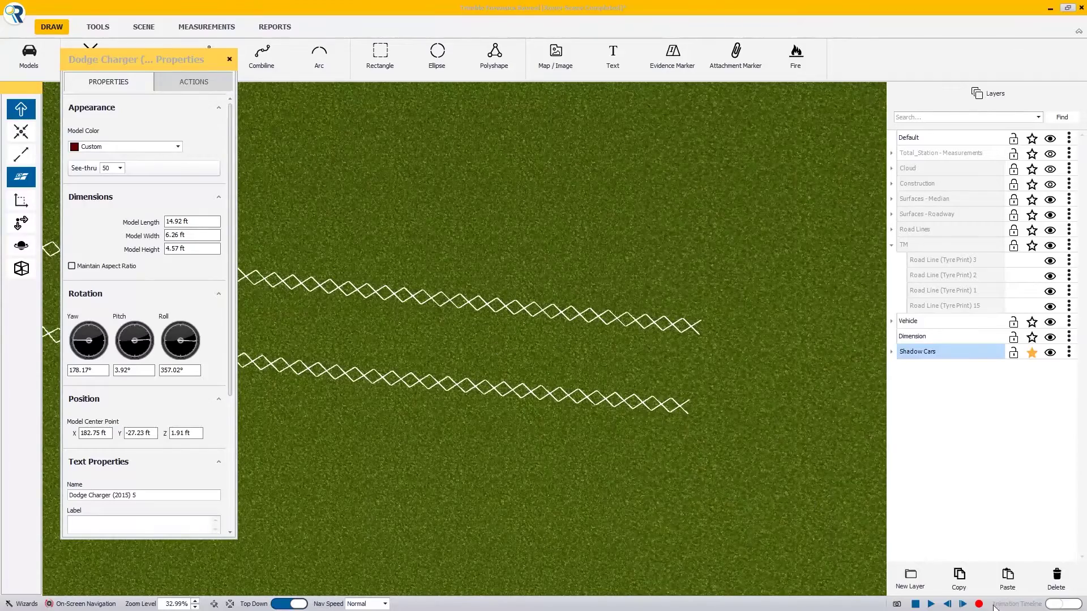
{"action": "left_click", "coordinate": [1017, 581]}
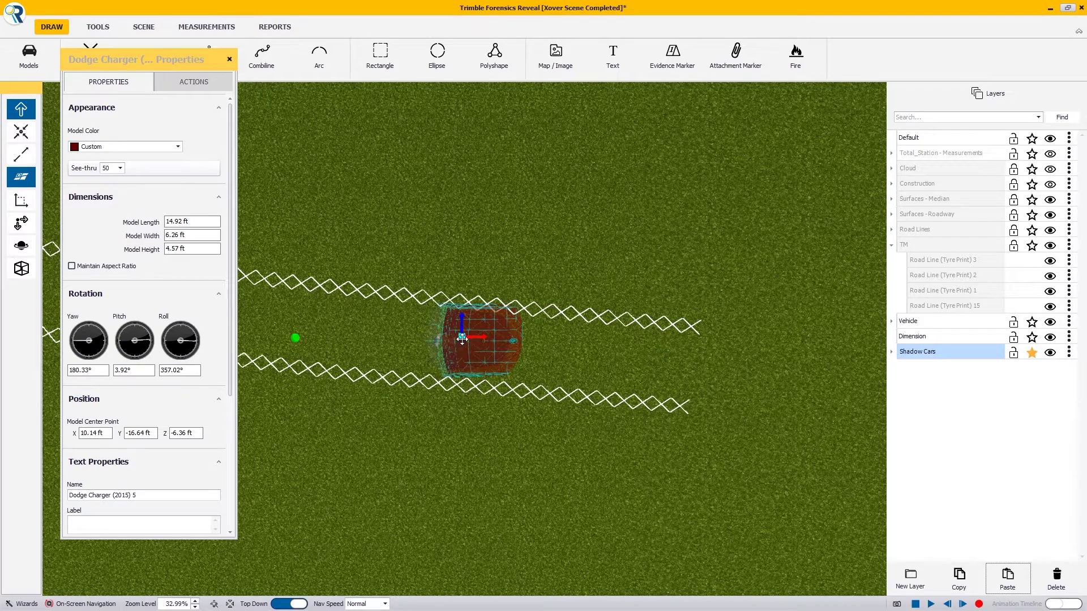
Move the pasted Charger onto the start of the second median's tire marks, about X 17.49 ft, Y -17.82 ft, and rotate its yaw to 174.5°.
{"action": "mouse_move", "coordinate": [462, 338]}
{"action": "left_mouse_down"}
{"action": "mouse_move", "coordinate": [585, 371]}
{"action": "mouse_move", "coordinate": [595, 364]}
{"action": "left_mouse_up"}
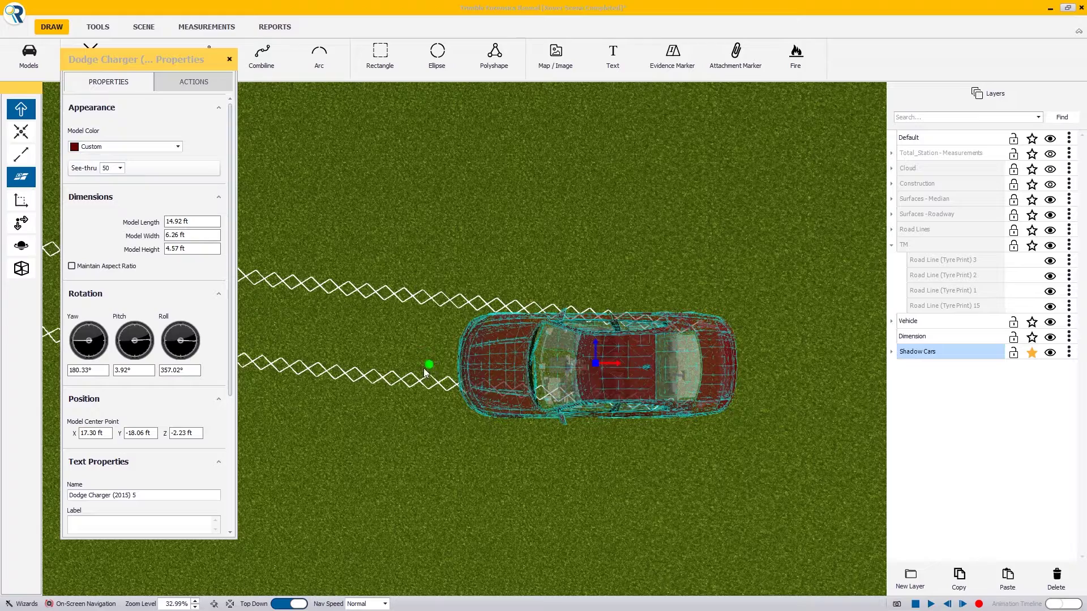
{"action": "left_click_drag", "start_coordinate": [428, 365], "coordinate": [442, 347]}
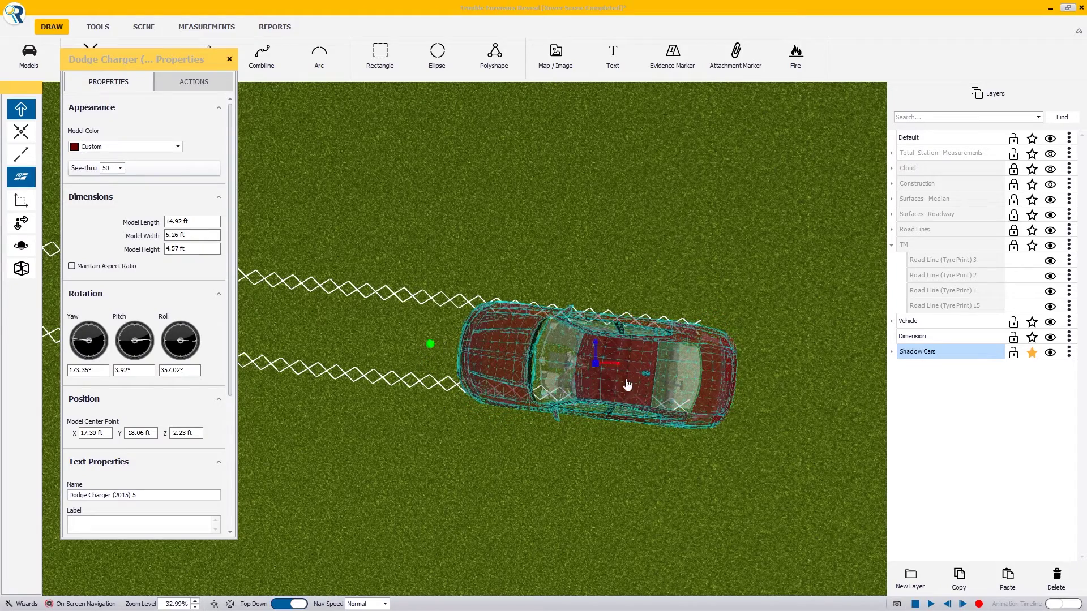
{"action": "left_click_drag", "start_coordinate": [592, 365], "coordinate": [588, 358]}
{"action": "left_click_drag", "start_coordinate": [429, 340], "coordinate": [427, 339]}
{"action": "scroll", "coordinate": [646, 395], "scroll_direction": "up", "scroll_amount": 3}
{"action": "scroll", "coordinate": [587, 394], "scroll_direction": "up", "scroll_amount": 2}
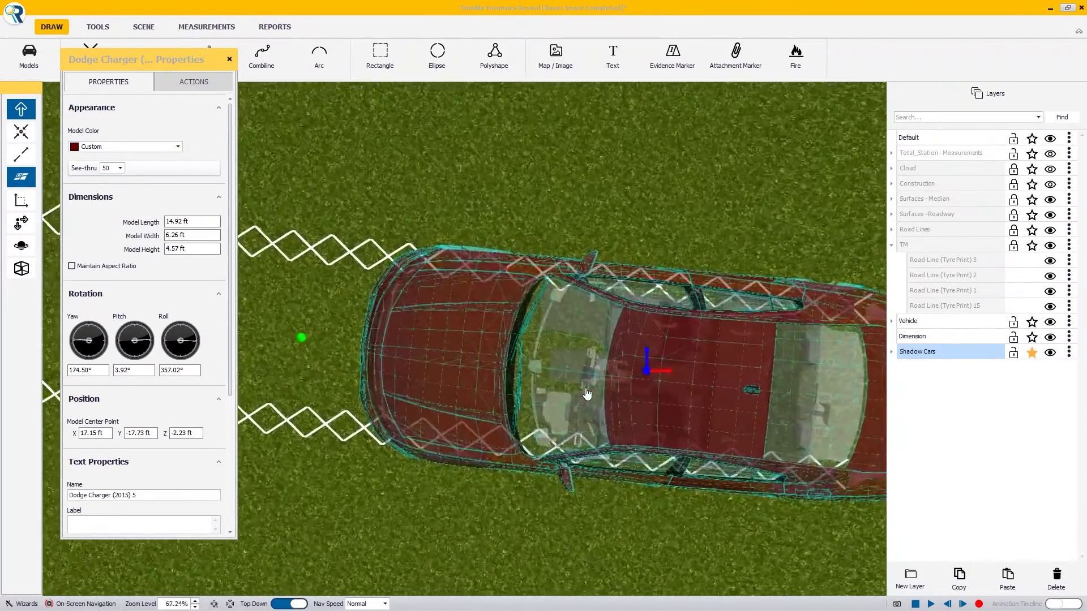
{"action": "scroll", "coordinate": [571, 402], "scroll_direction": "up", "scroll_amount": 2}
{"action": "scroll", "coordinate": [571, 402], "scroll_direction": "down", "scroll_amount": 1}
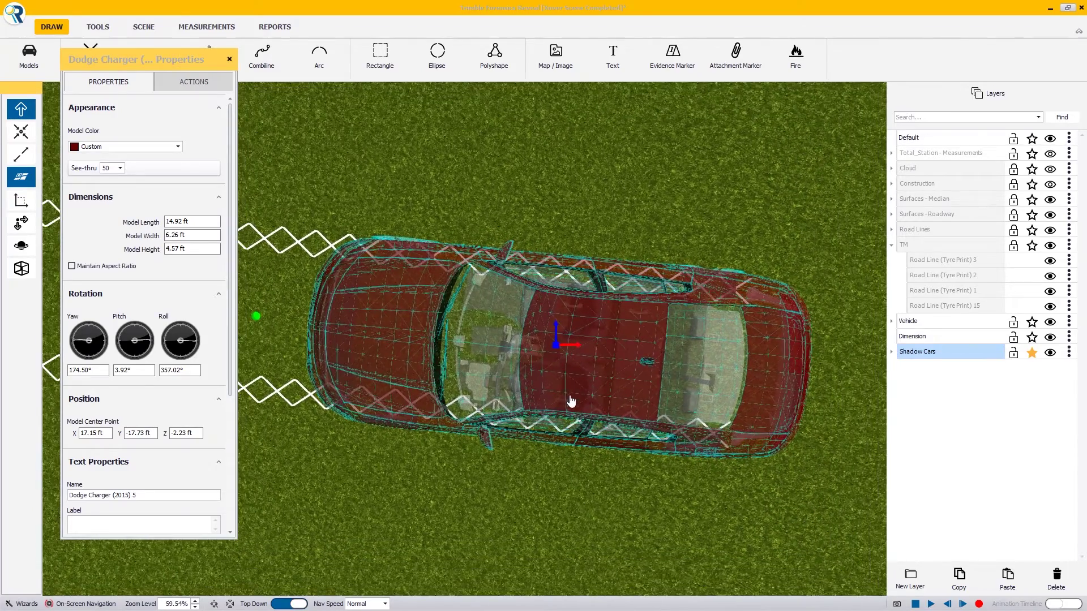
{"action": "left_click_drag", "start_coordinate": [557, 345], "coordinate": [567, 348]}
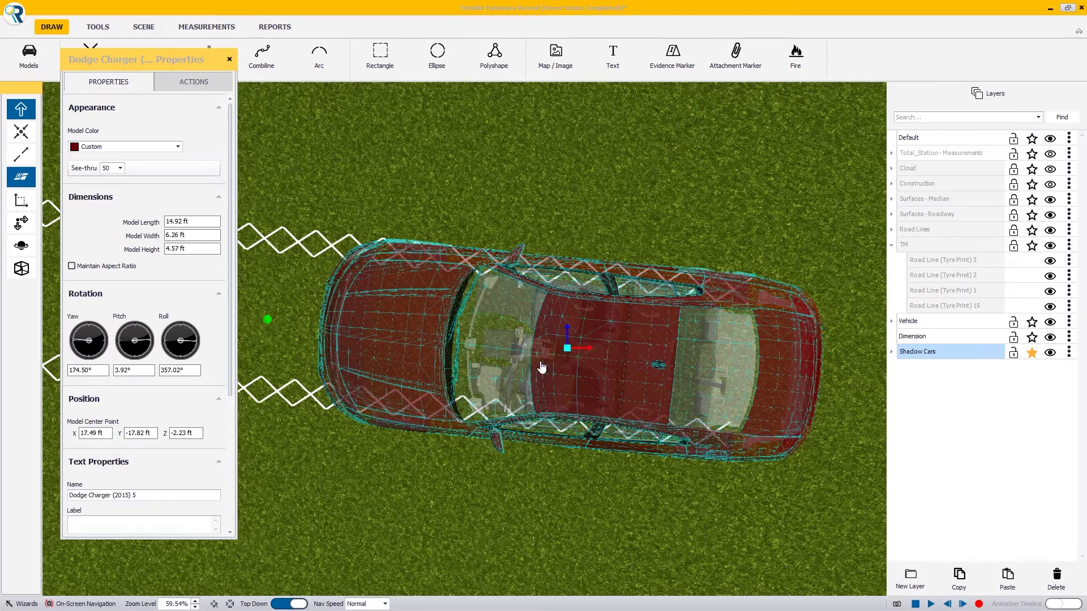
Paste another semi-transparent Charger near the far end of the tire marks, about X -35.78 ft, Y -8.93 ft, with its yaw rotated to about 167°.
{"action": "scroll", "coordinate": [651, 447], "scroll_direction": "down", "scroll_amount": 10}
{"action": "middle_click_drag", "start_coordinate": [451, 388], "coordinate": [747, 441]}
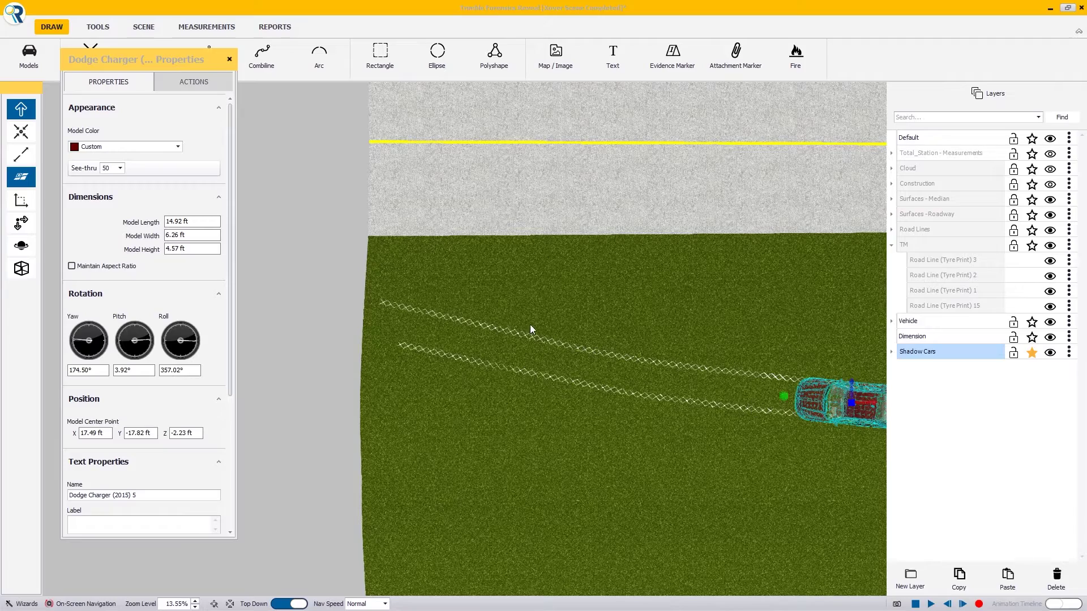
{"action": "scroll", "coordinate": [416, 378], "scroll_direction": "up", "scroll_amount": 5}
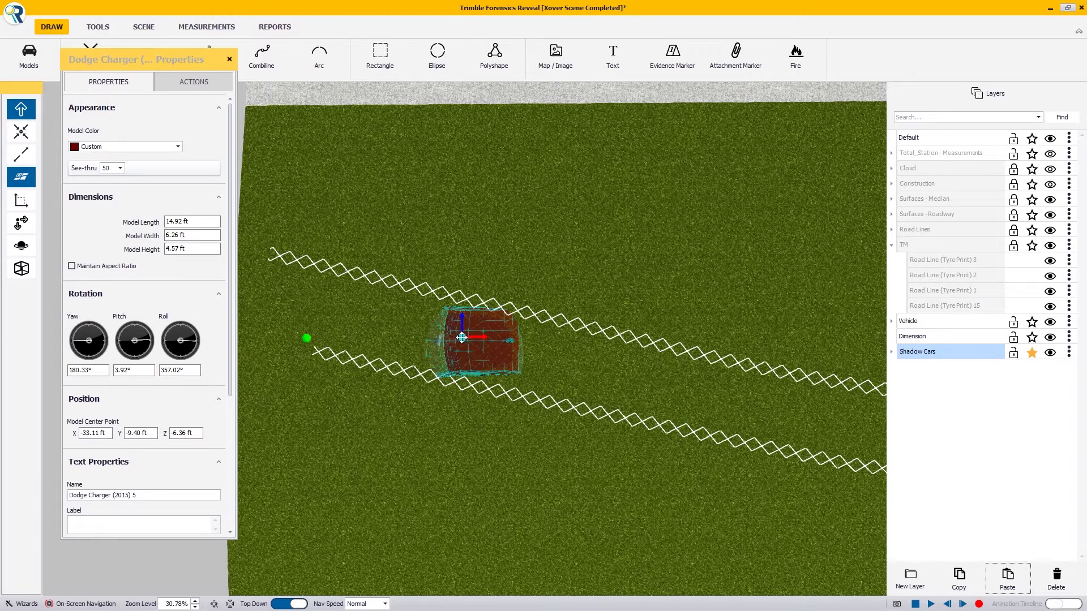
{"action": "left_click_drag", "start_coordinate": [461, 337], "coordinate": [458, 329]}
{"action": "left_click_drag", "start_coordinate": [304, 331], "coordinate": [308, 292]}
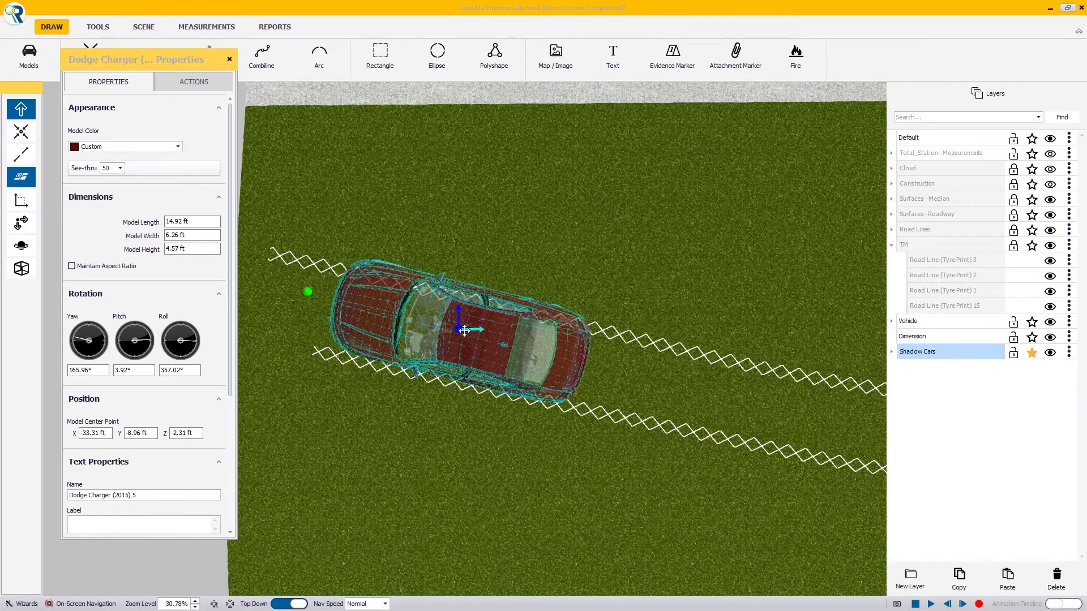
{"action": "left_click_drag", "start_coordinate": [463, 330], "coordinate": [416, 329]}
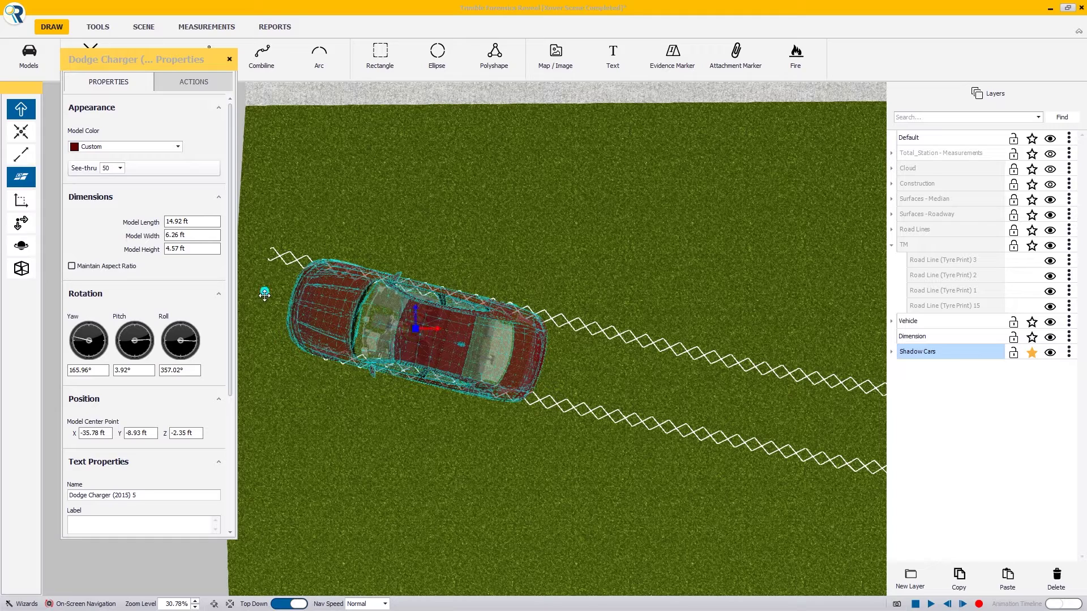
{"action": "left_click_drag", "start_coordinate": [264, 295], "coordinate": [264, 293]}
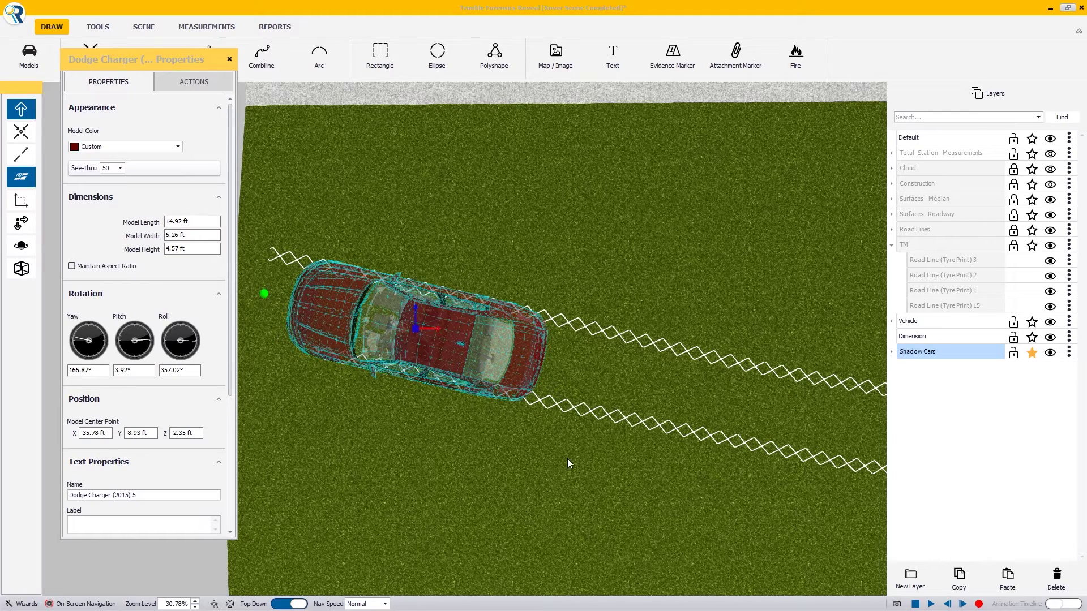
{"action": "left_click", "coordinate": [189, 563]}
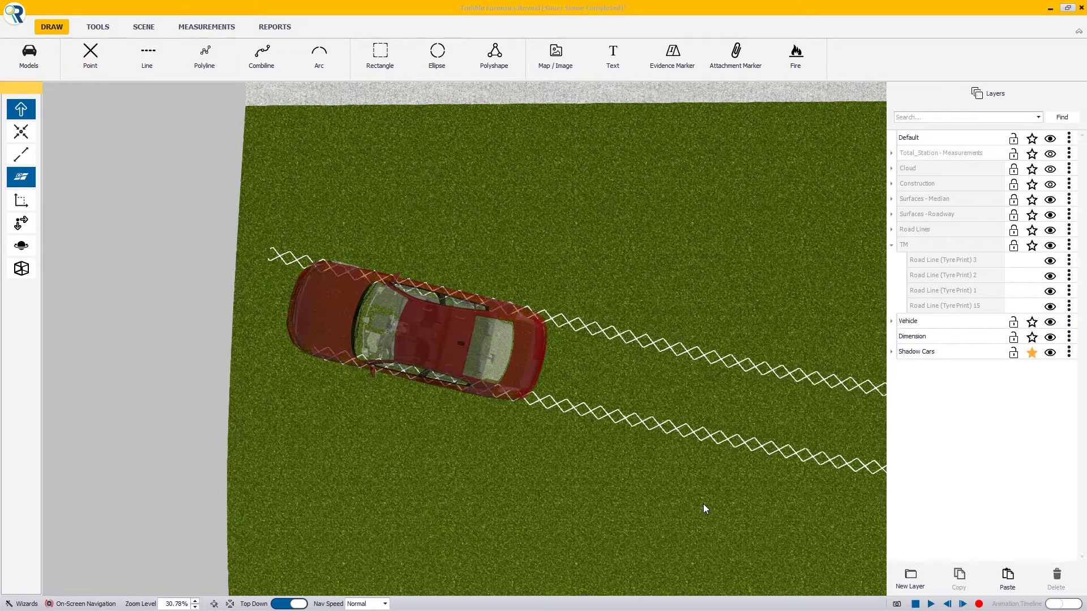
Examine the placement of the Chargers along the tire marks on both medians and the gap across the crossover.
{"action": "middle_click_drag", "start_coordinate": [714, 497], "coordinate": [394, 401]}
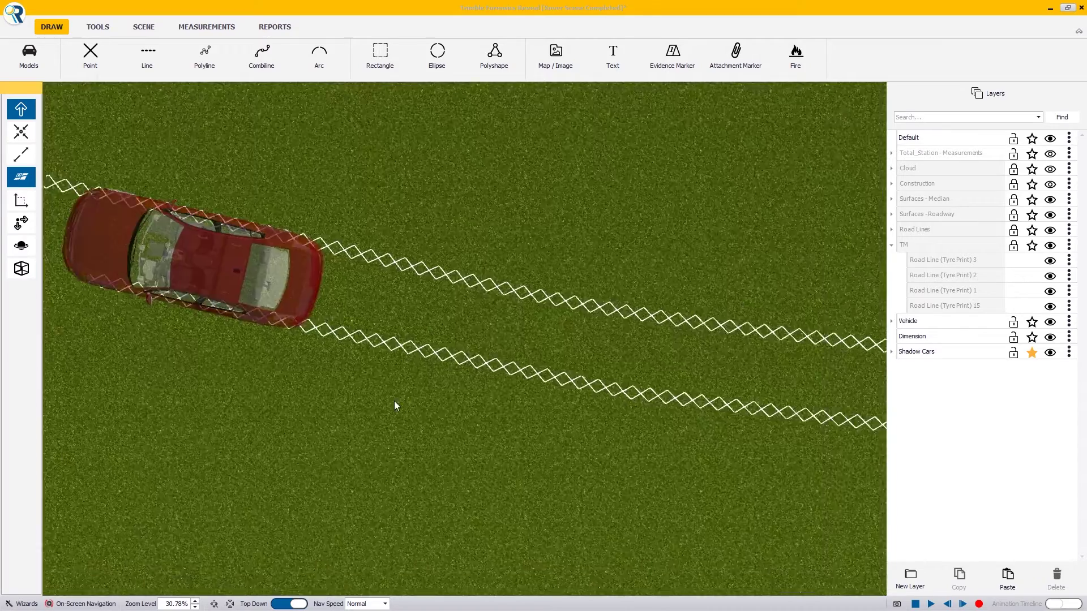
{"action": "scroll", "coordinate": [389, 405], "scroll_direction": "down", "scroll_amount": 4}
{"action": "middle_click_drag", "start_coordinate": [759, 412], "coordinate": [480, 375]}
{"action": "scroll", "coordinate": [479, 385], "scroll_direction": "down", "scroll_amount": 6}
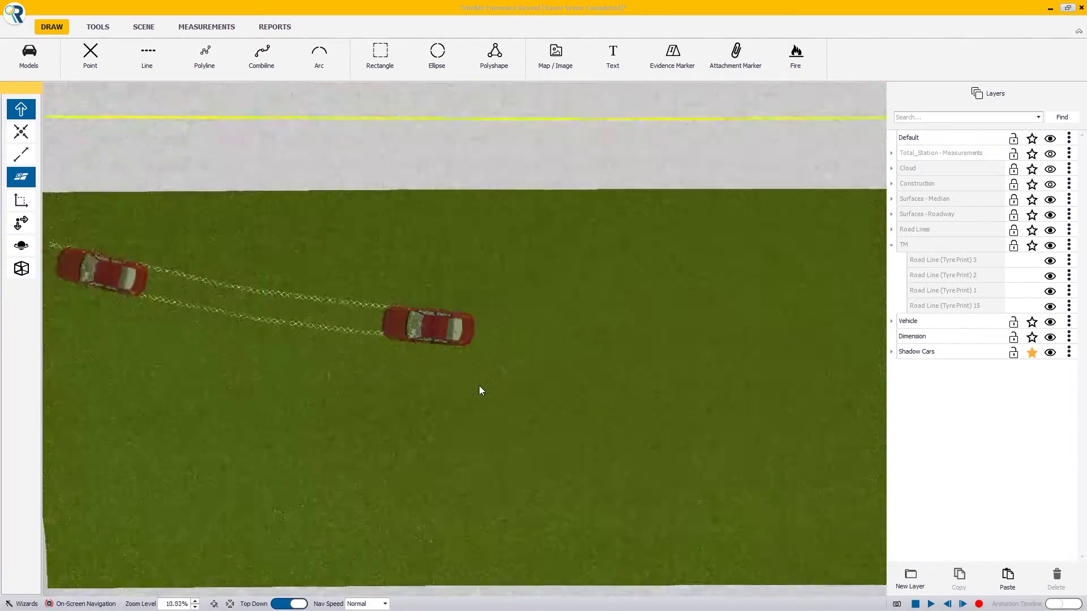
{"action": "middle_click_drag", "start_coordinate": [717, 399], "coordinate": [421, 401]}
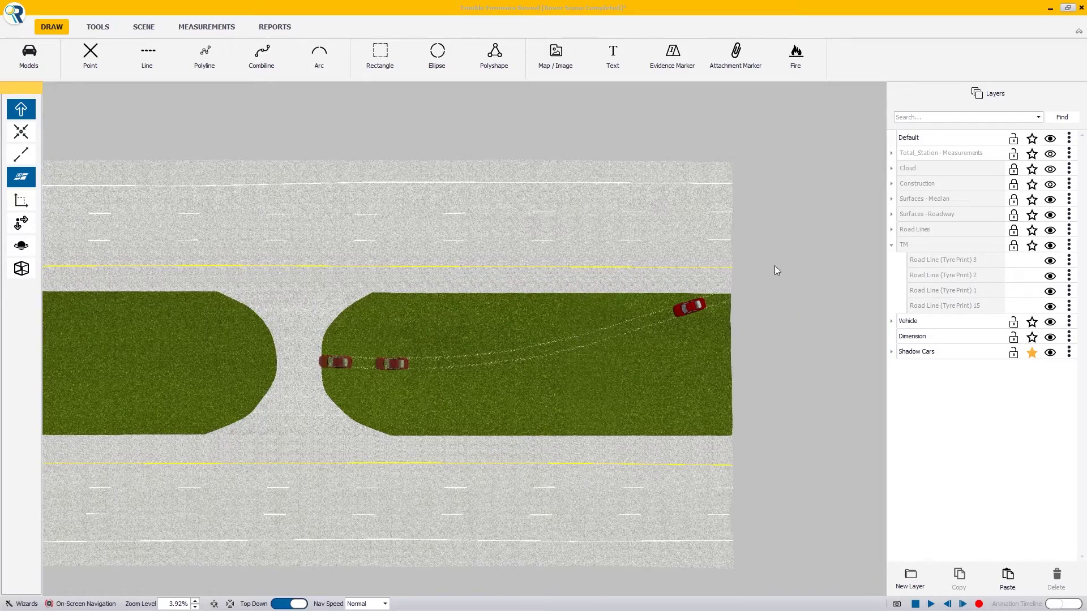
{"action": "middle_click_drag", "start_coordinate": [477, 360], "coordinate": [701, 342]}
{"action": "scroll", "coordinate": [719, 350], "scroll_direction": "up", "scroll_amount": 2}
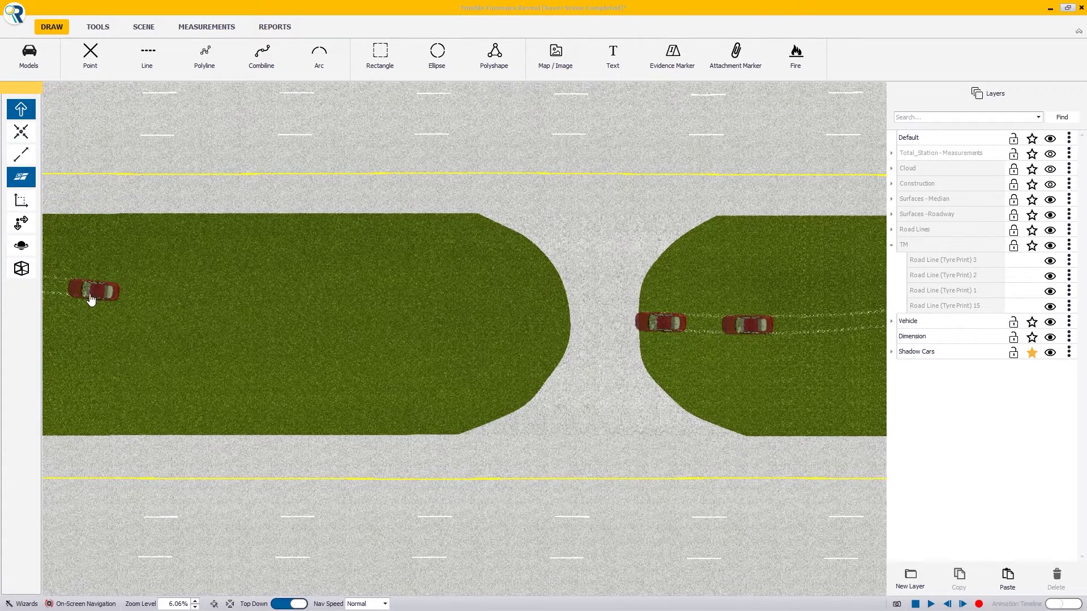
{"action": "middle_click_drag", "start_coordinate": [447, 382], "coordinate": [368, 371]}
{"action": "scroll", "coordinate": [383, 386], "scroll_direction": "up", "scroll_amount": 2}
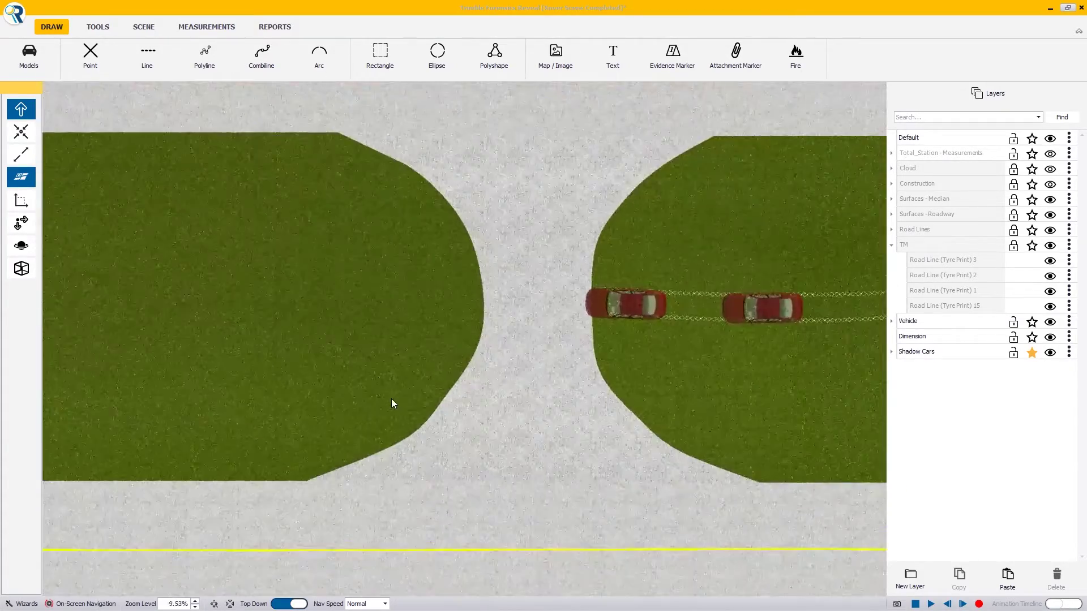
{"action": "middle_click_drag", "start_coordinate": [496, 431], "coordinate": [440, 439]}
{"action": "middle_click_drag", "start_coordinate": [723, 346], "coordinate": [655, 340]}
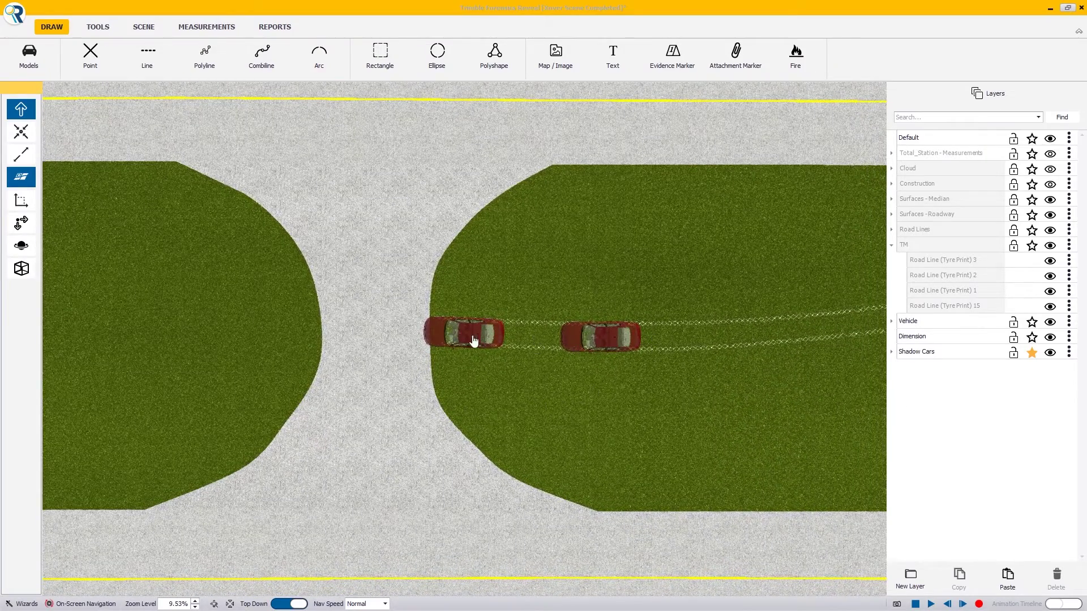
{"action": "middle_click_drag", "start_coordinate": [474, 339], "coordinate": [694, 350]}
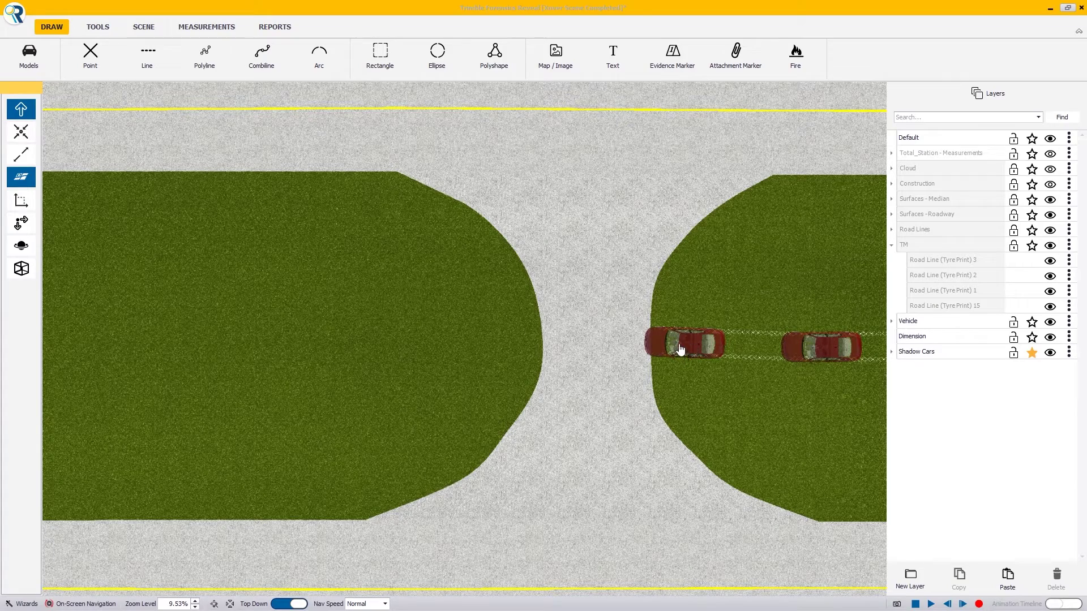
{"action": "middle_click_drag", "start_coordinate": [403, 393], "coordinate": [451, 400]}
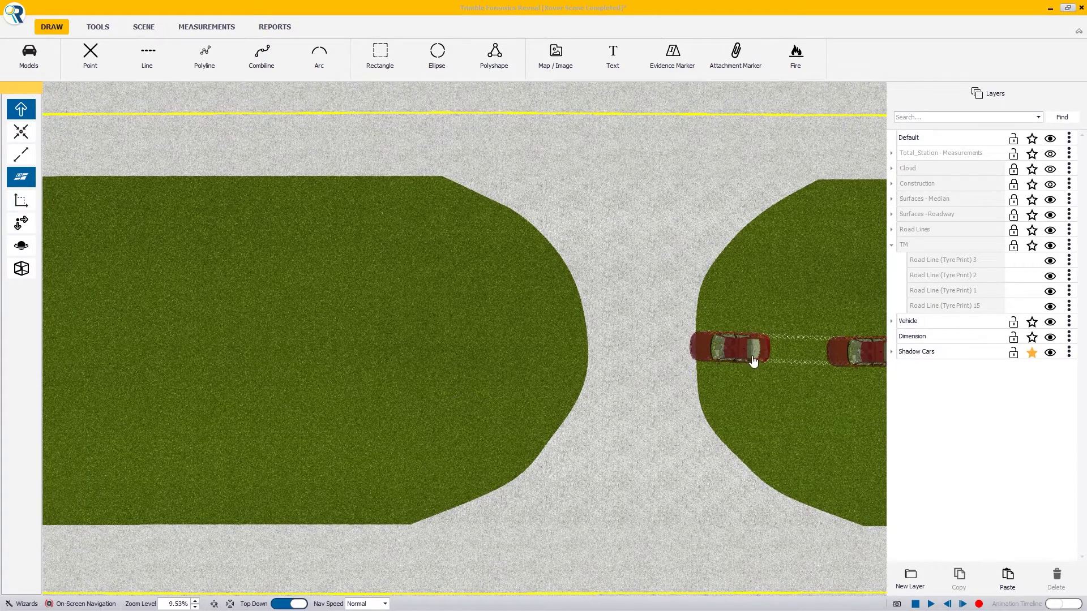
{"action": "middle_click_drag", "start_coordinate": [385, 369], "coordinate": [621, 397]}
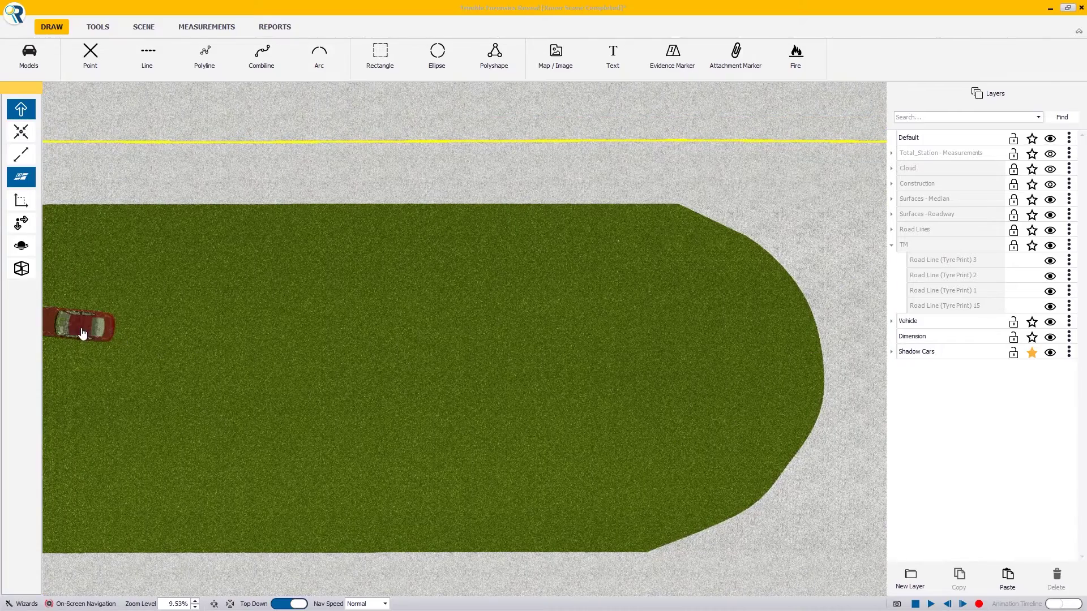
{"action": "middle_click_drag", "start_coordinate": [532, 386], "coordinate": [221, 366]}
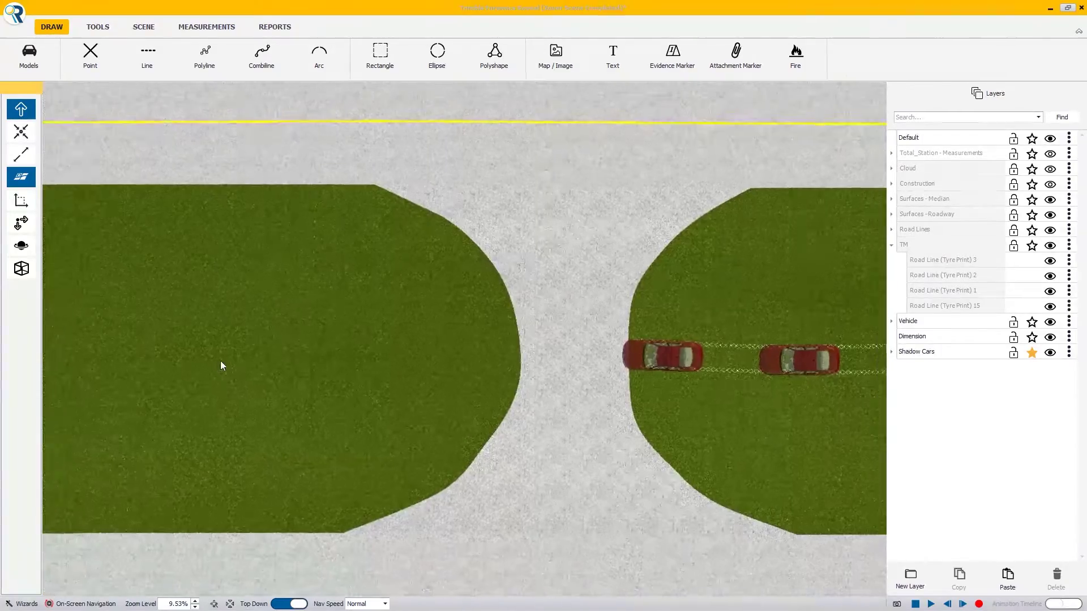
Make the Dimension layer active and, with point snapping, dimension from the center of the second shadow Charger to the one at the first median's edge.
{"action": "left_click", "coordinate": [1031, 337]}
{"action": "middle_click_drag", "start_coordinate": [755, 444], "coordinate": [639, 411]}
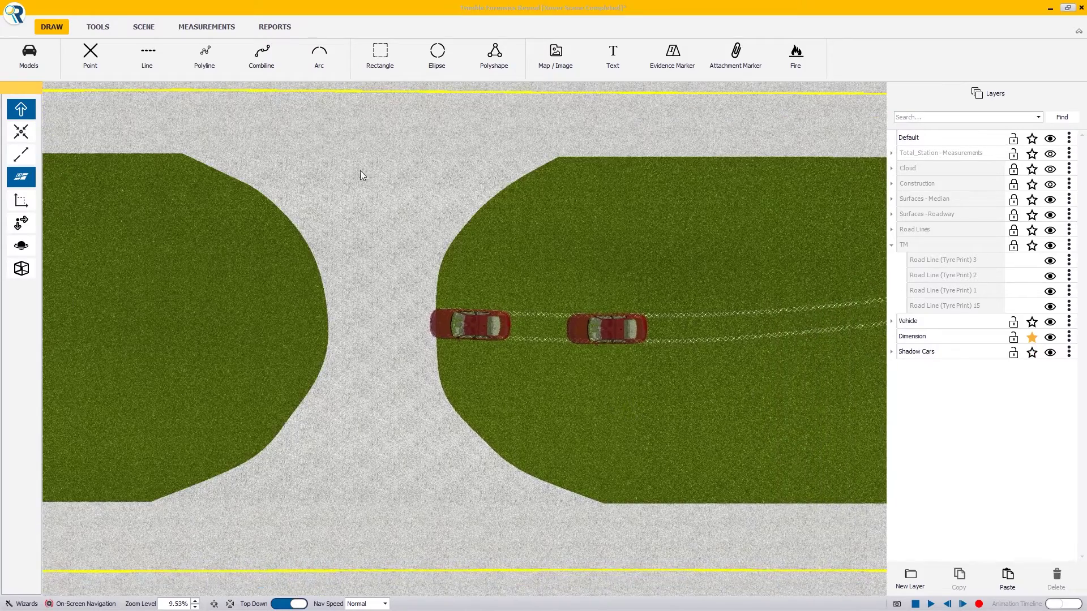
{"action": "left_click", "coordinate": [97, 27]}
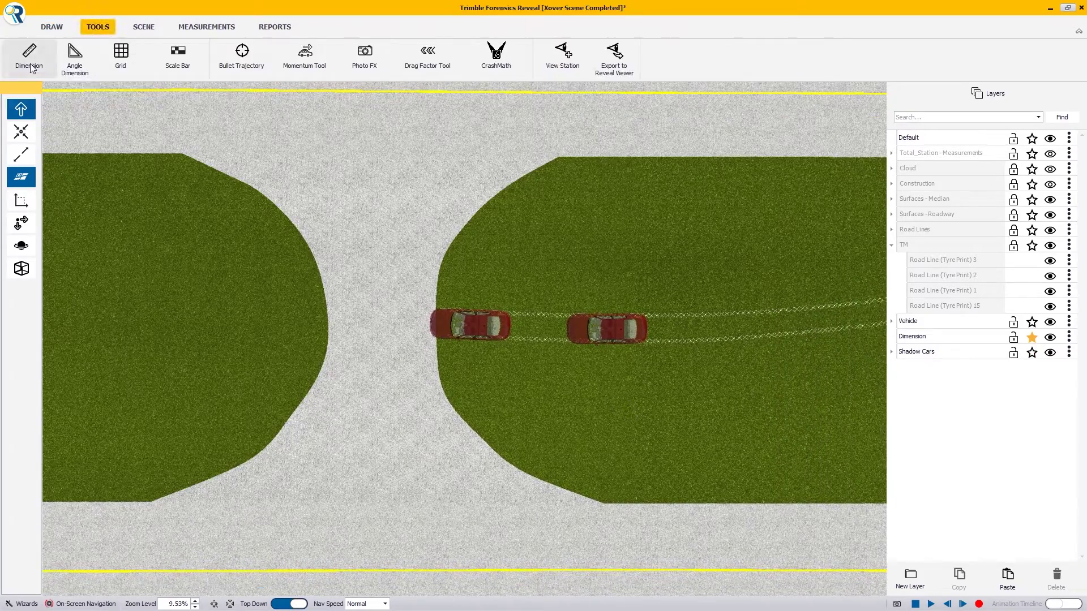
{"action": "left_click", "coordinate": [31, 68]}
{"action": "scroll", "coordinate": [630, 332], "scroll_direction": "up", "scroll_amount": 5}
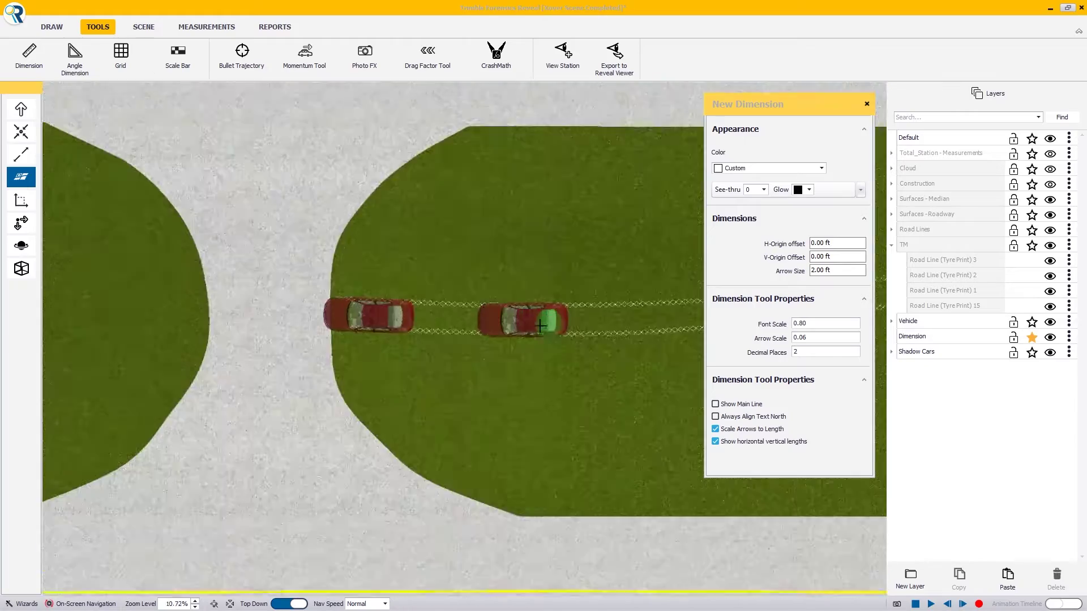
{"action": "left_click", "coordinate": [16, 134]}
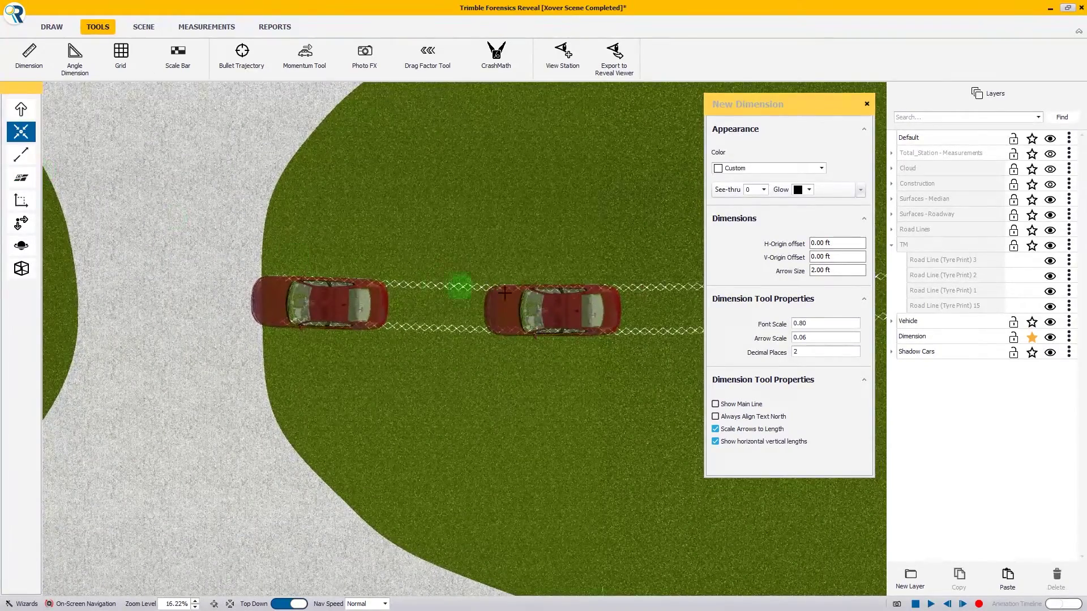
{"action": "left_click", "coordinate": [553, 311]}
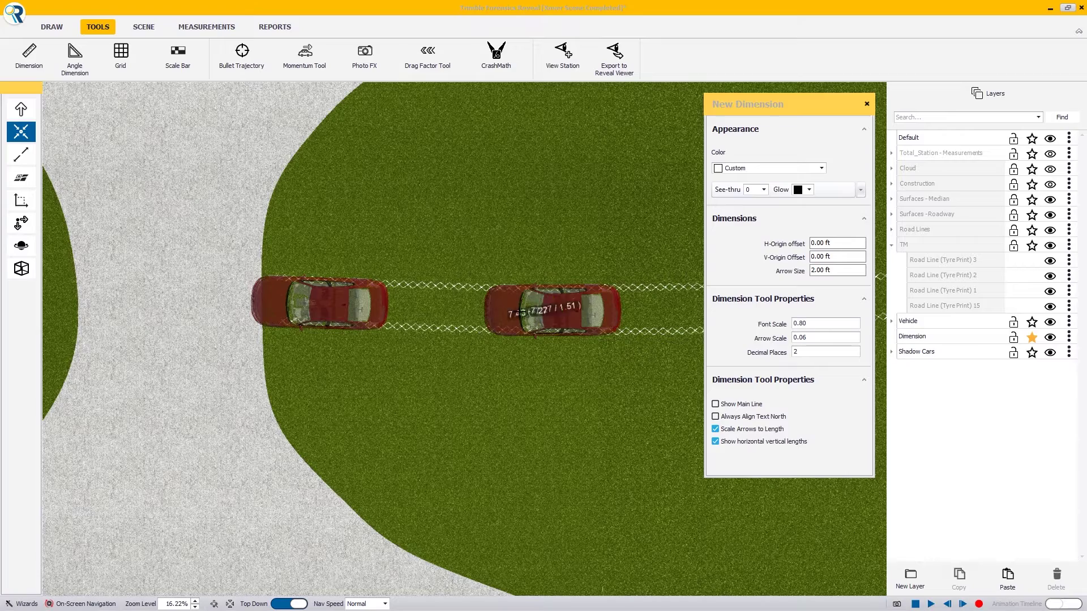
{"action": "left_click", "coordinate": [320, 301]}
{"action": "scroll", "coordinate": [396, 323], "scroll_direction": "up", "scroll_amount": 5}
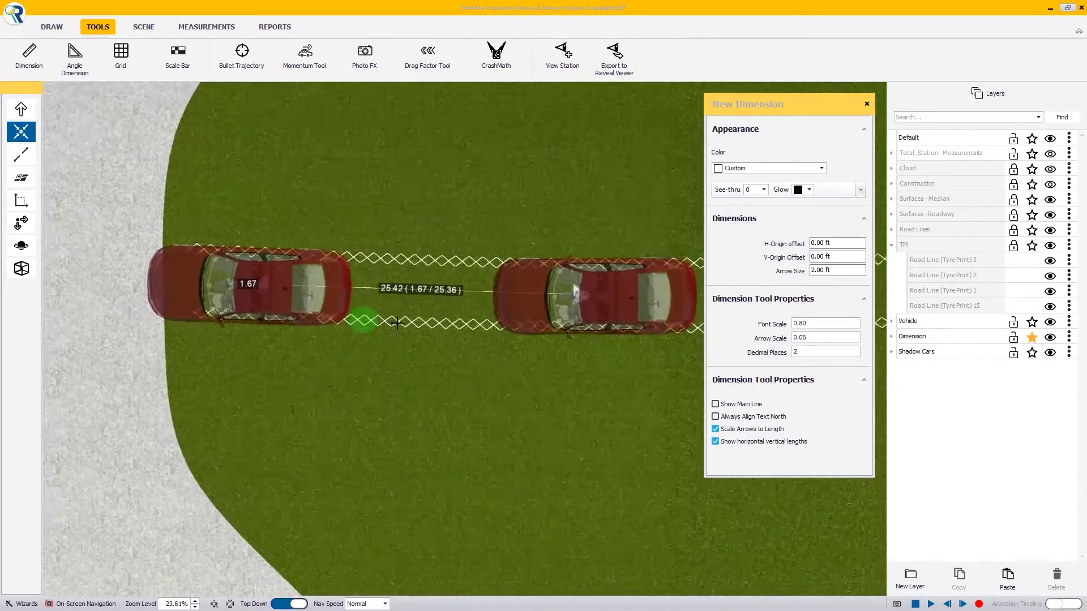
{"action": "scroll", "coordinate": [360, 375], "scroll_direction": "up", "scroll_amount": 4}
{"action": "scroll", "coordinate": [337, 375], "scroll_direction": "down", "scroll_amount": 6}
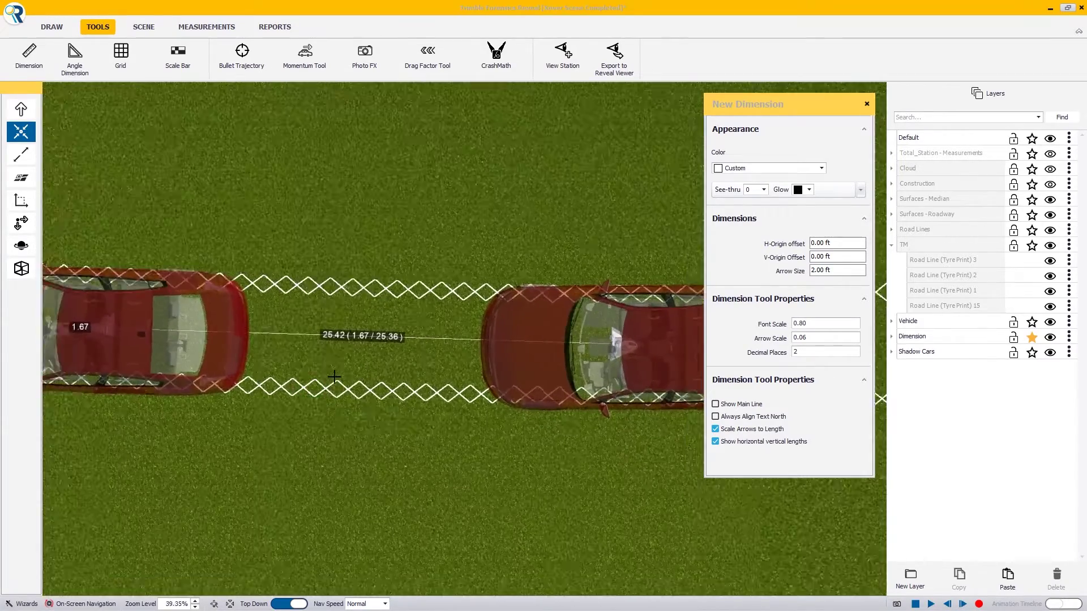
{"action": "scroll", "coordinate": [337, 373], "scroll_direction": "up", "scroll_amount": 1}
{"action": "scroll", "coordinate": [338, 373], "scroll_direction": "up", "scroll_amount": 2}
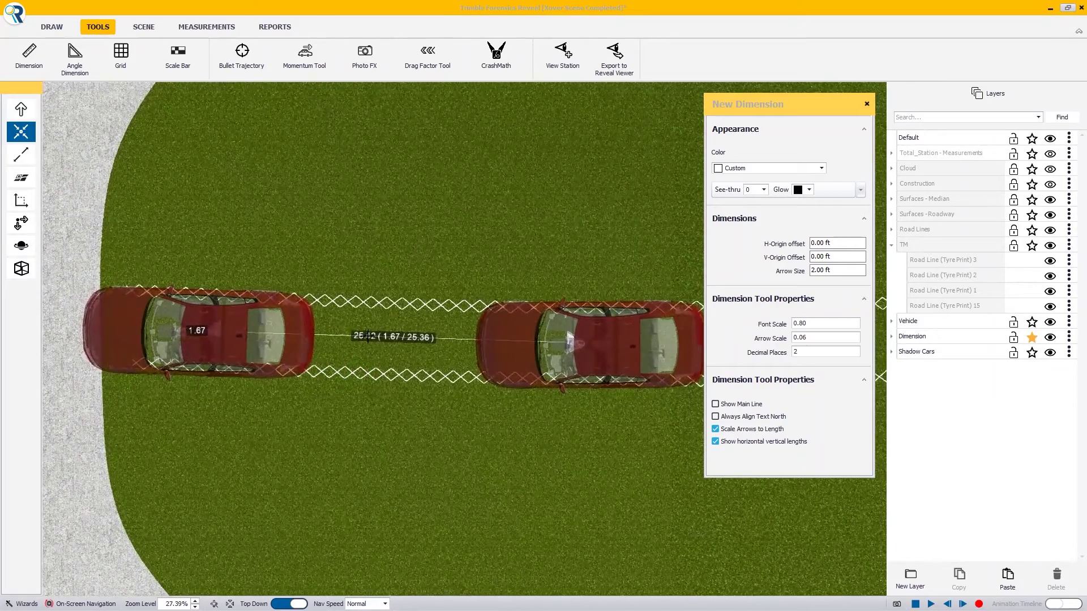
{"action": "middle_click_drag", "start_coordinate": [414, 350], "coordinate": [387, 355]}
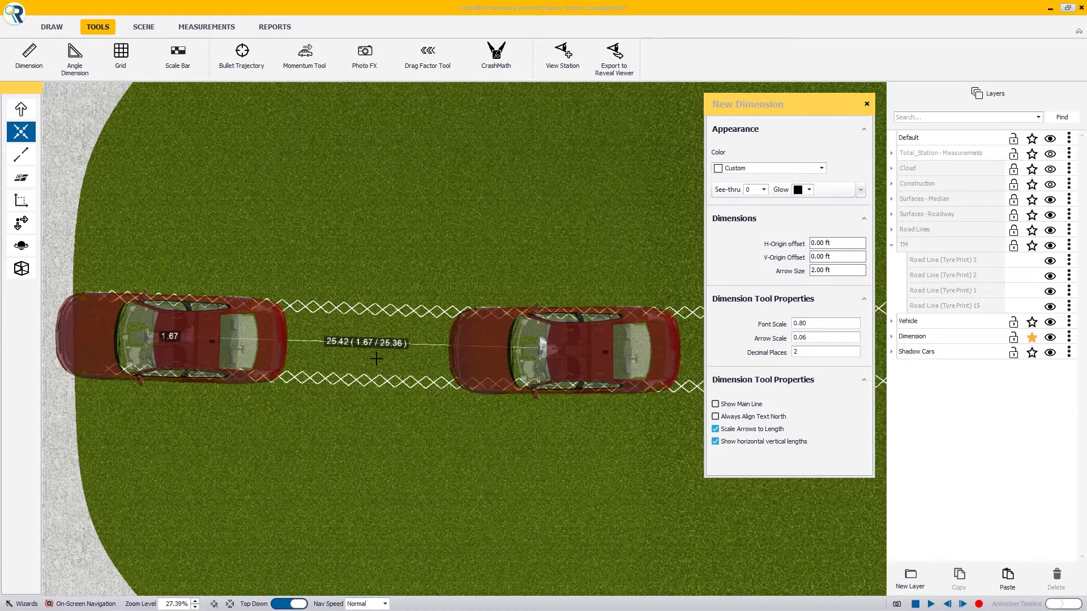
Dimension from the center of the Charger at the first median's edge to the center of the Charger at the second median's landing marks.
{"action": "scroll", "coordinate": [296, 393], "scroll_direction": "down", "scroll_amount": 5}
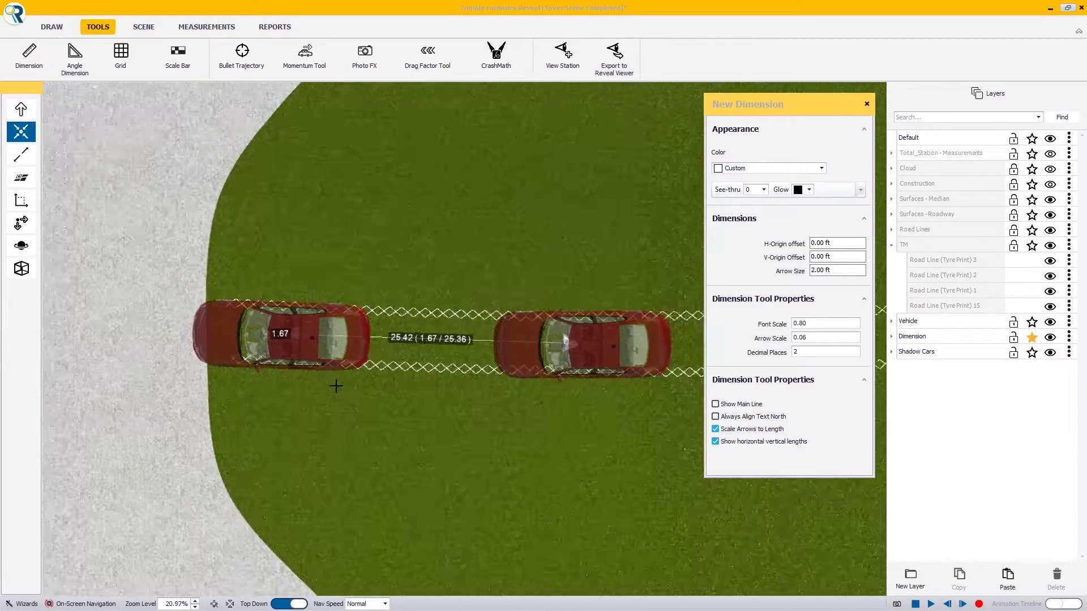
{"action": "scroll", "coordinate": [459, 372], "scroll_direction": "down", "scroll_amount": 1}
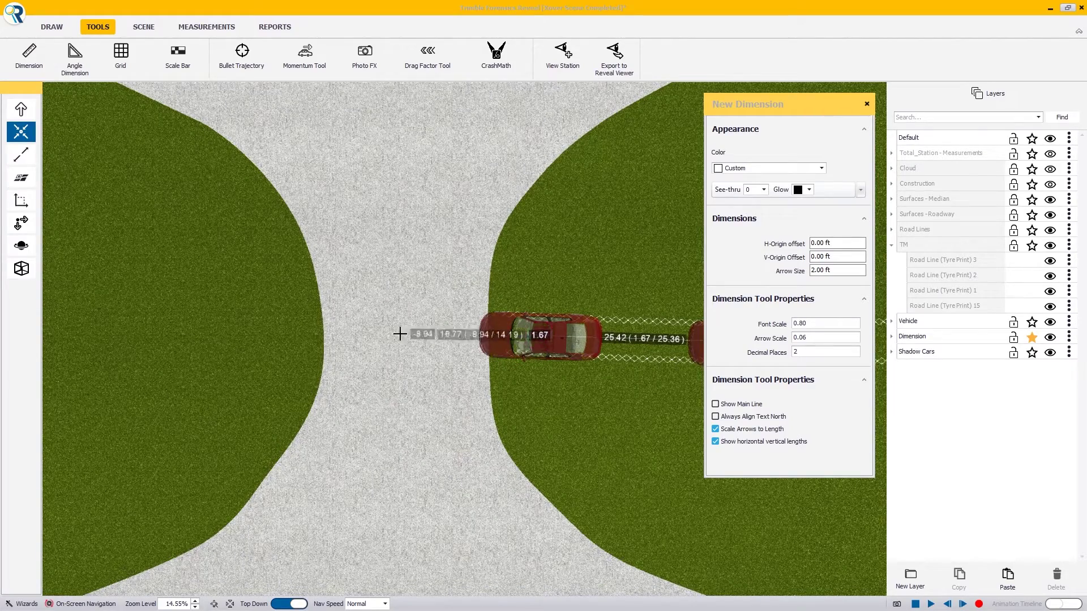
{"action": "scroll", "coordinate": [461, 352], "scroll_direction": "down", "scroll_amount": 3}
{"action": "scroll", "coordinate": [495, 351], "scroll_direction": "down", "scroll_amount": 5}
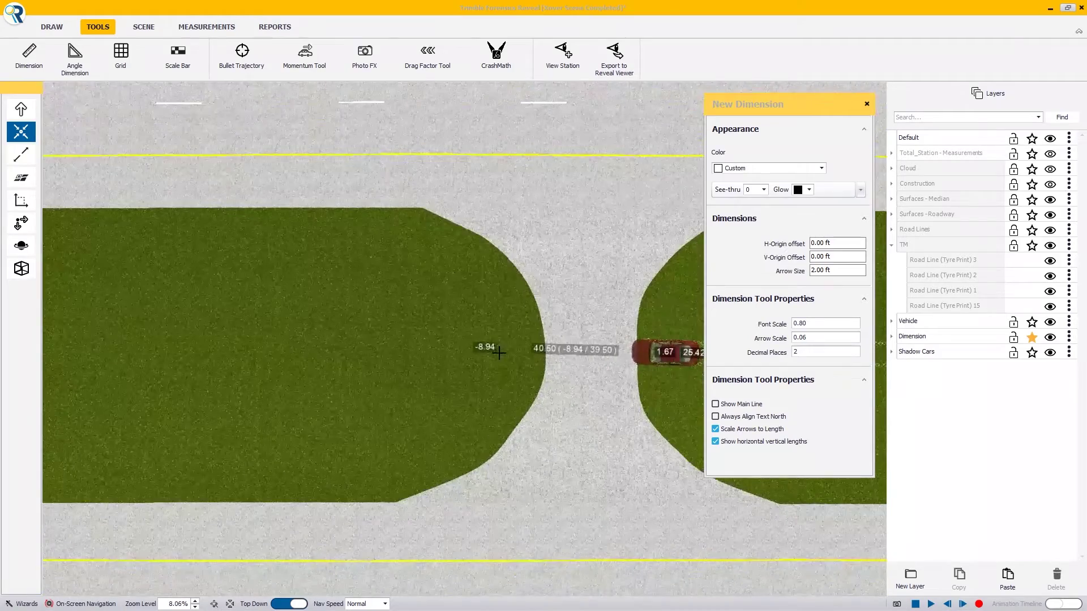
{"action": "scroll", "coordinate": [482, 352], "scroll_direction": "up", "scroll_amount": 1}
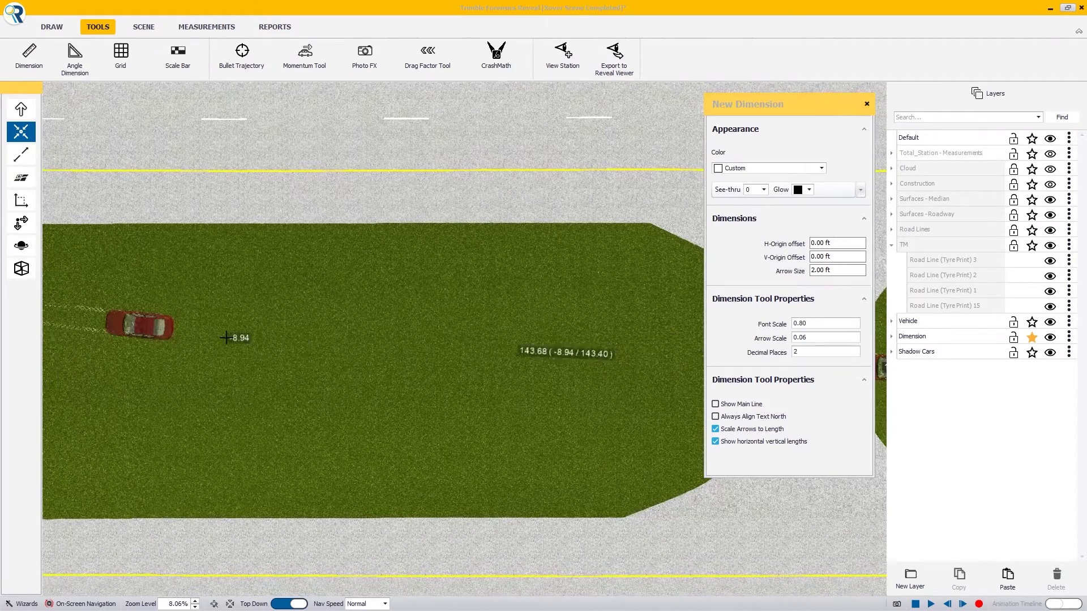
{"action": "scroll", "coordinate": [134, 324], "scroll_direction": "up", "scroll_amount": 5}
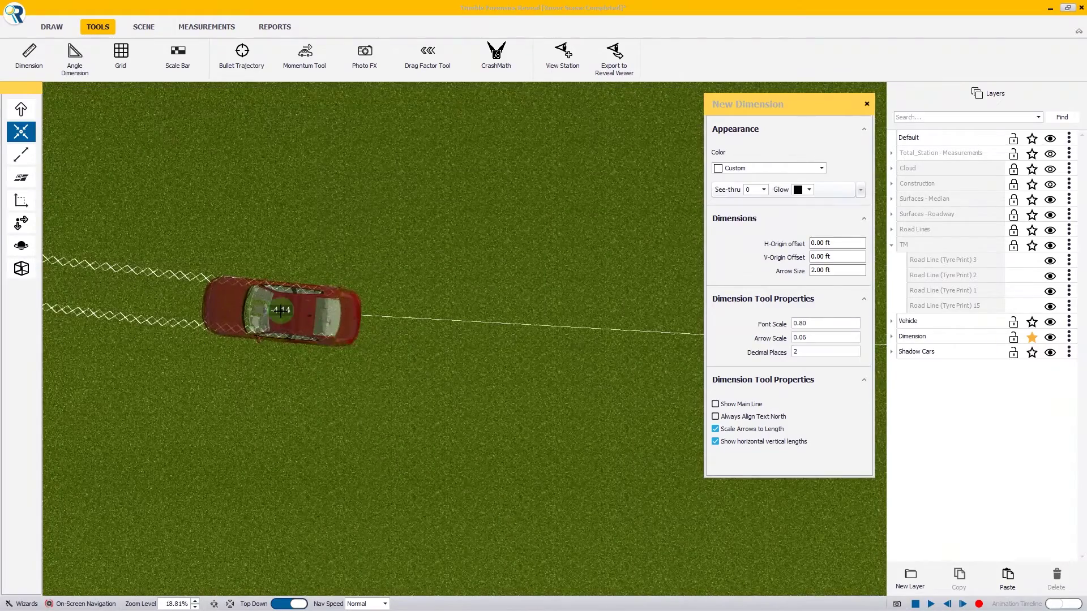
{"action": "left_click", "coordinate": [283, 310]}
Examine the long dimension across the crossover and the short one between the two Chargers on the first median.
{"action": "middle_click_drag", "start_coordinate": [587, 330], "coordinate": [129, 291]}
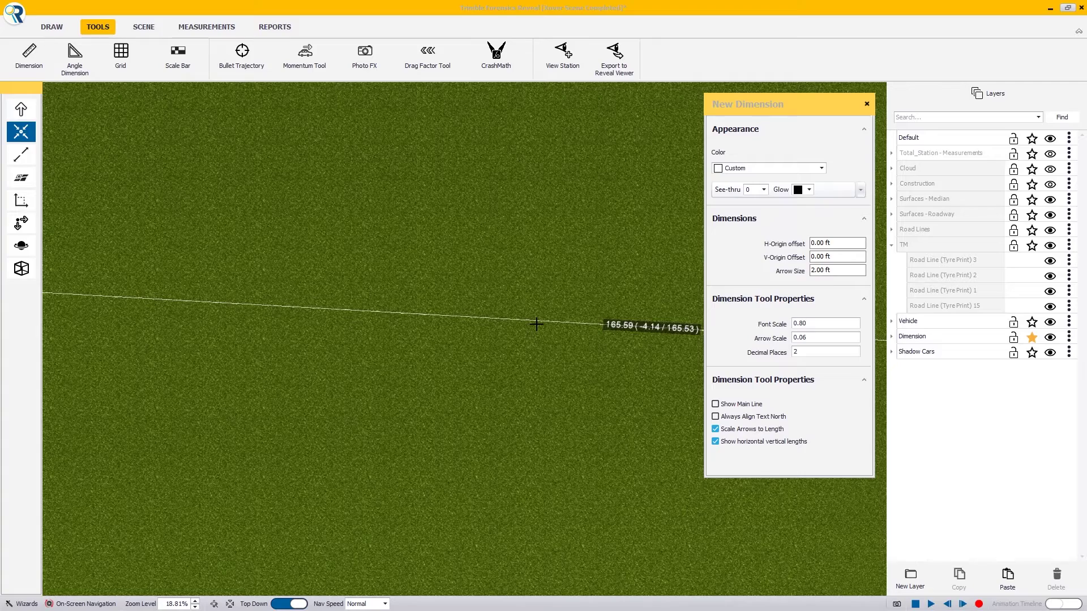
{"action": "scroll", "coordinate": [535, 328], "scroll_direction": "up", "scroll_amount": 2}
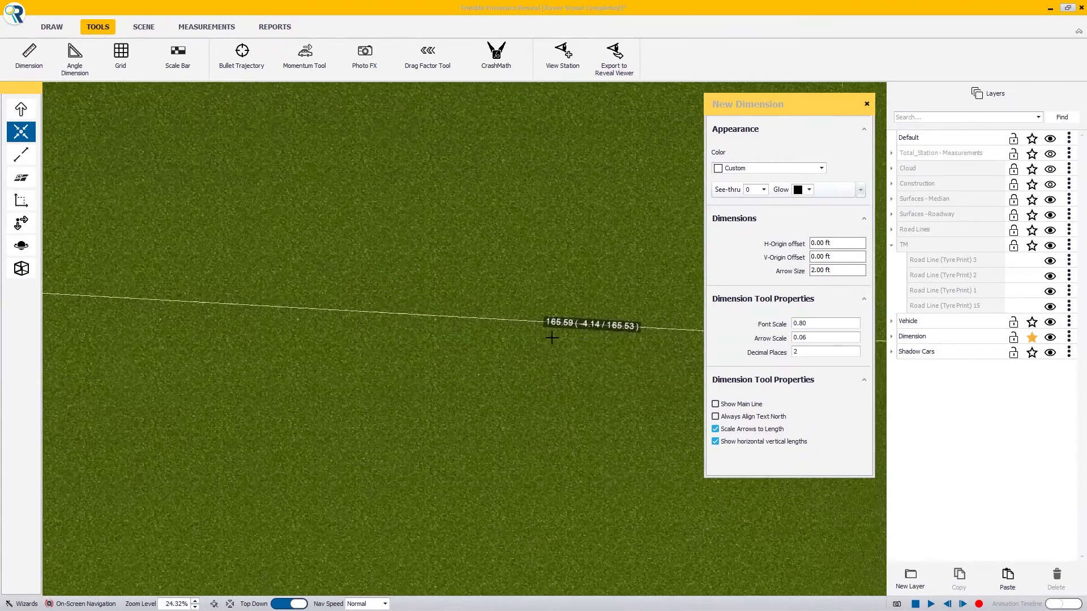
{"action": "middle_click_drag", "start_coordinate": [552, 337], "coordinate": [380, 325]}
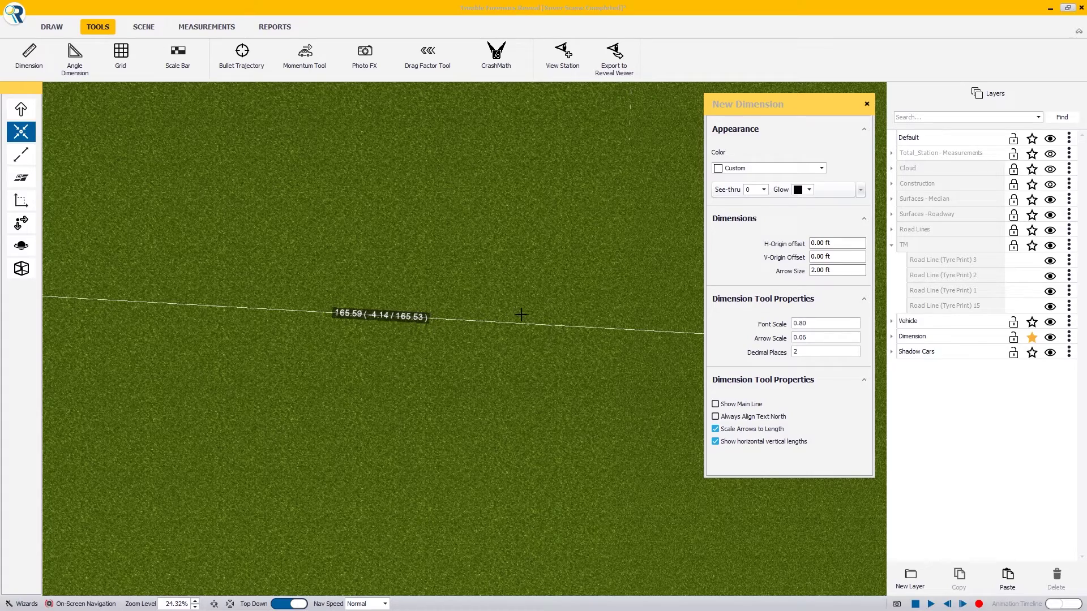
{"action": "middle_click_drag", "start_coordinate": [522, 311], "coordinate": [274, 303]}
{"action": "scroll", "coordinate": [453, 334], "scroll_direction": "down", "scroll_amount": 5}
{"action": "scroll", "coordinate": [243, 342], "scroll_direction": "down", "scroll_amount": 3}
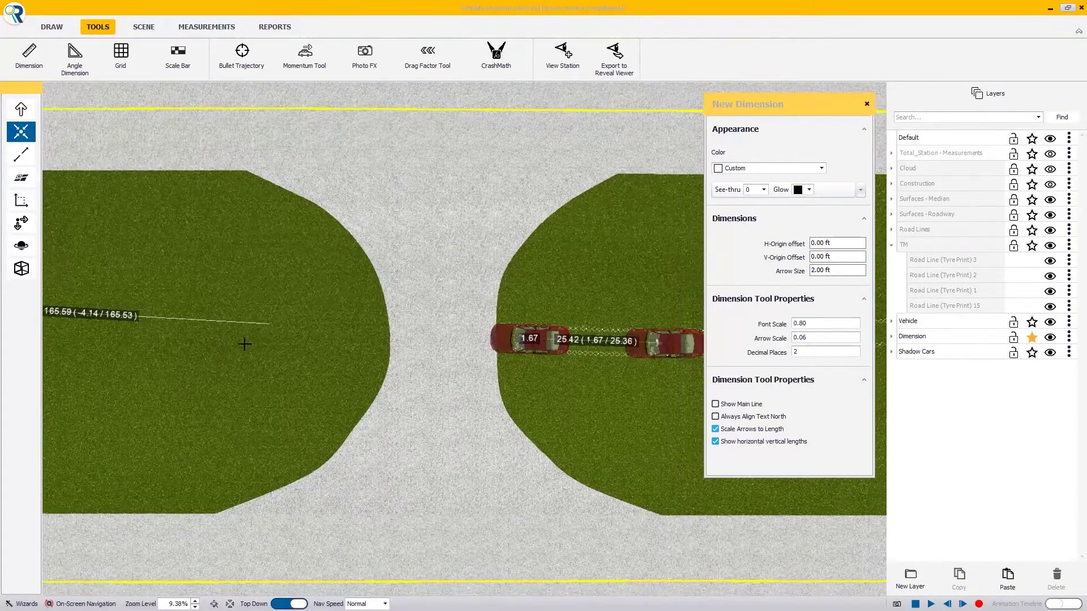
{"action": "scroll", "coordinate": [563, 349], "scroll_direction": "up", "scroll_amount": 3}
{"action": "middle_click_drag", "start_coordinate": [563, 350], "coordinate": [378, 326]}
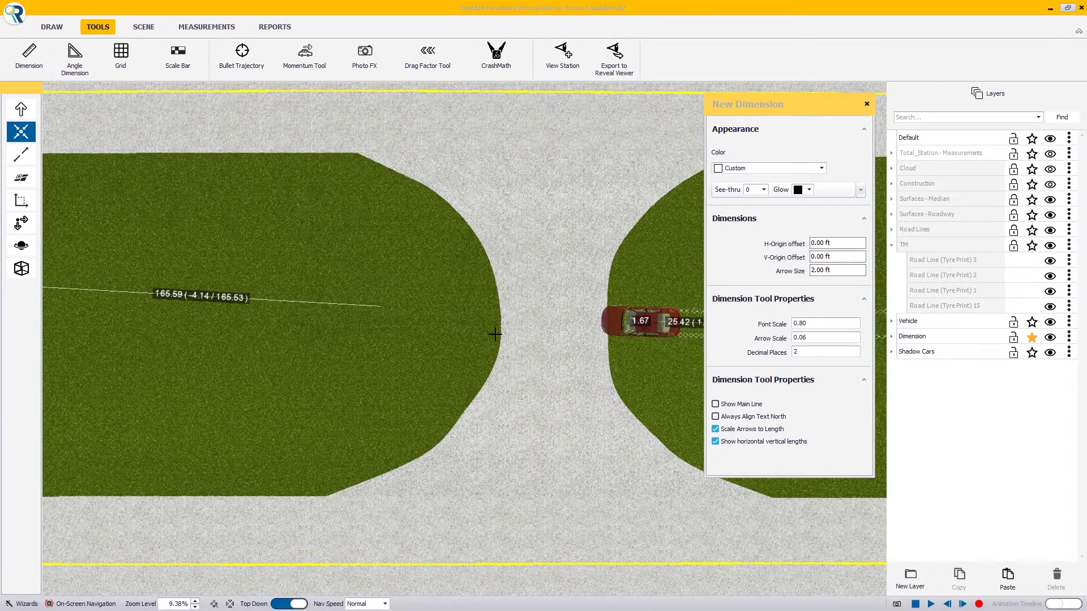
{"action": "scroll", "coordinate": [510, 342], "scroll_direction": "down", "scroll_amount": 1}
{"action": "middle_click_drag", "start_coordinate": [531, 343], "coordinate": [458, 353]}
{"action": "scroll", "coordinate": [573, 336], "scroll_direction": "up", "scroll_amount": 5}
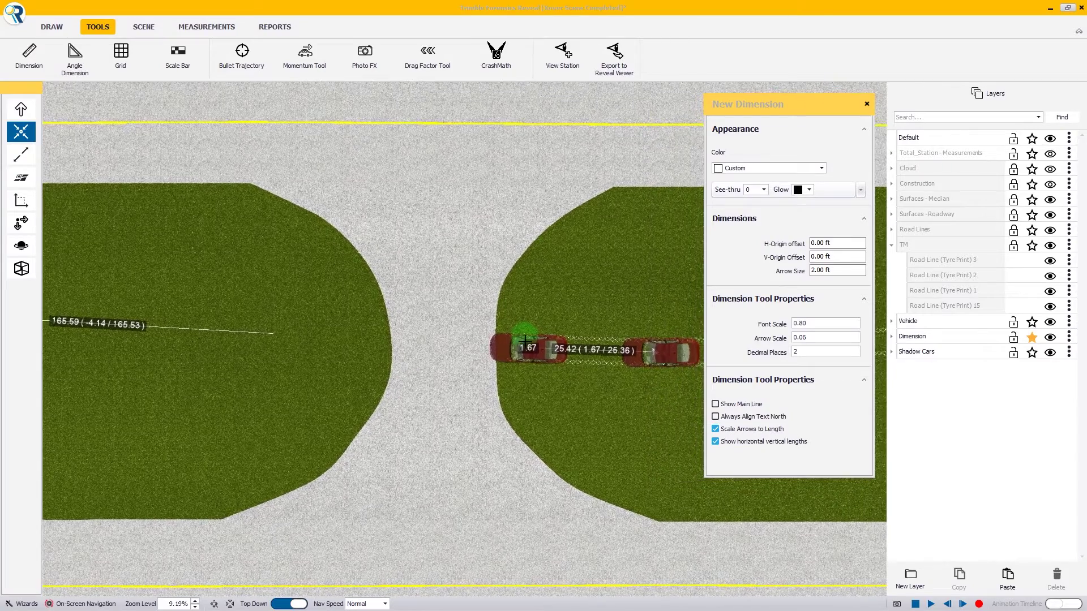
{"action": "middle_click_drag", "start_coordinate": [572, 337], "coordinate": [450, 323]}
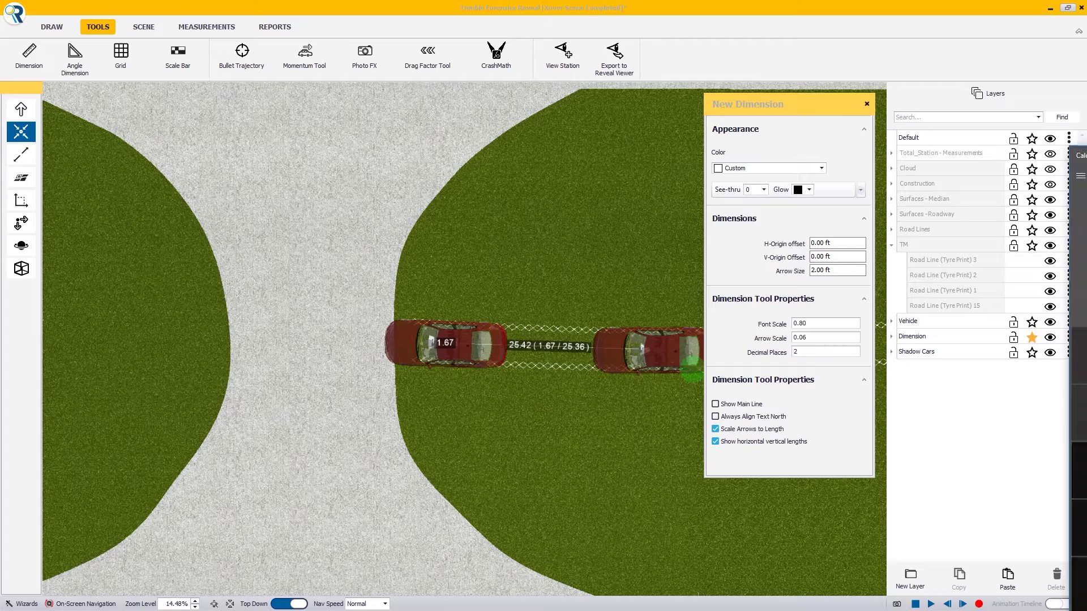
Switch to Calculator and divide 1.64 by 25.36 to get the slope between the first median's two Chargers.
{"action": "left_click_drag", "start_coordinate": [657, 68], "coordinate": [168, 59]}
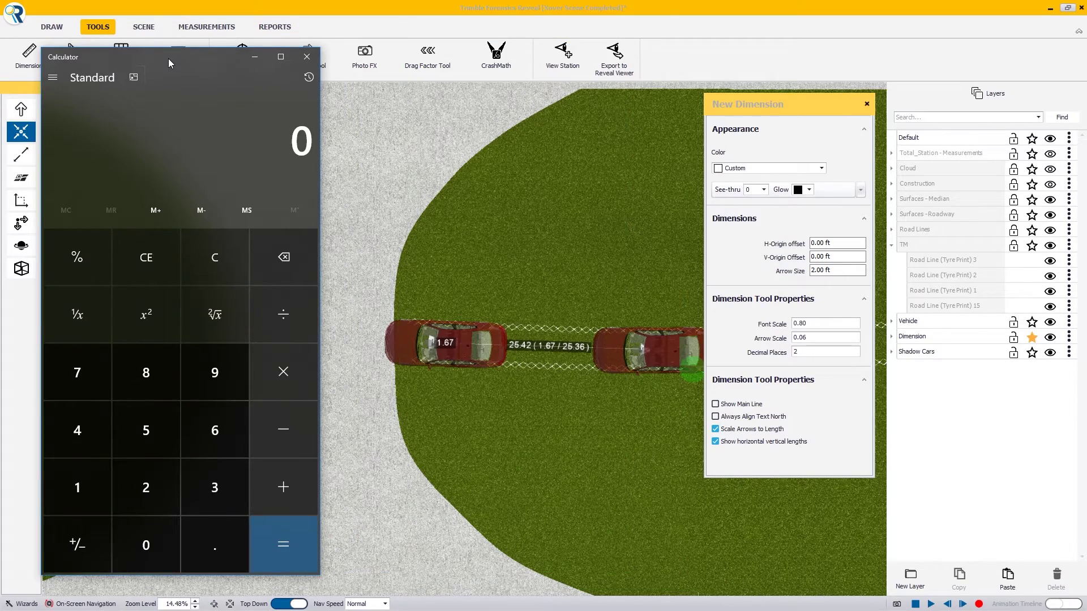
{"action": "type", "text": "1.64"}
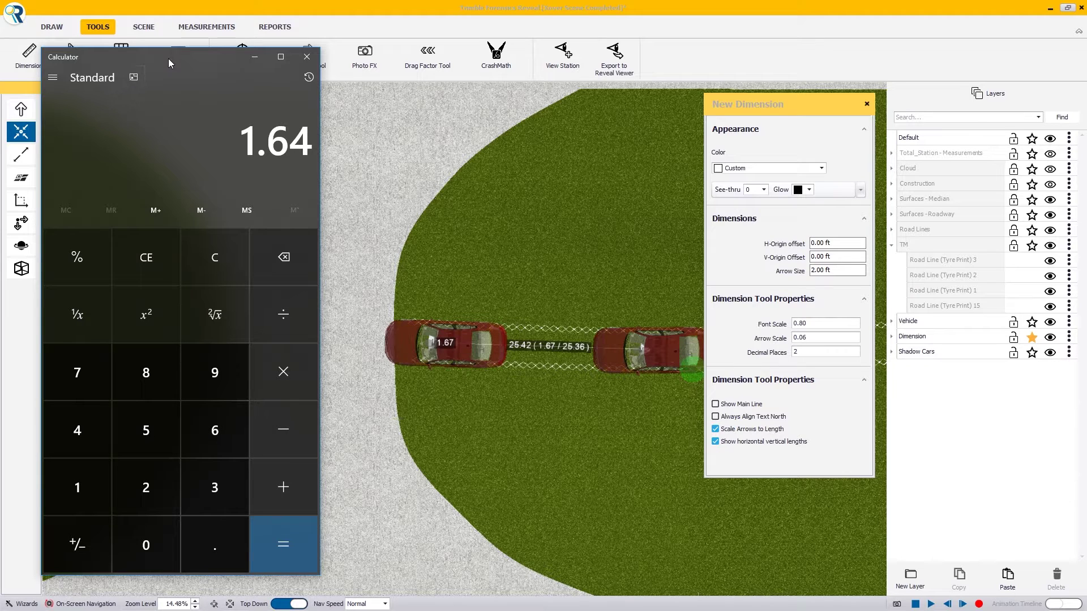
{"action": "type", "text": "/25.36"}
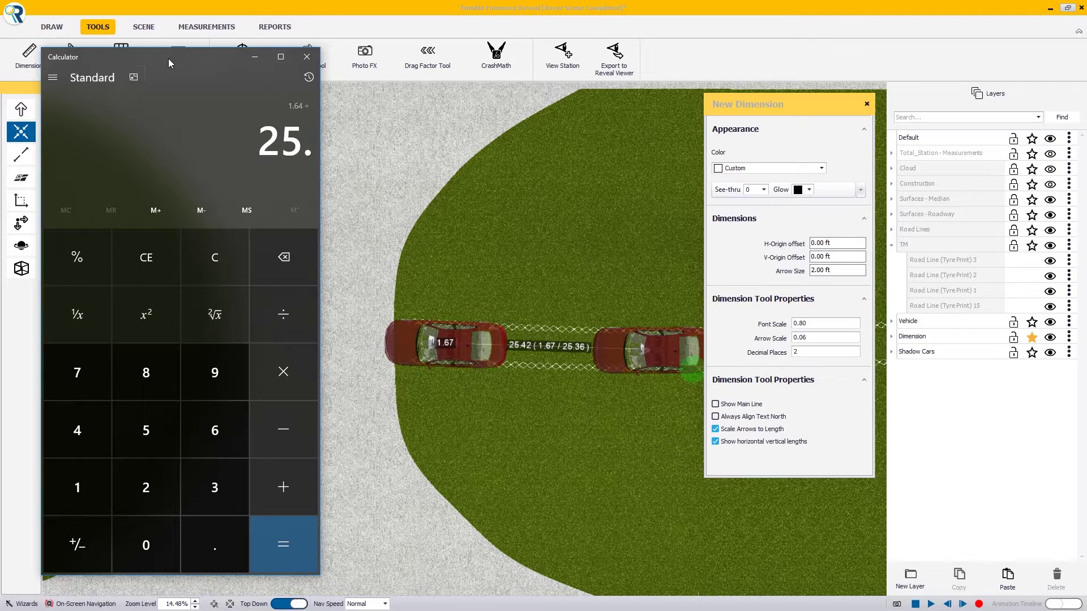
{"action": "key", "text": "Return"}
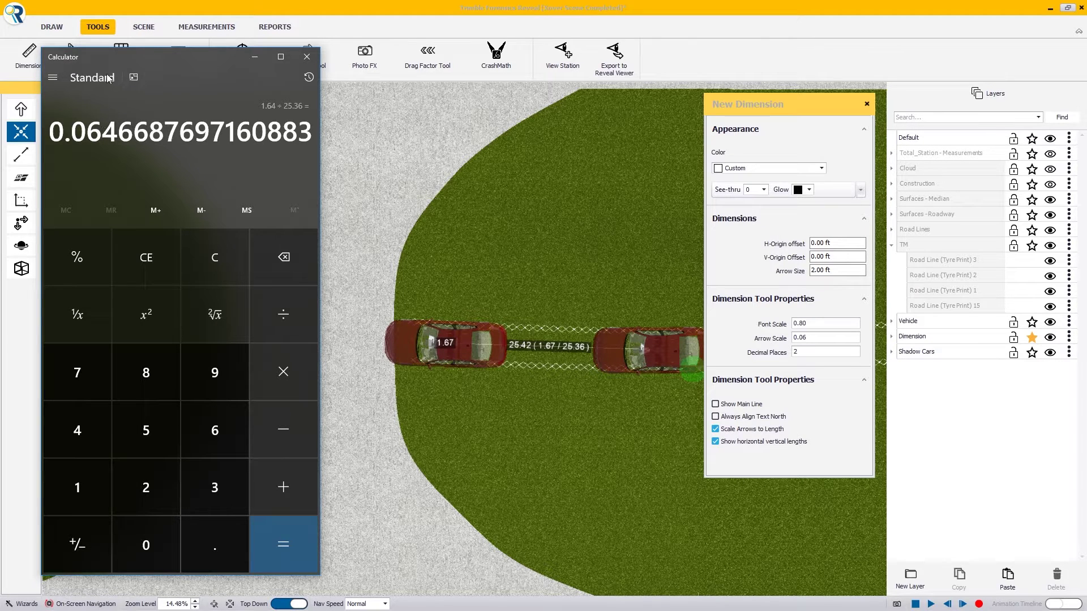
{"action": "left_click_drag", "start_coordinate": [131, 57], "coordinate": [224, 57]}
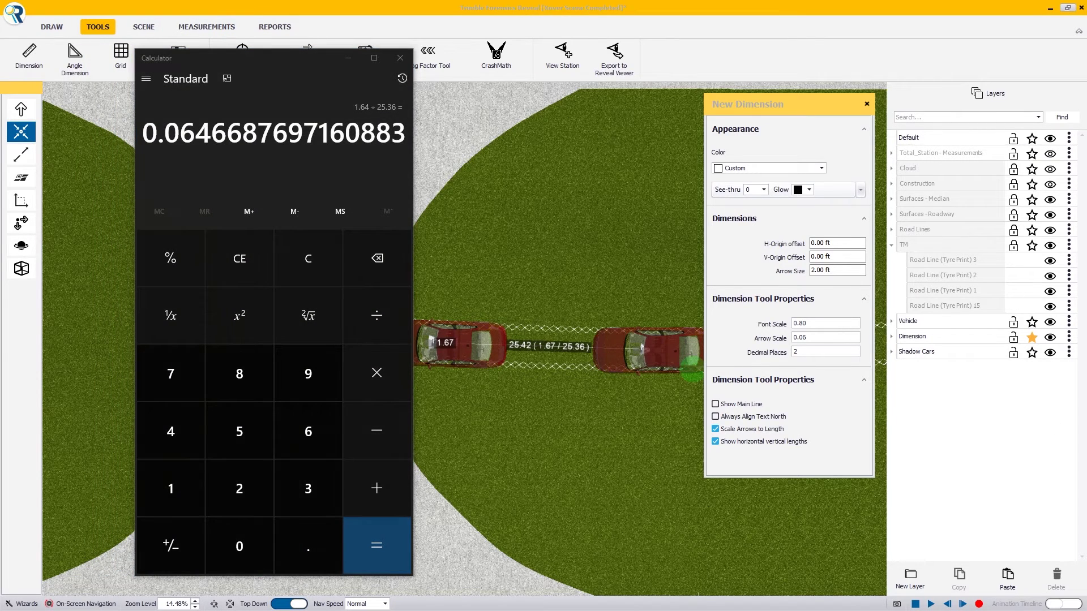
Return to Trimble Forensics Reveal, launch CrashMath, and move and resize its window so the short dimension between the Chargers stays readable.
{"action": "left_click", "coordinate": [425, 11]}
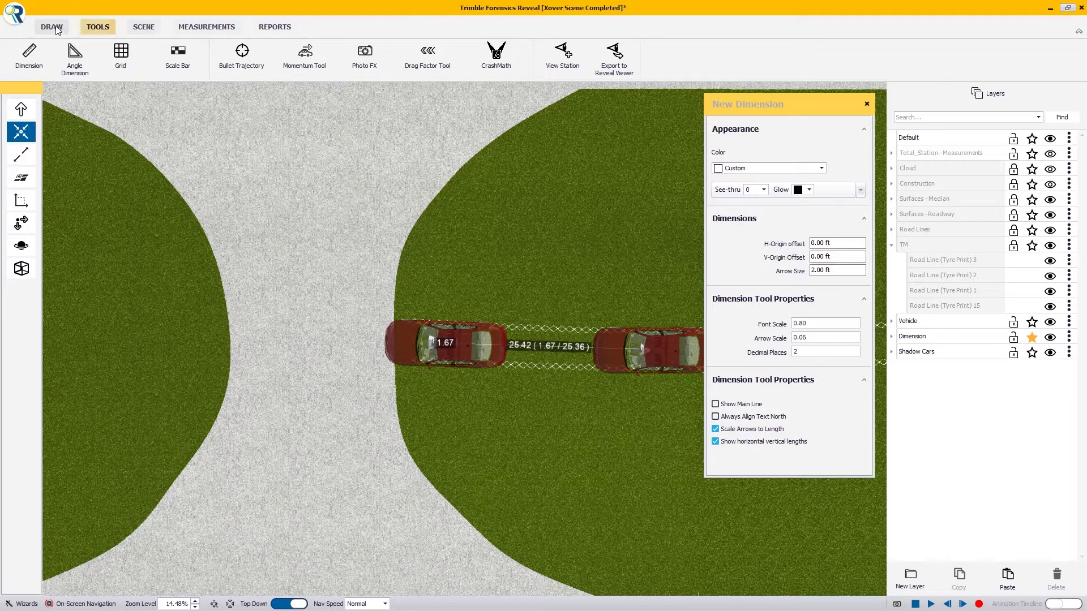
{"action": "left_click", "coordinate": [93, 30]}
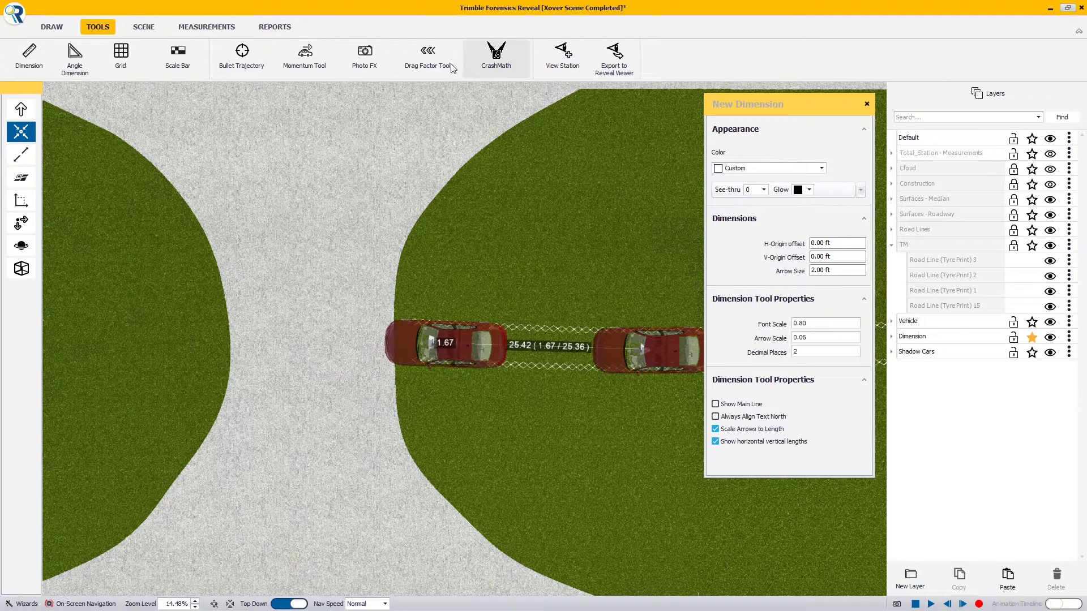
{"action": "left_click", "coordinate": [481, 65]}
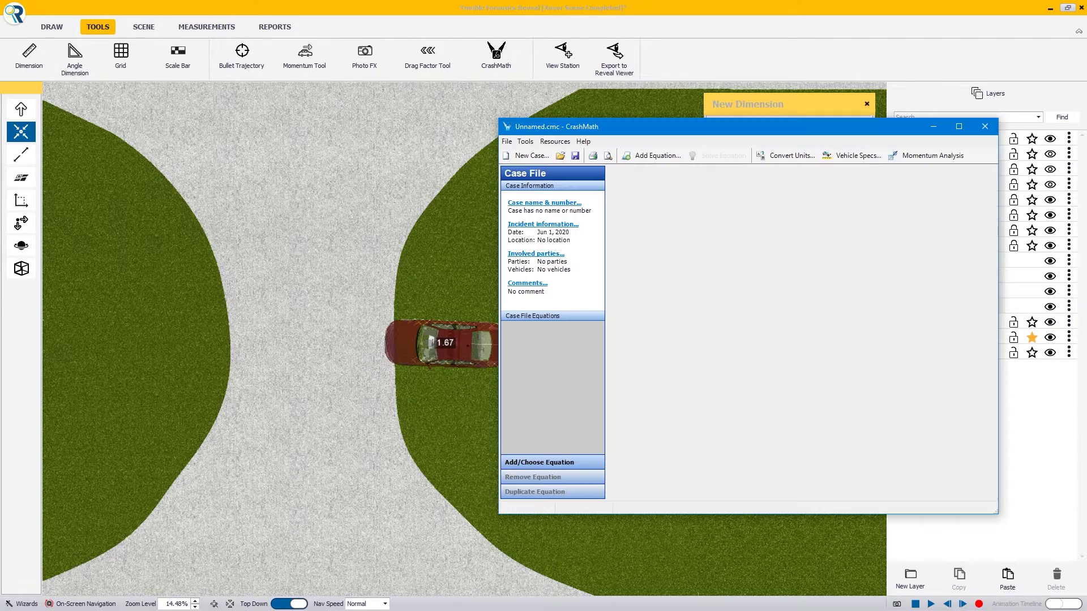
{"action": "left_click_drag", "start_coordinate": [851, 126], "coordinate": [364, 54]}
{"action": "left_click_drag", "start_coordinate": [508, 436], "coordinate": [445, 505]}
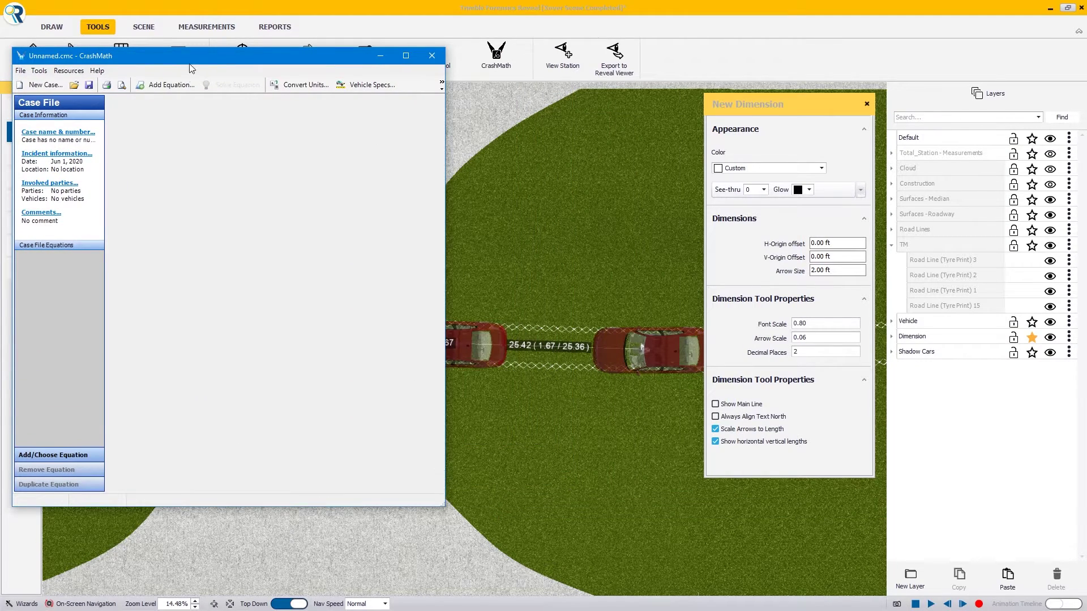
Move the CrashMath window and the New Dimension panel aside so the dimensioned cars are uncovered, and return to CrashMath.
{"action": "left_click_drag", "start_coordinate": [190, 62], "coordinate": [181, 35]}
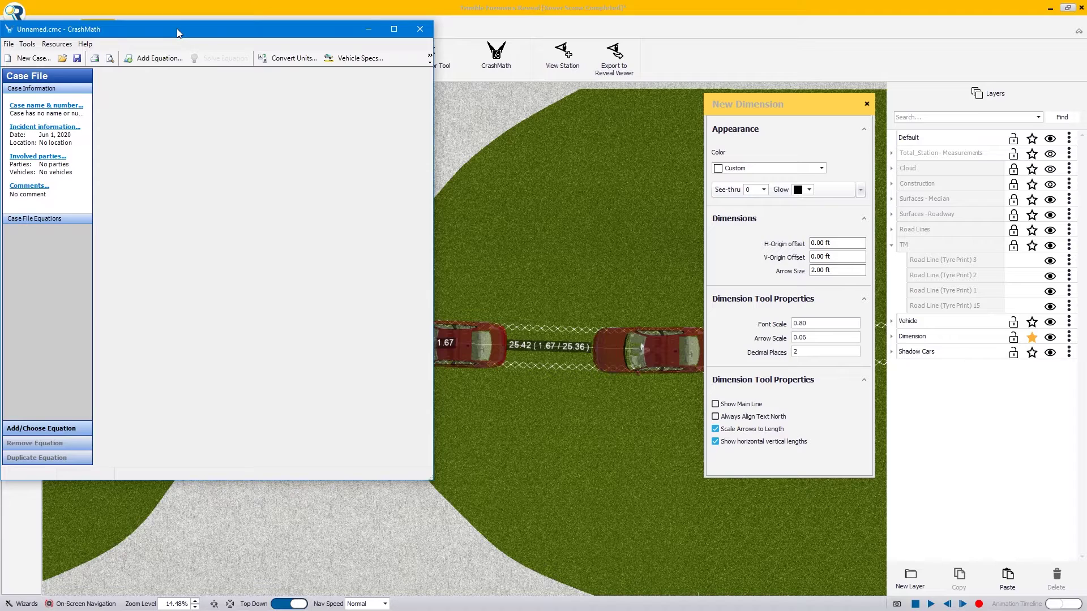
{"action": "left_click_drag", "start_coordinate": [176, 28], "coordinate": [177, 9]}
{"action": "middle_click_drag", "start_coordinate": [551, 357], "coordinate": [601, 358]}
{"action": "left_click_drag", "start_coordinate": [804, 107], "coordinate": [986, 95]}
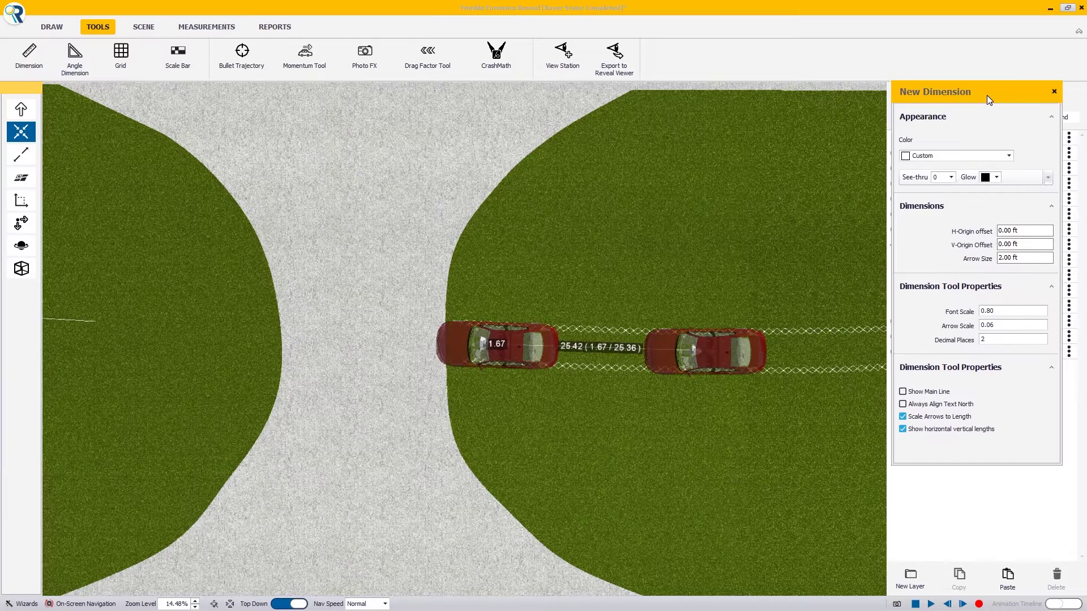
{"action": "key", "text": "alt+Tab"}
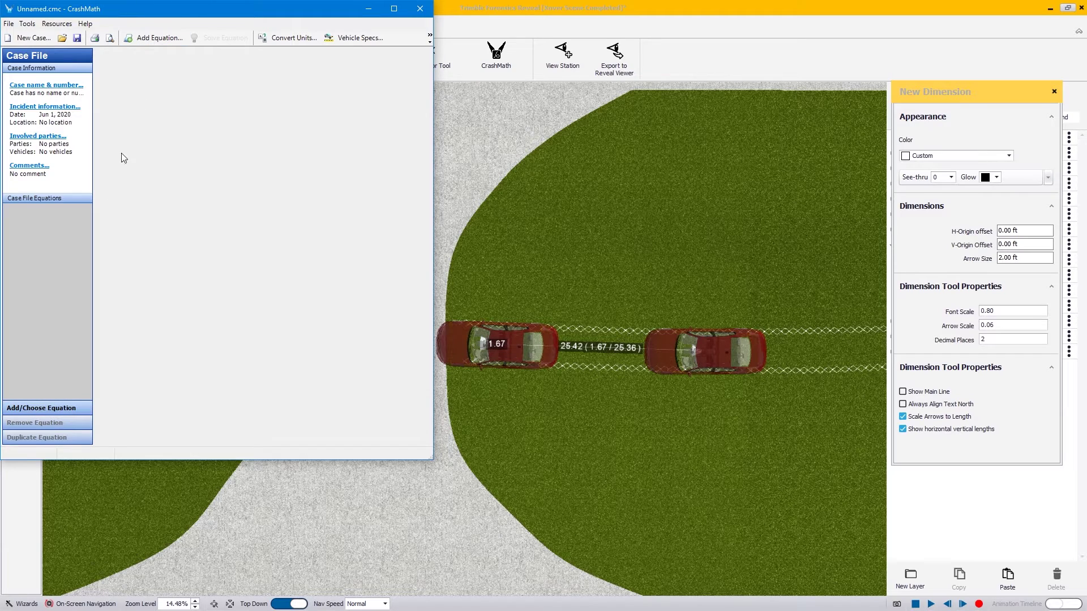
Open the equation library for the case, enlarge its window and show the Airborne category.
{"action": "left_click", "coordinate": [39, 410]}
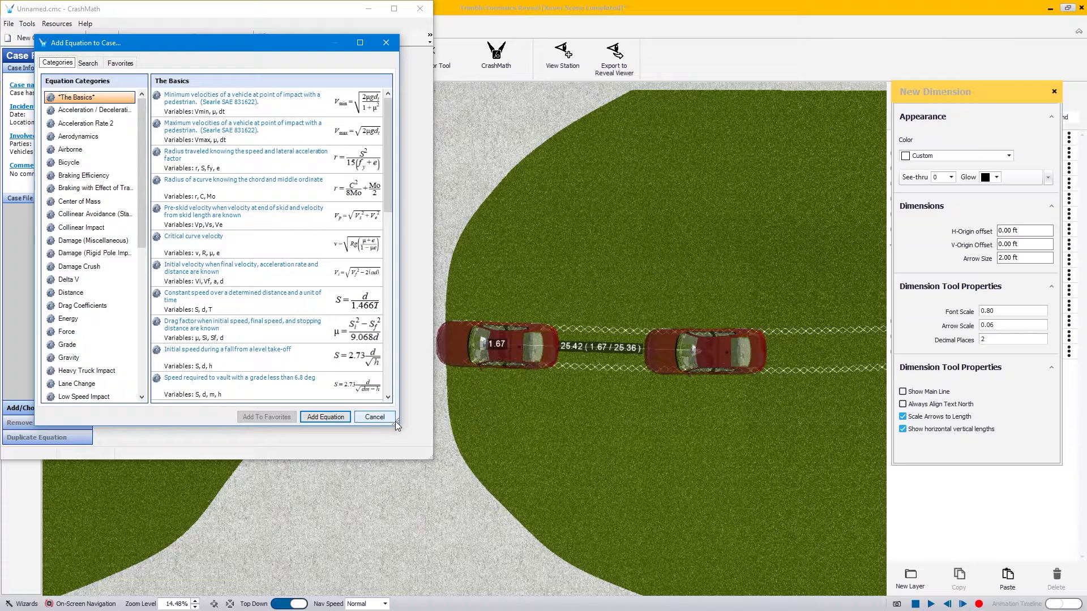
{"action": "left_click_drag", "start_coordinate": [396, 423], "coordinate": [414, 442]}
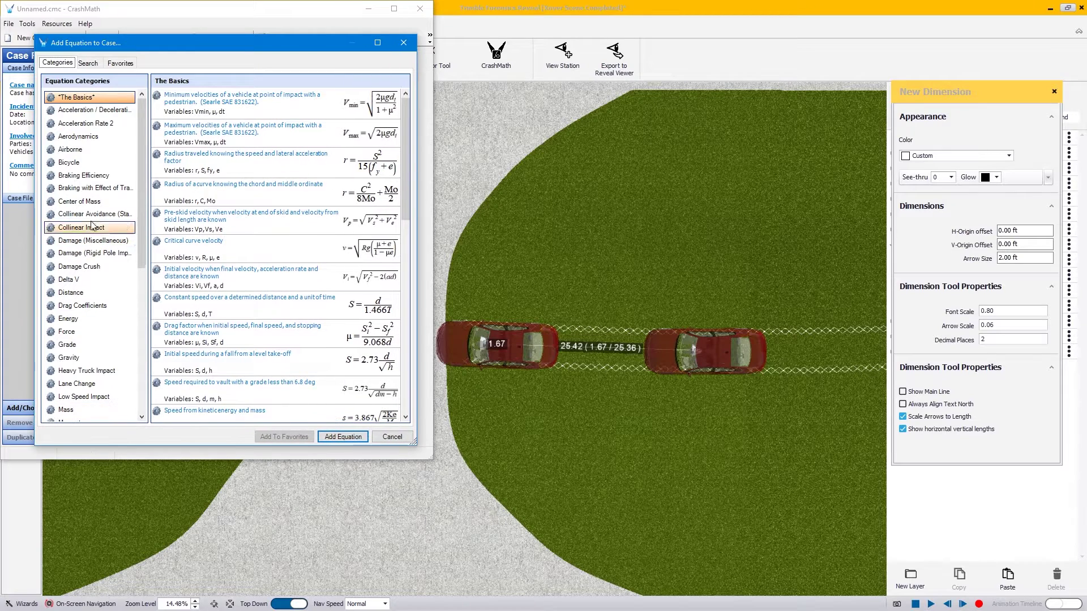
{"action": "left_click", "coordinate": [143, 118]}
{"action": "left_click_drag", "start_coordinate": [143, 118], "coordinate": [130, 73]}
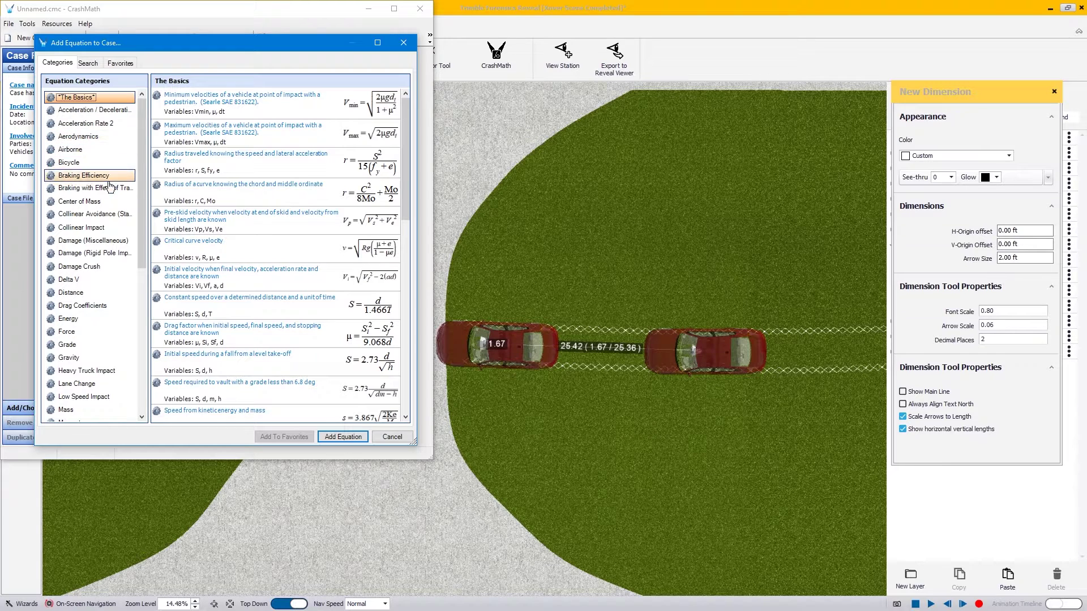
{"action": "left_click", "coordinate": [70, 151]}
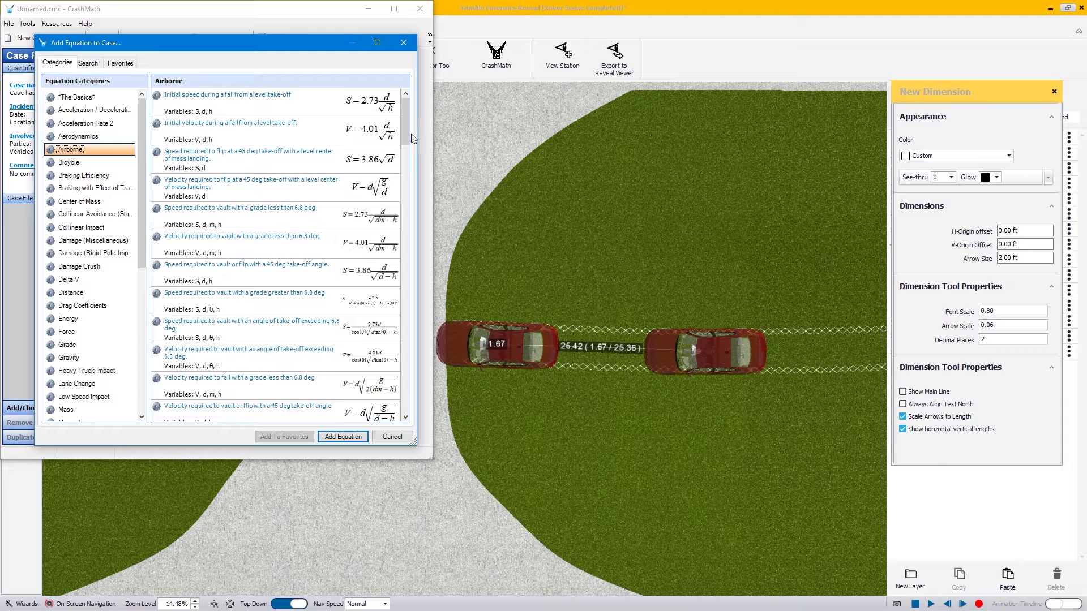
Add the Airborne equation "Velocity required to vault with a grade less than 6.8 deg" to the case.
{"action": "left_click_drag", "start_coordinate": [406, 138], "coordinate": [406, 153]}
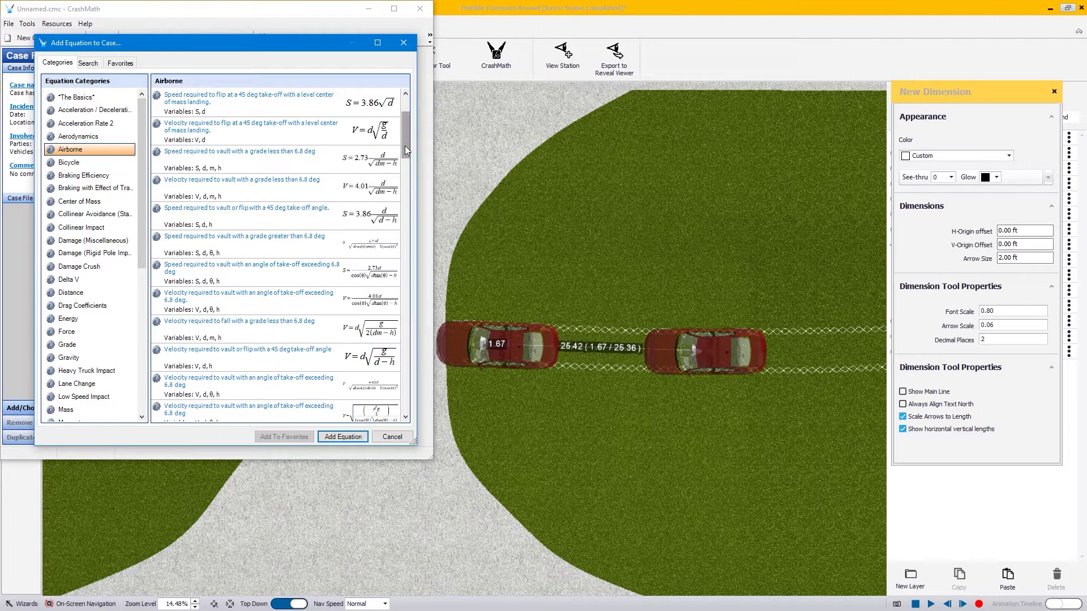
{"action": "left_click", "coordinate": [406, 417]}
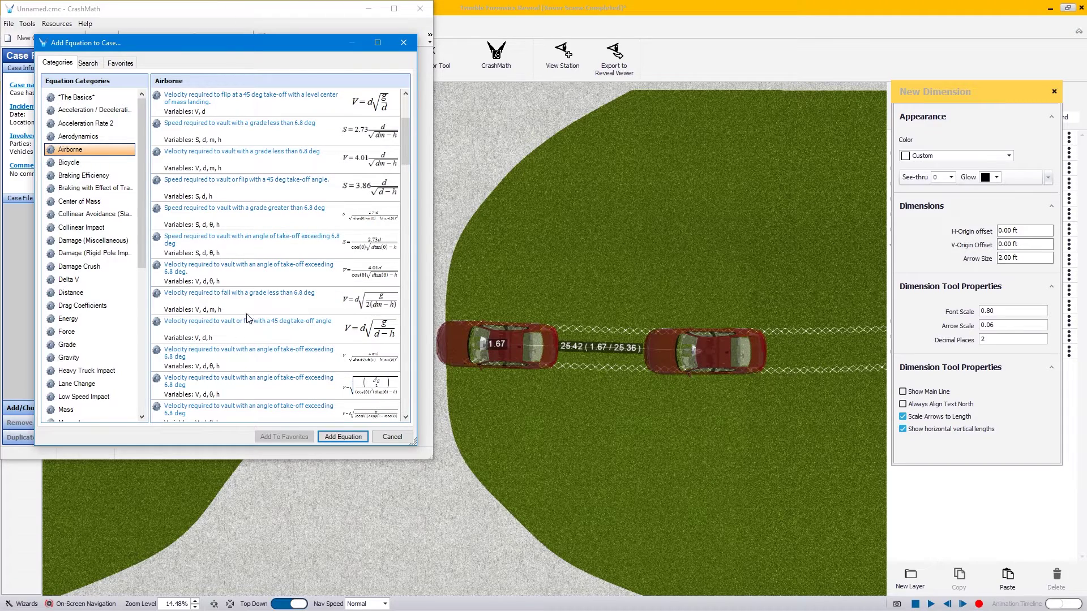
{"action": "scroll", "coordinate": [247, 311], "scroll_direction": "up", "scroll_amount": 1}
{"action": "left_click", "coordinate": [291, 256]}
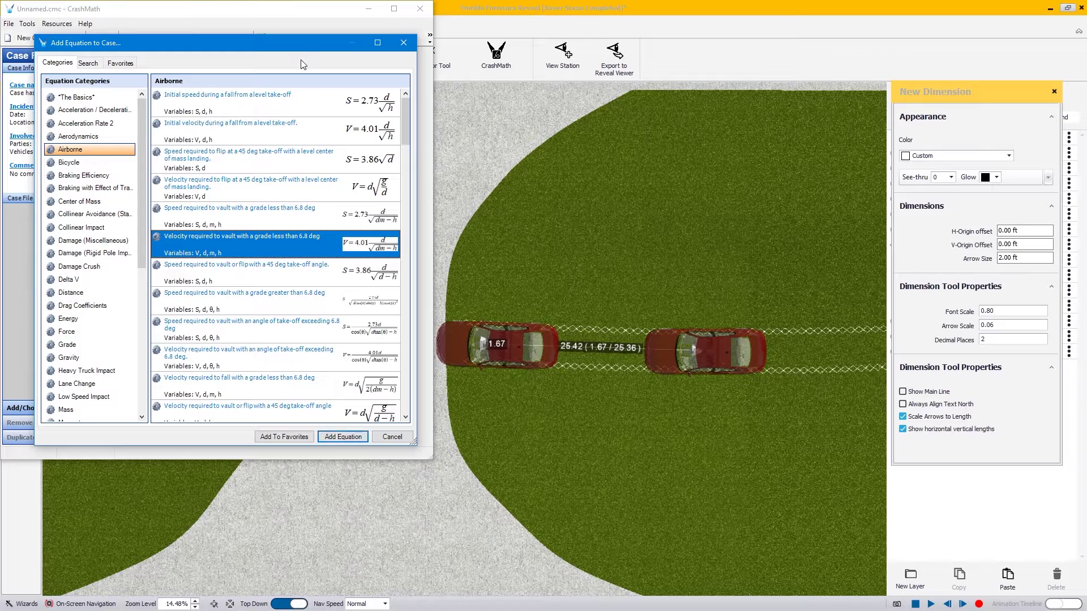
{"action": "left_click_drag", "start_coordinate": [300, 47], "coordinate": [332, 48]}
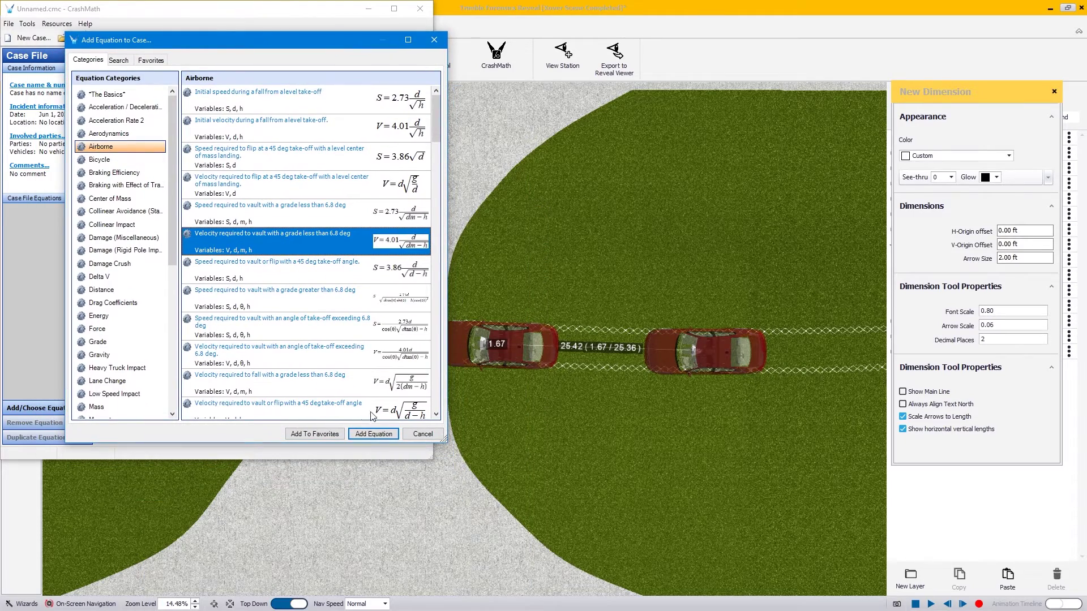
{"action": "left_click", "coordinate": [371, 435]}
Rename the added vault equation as "Speed at Takeoff".
{"action": "double_click", "coordinate": [204, 103]}
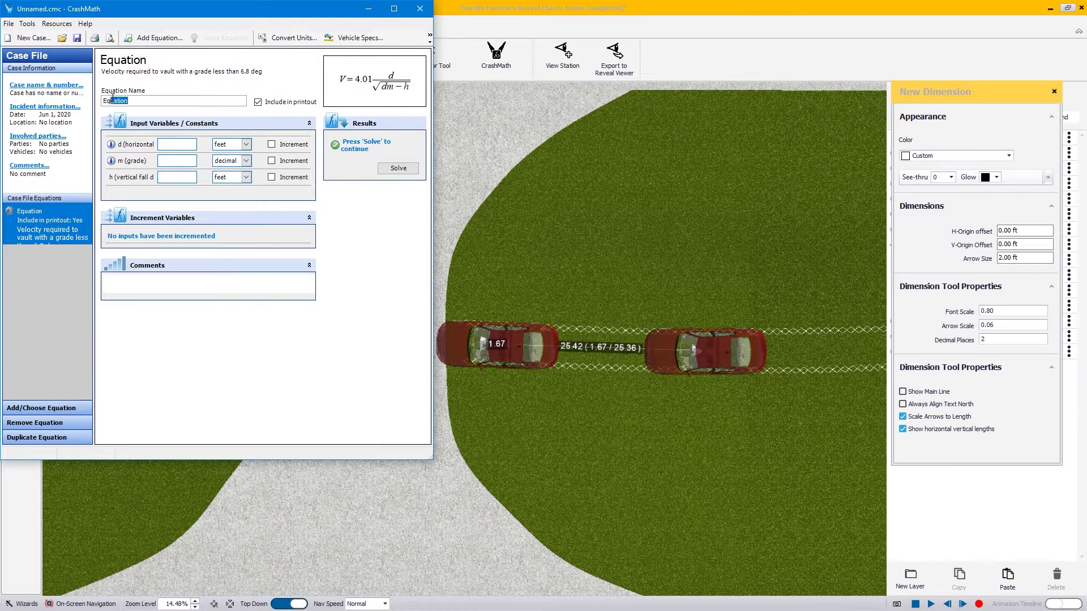
{"action": "type", "text": "Sp"}
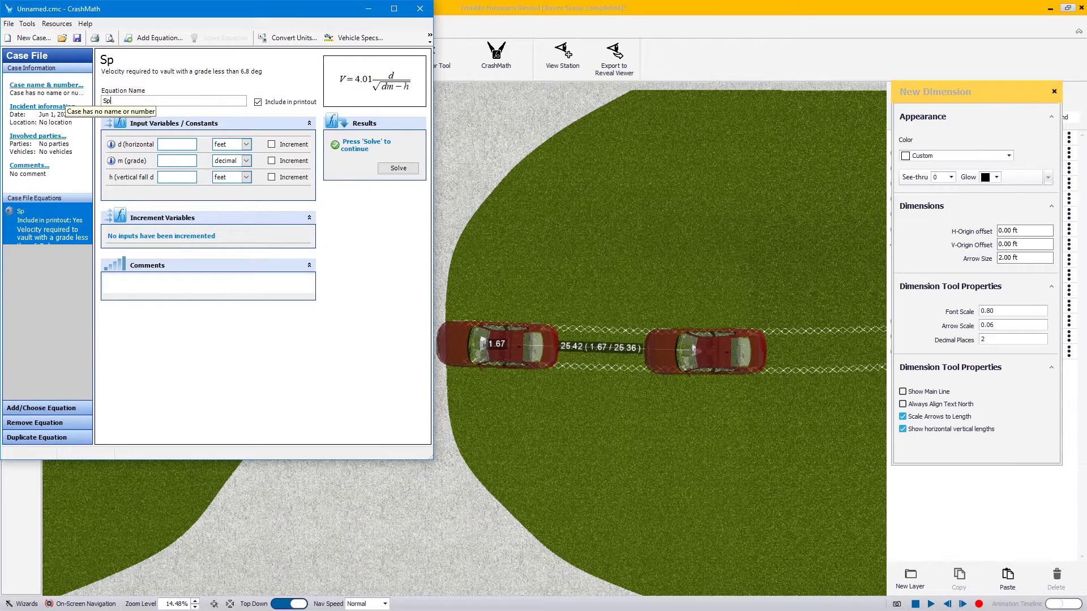
{"action": "type", "text": "eed at Takeoff"}
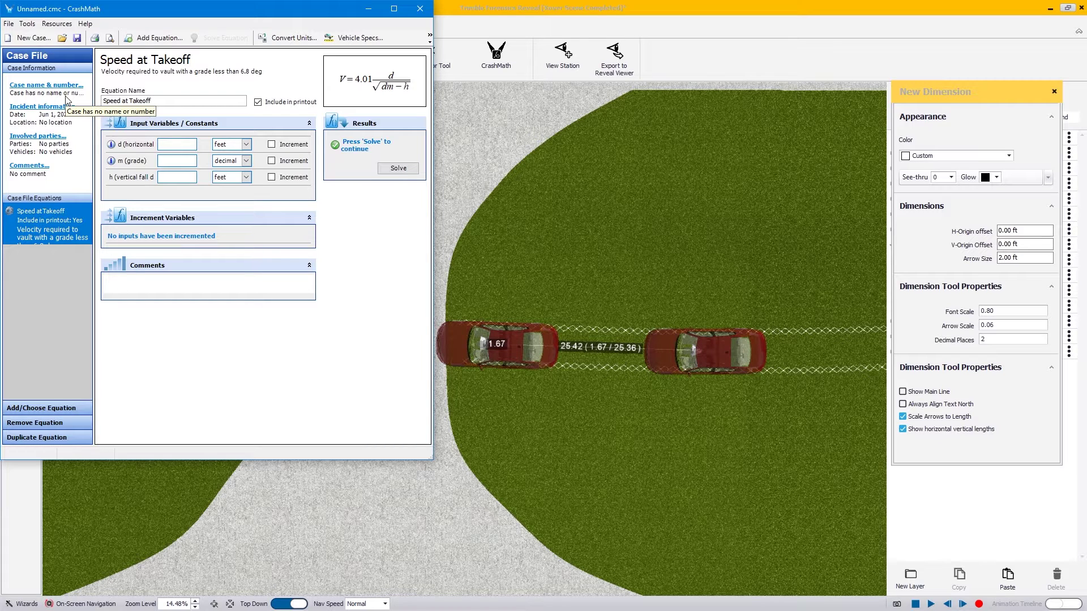
Find the airborne dimension in the scene and set the equation's horizontal distance travelled to 165.53 feet.
{"action": "left_click", "coordinate": [180, 145]}
{"action": "middle_click_drag", "start_coordinate": [568, 286], "coordinate": [893, 282]}
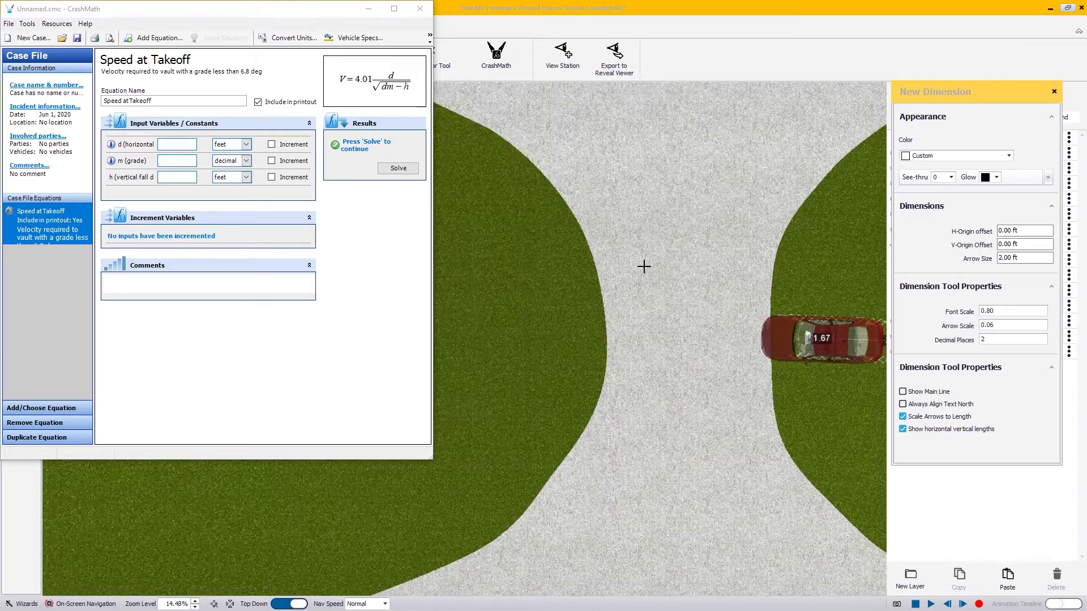
{"action": "middle_click_drag", "start_coordinate": [472, 264], "coordinate": [726, 283]}
{"action": "middle_click_drag", "start_coordinate": [571, 265], "coordinate": [699, 282]}
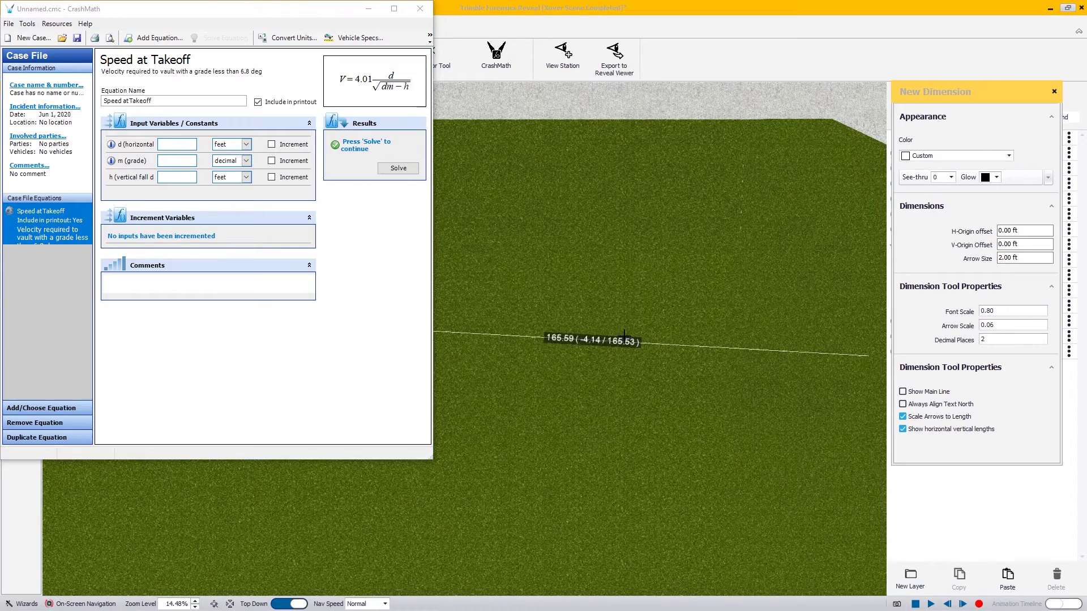
{"action": "left_click", "coordinate": [170, 148]}
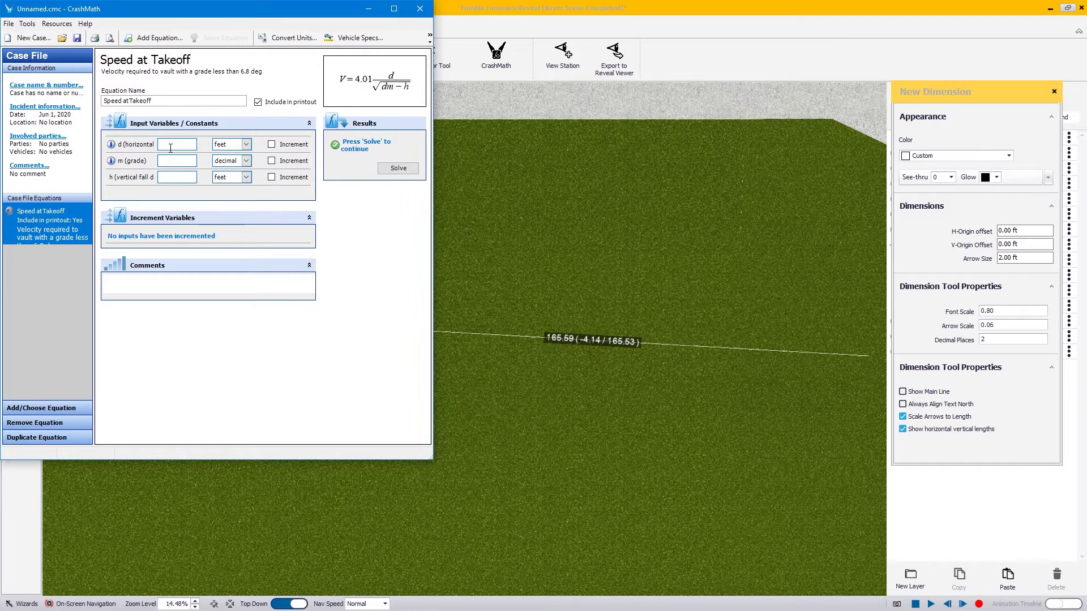
{"action": "type", "text": "165.52"}
{"action": "key", "text": "BackSpace"}
{"action": "type", "text": "3"}
Set the grade to 0.064, using the slope ratio in the Calculator, and the vertical fall distance to -4.14 feet.
{"action": "left_click", "coordinate": [193, 162]}
{"action": "left_click_drag", "start_coordinate": [668, 283], "coordinate": [608, 288]}
{"action": "key", "text": "alt+Tab"}
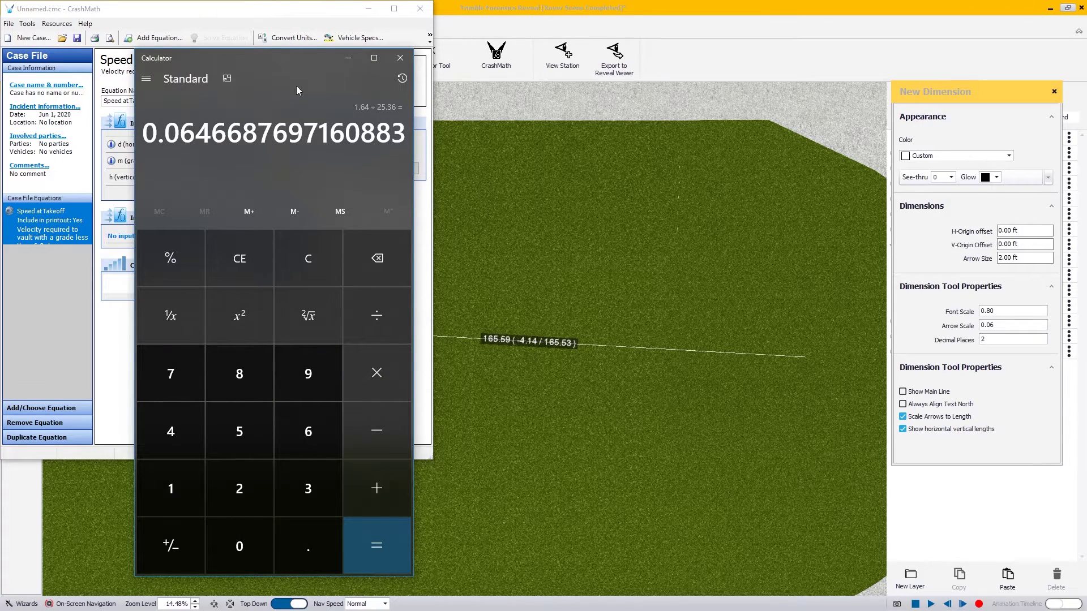
{"action": "left_click", "coordinate": [348, 57]}
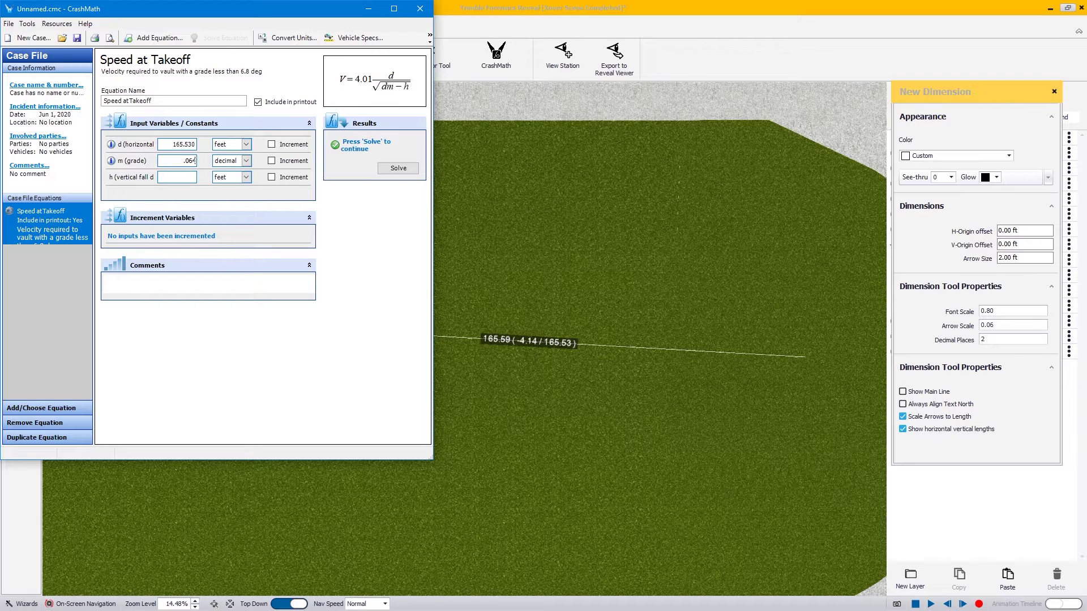
{"action": "left_click", "coordinate": [181, 177]}
{"action": "type", "text": "-4.14"}
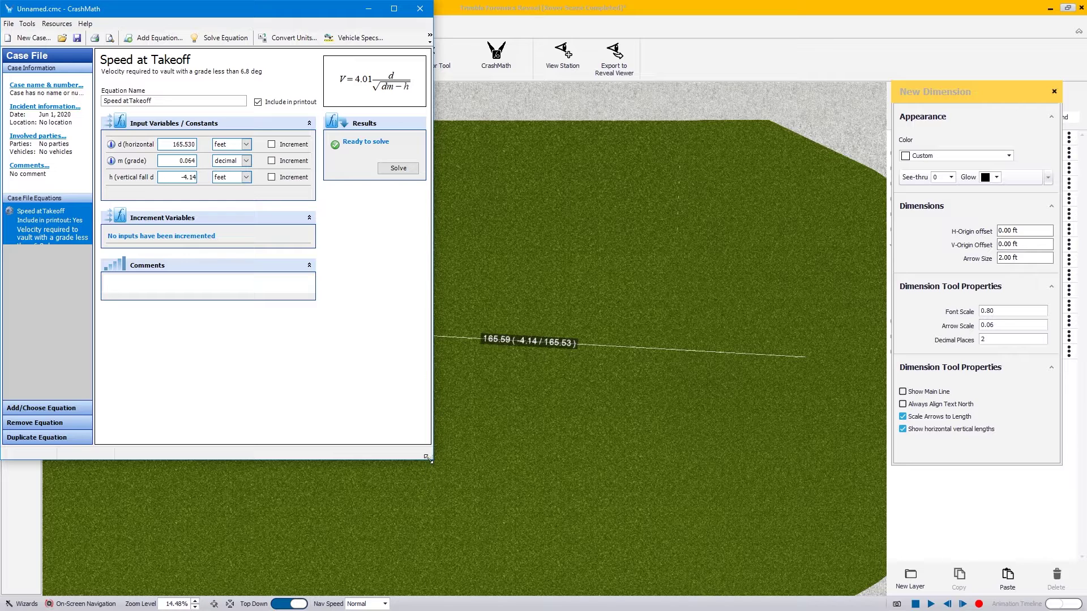
Widen the CrashMath window, solve the takeoff speed equation and show the result in mph.
{"action": "left_click_drag", "start_coordinate": [429, 459], "coordinate": [731, 478]}
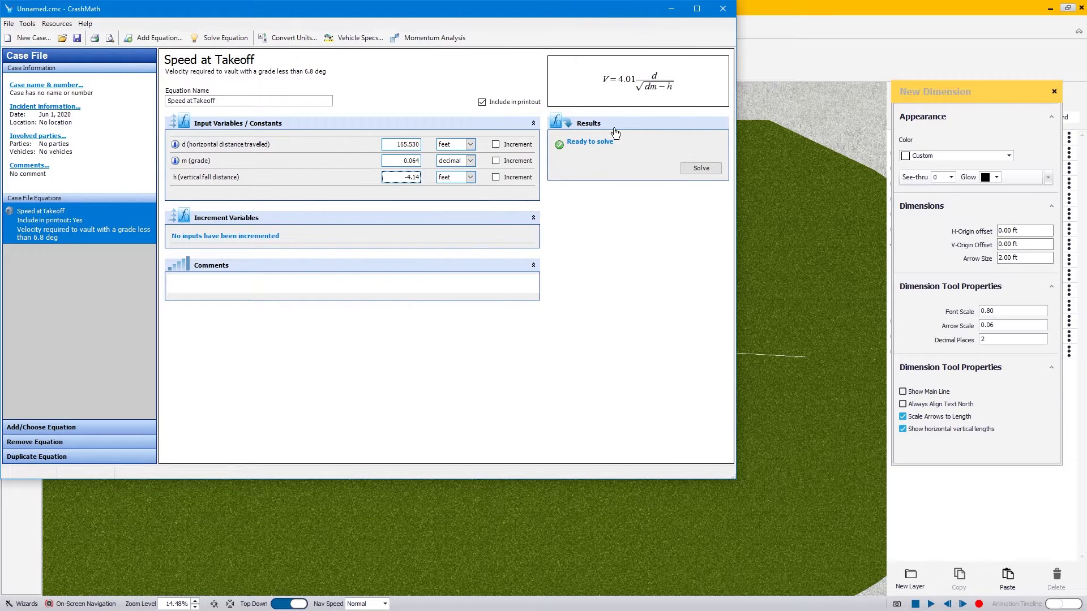
{"action": "left_click", "coordinate": [700, 169]}
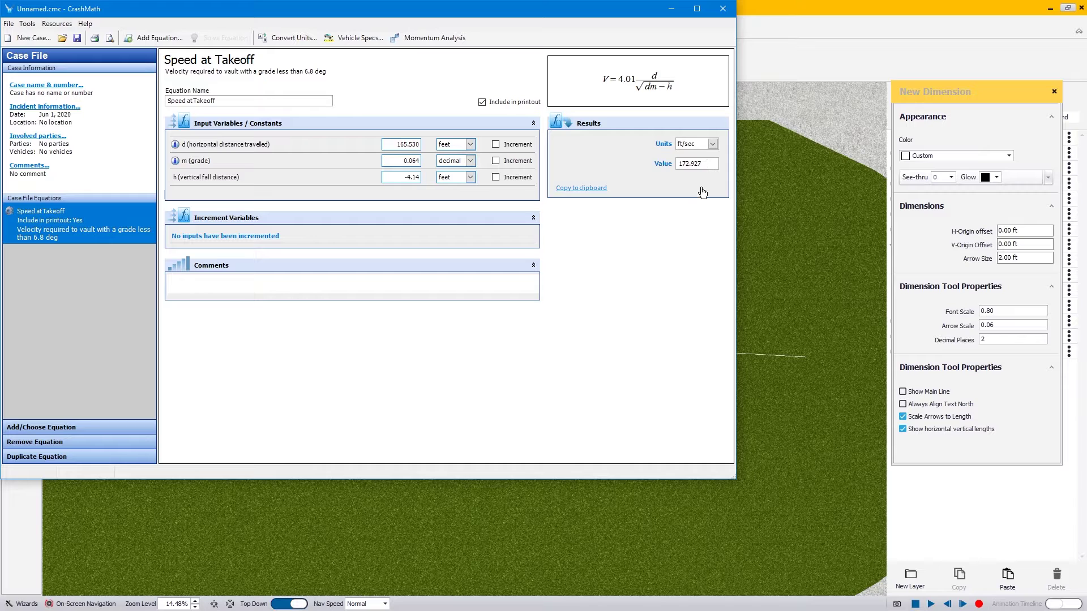
{"action": "left_click", "coordinate": [702, 146]}
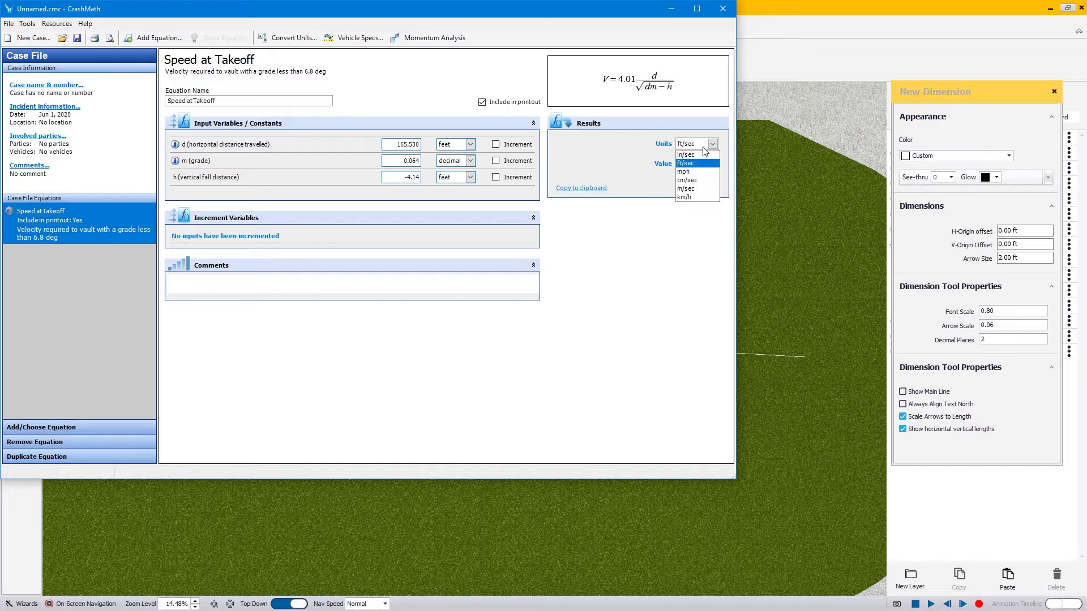
{"action": "left_click", "coordinate": [702, 172]}
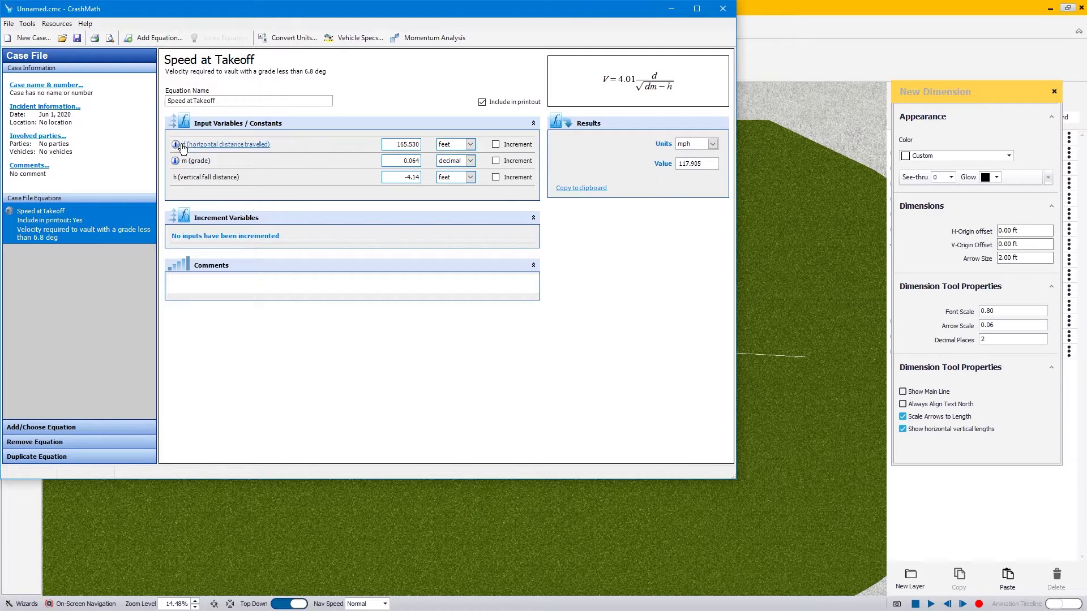
Bring the cars back into the scene view and resize the CrashMath window so its full equation form fits beside them.
{"action": "left_click", "coordinate": [829, 297]}
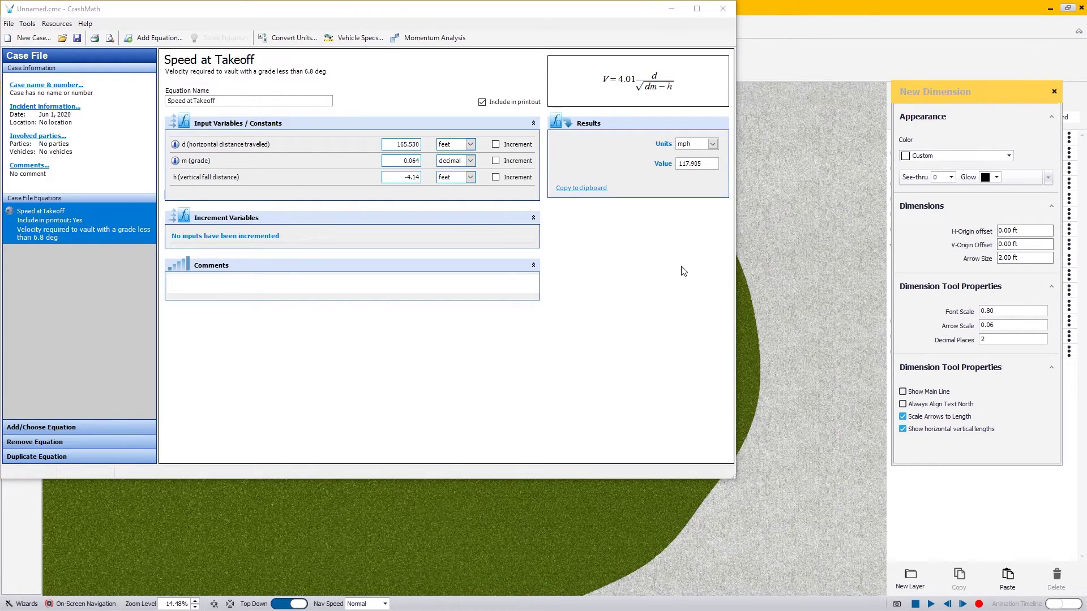
{"action": "left_click", "coordinate": [734, 474]}
{"action": "left_click_drag", "start_coordinate": [706, 468], "coordinate": [432, 379]}
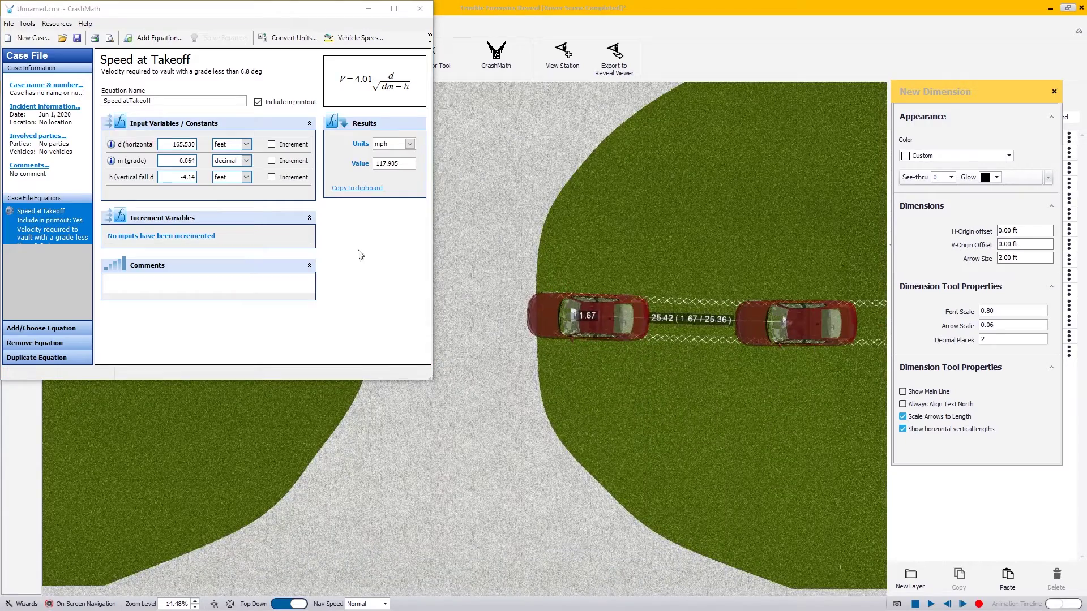
{"action": "left_click_drag", "start_coordinate": [430, 378], "coordinate": [625, 433]}
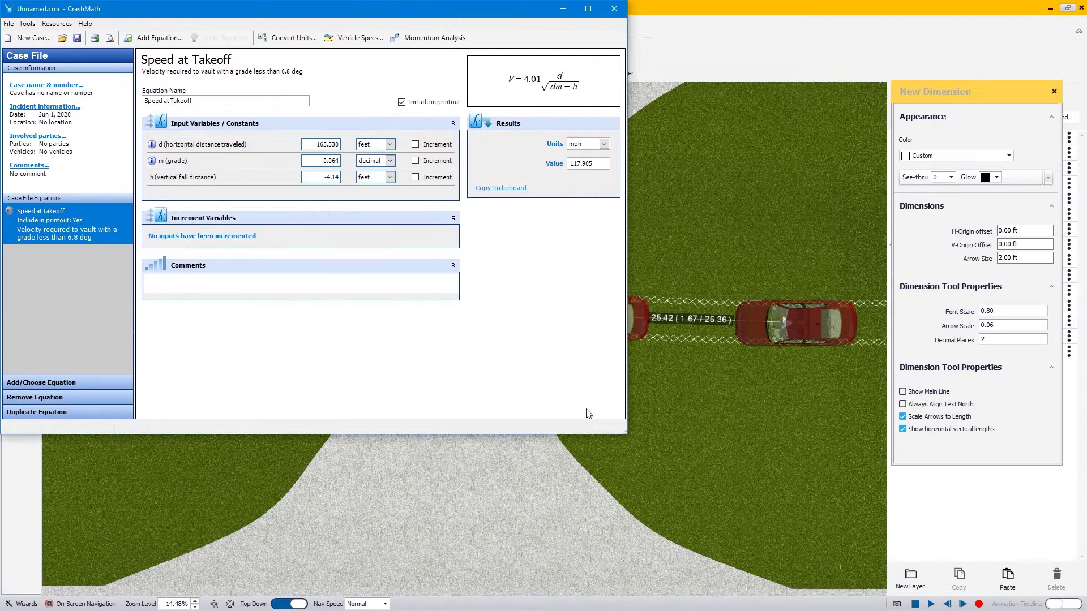
Enter the case number, the case name "Charger Pursuit" and the incident date 05/13/2020 in the case information.
{"action": "left_click", "coordinate": [41, 85]}
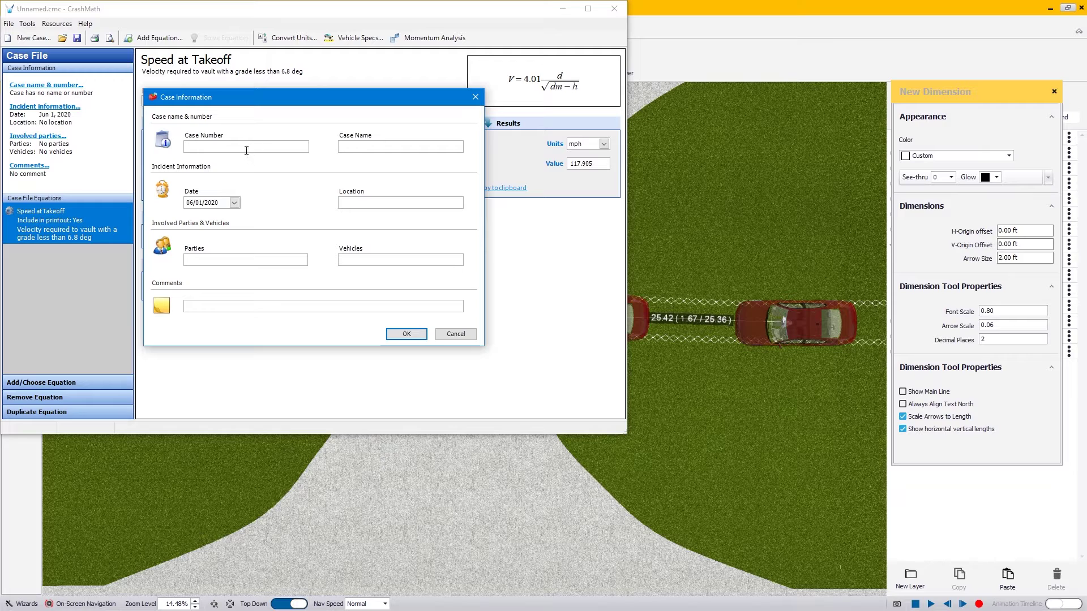
{"action": "type", "text": "L12243"}
{"action": "left_click", "coordinate": [234, 203]}
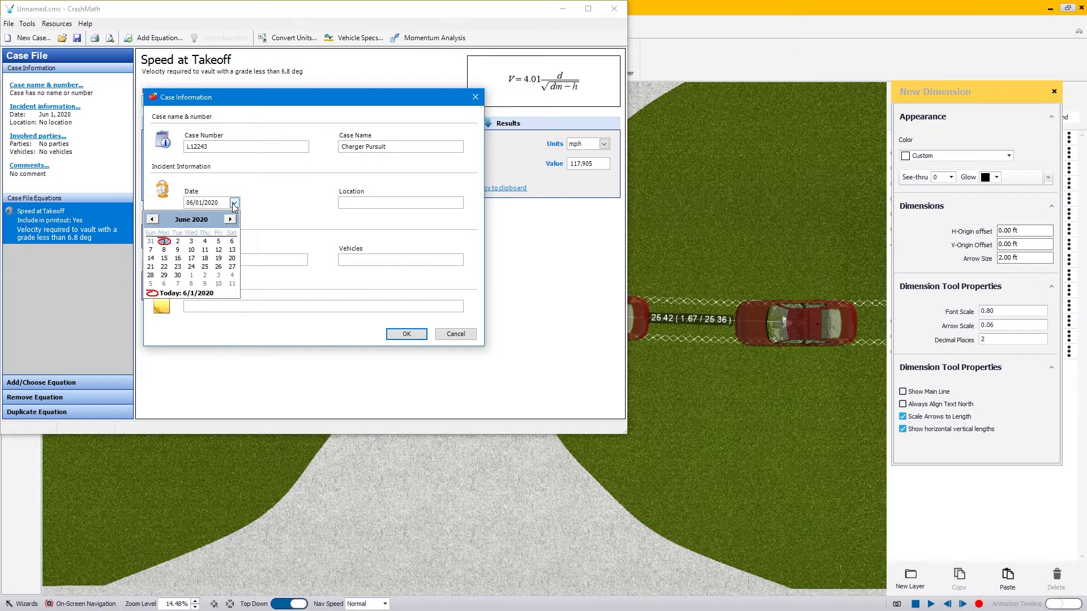
{"action": "left_click", "coordinate": [151, 219]}
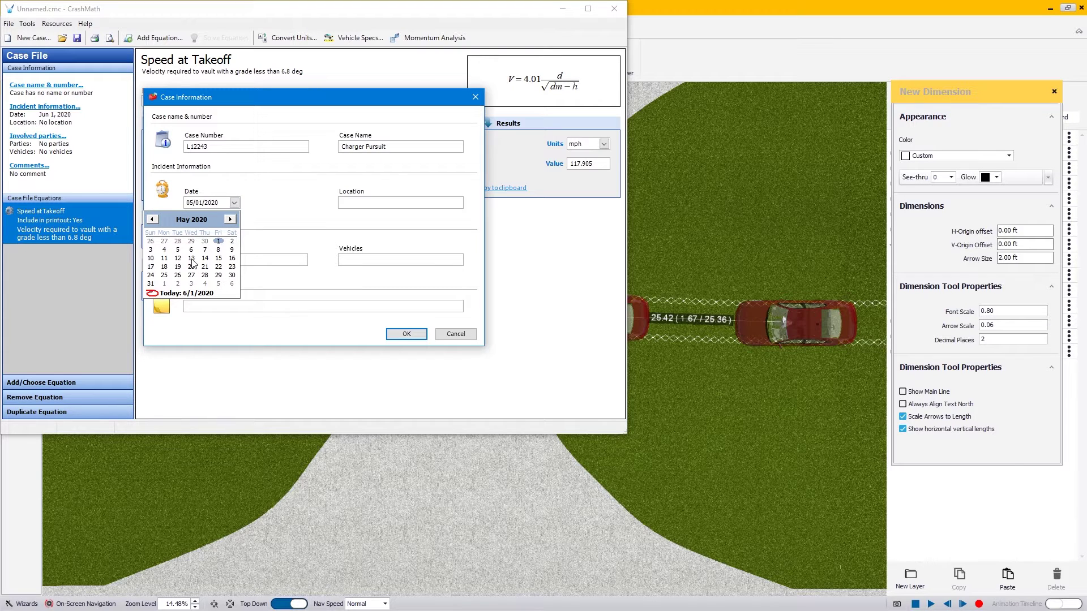
{"action": "left_click", "coordinate": [191, 259]}
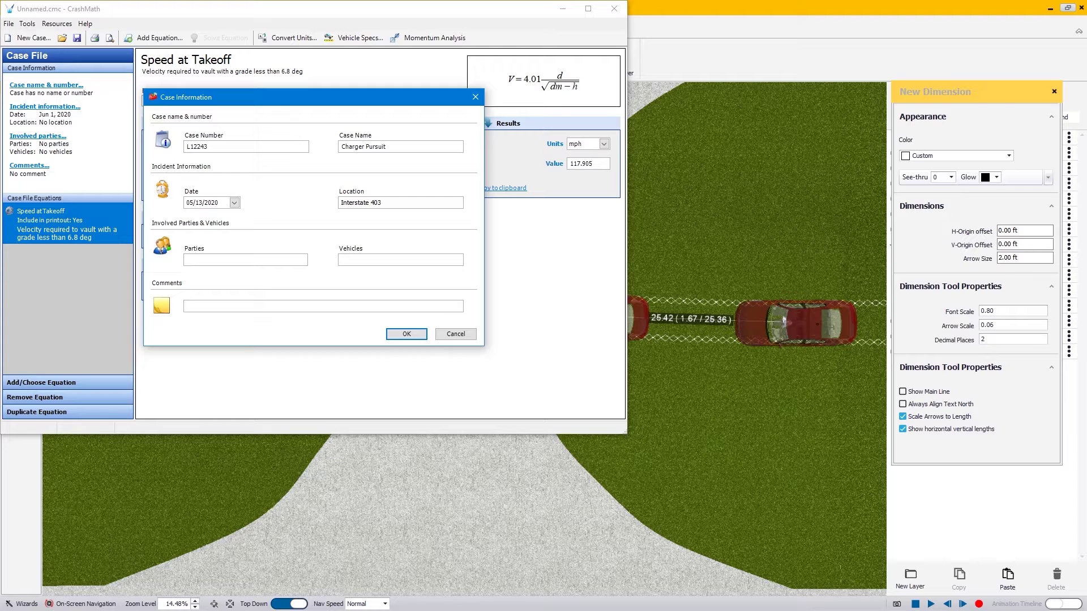
Fill in the location Interstate 402, the involved party's name and the vehicle "2015 Charger", and save the case information.
{"action": "left_click", "coordinate": [270, 258]}
{"action": "type", "text": "Joe Smith"}
{"action": "left_click", "coordinate": [416, 259]}
{"action": "type", "text": "2015 CHarger"}
{"action": "key", "text": "BackSpace"}
{"action": "type", "text": "h"}
{"action": "left_click", "coordinate": [265, 310]}
{"action": "left_click", "coordinate": [409, 335]}
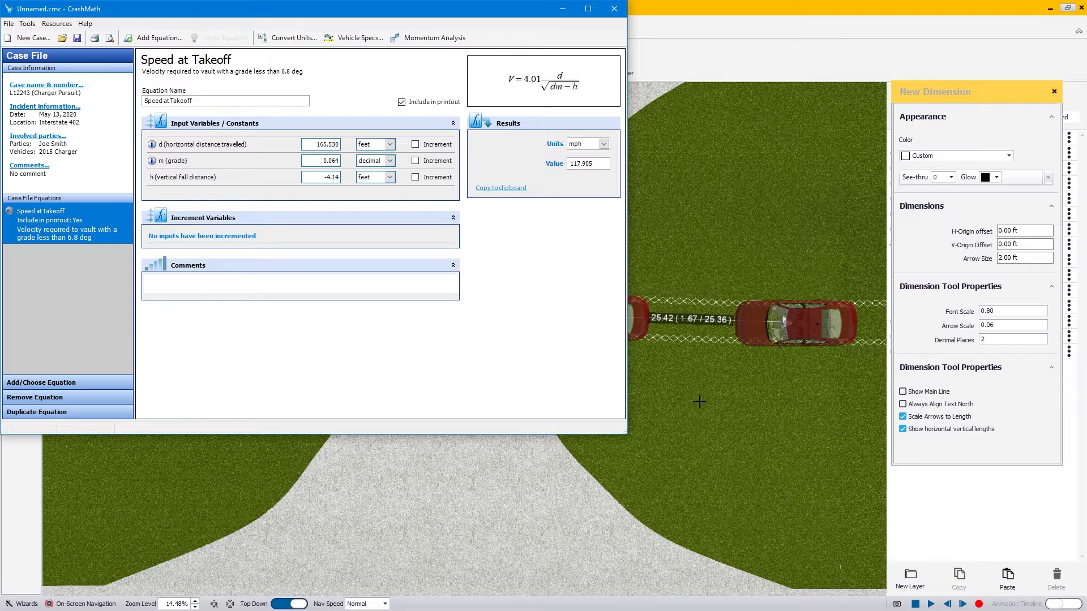
Enlarge the CrashMath window and make the grade an increment variable ranging from 0.060 to 0.070.
{"action": "left_click_drag", "start_coordinate": [622, 434], "coordinate": [830, 498]}
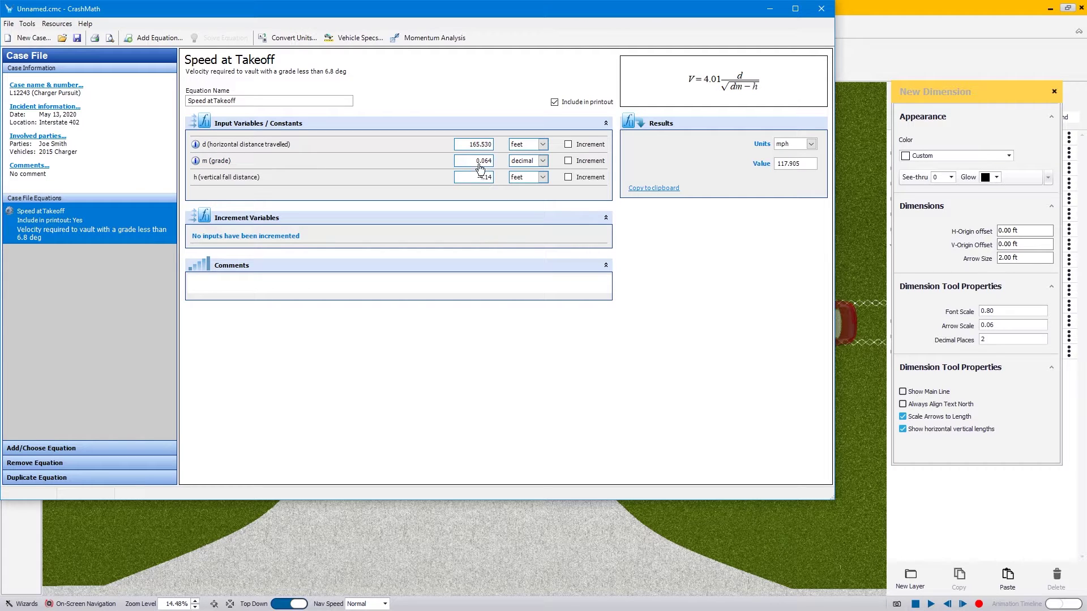
{"action": "left_click", "coordinate": [567, 161]}
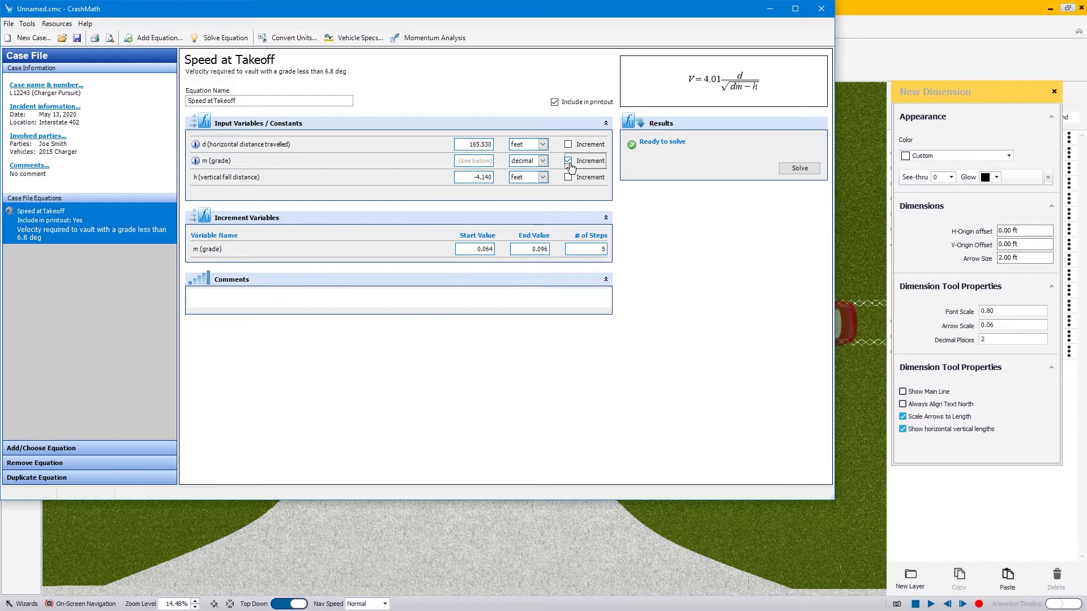
{"action": "left_click", "coordinate": [491, 249]}
{"action": "type", "text": "0"}
{"action": "left_click", "coordinate": [546, 249]}
{"action": "left_click_drag", "start_coordinate": [541, 250], "coordinate": [552, 250]}
{"action": "left_click", "coordinate": [542, 249]}
{"action": "type", "text": "70"}
Set the number of grade increment steps to 9 and solve the takeoff speed equation for the range.
{"action": "double_click", "coordinate": [604, 250]}
{"action": "type", "text": "5"}
{"action": "left_click", "coordinate": [799, 170]}
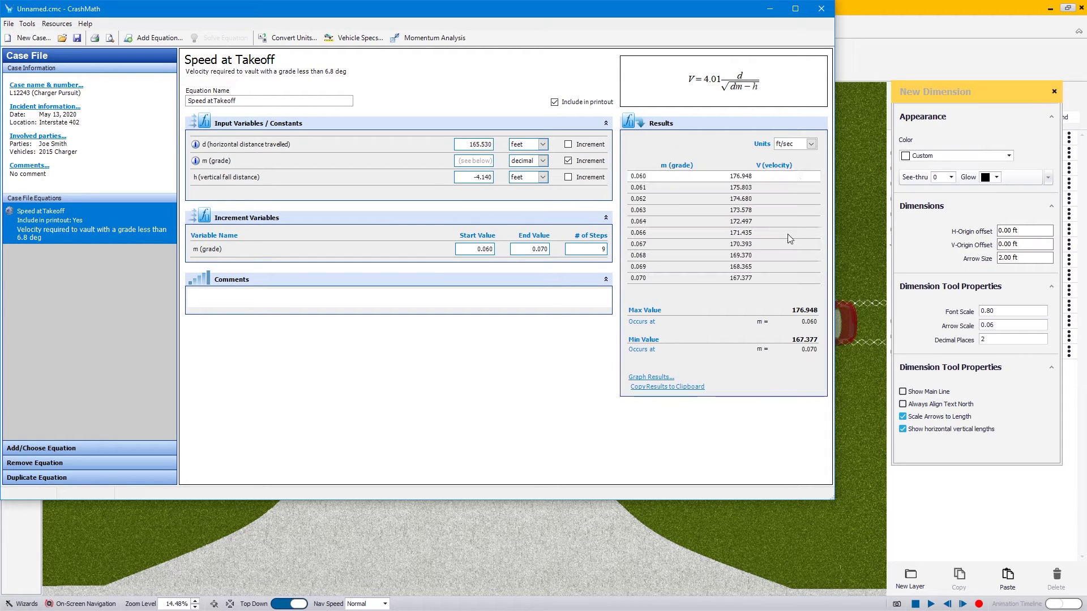
Display the takeoff velocity results in mph.
{"action": "left_click", "coordinate": [799, 145]}
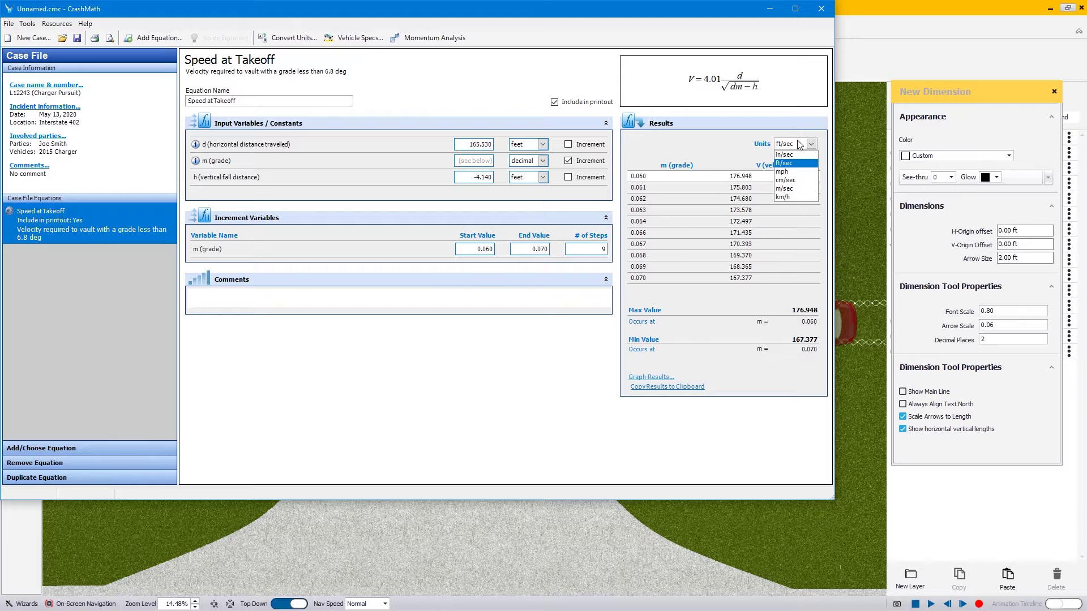
{"action": "left_click", "coordinate": [790, 172]}
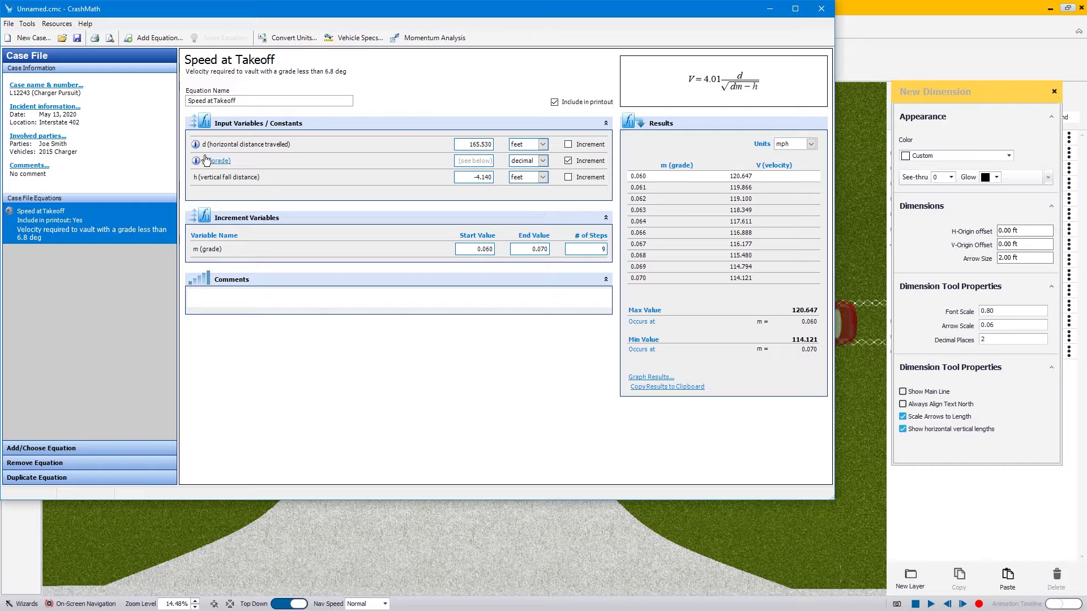
Preview the Collision Dynamics Report, examining the case details and results on page 1 and the graph and solution steps on page 2.
{"action": "left_click", "coordinate": [95, 38]}
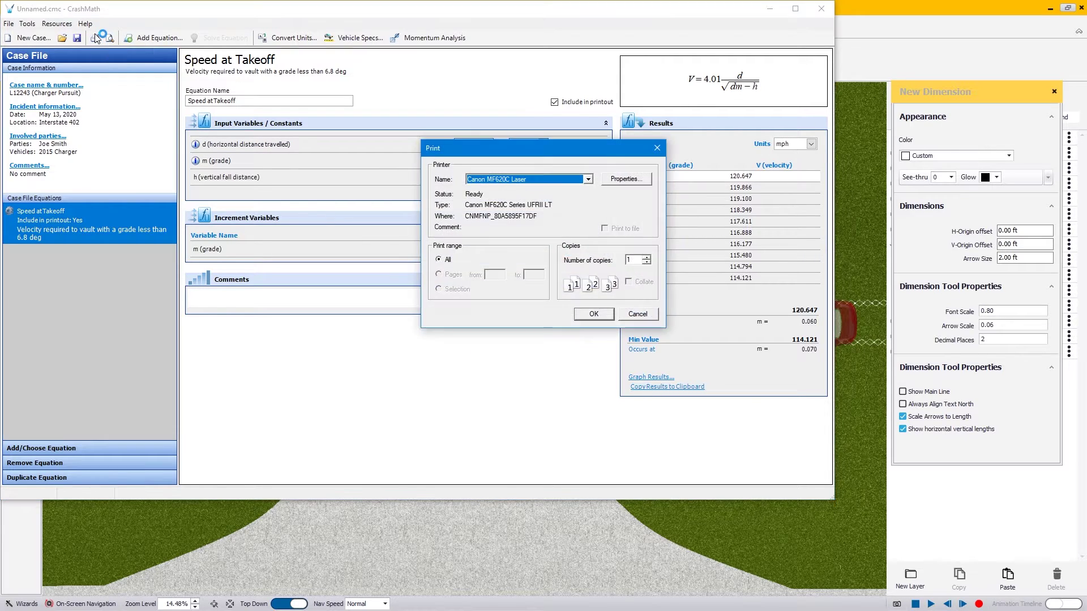
{"action": "left_click", "coordinate": [638, 314]}
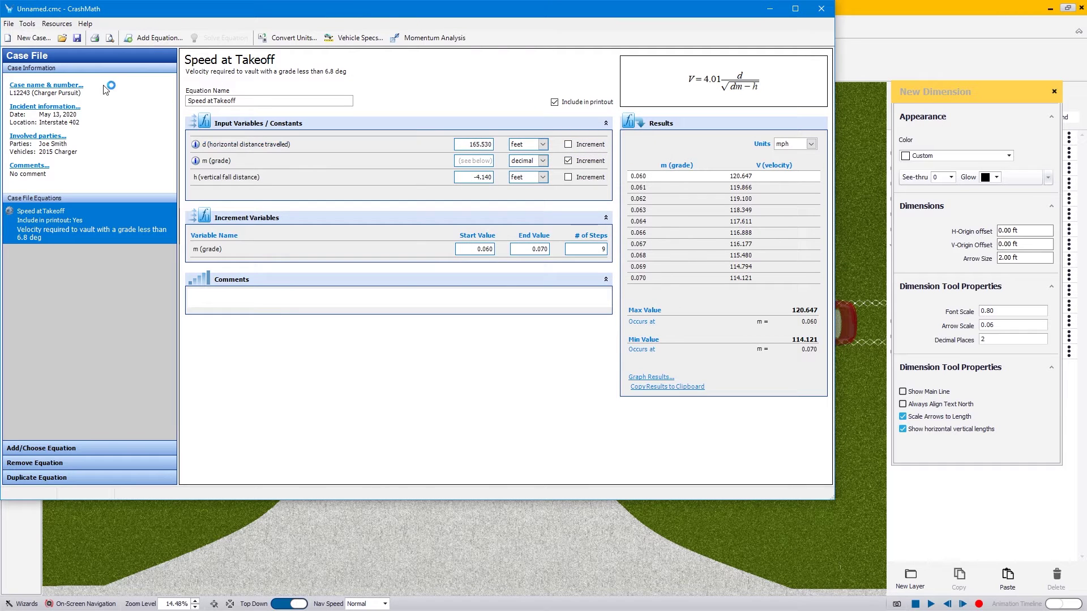
{"action": "left_click", "coordinate": [110, 38]}
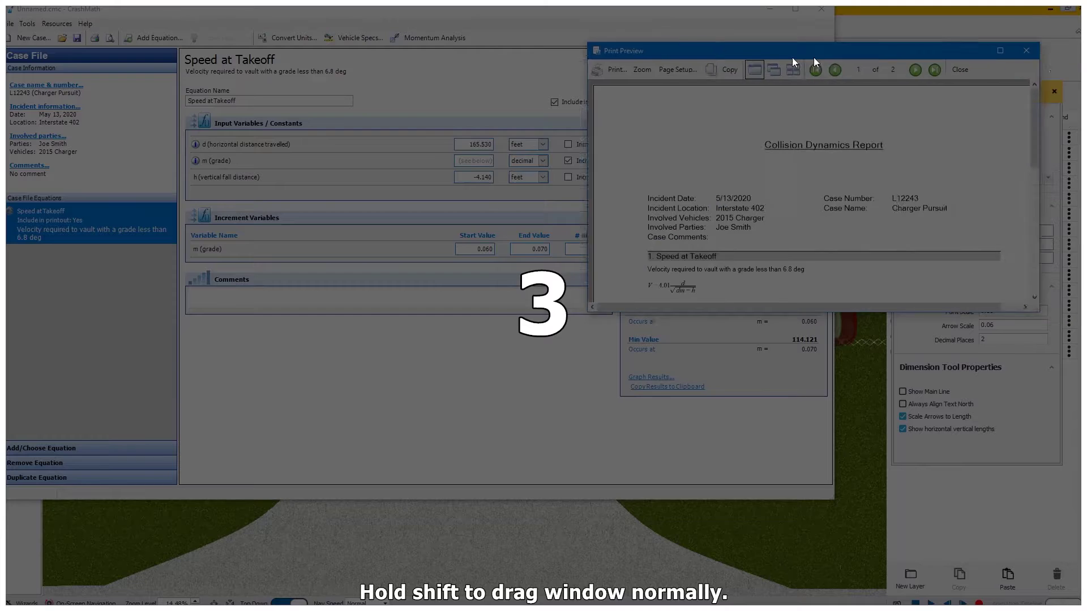
{"action": "left_click_drag", "start_coordinate": [793, 57], "coordinate": [505, 59]}
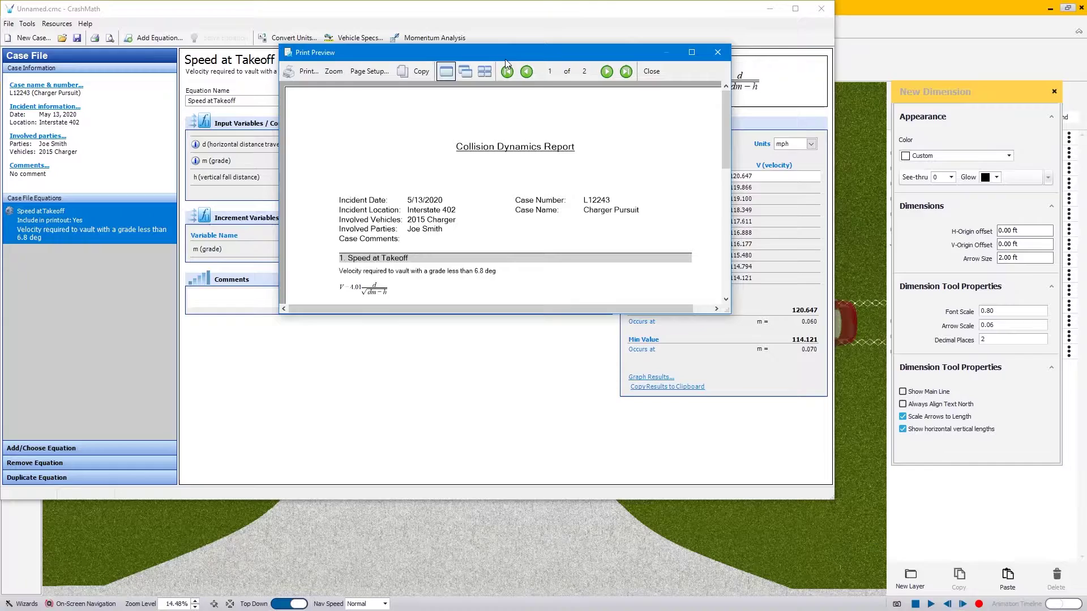
{"action": "double_click", "coordinate": [505, 52]}
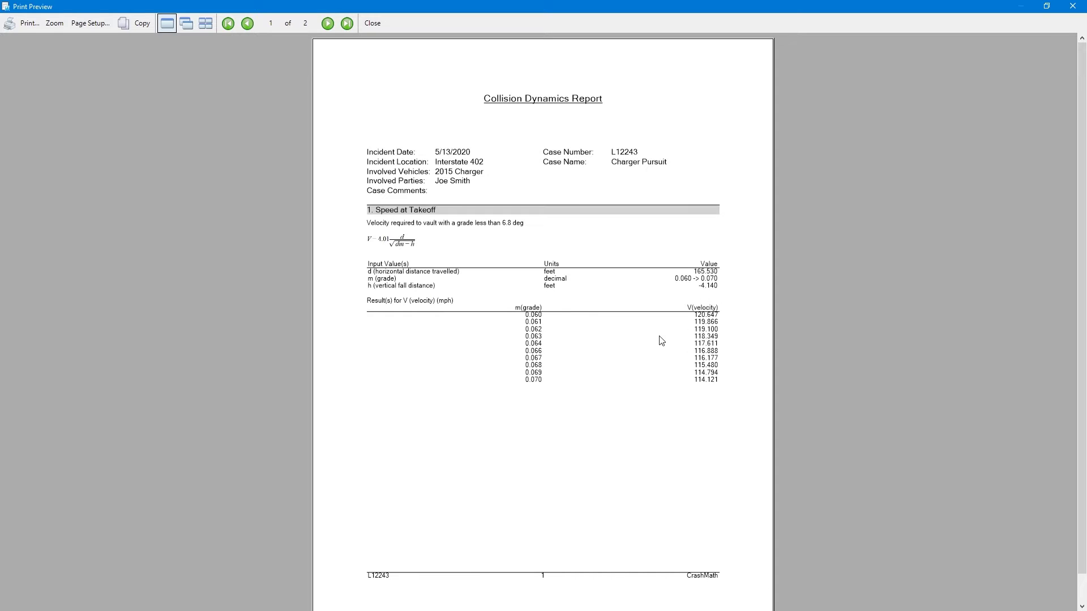
{"action": "left_click", "coordinate": [328, 22]}
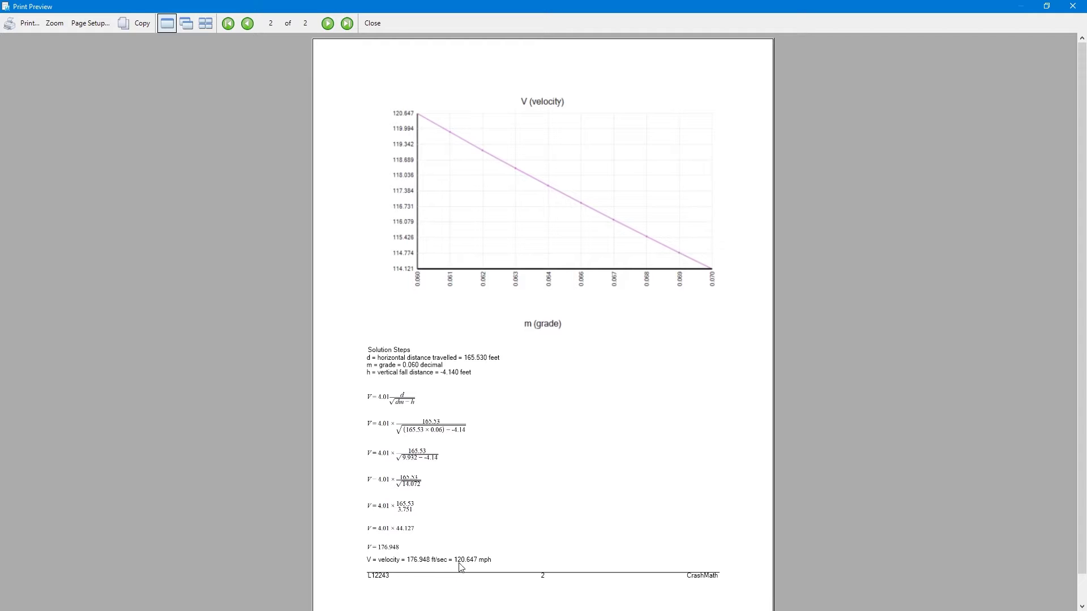
{"action": "left_click", "coordinate": [372, 24]}
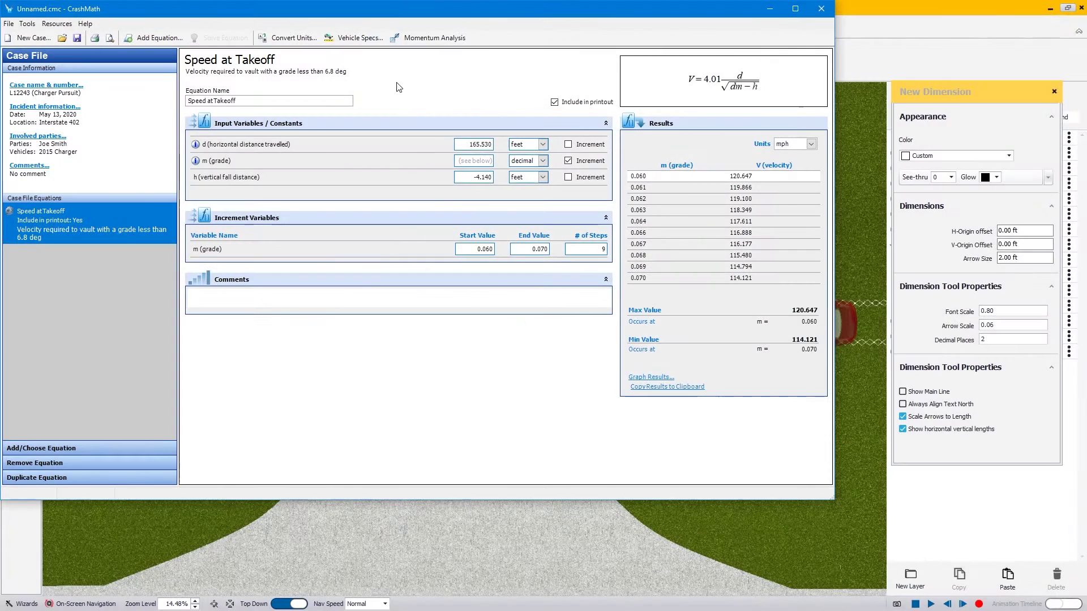
Turn off incrementing for the grade variable and shrink the CrashMath window to uncover the vaulting cars in the scene.
{"action": "left_click", "coordinate": [567, 161]}
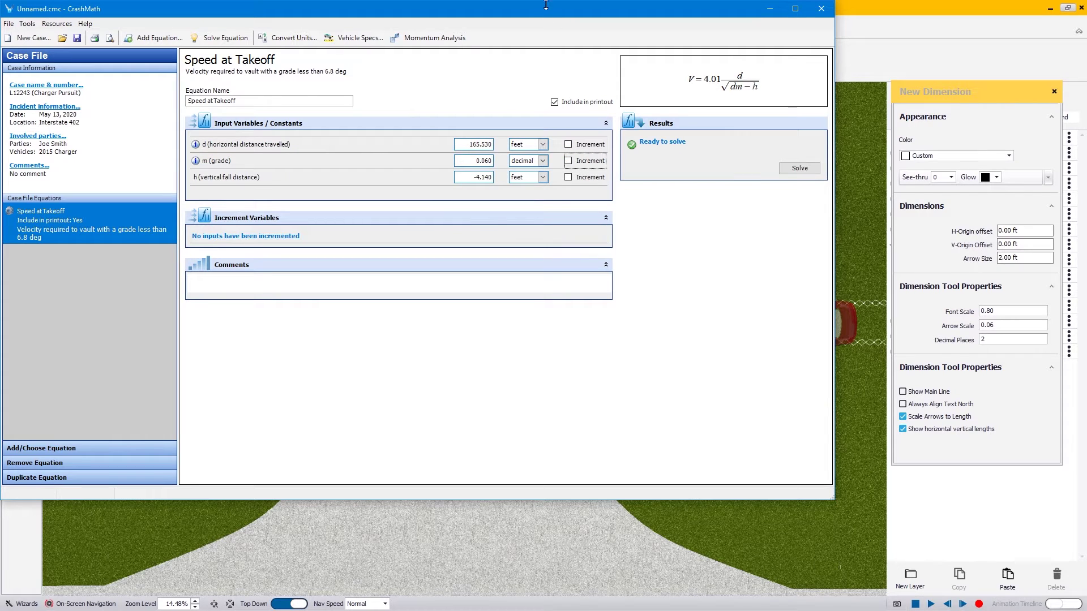
{"action": "left_click_drag", "start_coordinate": [833, 498], "coordinate": [832, 499]}
{"action": "left_click_drag", "start_coordinate": [487, 437], "coordinate": [496, 465]}
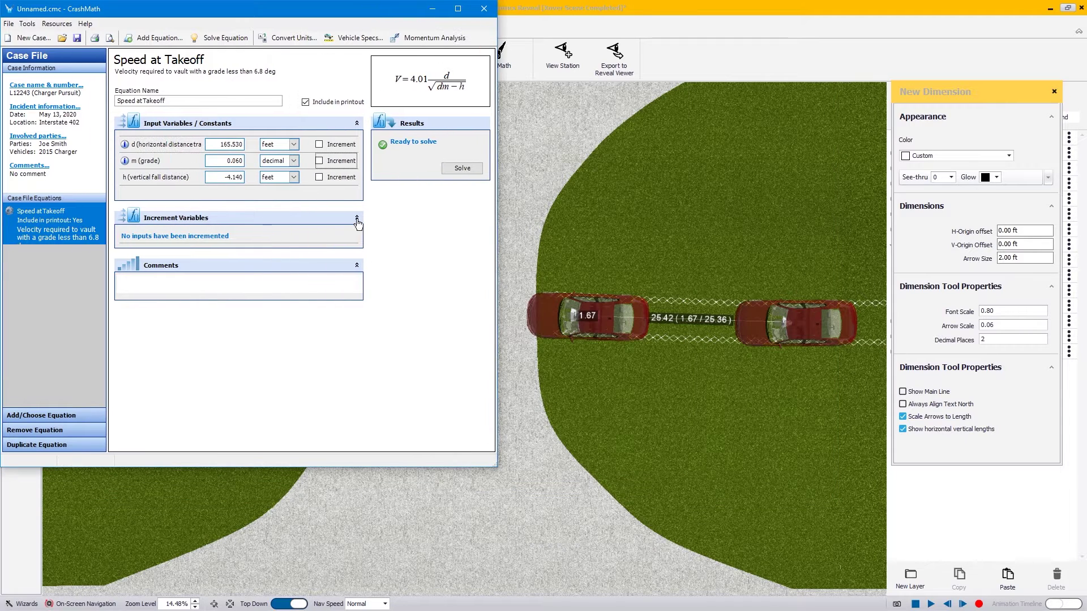
Set the grade to 0.0646, consulting the calculator for the value, and solve the takeoff speed equation.
{"action": "left_click", "coordinate": [242, 161]}
{"action": "left_click_drag", "start_coordinate": [241, 162], "coordinate": [247, 166]}
{"action": "type", "text": "6"}
{"action": "key", "text": "alt+Tab"}
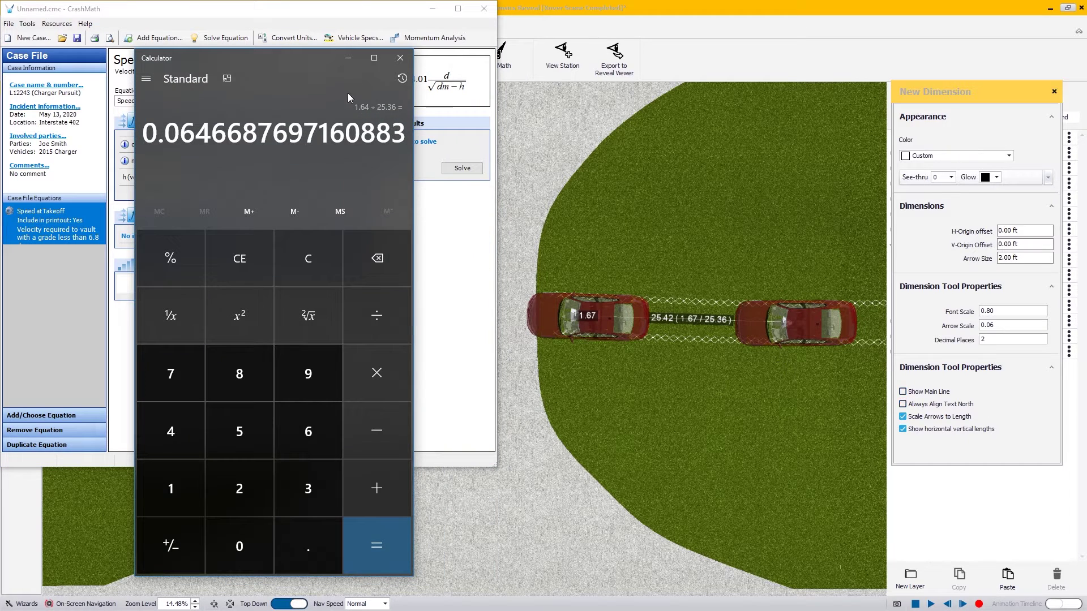
{"action": "left_click", "coordinate": [350, 57]}
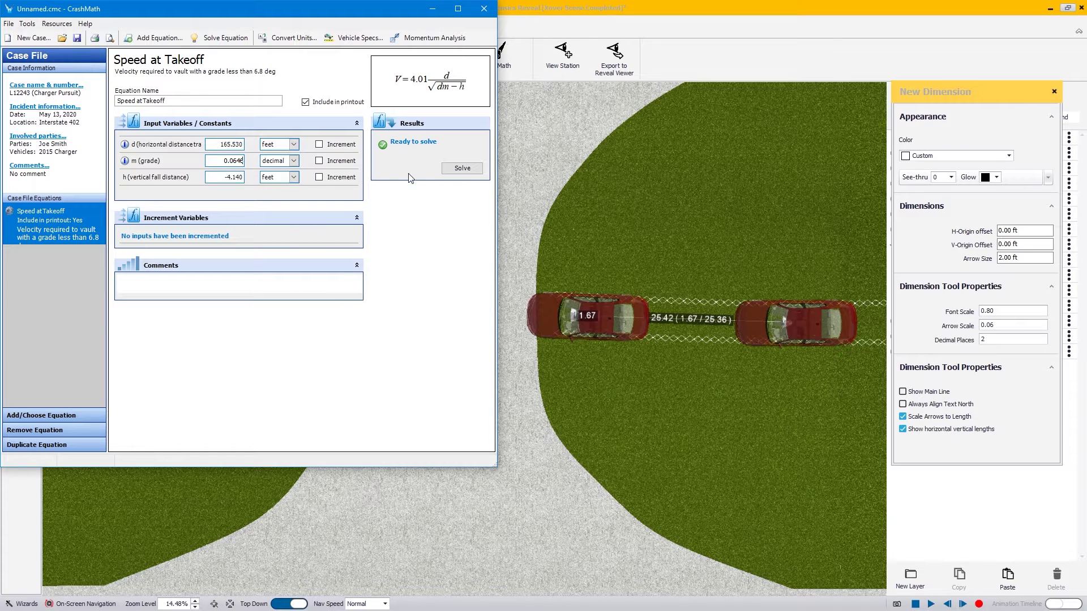
{"action": "left_click", "coordinate": [478, 168]}
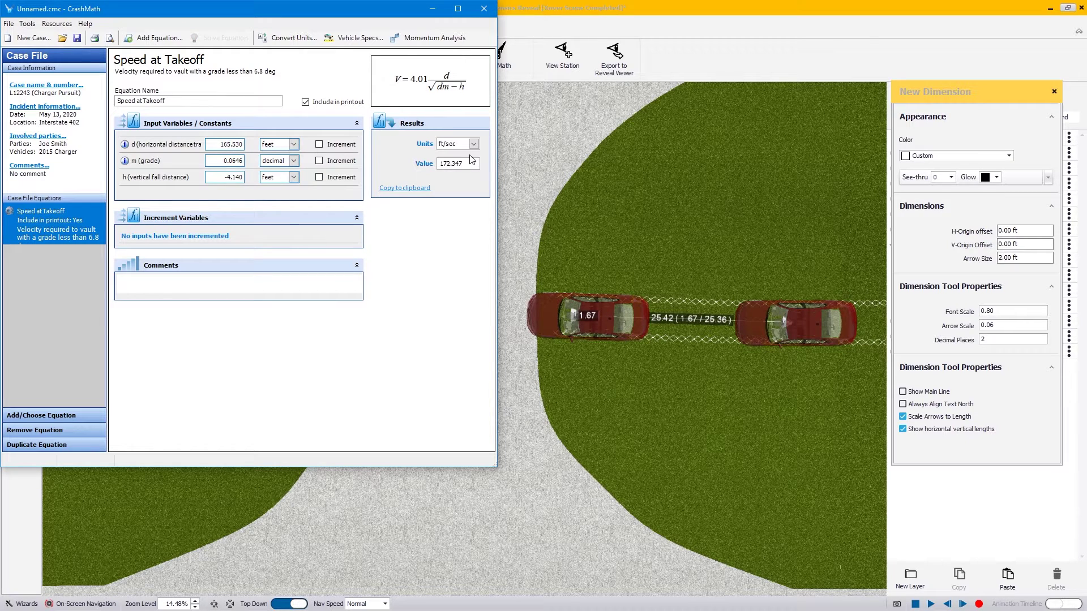
Convert the single takeoff speed result to mph.
{"action": "left_click", "coordinate": [473, 144]}
{"action": "left_click", "coordinate": [455, 168]}
{"action": "left_click", "coordinate": [425, 193]}
Minimize CrashMath to return to the scene and exit the Dimension tool.
{"action": "middle_click_drag", "start_coordinate": [539, 314], "coordinate": [825, 272]}
{"action": "scroll", "coordinate": [595, 289], "scroll_direction": "down", "scroll_amount": 2}
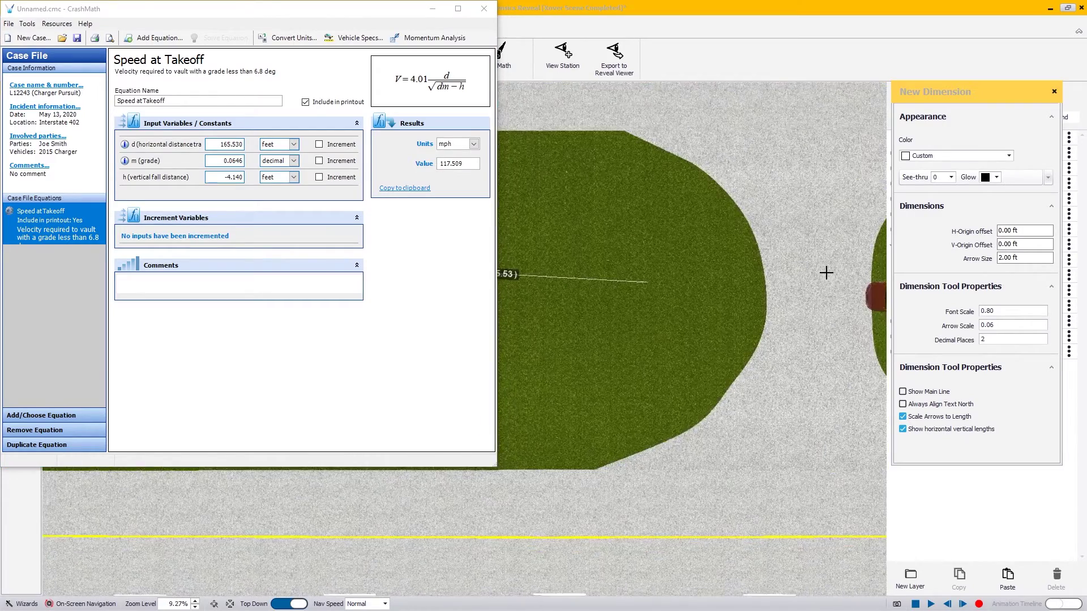
{"action": "scroll", "coordinate": [825, 272], "scroll_direction": "down", "scroll_amount": 2}
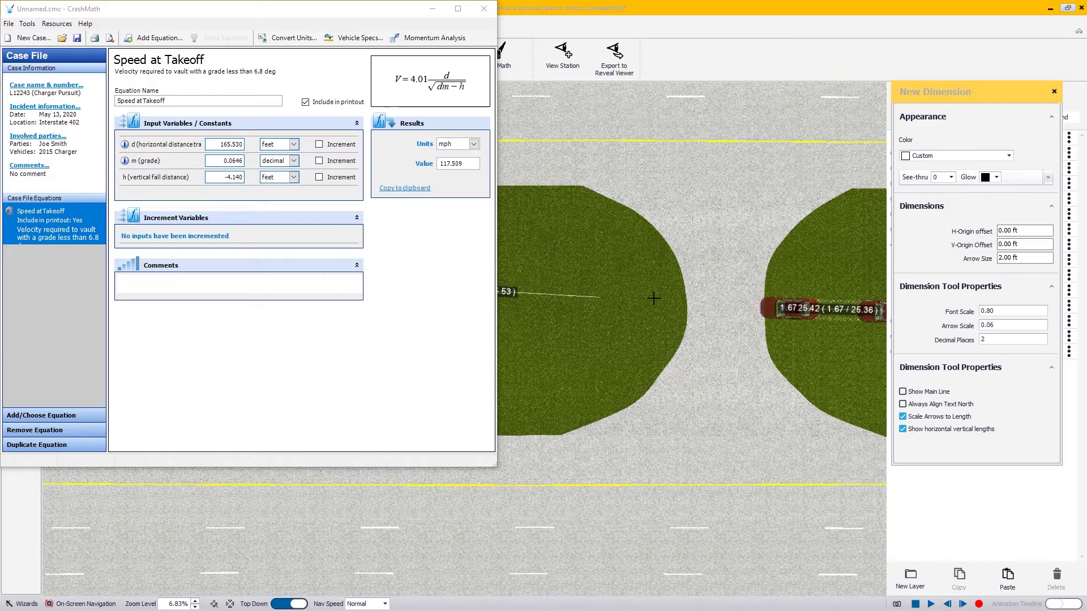
{"action": "middle_click_drag", "start_coordinate": [589, 292], "coordinate": [640, 281]}
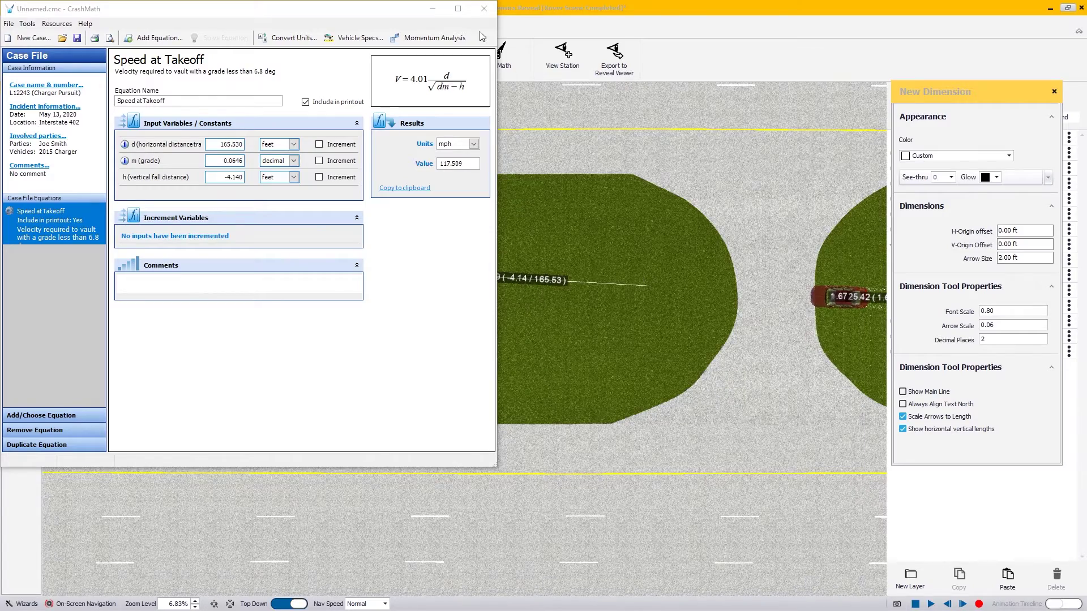
{"action": "left_click", "coordinate": [432, 8]}
{"action": "middle_click_drag", "start_coordinate": [727, 286], "coordinate": [451, 290]}
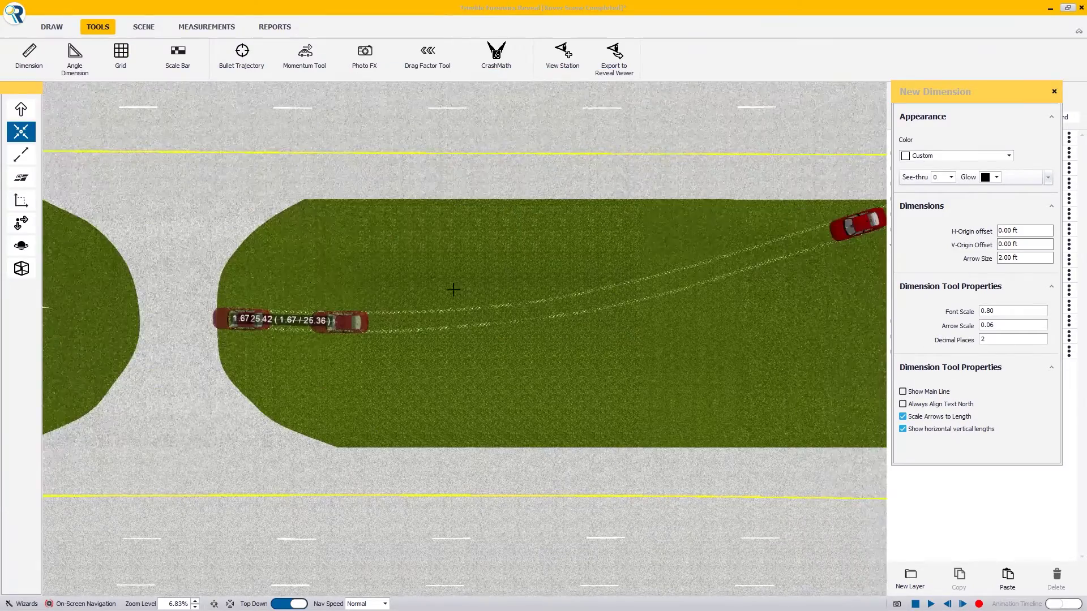
{"action": "middle_click_drag", "start_coordinate": [660, 270], "coordinate": [604, 290]}
{"action": "left_click", "coordinate": [607, 292]}
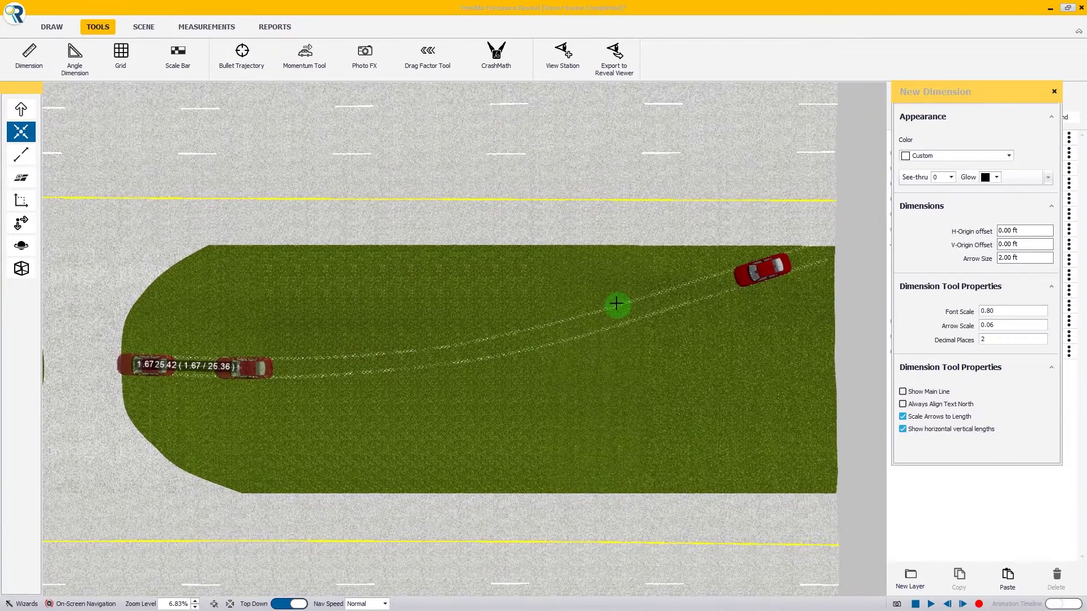
{"action": "key", "text": "Escape"}
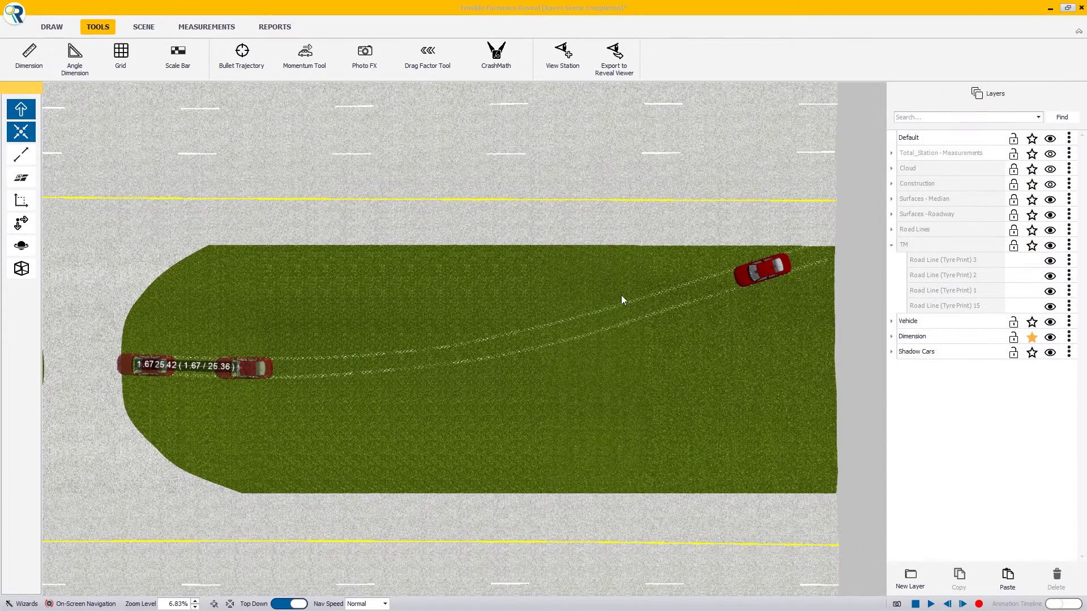
Add a regular red motion path to the first Dodge Charger on the grass, placing nodes midway between the curved tire marks toward the takeoff.
{"action": "left_click", "coordinate": [770, 276]}
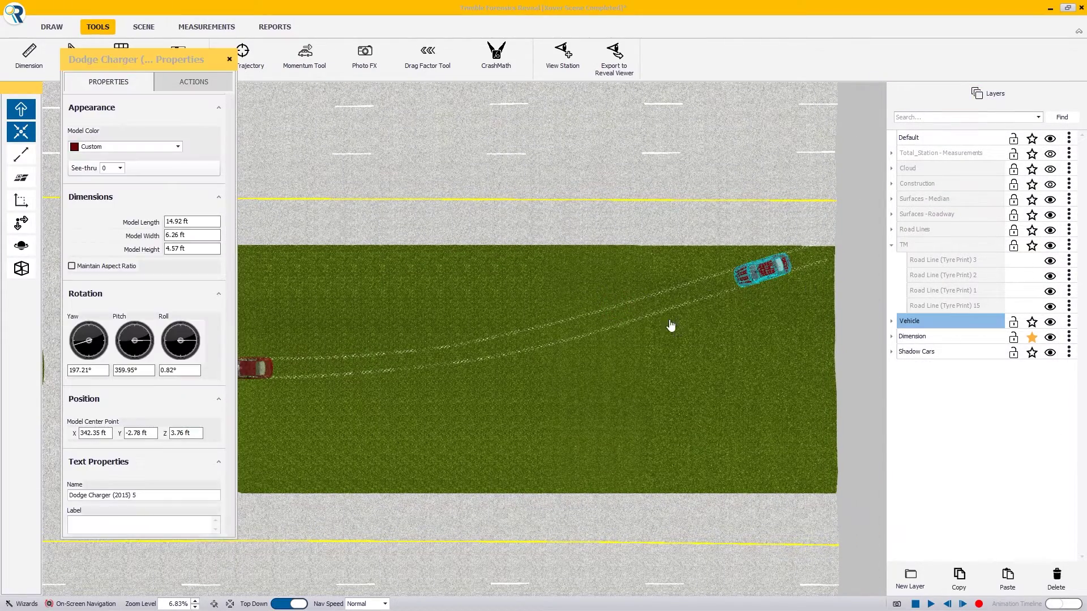
{"action": "left_click", "coordinate": [181, 82]}
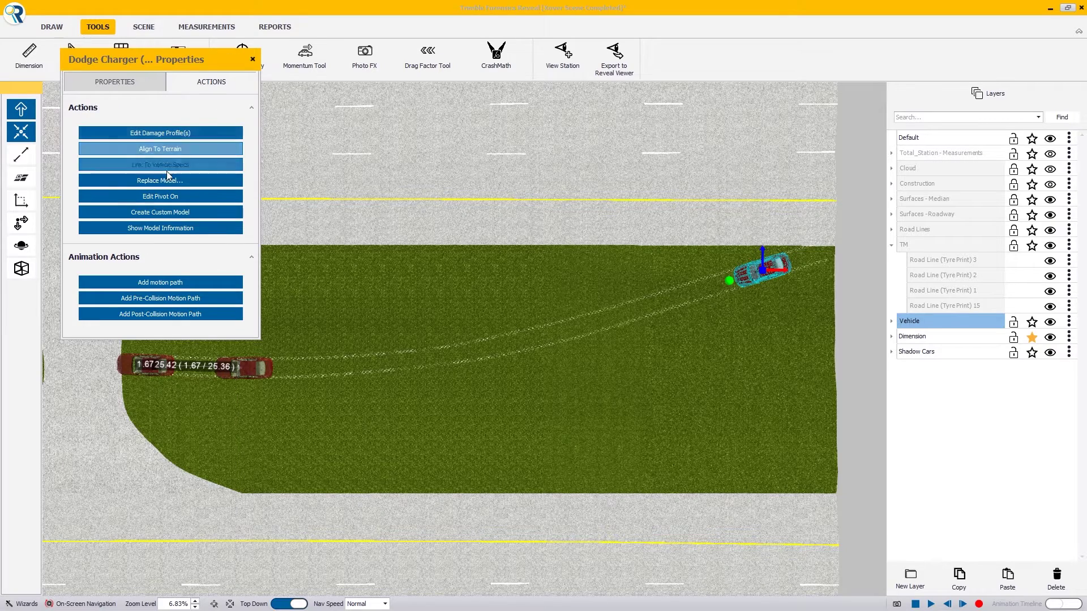
{"action": "left_click", "coordinate": [178, 286]}
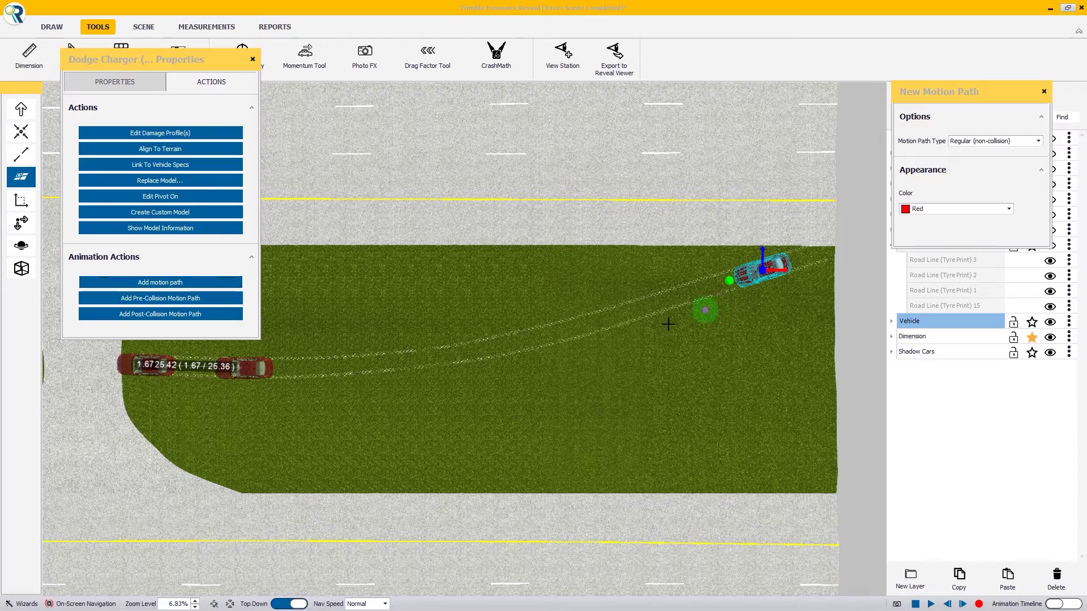
{"action": "scroll", "coordinate": [651, 326], "scroll_direction": "up", "scroll_amount": 1}
{"action": "scroll", "coordinate": [645, 327], "scroll_direction": "up", "scroll_amount": 4}
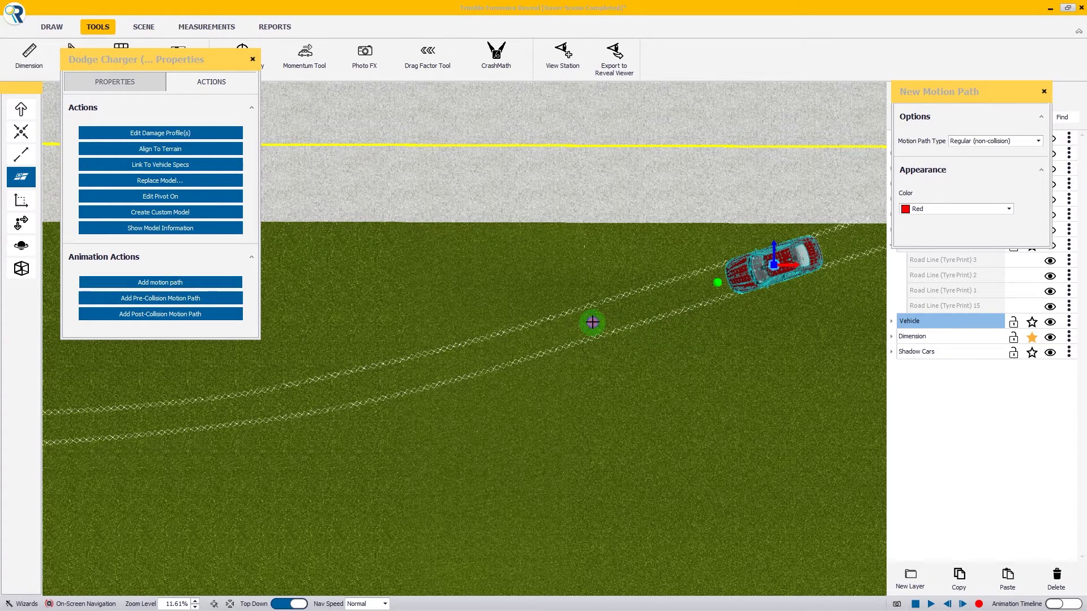
{"action": "left_click", "coordinate": [592, 322]}
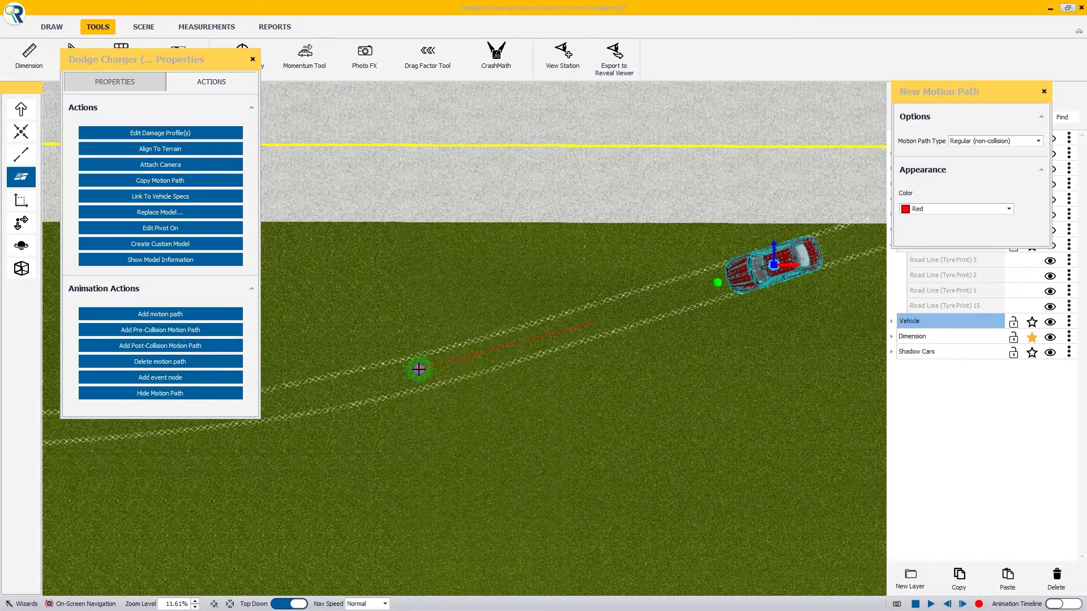
{"action": "middle_click_drag", "start_coordinate": [359, 389], "coordinate": [687, 352]}
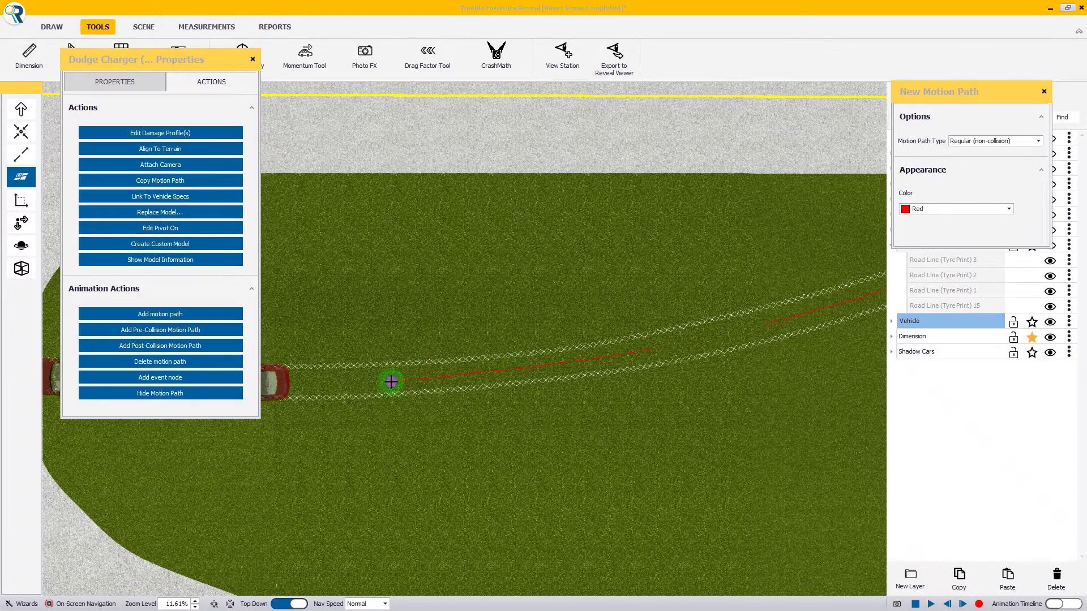
{"action": "middle_click_drag", "start_coordinate": [403, 369], "coordinate": [614, 356]}
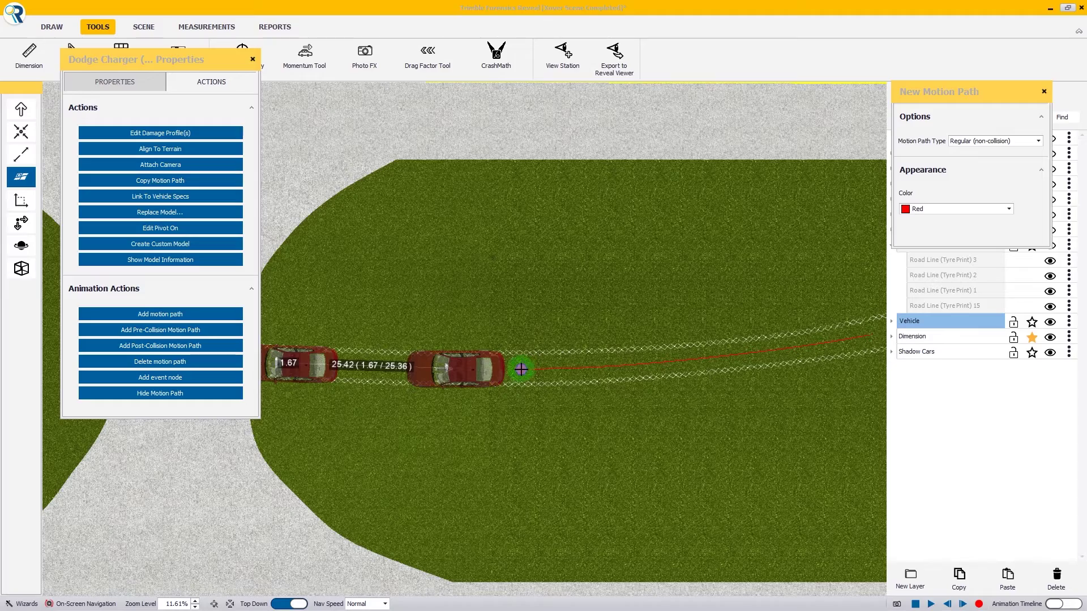
Switch to point snapping and continue the motion path through the centers of the two shadow cars at the takeoff edge.
{"action": "left_click", "coordinate": [29, 142]}
{"action": "scroll", "coordinate": [573, 382], "scroll_direction": "up", "scroll_amount": 3}
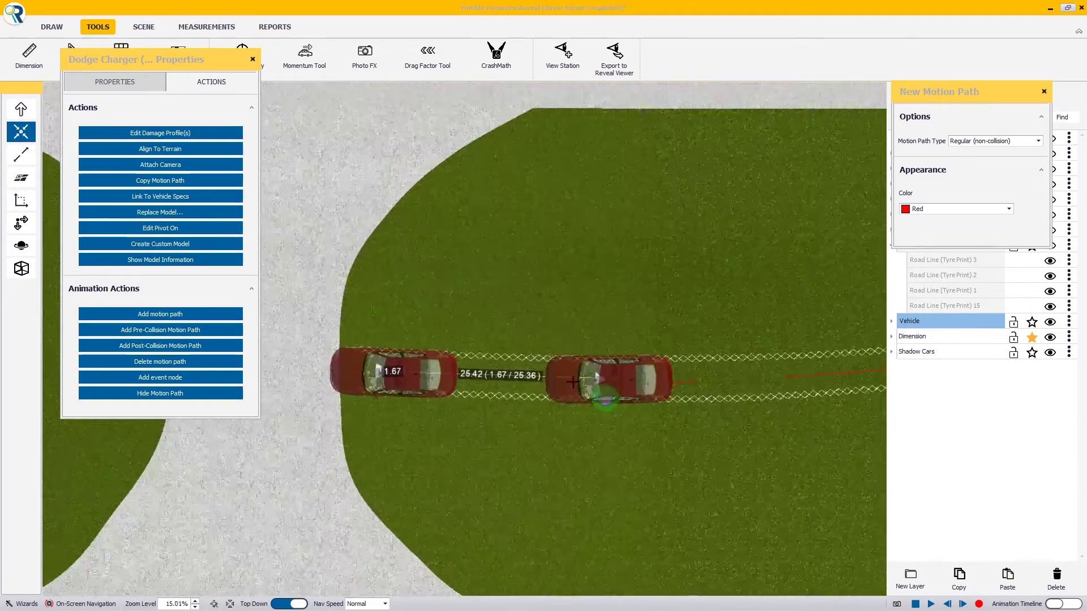
{"action": "scroll", "coordinate": [573, 383], "scroll_direction": "up", "scroll_amount": 5}
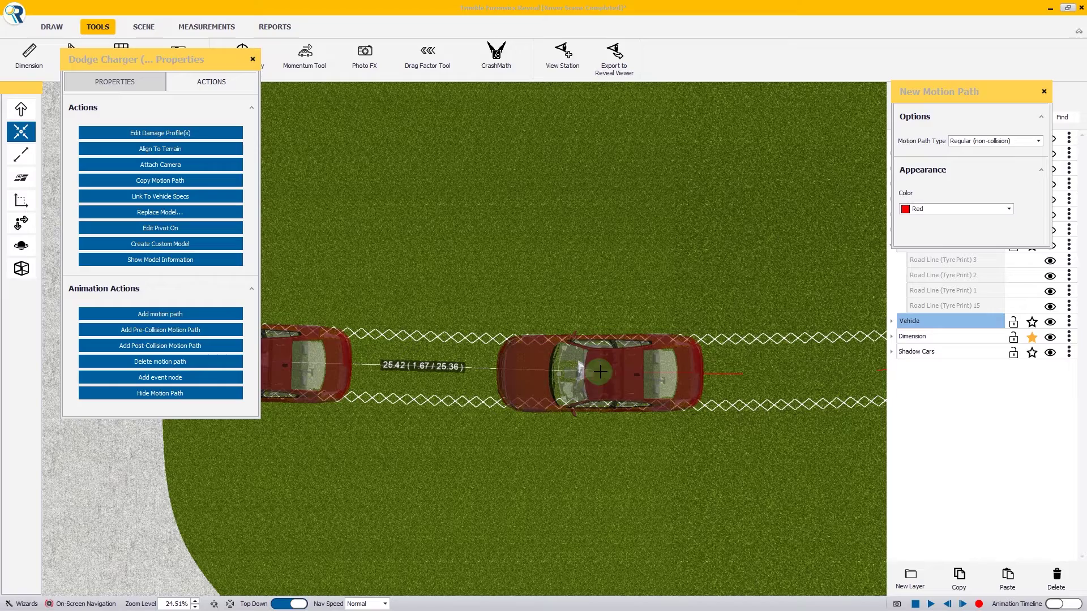
{"action": "left_click_drag", "start_coordinate": [597, 369], "coordinate": [577, 366]}
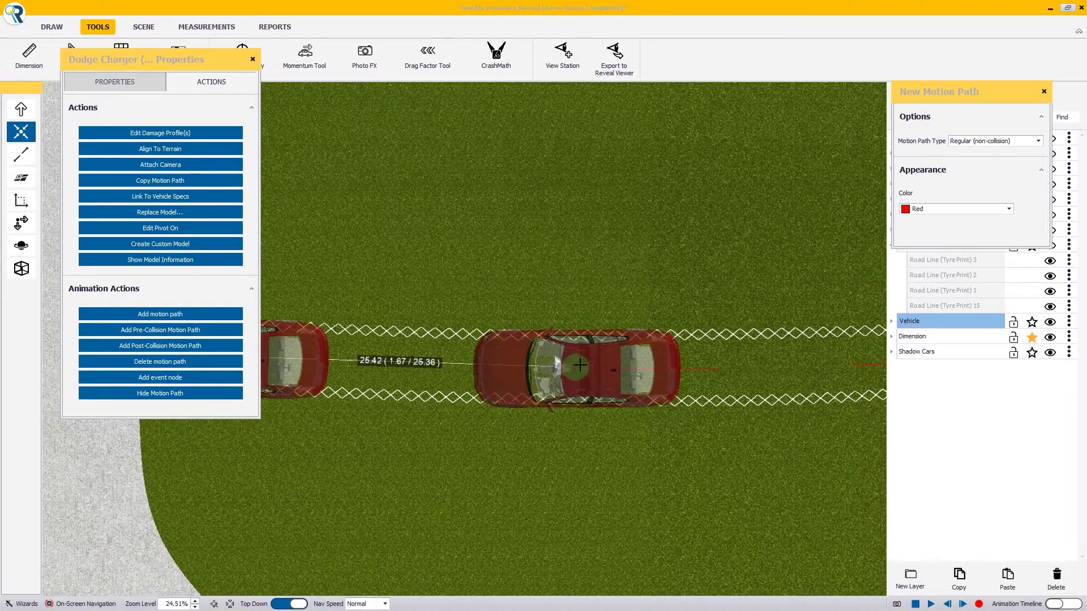
{"action": "middle_click_drag", "start_coordinate": [495, 359], "coordinate": [804, 371]}
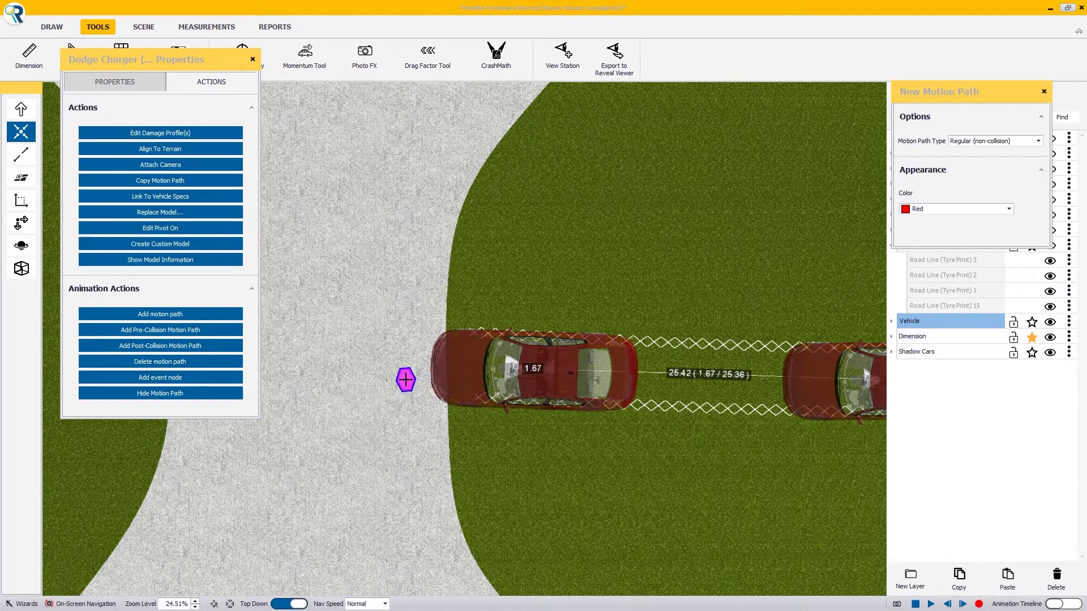
Carry the motion path across the crossover gap to the center of the shadow car at the landing point.
{"action": "middle_click_drag", "start_coordinate": [405, 378], "coordinate": [753, 380]}
{"action": "scroll", "coordinate": [597, 406], "scroll_direction": "down", "scroll_amount": 1}
{"action": "scroll", "coordinate": [597, 407], "scroll_direction": "down", "scroll_amount": 2}
{"action": "middle_click_drag", "start_coordinate": [411, 375], "coordinate": [782, 383]}
{"action": "middle_click_drag", "start_coordinate": [392, 340], "coordinate": [702, 387]}
{"action": "mouse_move", "coordinate": [422, 360]}
{"action": "middle_mouse_down"}
{"action": "mouse_move", "coordinate": [657, 394]}
{"action": "mouse_move", "coordinate": [575, 390]}
{"action": "middle_mouse_up"}
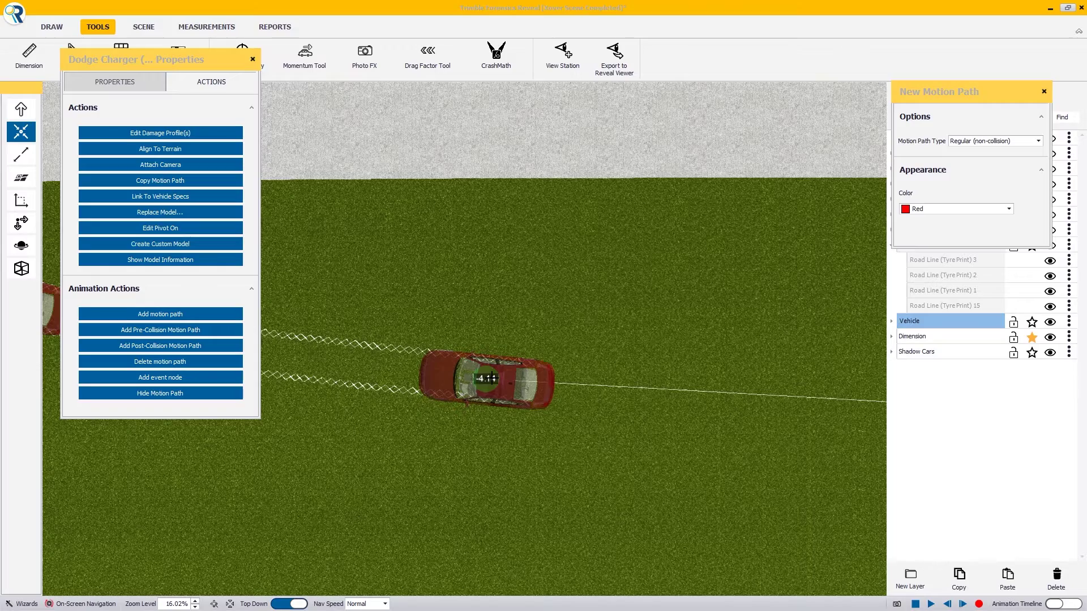
{"action": "middle_click_drag", "start_coordinate": [425, 374], "coordinate": [748, 405]}
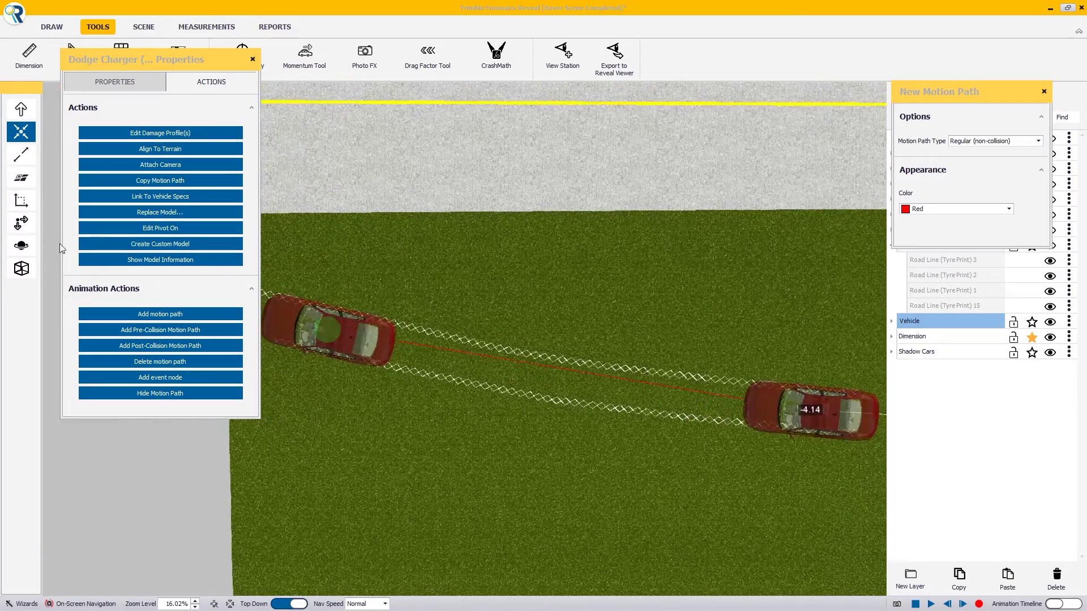
Switch to surface snapping and extend the motion path midway between the landing tire marks to the next car's center, then finish the path.
{"action": "left_click", "coordinate": [21, 177]}
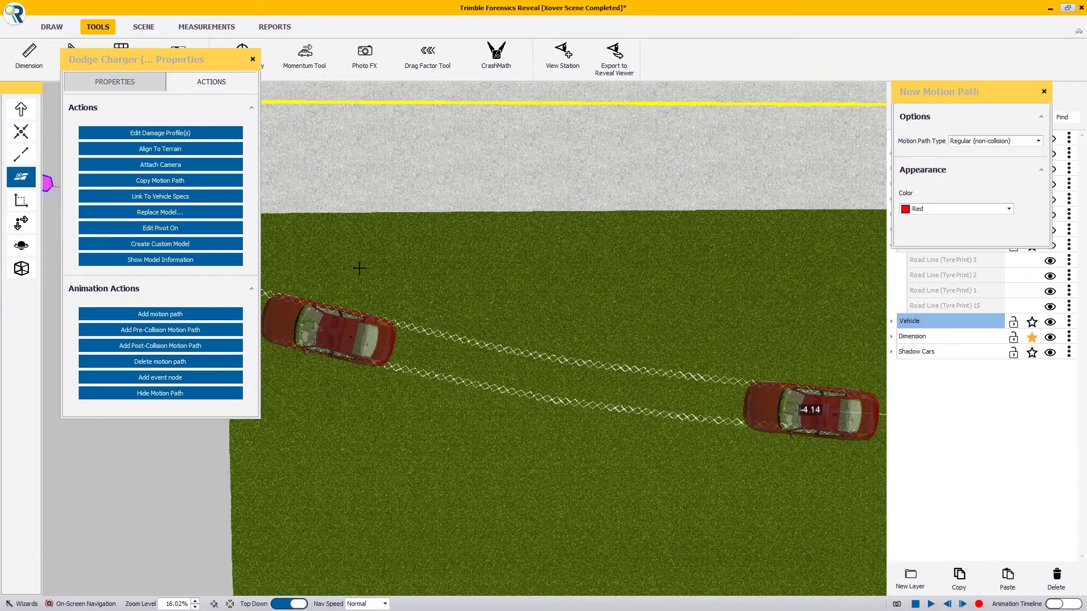
{"action": "left_click", "coordinate": [693, 398]}
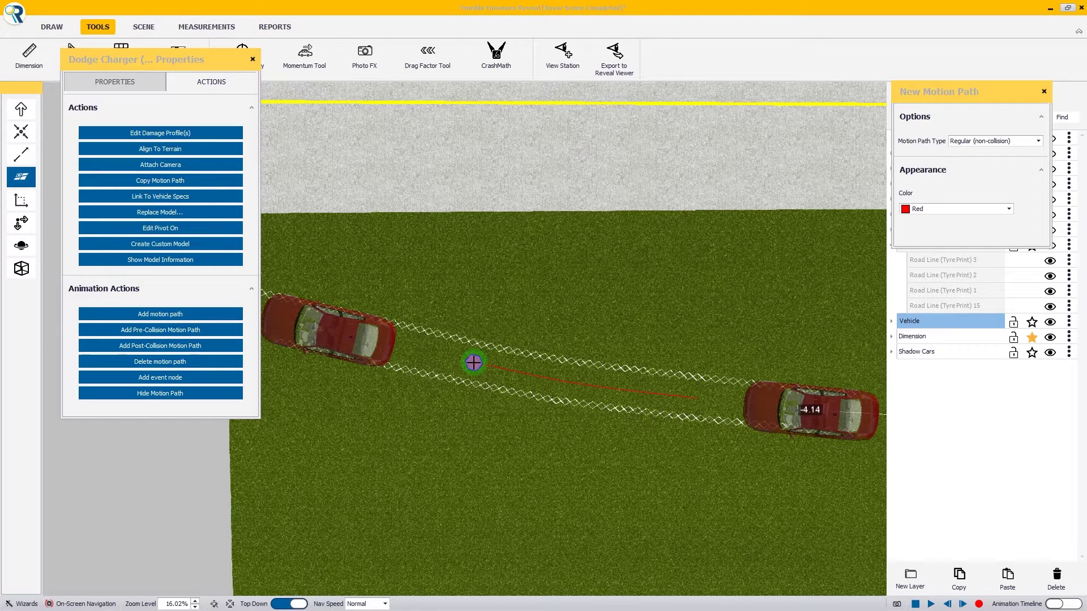
{"action": "left_click", "coordinate": [319, 331]}
{"action": "middle_click_drag", "start_coordinate": [714, 367], "coordinate": [471, 342]}
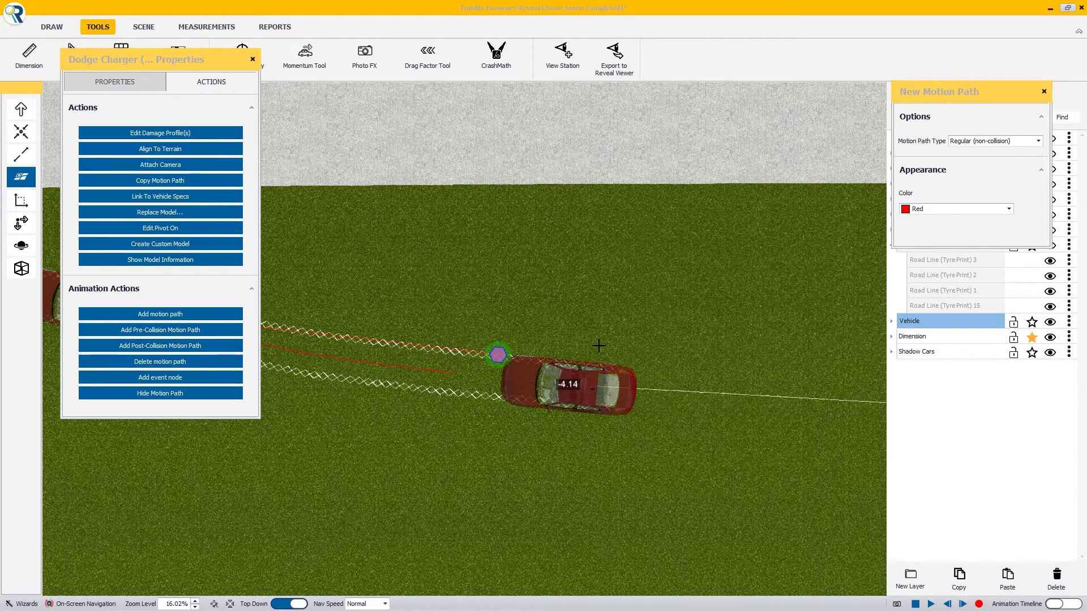
{"action": "key", "text": "Escape"}
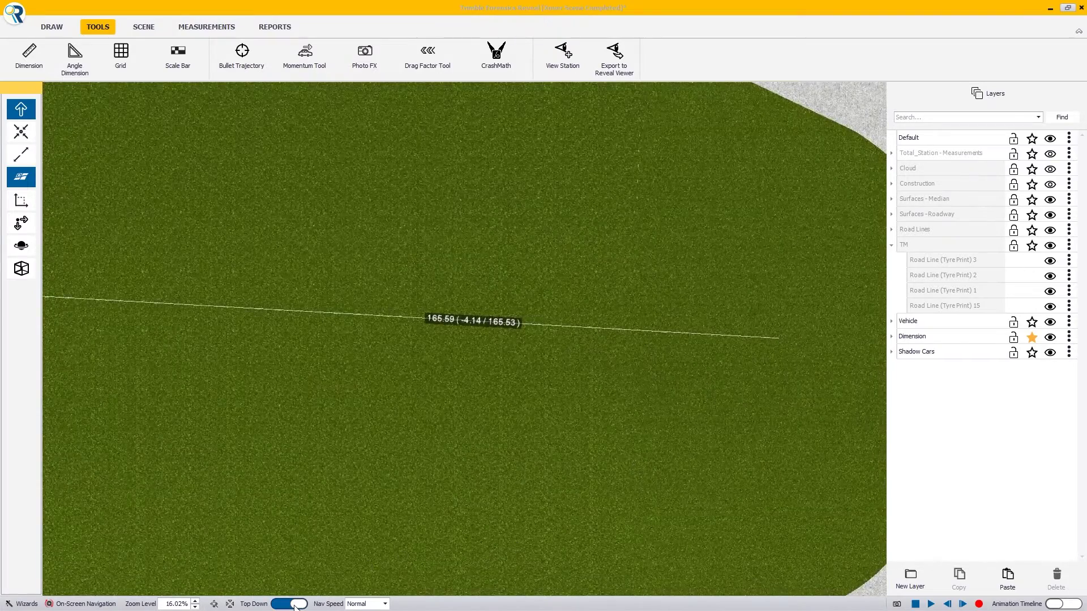
Leave the top-down view and play the Charger's animation along the motion path in 3D.
{"action": "left_click", "coordinate": [295, 604]}
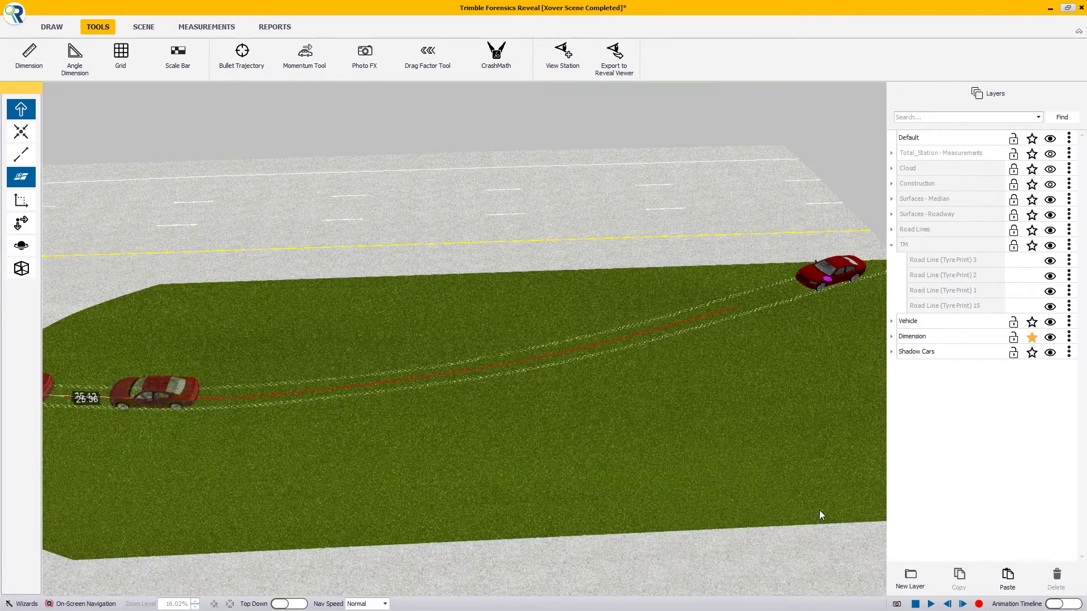
{"action": "left_click", "coordinate": [932, 605]}
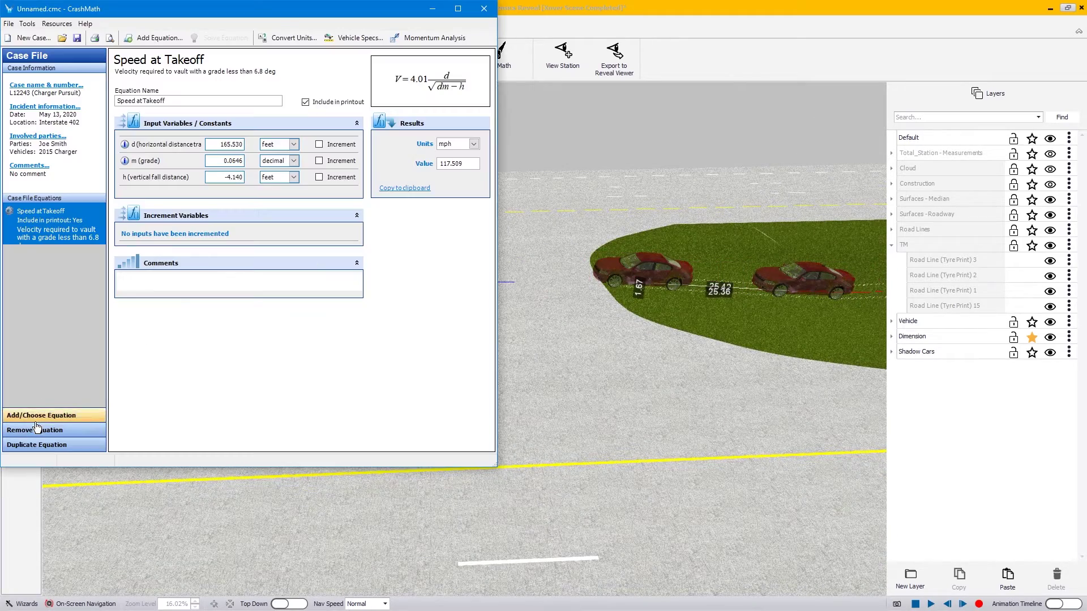
In CrashMath, add the favorite equation for distance traveled during flight from take-off to the maximum vertical height to the case.
{"action": "left_click", "coordinate": [36, 420]}
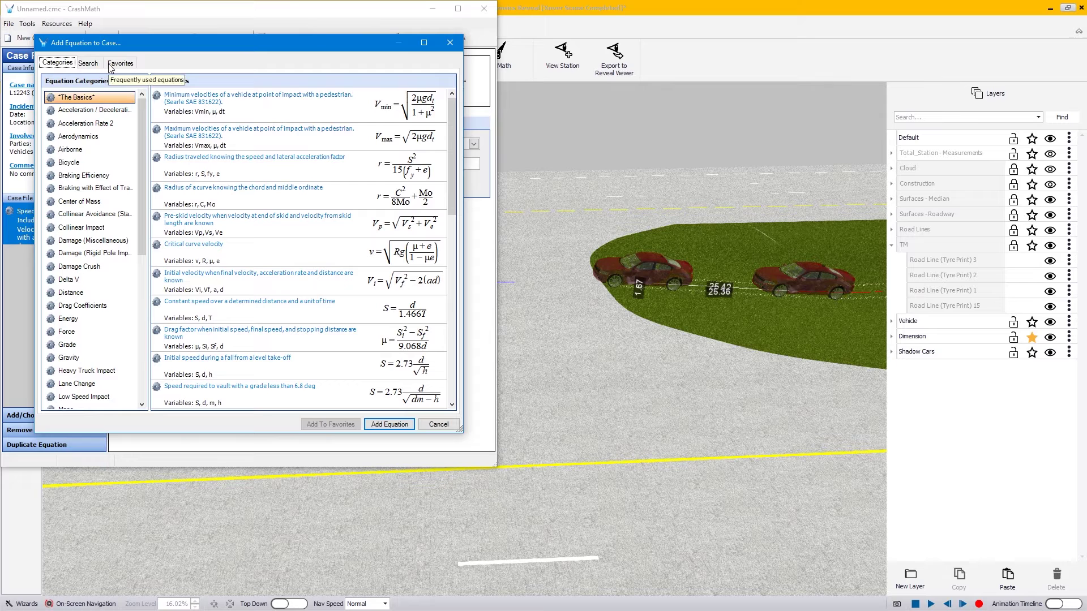
{"action": "left_click", "coordinate": [247, 168]}
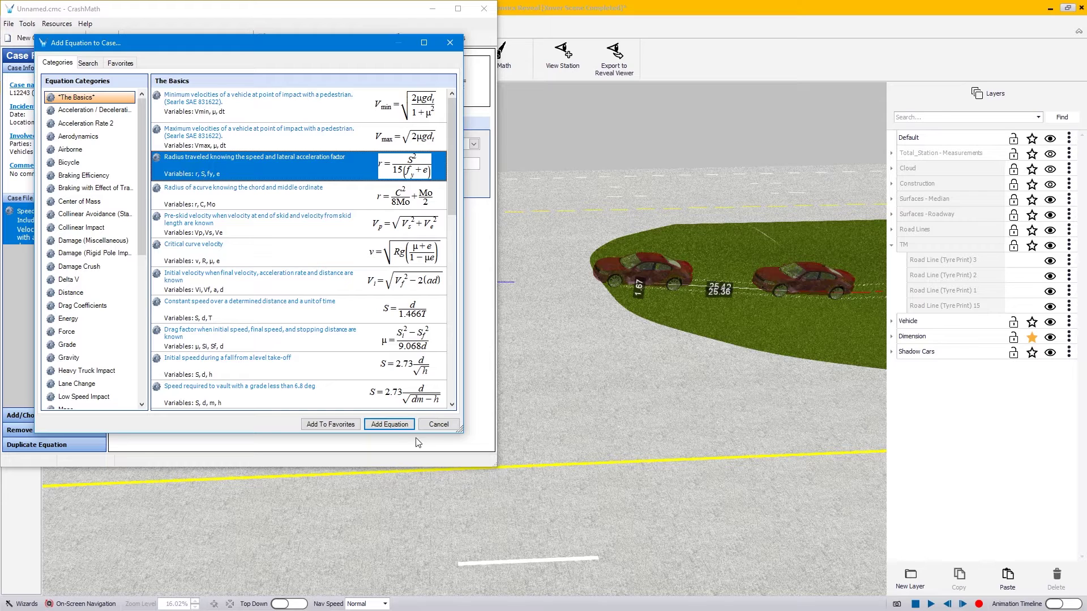
{"action": "left_click", "coordinate": [373, 426]}
{"action": "left_click", "coordinate": [118, 63]}
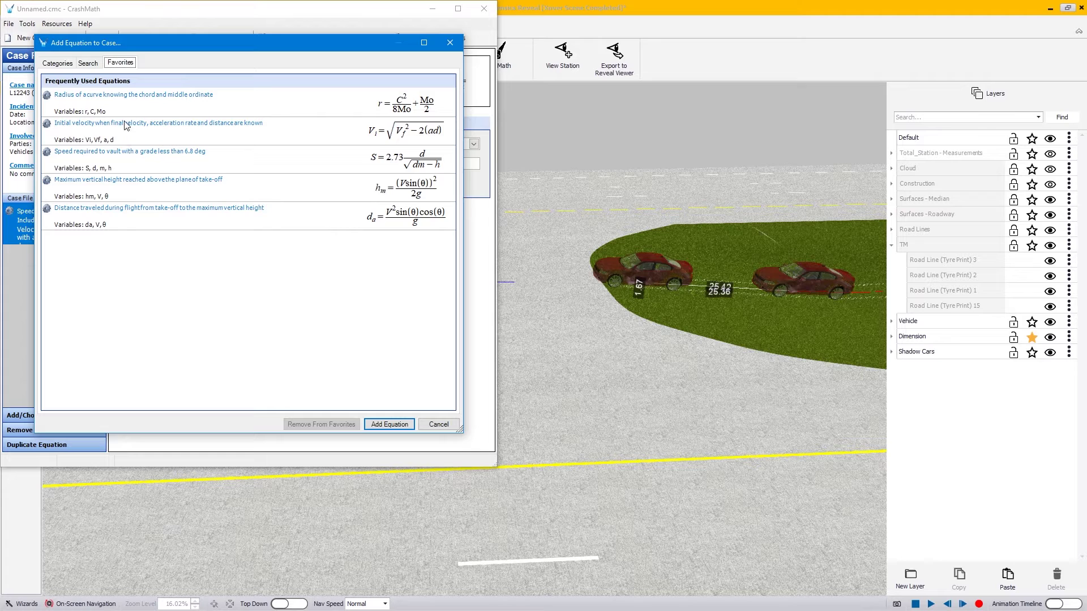
{"action": "left_click", "coordinate": [97, 224]}
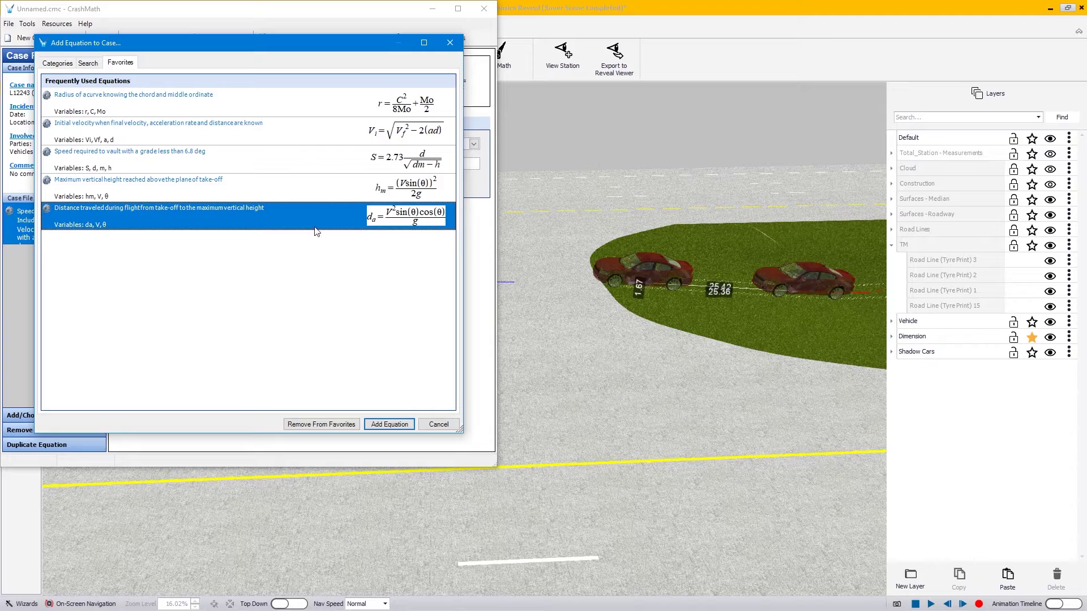
{"action": "left_click_drag", "start_coordinate": [630, 274], "coordinate": [431, 262]}
{"action": "left_click_drag", "start_coordinate": [753, 315], "coordinate": [543, 298]}
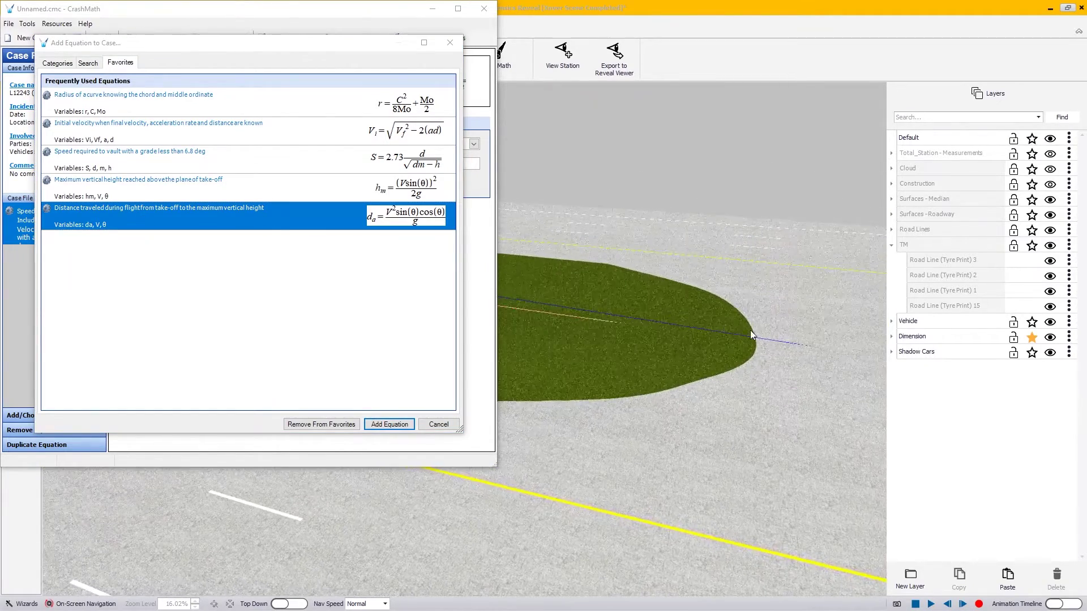
{"action": "left_click", "coordinate": [389, 424]}
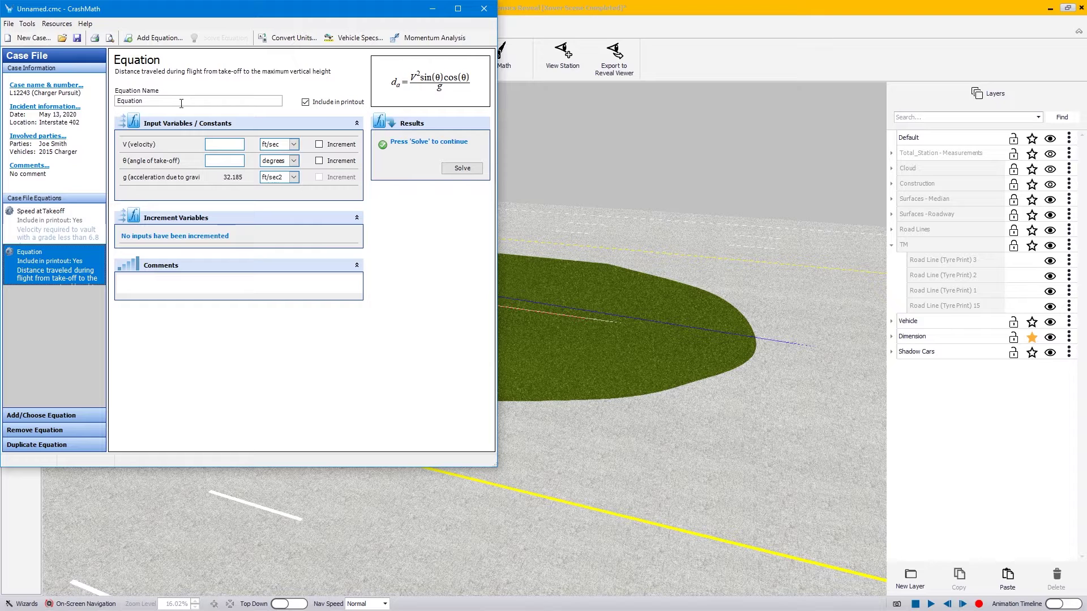
Name the new equation "Max Height Distance".
{"action": "double_click", "coordinate": [135, 100]}
{"action": "type", "text": "Max Height"}
{"action": "key", "text": "Tab"}
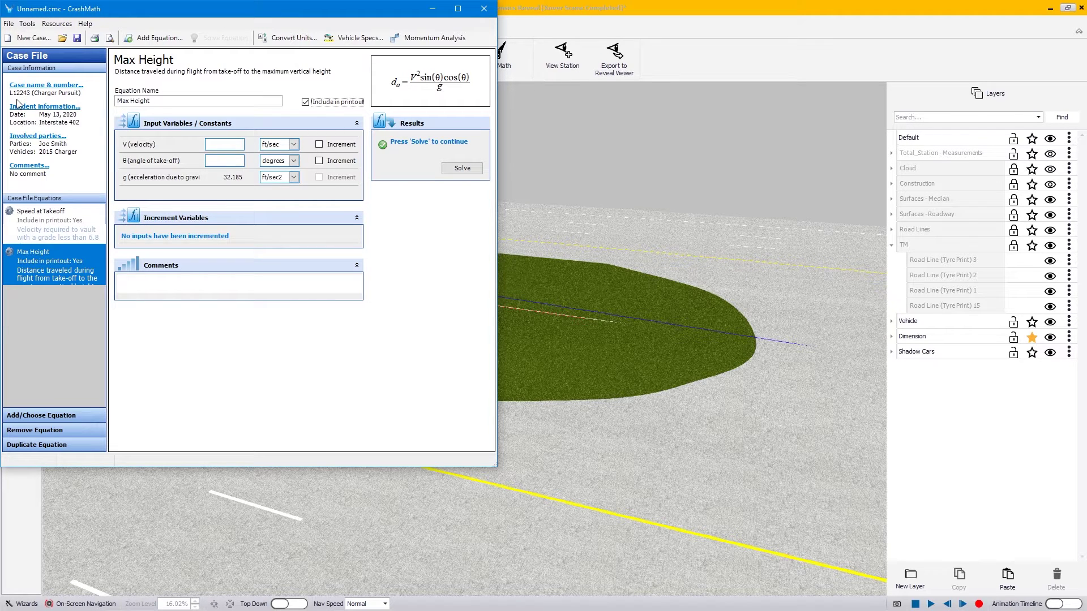
{"action": "left_click", "coordinate": [166, 101]}
{"action": "type", "text": "Distance"}
{"action": "key", "text": "Tab"}
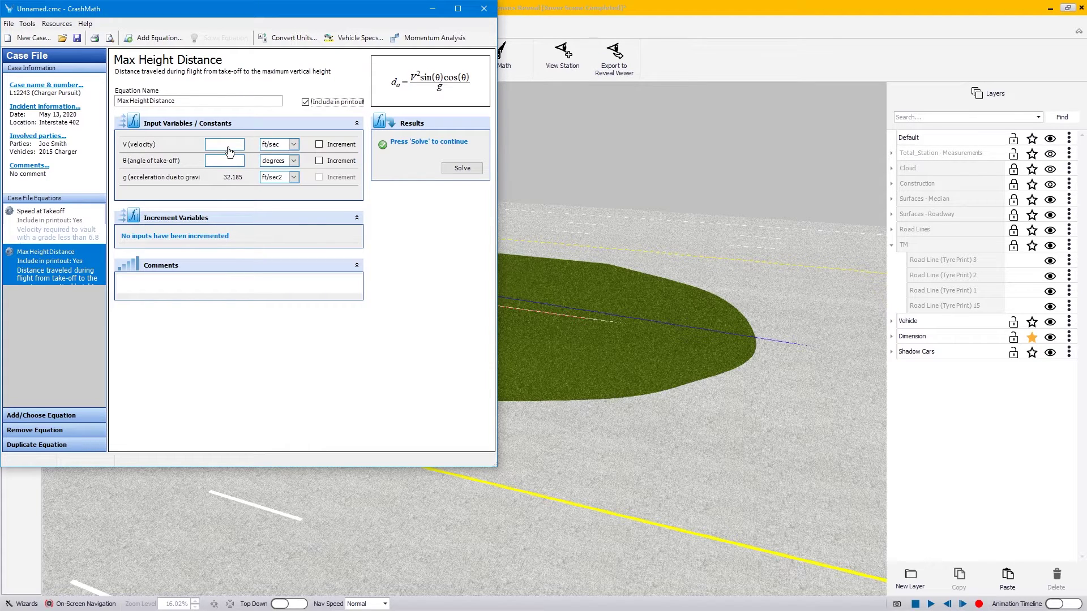
Set the equation's velocity to 117.509 with mph as the unit.
{"action": "left_click", "coordinate": [294, 144]}
{"action": "left_click", "coordinate": [283, 178]}
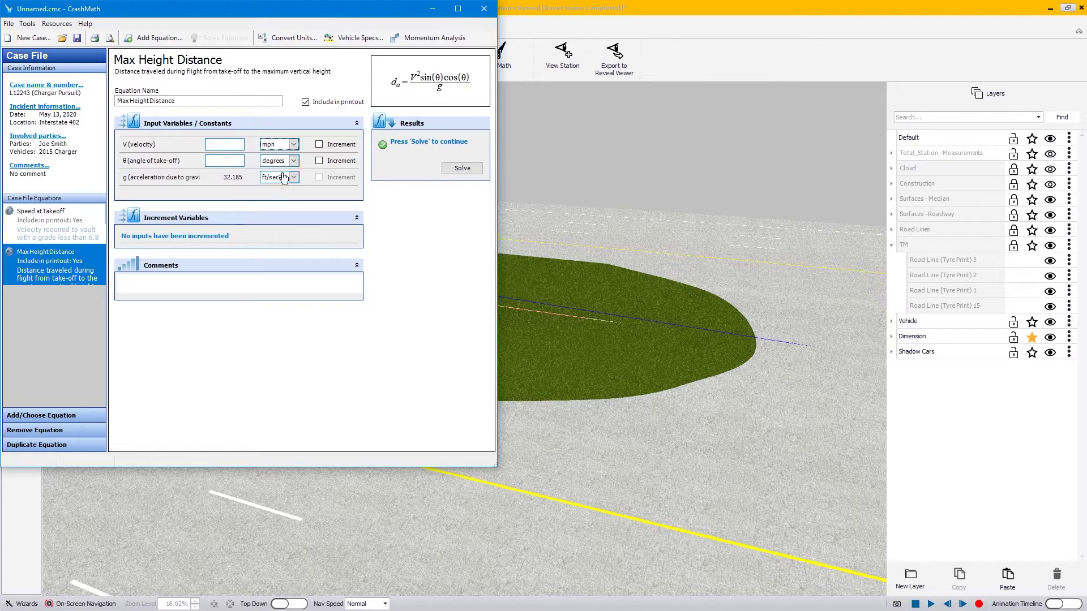
{"action": "left_click", "coordinate": [228, 146]}
{"action": "type", "text": "117.509"}
{"action": "key", "text": "Tab"}
Switch to Calculator, multiply the takeoff grade by 45 to get the takeoff angle, and return to CrashMath.
{"action": "left_click", "coordinate": [235, 160]}
{"action": "key", "text": "alt+Tab"}
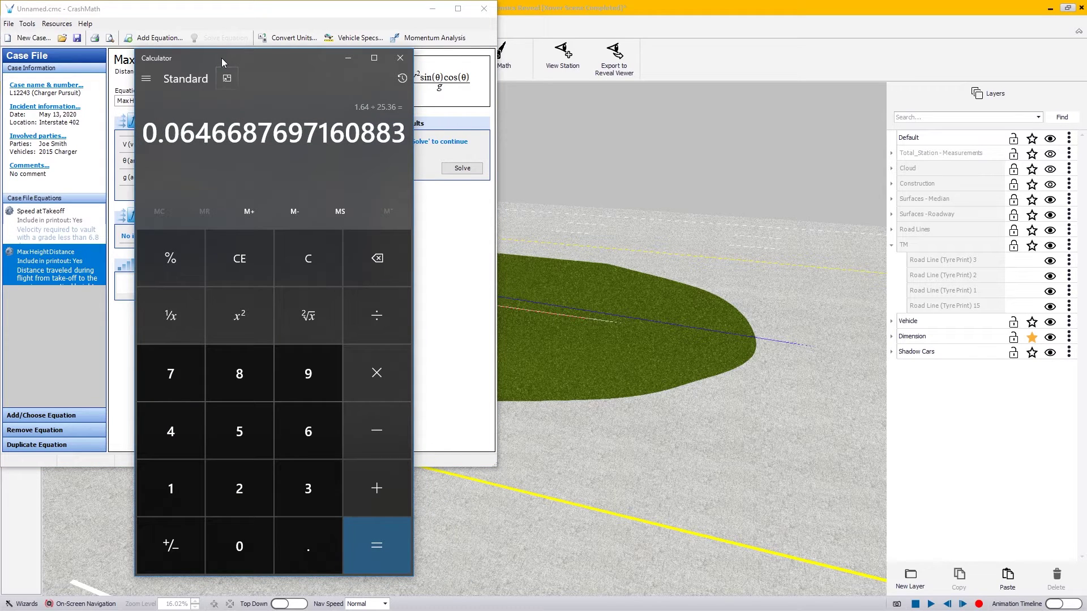
{"action": "type", "text": "*45"}
{"action": "key", "text": "Return"}
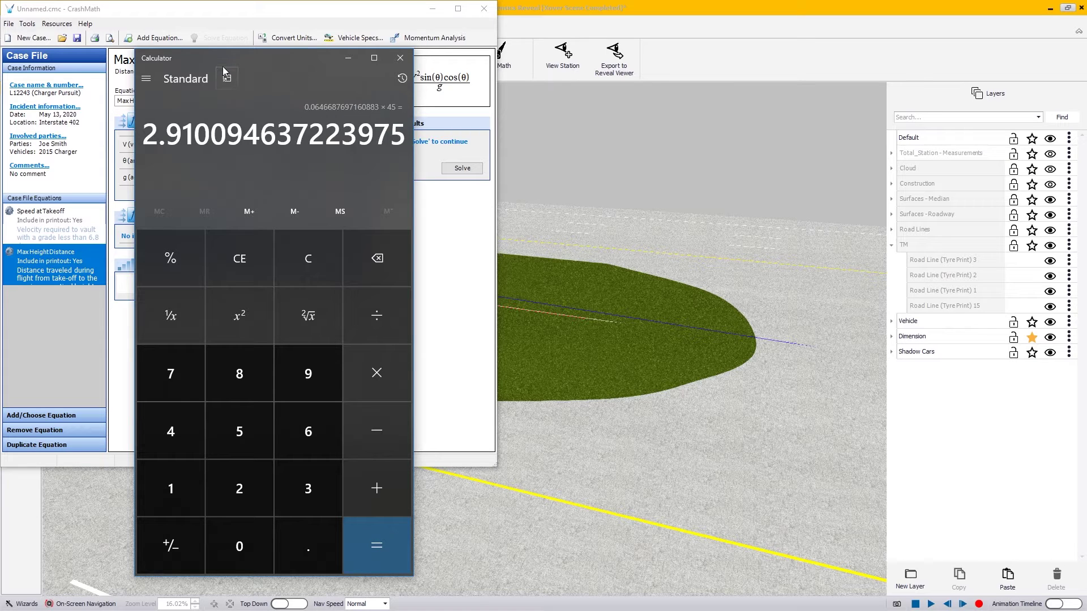
{"action": "left_click", "coordinate": [348, 58]}
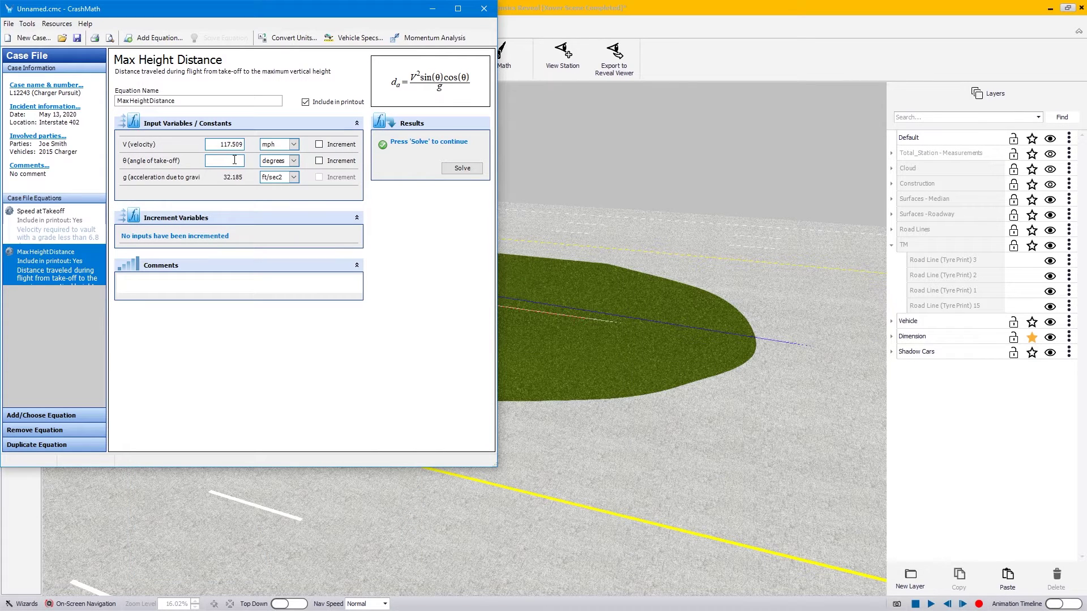
Set the angle of take-off to 2.910 degrees and solve the equation.
{"action": "type", "text": "4"}
{"action": "type", "text": ".910"}
{"action": "key", "text": "Tab"}
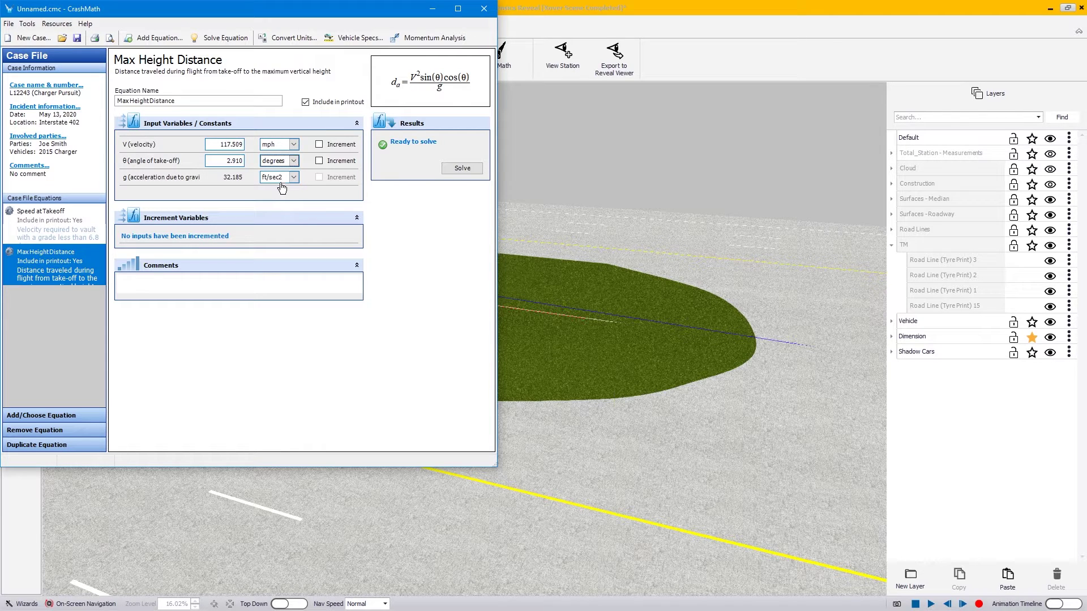
{"action": "left_click", "coordinate": [462, 168]}
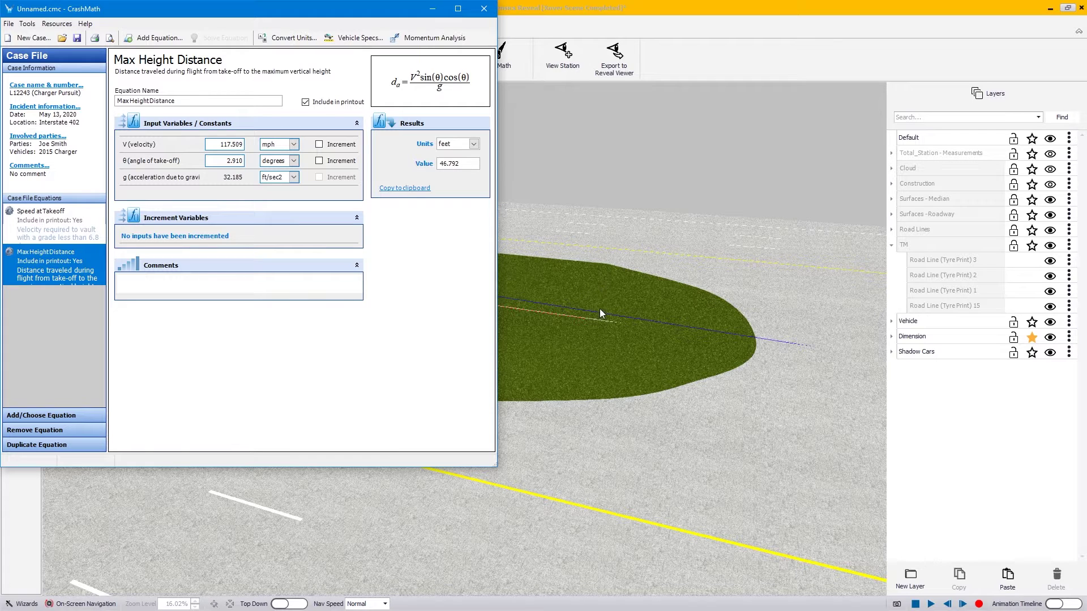
Return to the top-down scene and dimension from the takeoff shadow car's center to the landing shadow car's center with point snapping.
{"action": "left_click", "coordinate": [431, 10]}
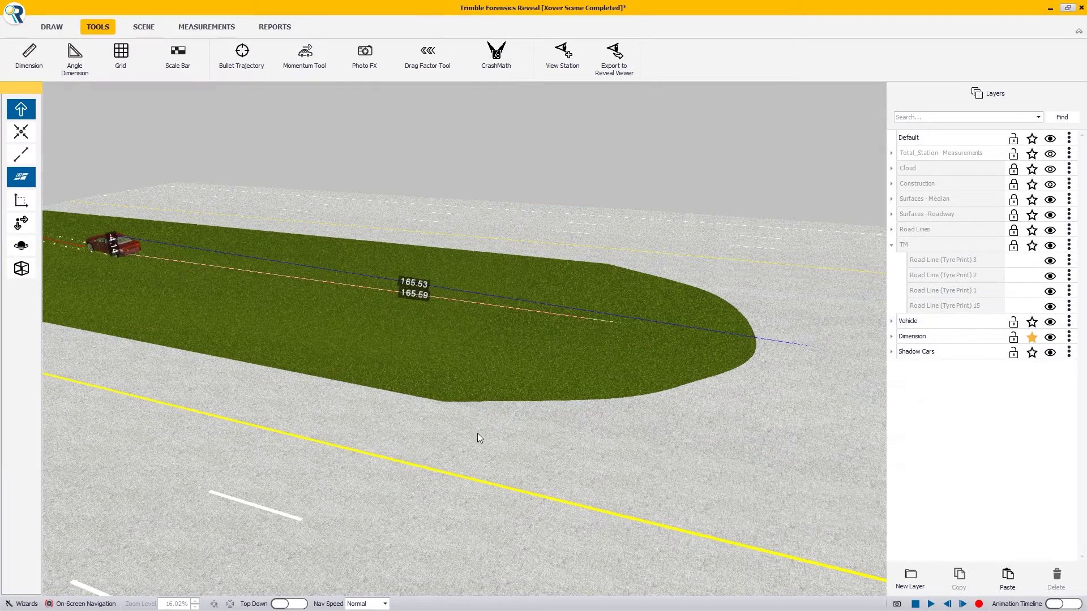
{"action": "left_click", "coordinate": [289, 604]}
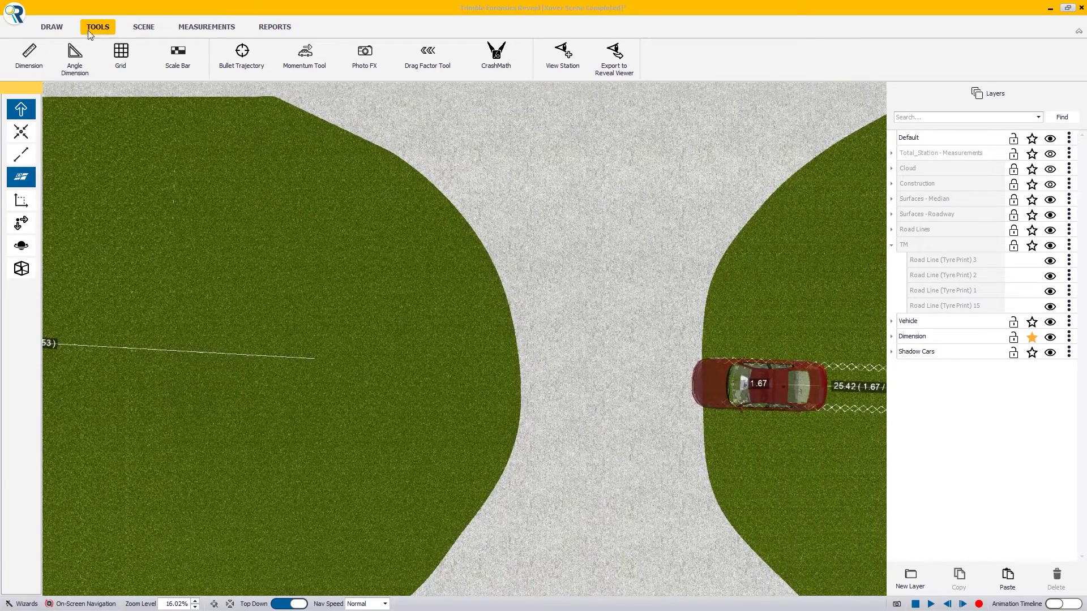
{"action": "left_click", "coordinate": [29, 56]}
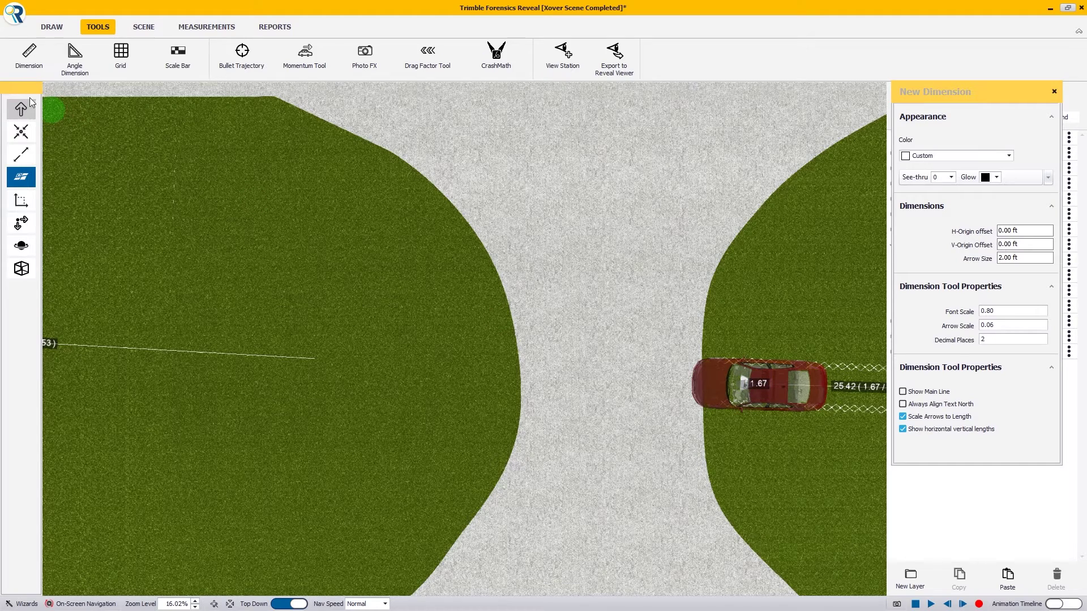
{"action": "left_click", "coordinate": [21, 132]}
{"action": "left_click", "coordinate": [763, 386]}
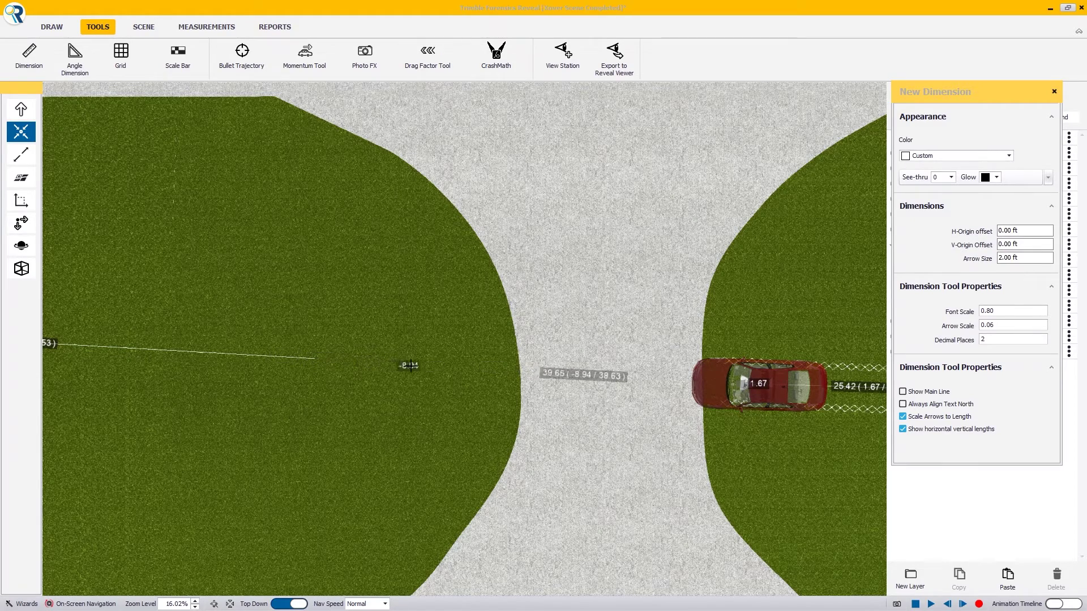
{"action": "middle_click_drag", "start_coordinate": [388, 364], "coordinate": [602, 371]}
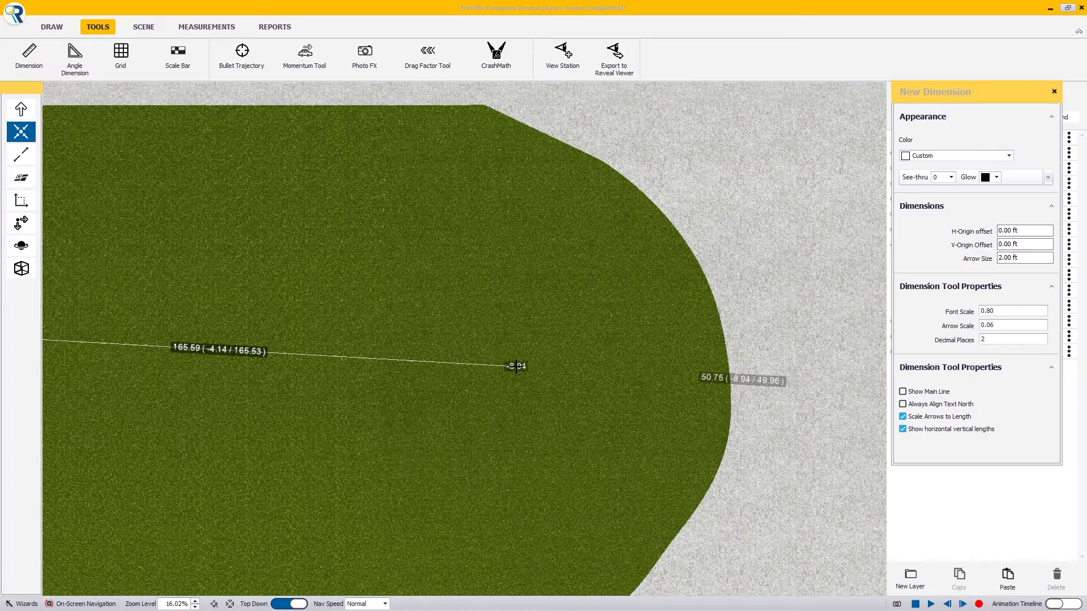
{"action": "middle_click_drag", "start_coordinate": [258, 345], "coordinate": [788, 376]}
{"action": "middle_click_drag", "start_coordinate": [294, 337], "coordinate": [622, 353]}
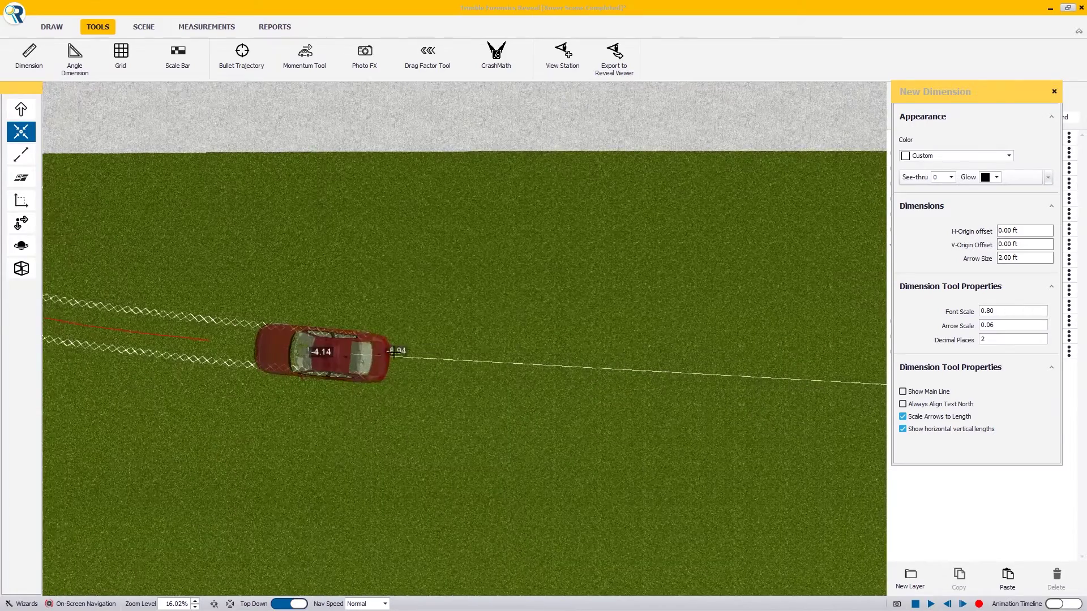
{"action": "left_click", "coordinate": [322, 352]}
{"action": "middle_click_drag", "start_coordinate": [716, 332], "coordinate": [366, 294]}
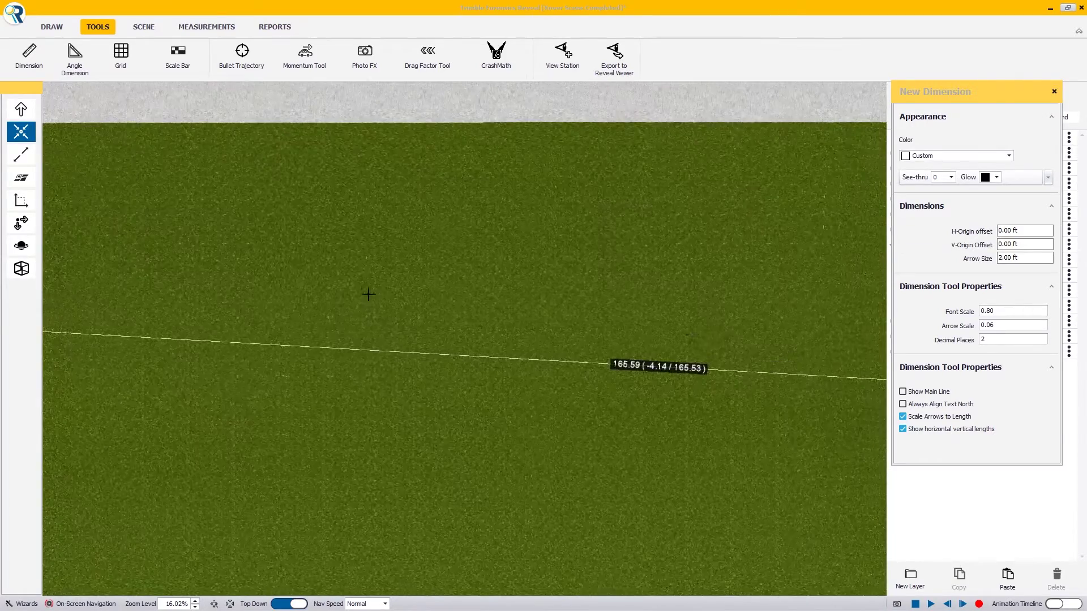
{"action": "key", "text": "Escape"}
Open the properties of Dimension 6 in the Dimension layer and set its length to 46.792 ft.
{"action": "middle_click_drag", "start_coordinate": [762, 345], "coordinate": [451, 306]}
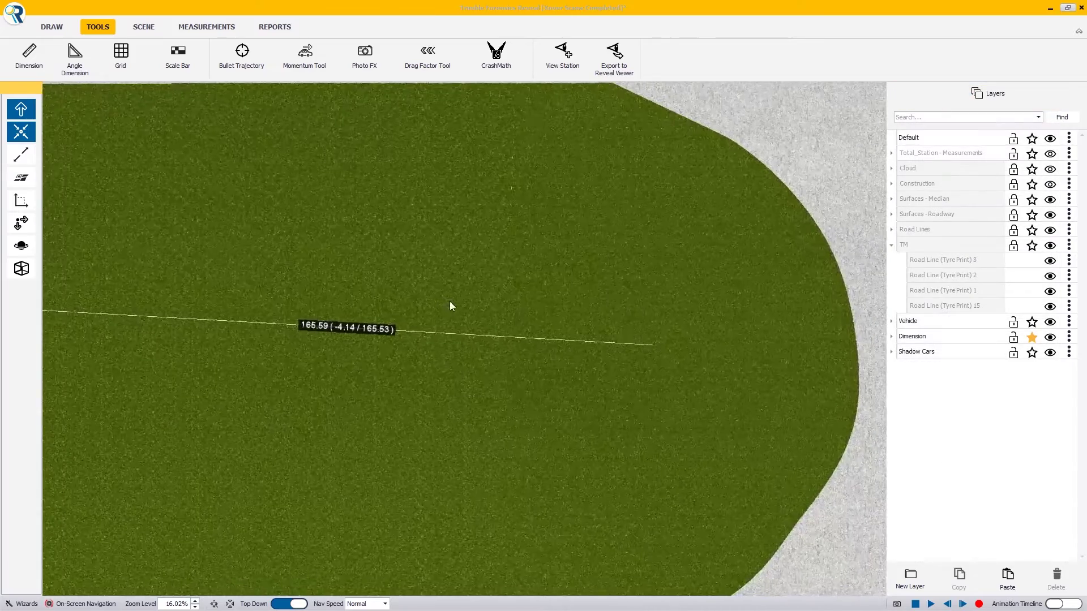
{"action": "left_click", "coordinate": [891, 338]}
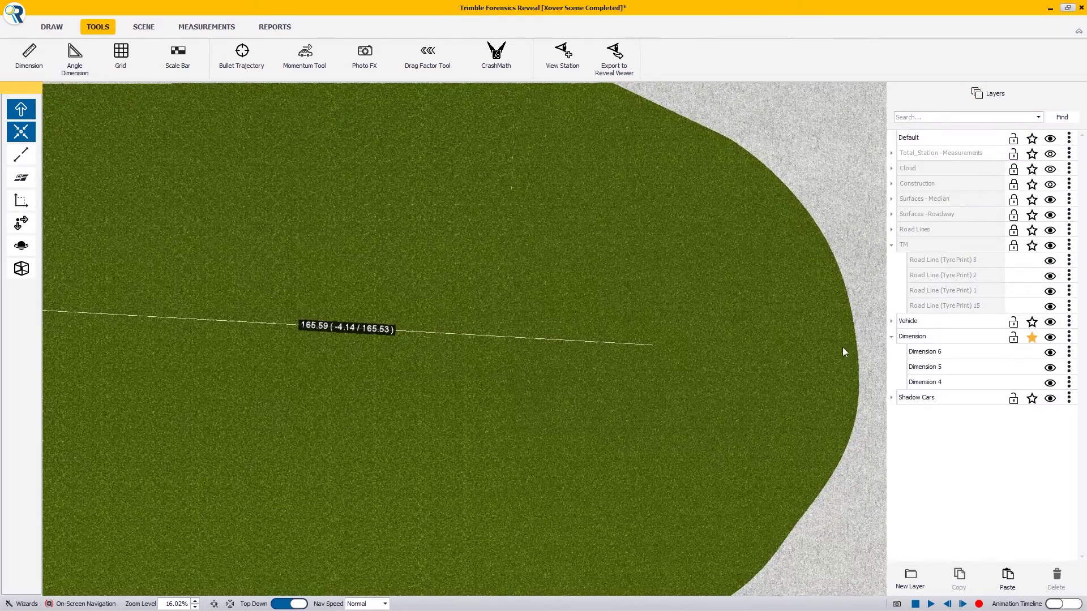
{"action": "double_click", "coordinate": [926, 352]}
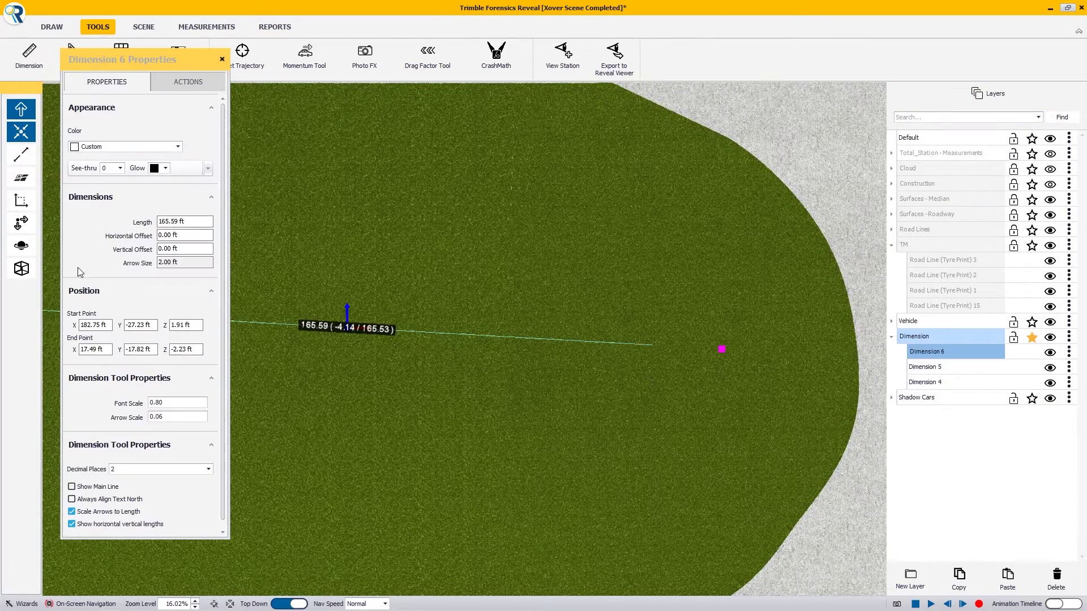
{"action": "left_click", "coordinate": [185, 221]}
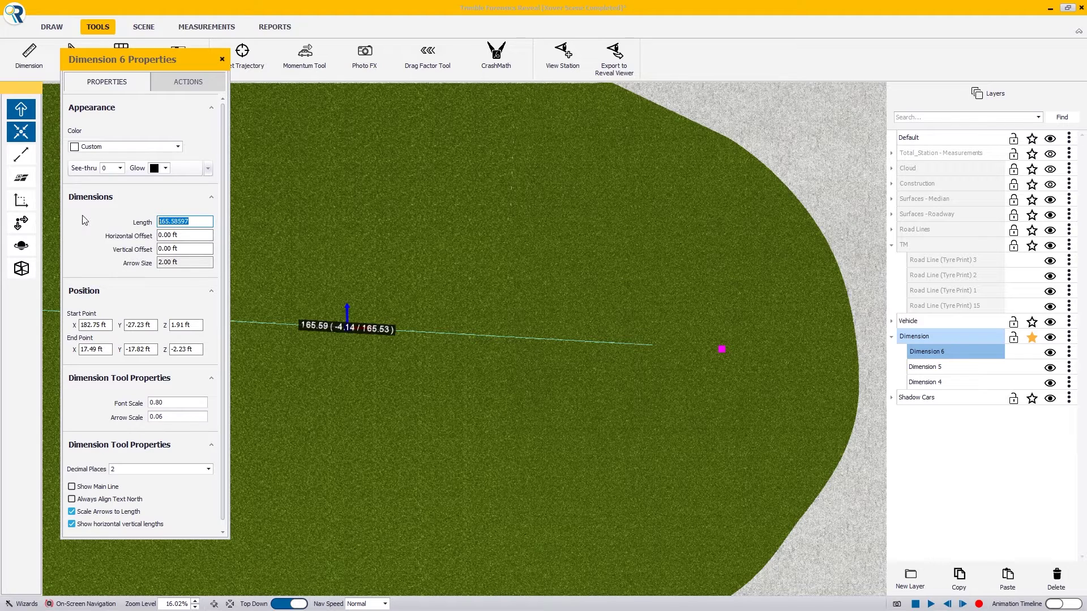
{"action": "type", "text": "46"}
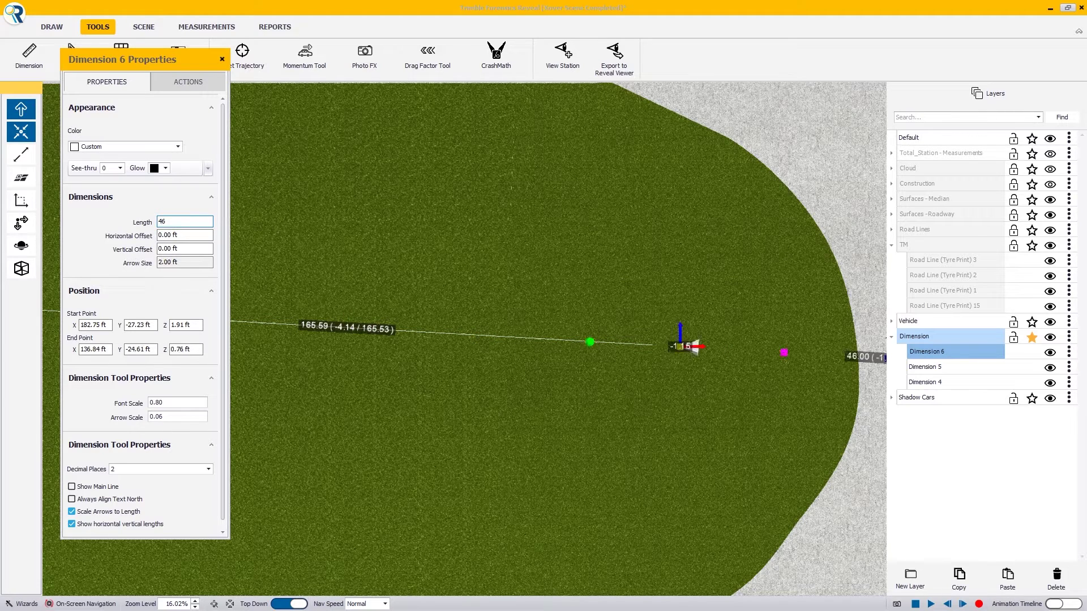
{"action": "type", "text": ".792"}
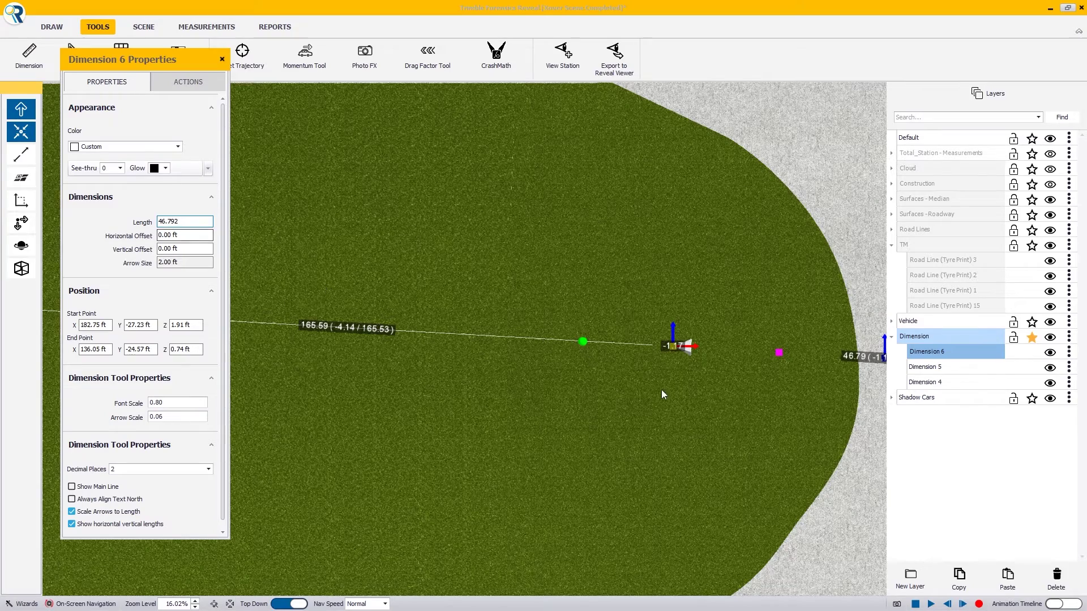
Check the start and end point elevations in the Dimension 6 properties.
{"action": "left_click_drag", "start_coordinate": [661, 389], "coordinate": [511, 406]}
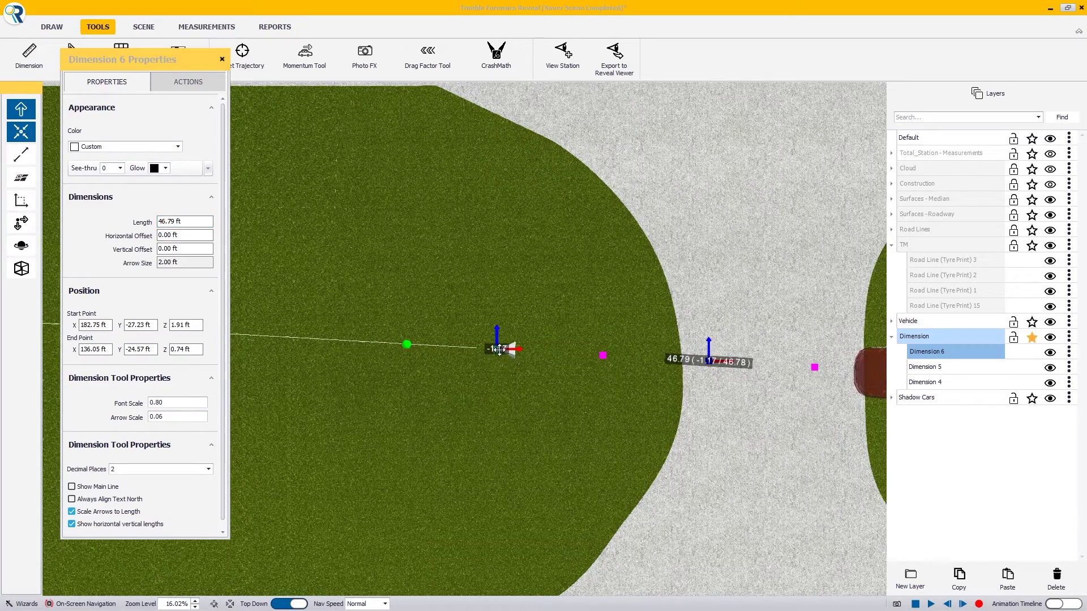
{"action": "left_click", "coordinate": [185, 325]}
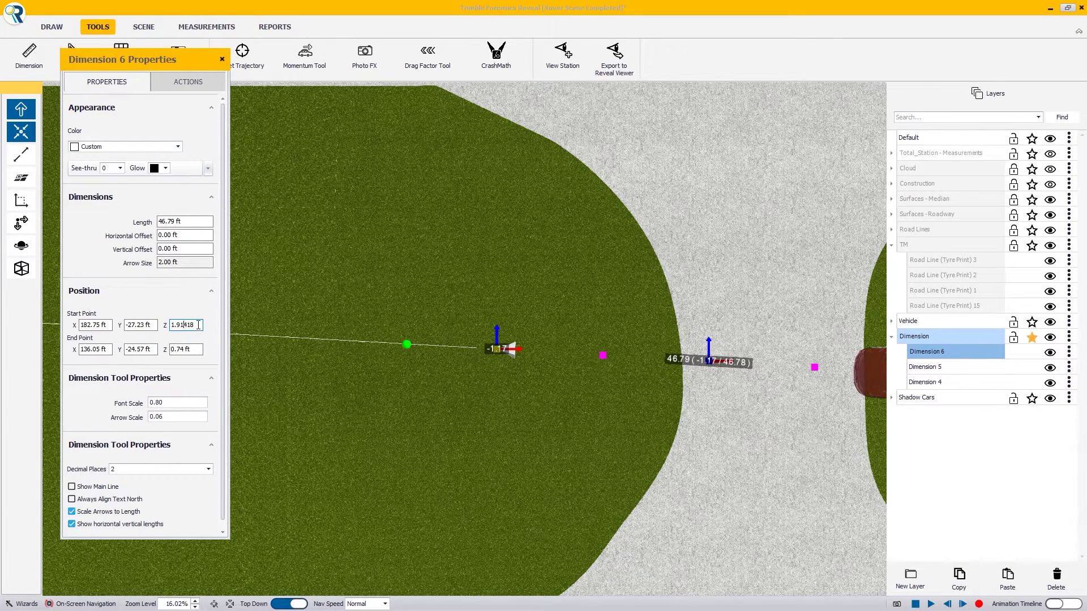
{"action": "middle_click_drag", "start_coordinate": [371, 392], "coordinate": [264, 395]}
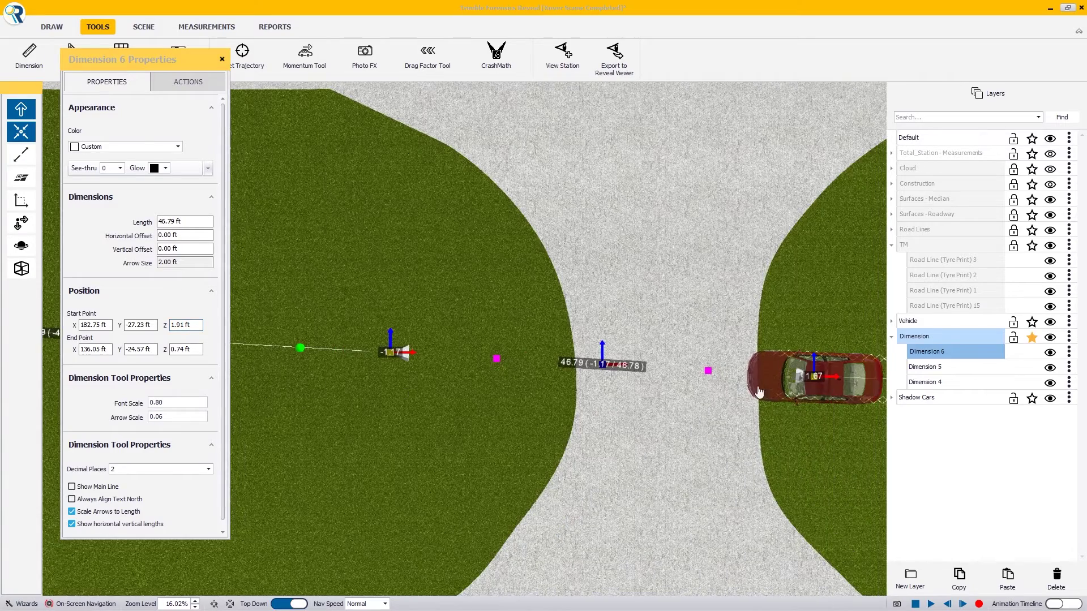
{"action": "left_click", "coordinate": [196, 329]}
{"action": "left_click", "coordinate": [183, 350]}
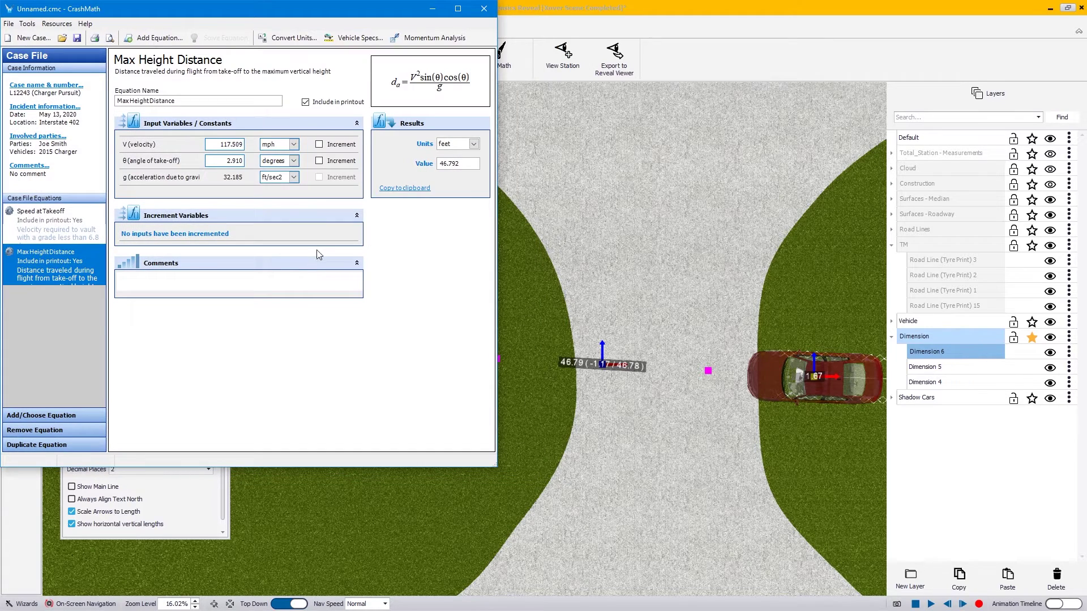
In CrashMath, add the favorite equation for maximum vertical height reached above the plane of take-off to the case.
{"action": "left_click", "coordinate": [42, 416]}
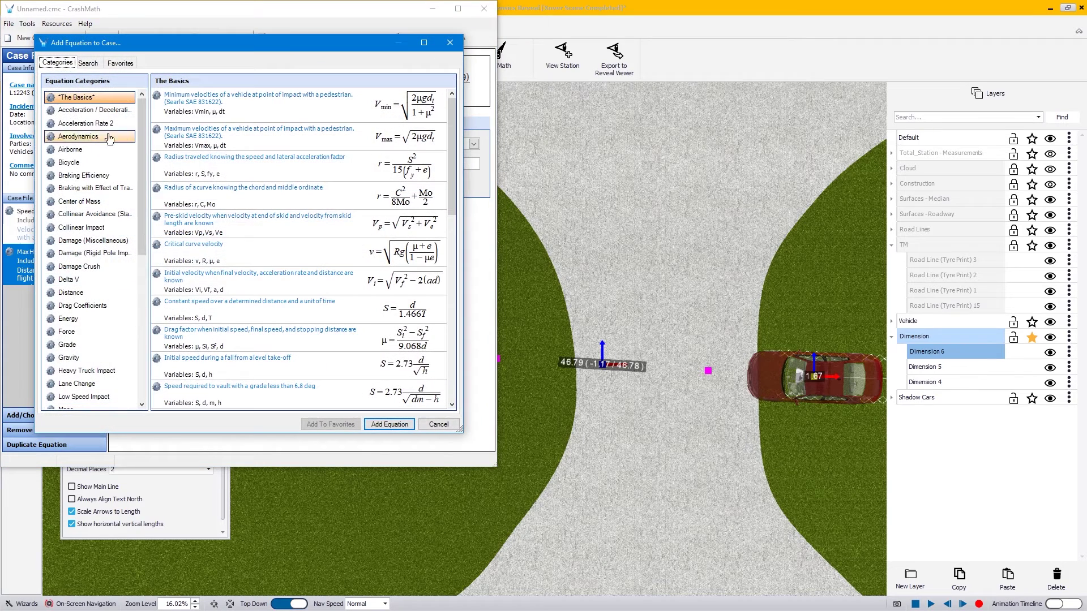
{"action": "left_click", "coordinate": [120, 63]}
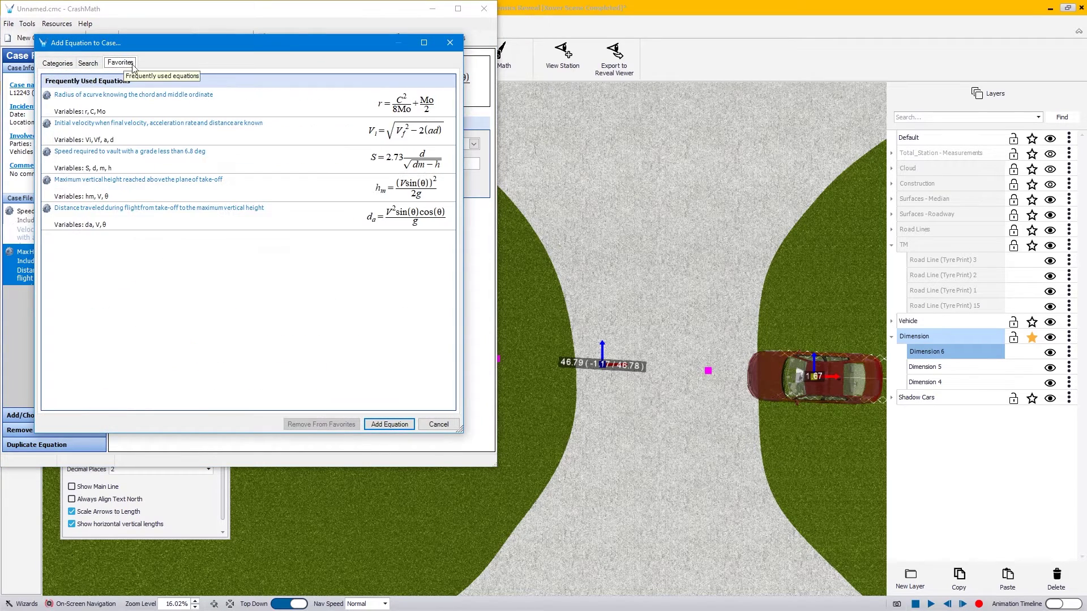
{"action": "left_click", "coordinate": [93, 190]}
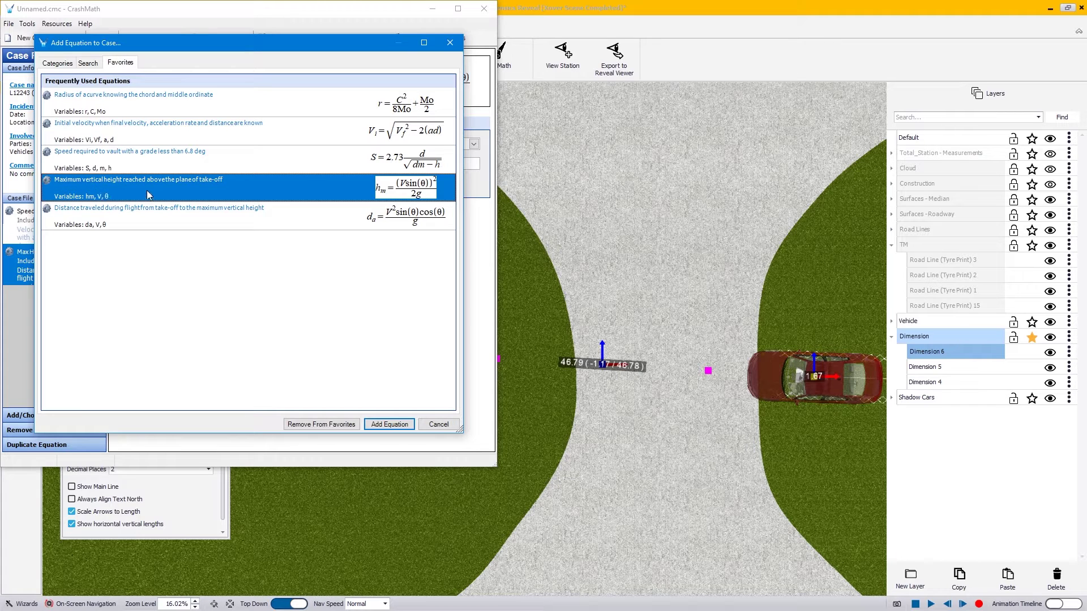
{"action": "left_click", "coordinate": [390, 425]}
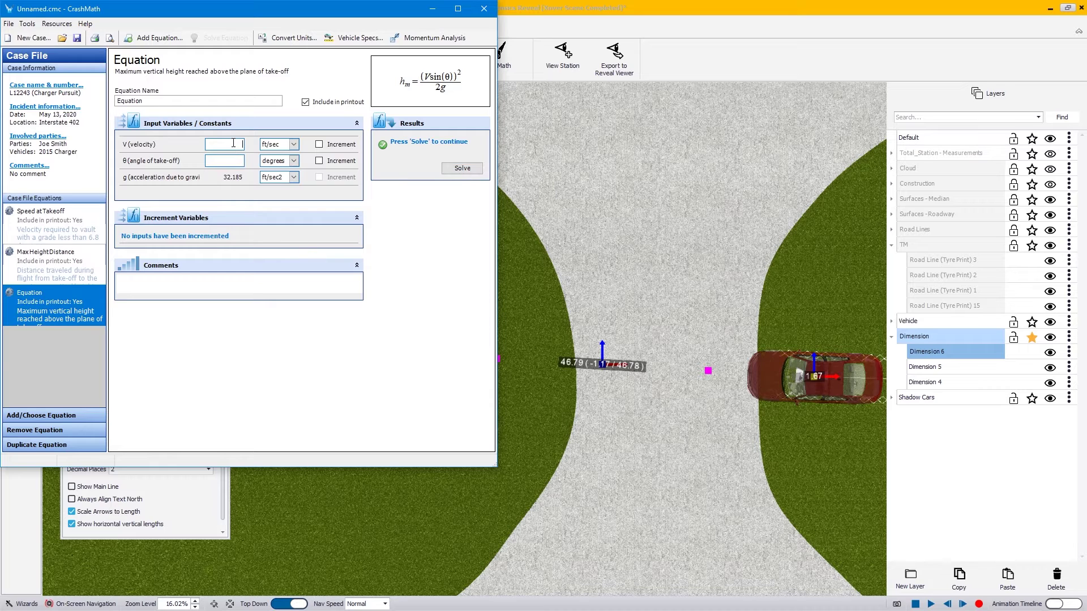
Set the new equation's velocity to 117.509 mph, matching the Max Height Distance equation.
{"action": "left_click", "coordinate": [294, 145]}
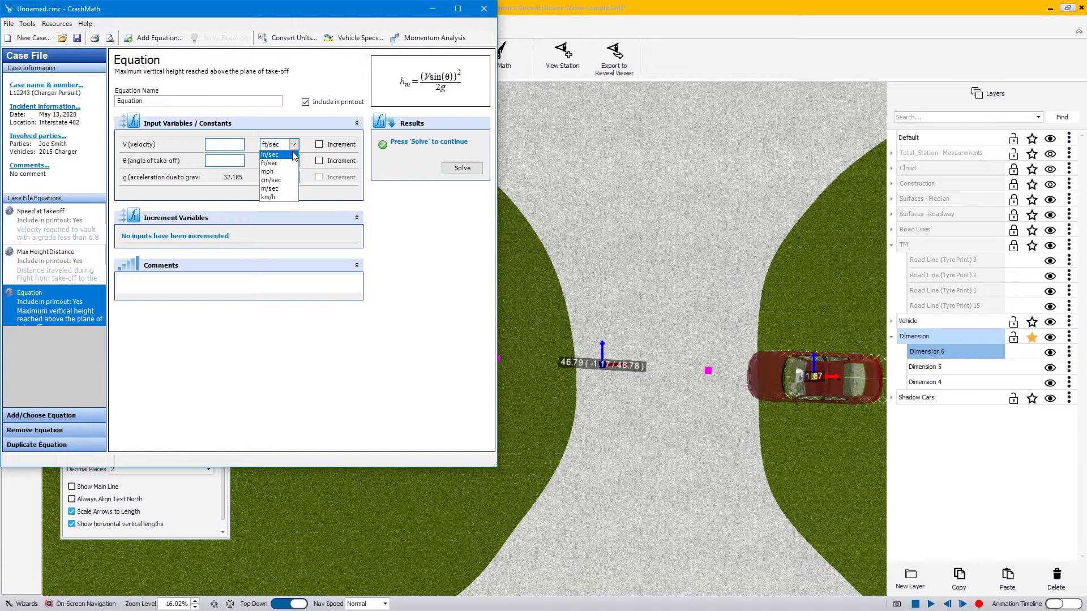
{"action": "left_click", "coordinate": [288, 171]}
{"action": "left_click", "coordinate": [61, 267]}
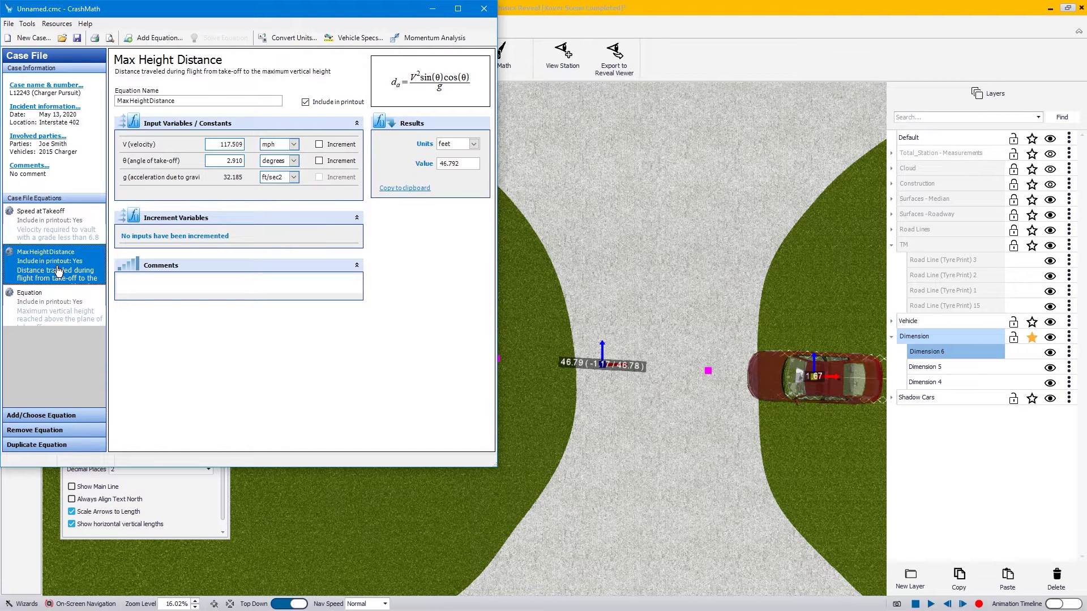
{"action": "left_click", "coordinate": [71, 301]}
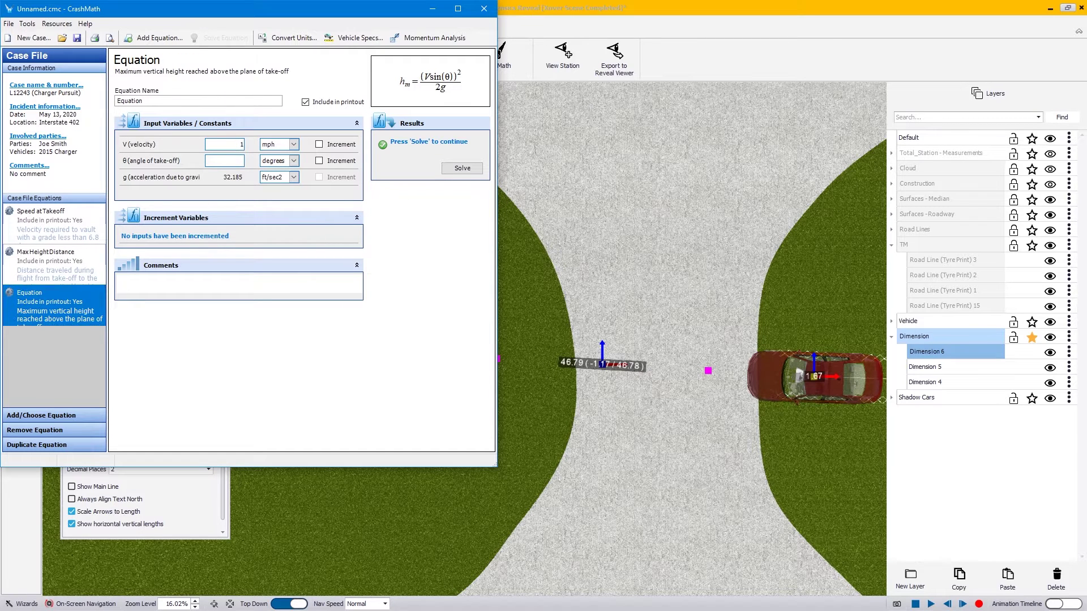
{"action": "left_click", "coordinate": [243, 144]}
{"action": "type", "text": "117.509"}
Set the angle of take-off to 2.910 degrees, matching the Max Height Distance equation, and solve for maximum height.
{"action": "left_click", "coordinate": [240, 161]}
{"action": "left_click", "coordinate": [65, 258]}
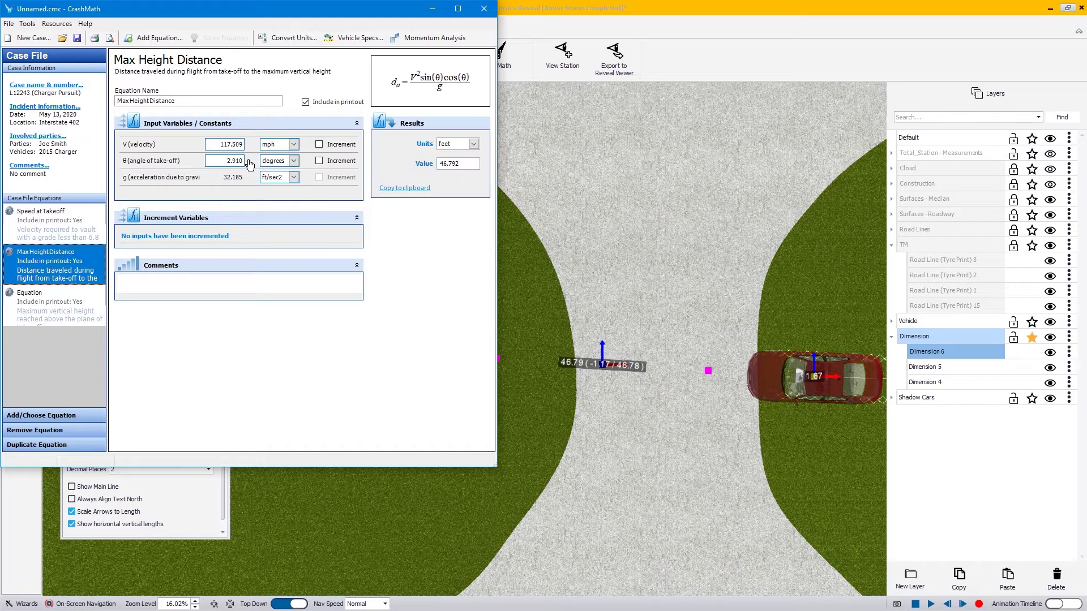
{"action": "left_click", "coordinate": [86, 297]}
{"action": "left_click", "coordinate": [236, 161]}
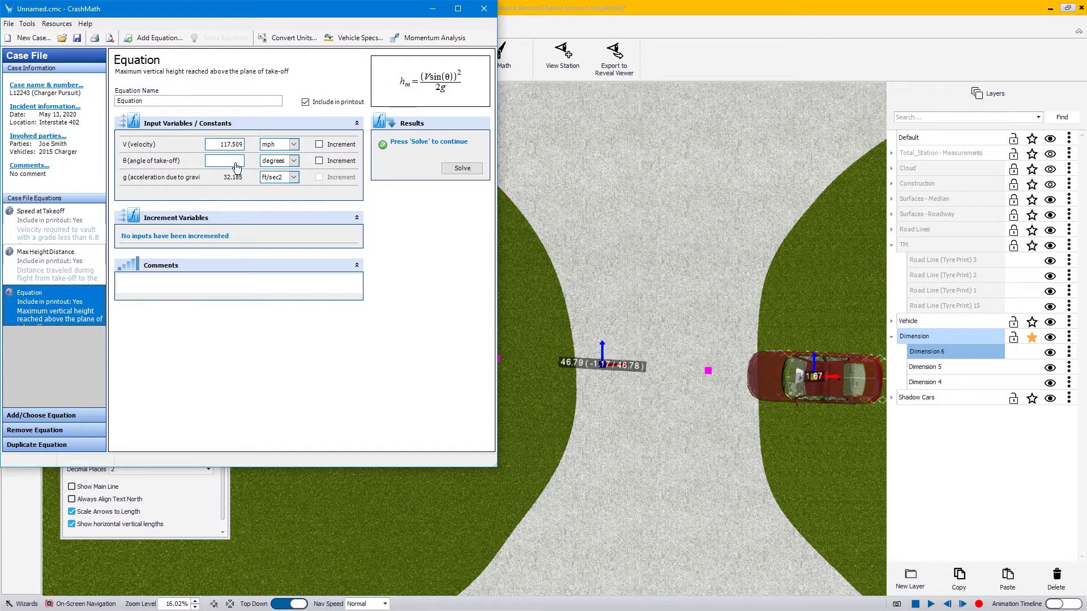
{"action": "type", "text": "2.91"}
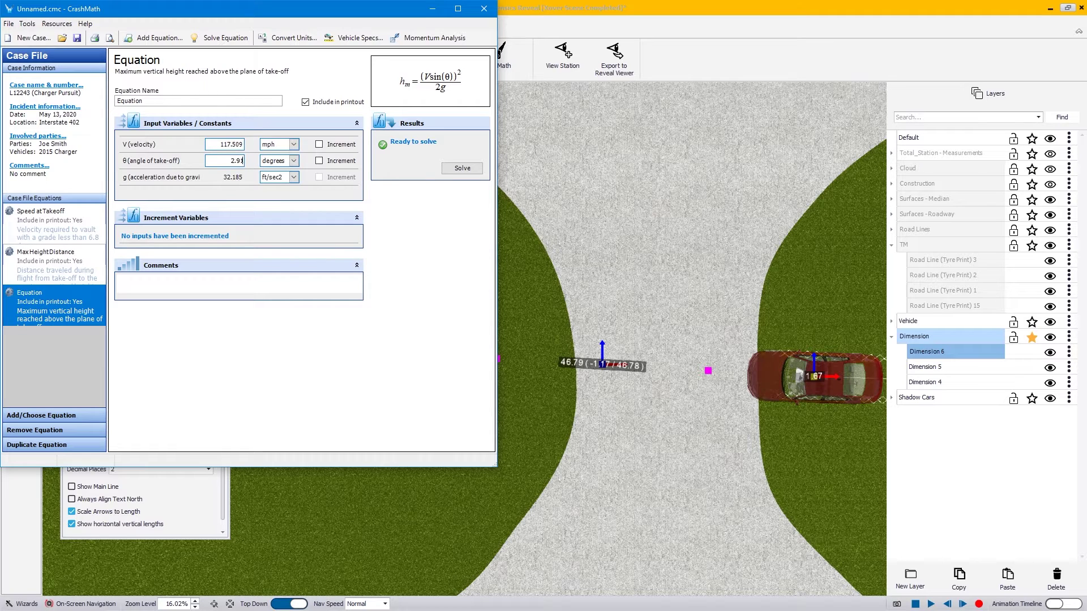
{"action": "type", "text": "0"}
{"action": "key", "text": "Tab"}
{"action": "left_click", "coordinate": [462, 169]}
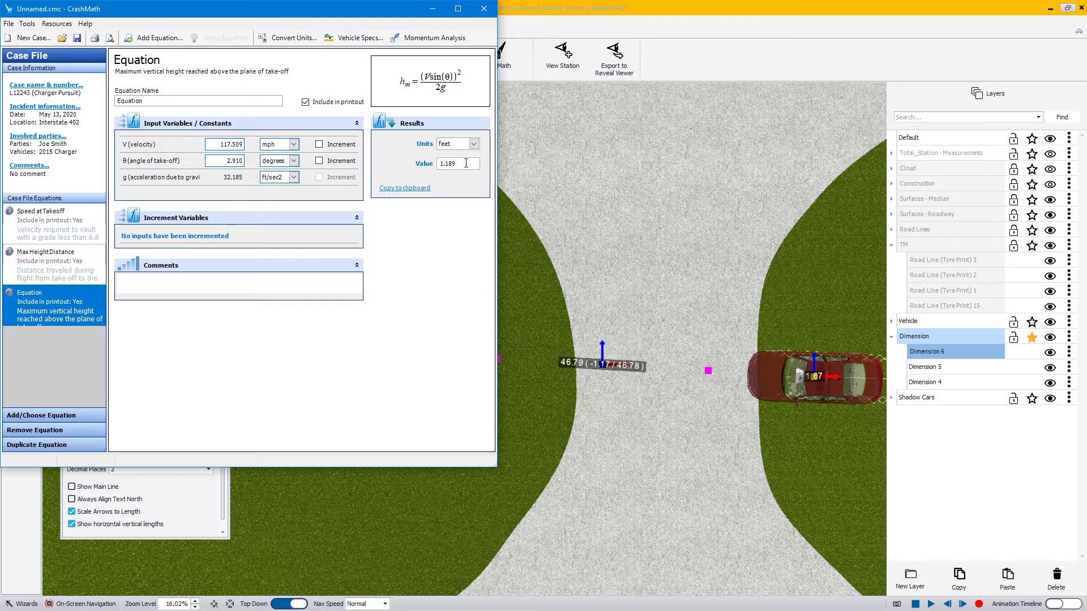
Name the solved equation Max Height and return to the scene.
{"action": "left_click_drag", "start_coordinate": [458, 164], "coordinate": [432, 163]}
{"action": "left_click_drag", "start_coordinate": [378, 16], "coordinate": [695, 41]}
{"action": "left_click", "coordinate": [497, 125]}
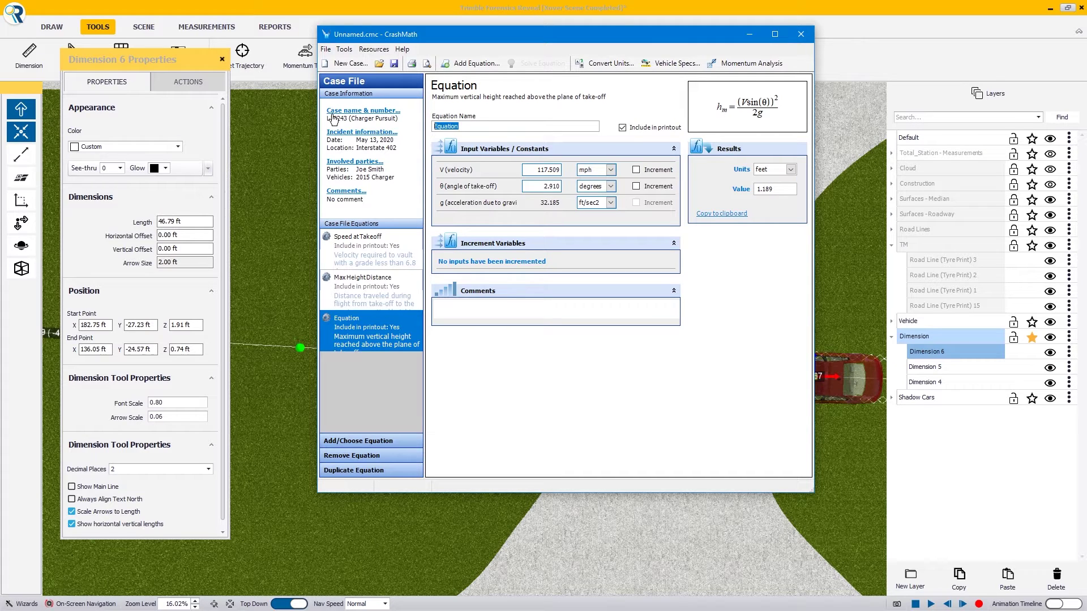
{"action": "type", "text": "Max Height"}
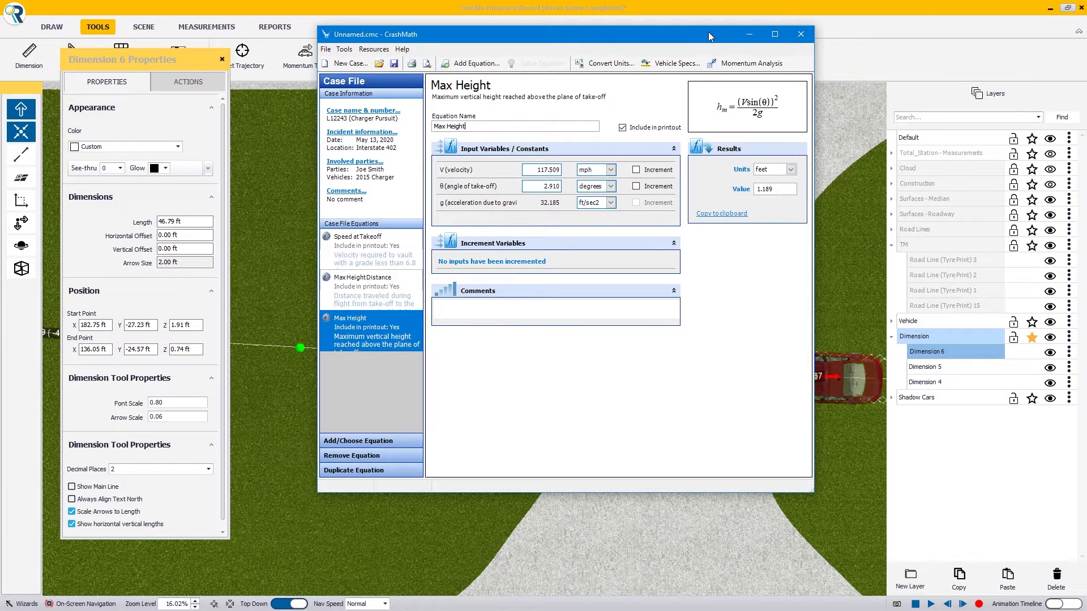
{"action": "left_click", "coordinate": [749, 34]}
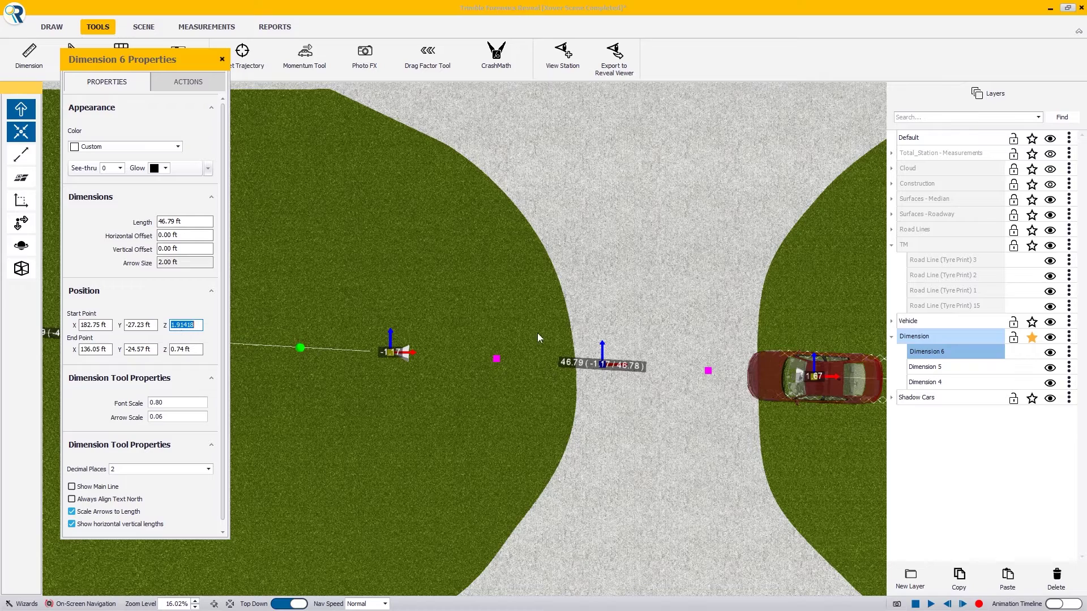
Switch to Calculator and add the 1.189 ft maximum height to the 1.91 ft takeoff elevation.
{"action": "key", "text": "alt+Tab"}
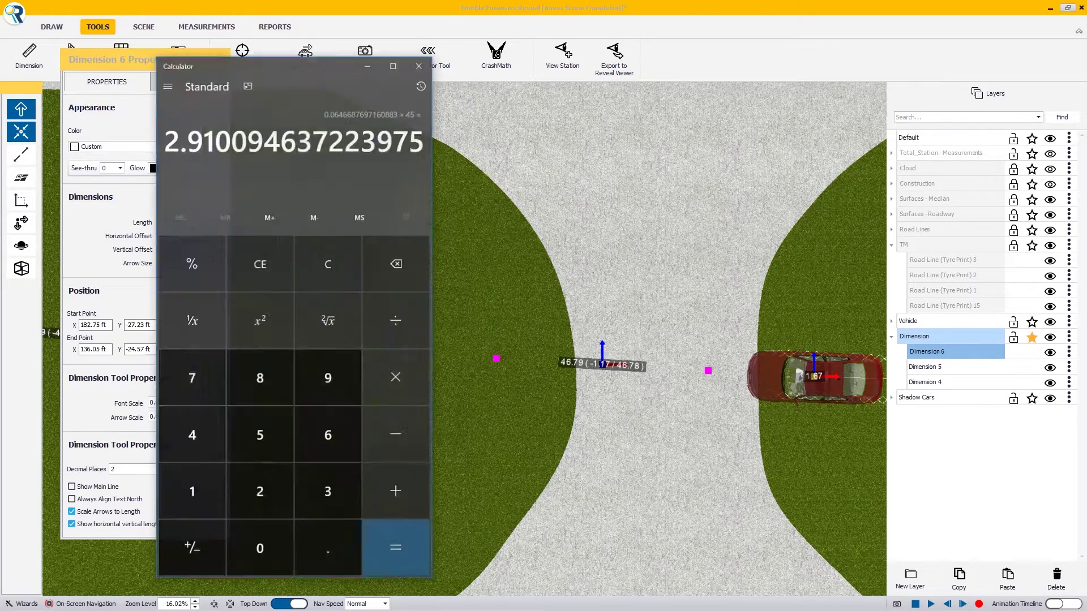
{"action": "left_click_drag", "start_coordinate": [281, 69], "coordinate": [556, 76]}
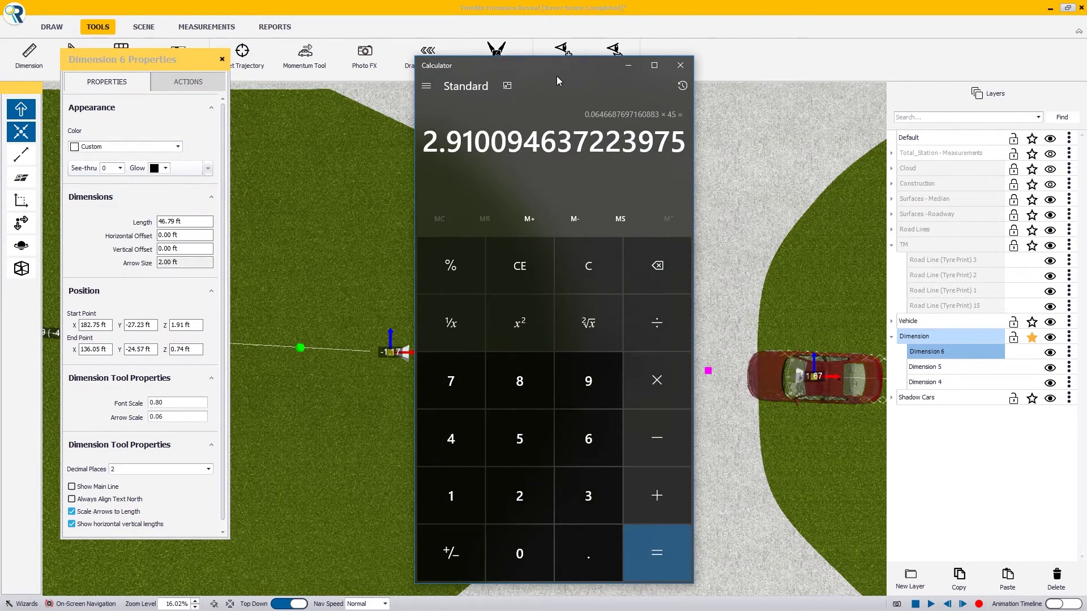
{"action": "key", "text": "Escape"}
{"action": "type", "text": "1.91 "}
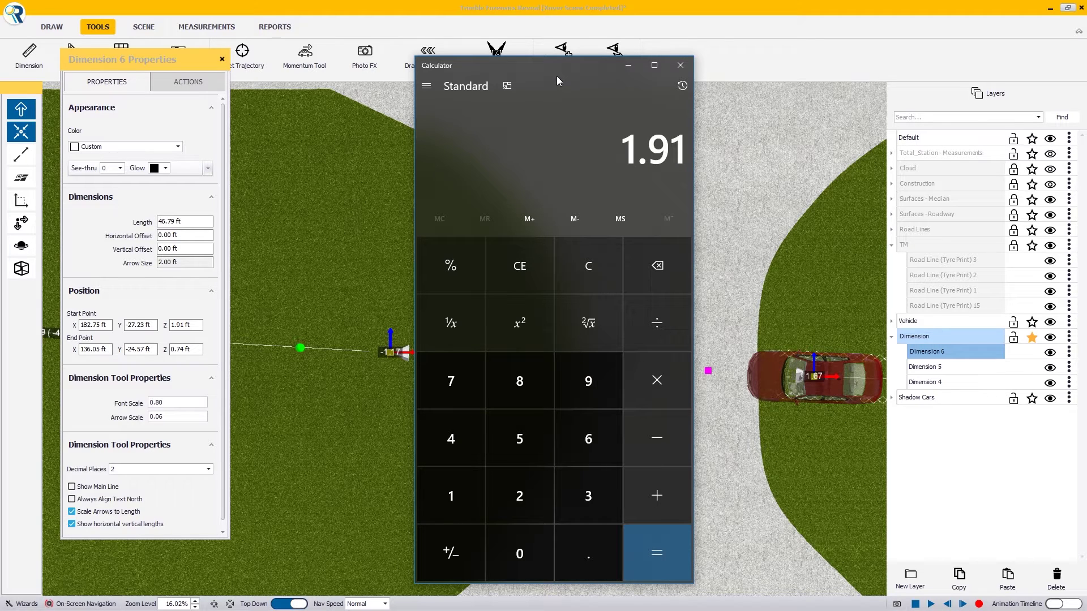
{"action": "type", "text": "+"}
{"action": "key", "text": "alt+Tab"}
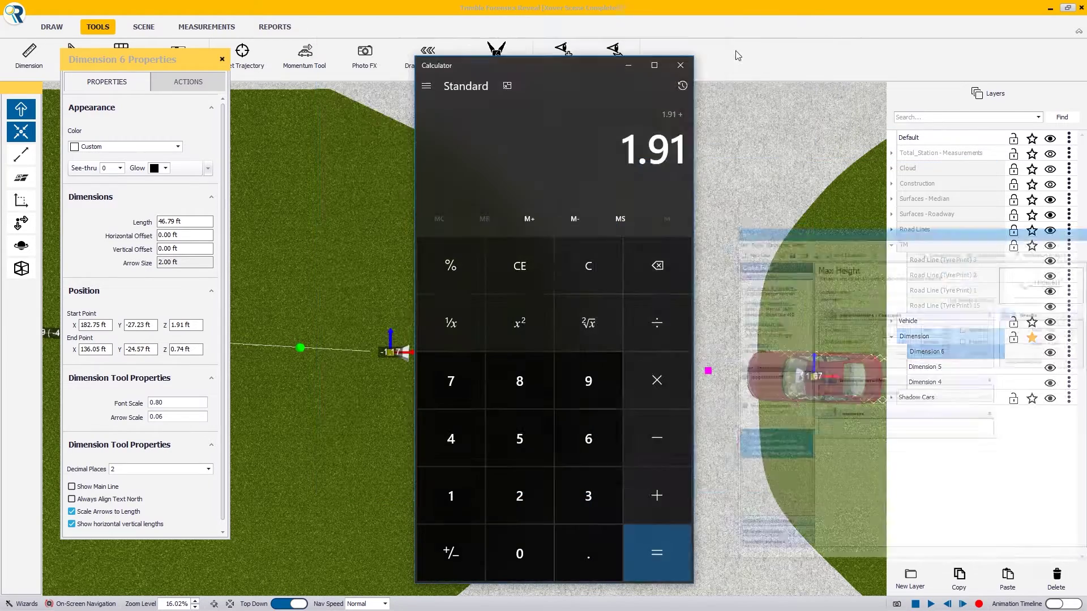
{"action": "left_click", "coordinate": [749, 34]}
{"action": "type", "text": "1.189"}
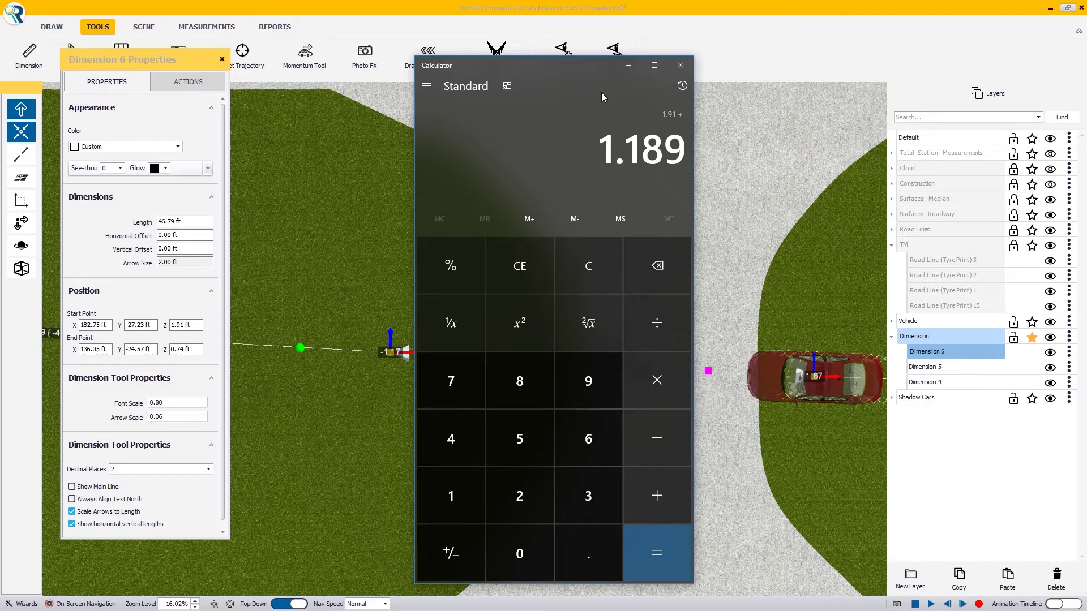
{"action": "key", "text": "Return"}
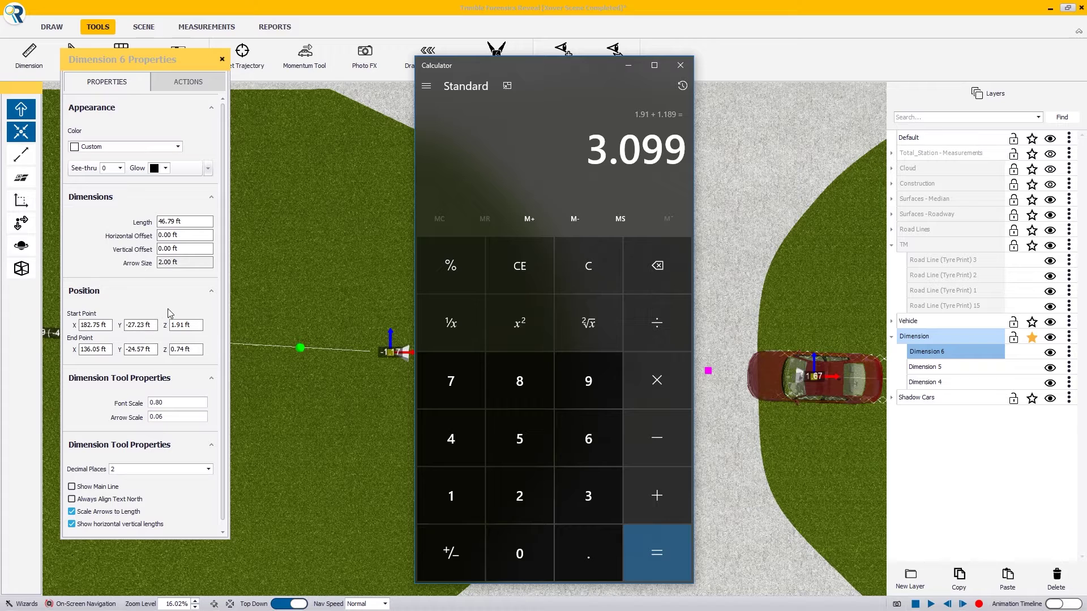
Set the Z position of Dimension 6's end point to 3.099 ft.
{"action": "left_click", "coordinate": [192, 350]}
{"action": "left_click", "coordinate": [192, 350]}
{"action": "double_click", "coordinate": [186, 350]}
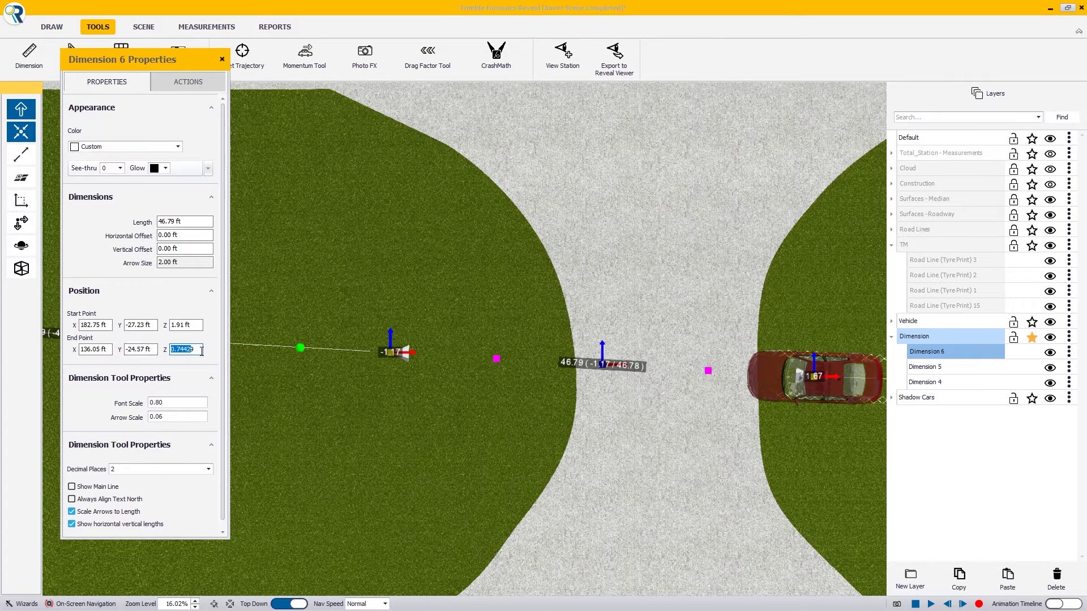
{"action": "type", "text": "3"}
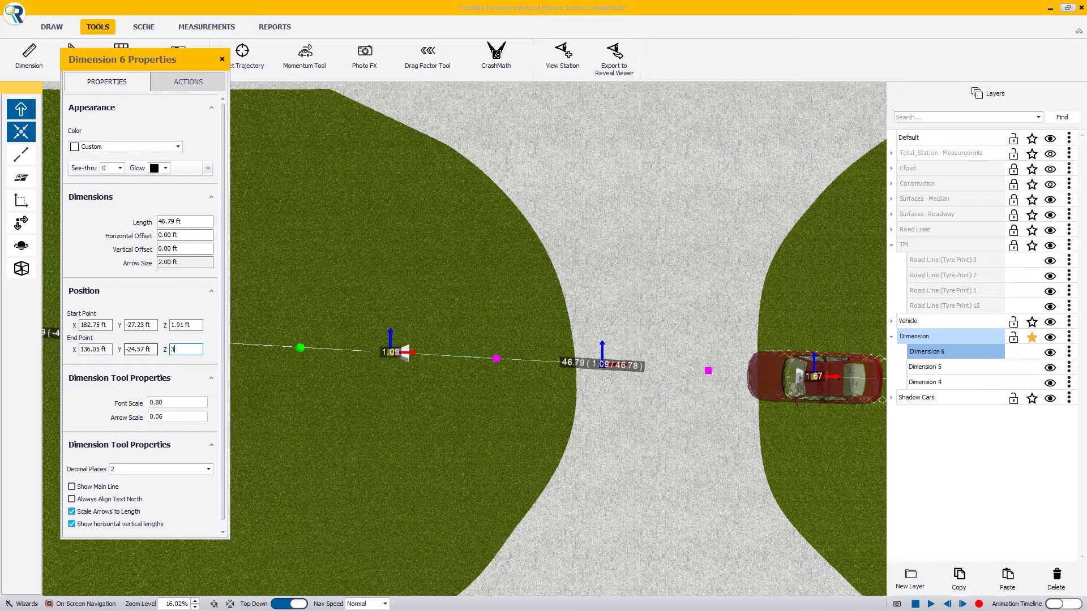
{"action": "type", "text": ".099"}
{"action": "key", "text": "Return"}
Inspect the raised end of Dimension 6 in the 3D view from near ground level.
{"action": "key", "text": "Left"}
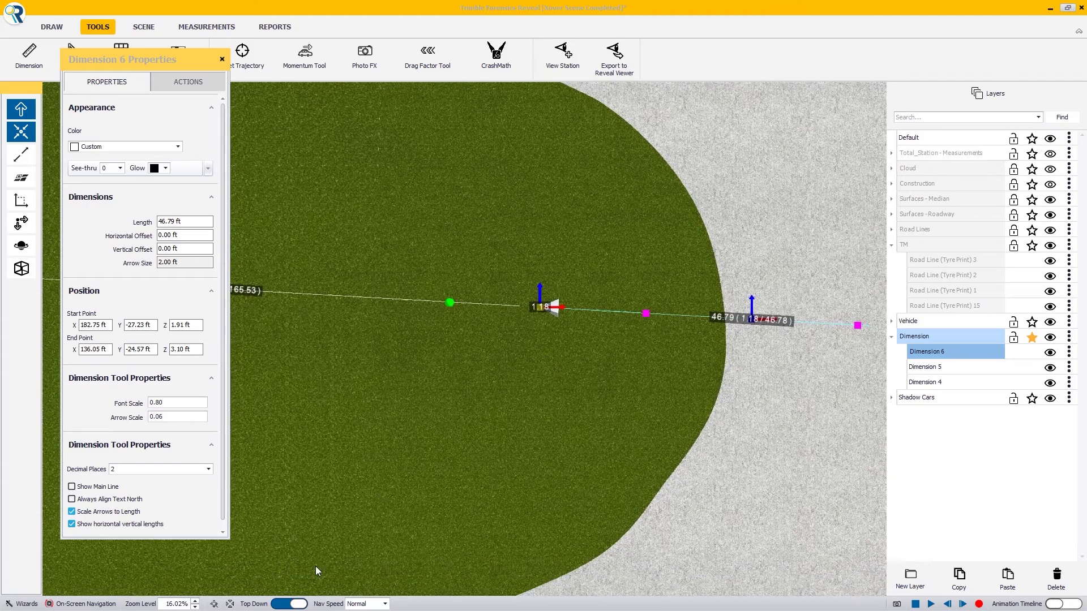
{"action": "left_click", "coordinate": [291, 603]}
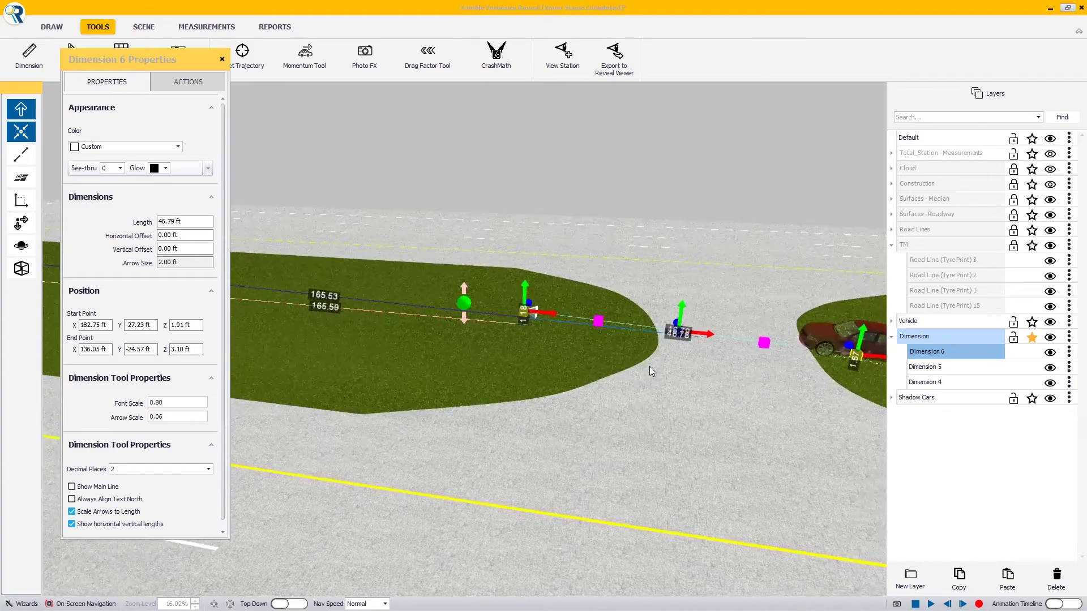
{"action": "scroll", "coordinate": [571, 392], "scroll_direction": "up", "scroll_amount": 5}
{"action": "scroll", "coordinate": [568, 391], "scroll_direction": "down", "scroll_amount": 2}
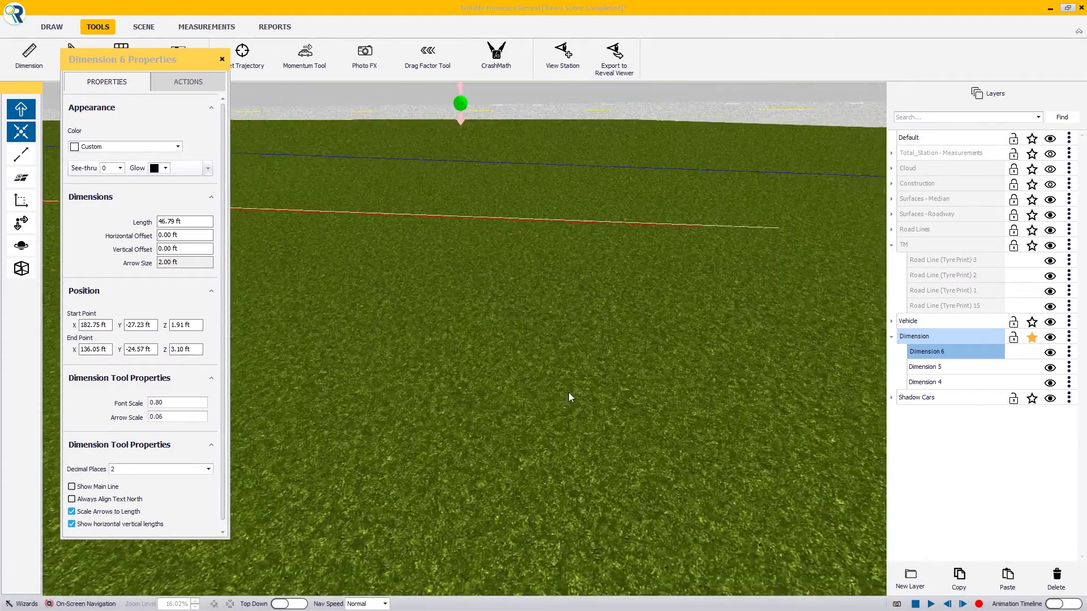
{"action": "right_click_drag", "start_coordinate": [547, 377], "coordinate": [589, 373]}
{"action": "scroll", "coordinate": [652, 364], "scroll_direction": "down", "scroll_amount": 5}
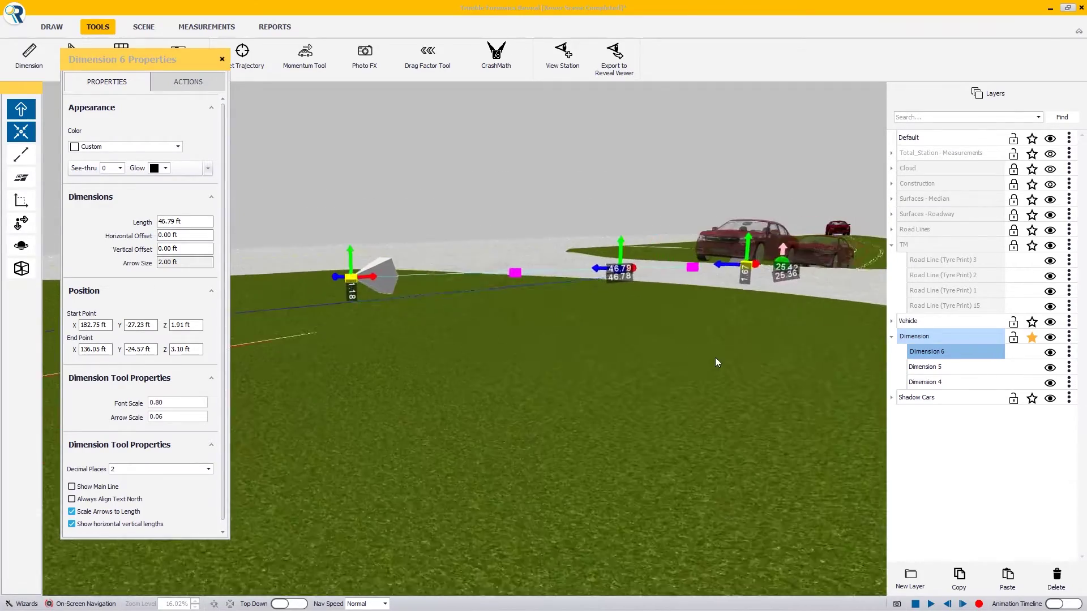
{"action": "scroll", "coordinate": [752, 357], "scroll_direction": "down", "scroll_amount": 2}
{"action": "scroll", "coordinate": [612, 362], "scroll_direction": "up", "scroll_amount": 6}
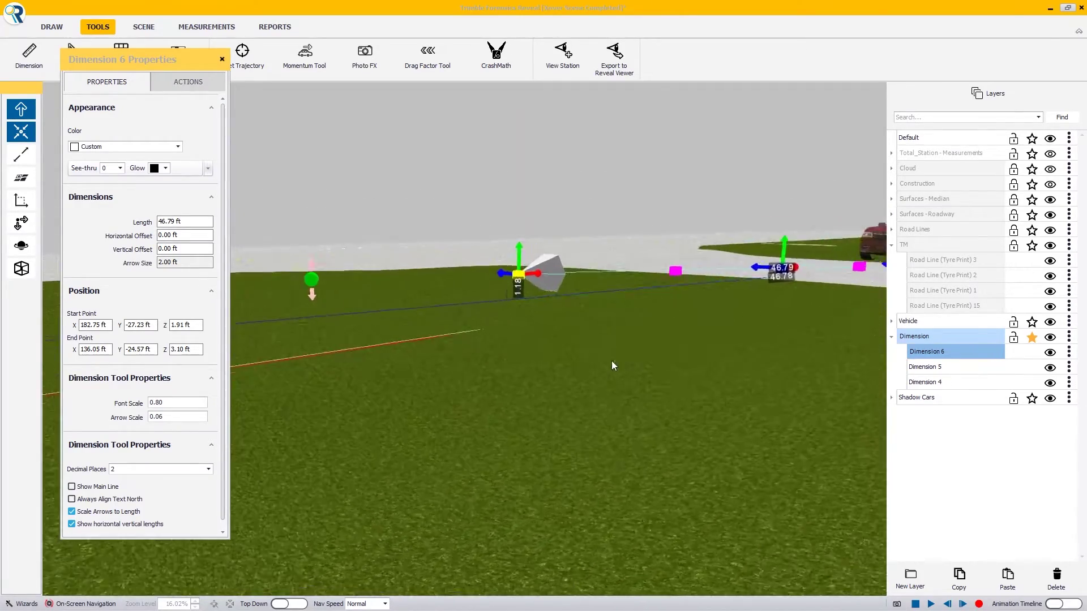
In the top-down view, make Shadow Cars the active layer and copy the landing shadow Charger.
{"action": "left_click", "coordinate": [295, 605]}
{"action": "scroll", "coordinate": [600, 402], "scroll_direction": "down", "scroll_amount": 4}
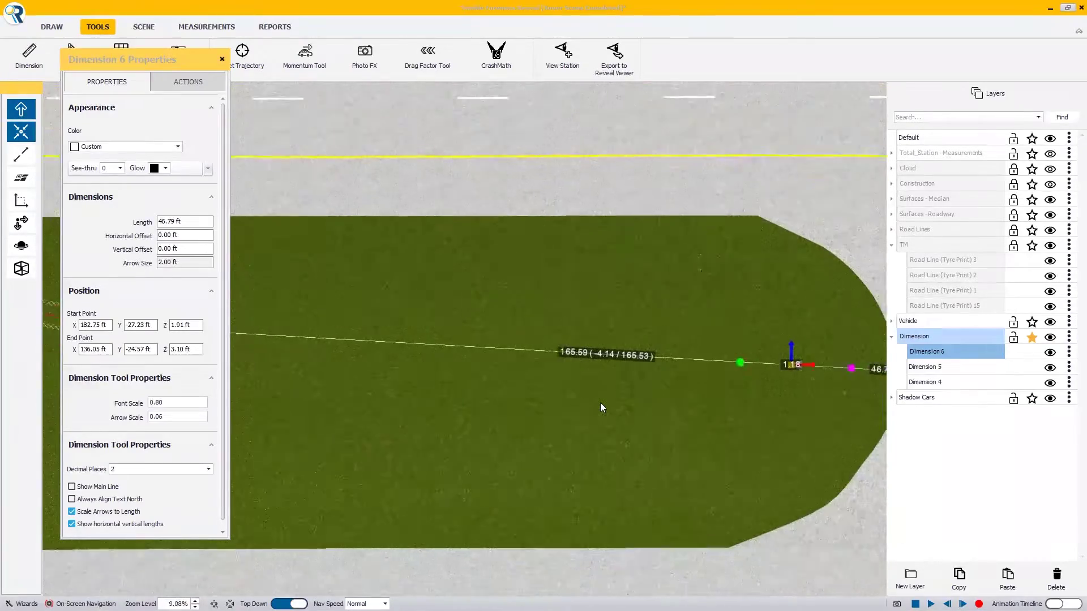
{"action": "left_click", "coordinate": [1031, 399]}
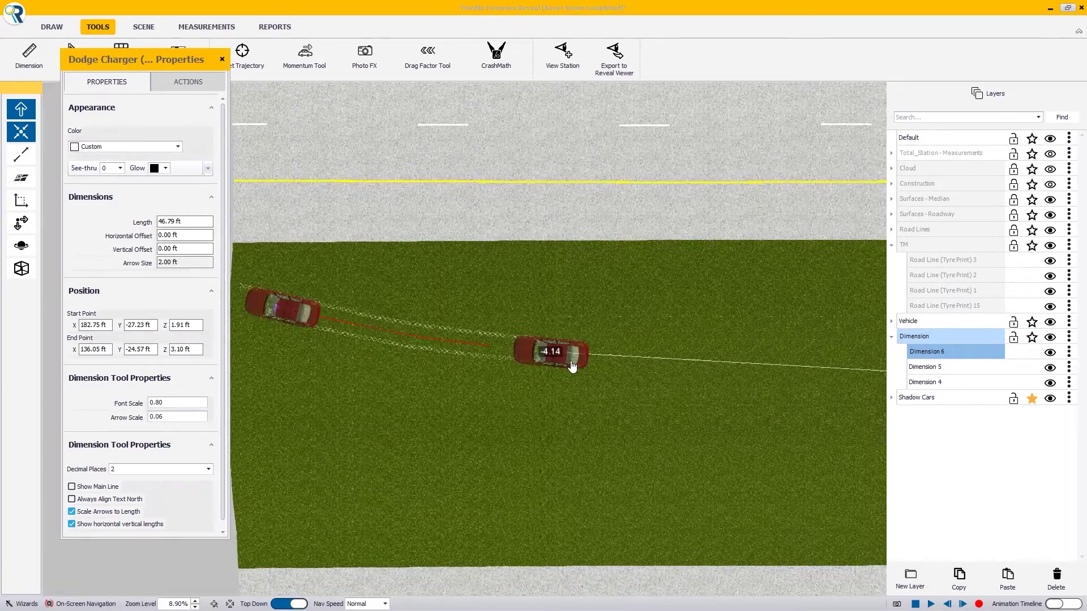
{"action": "left_click", "coordinate": [571, 367]}
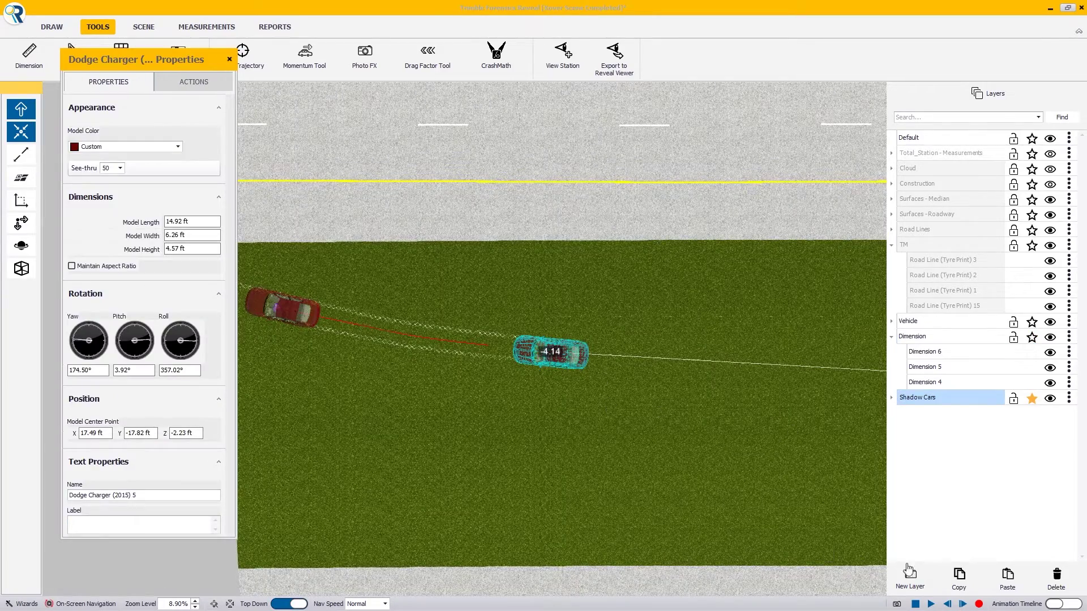
{"action": "left_click", "coordinate": [970, 584]}
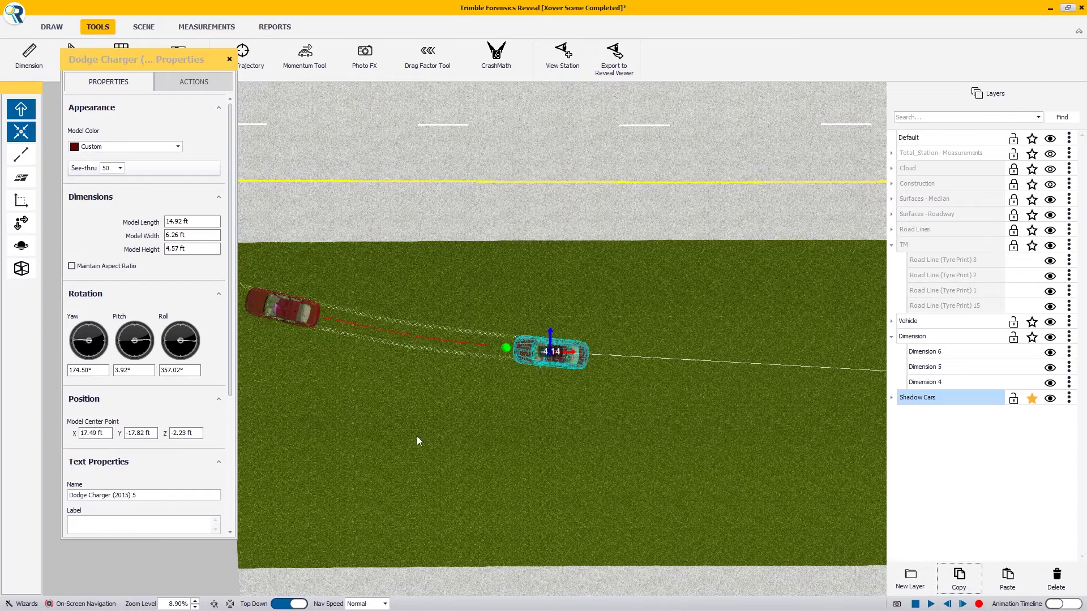
Paste the copied shadow Charger and snap its centre to the raised end point of Dimension 6.
{"action": "right_click", "coordinate": [670, 441]}
{"action": "left_click", "coordinate": [702, 476]}
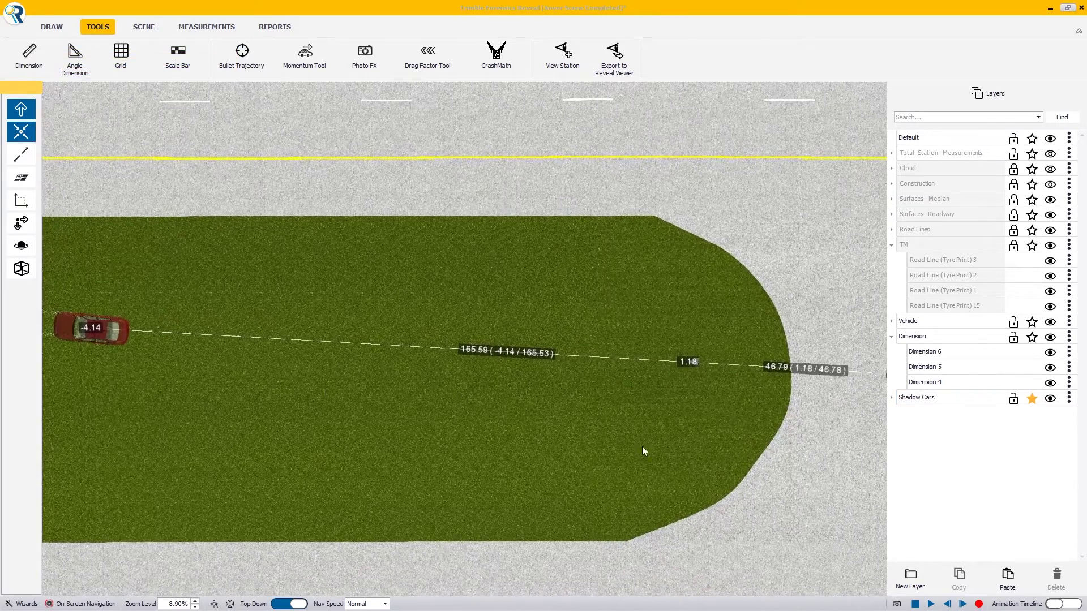
{"action": "scroll", "coordinate": [830, 501], "scroll_direction": "up", "scroll_amount": 5}
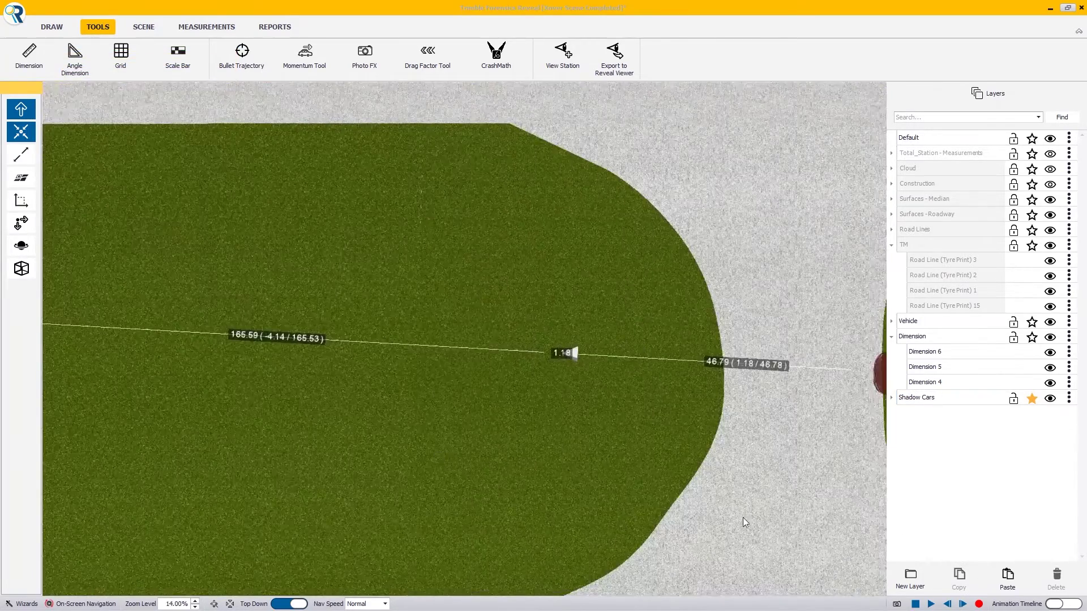
{"action": "left_click", "coordinate": [1019, 583]}
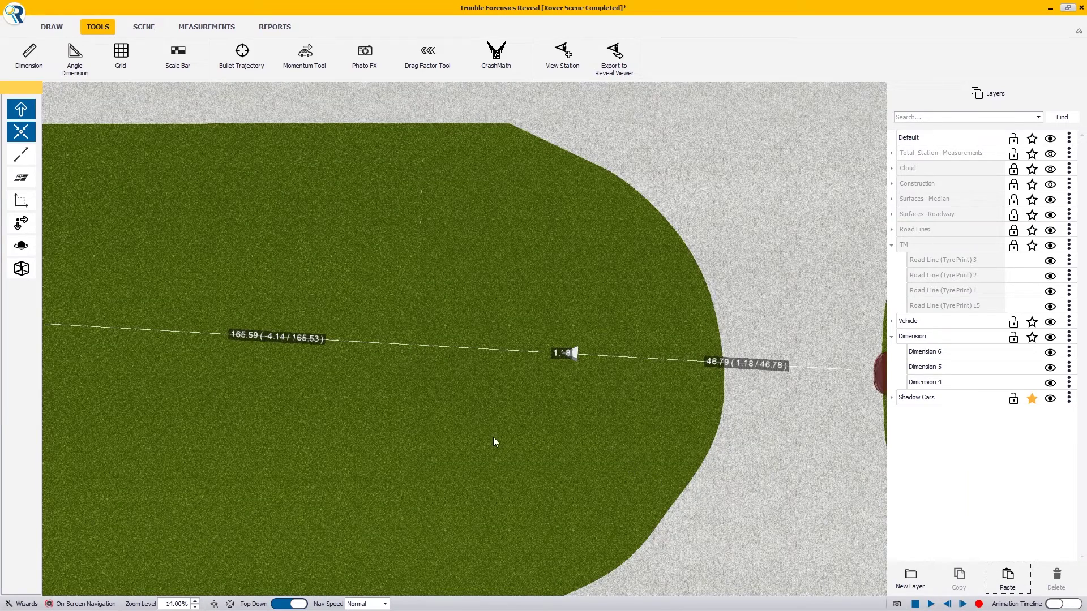
{"action": "left_click", "coordinate": [501, 406]}
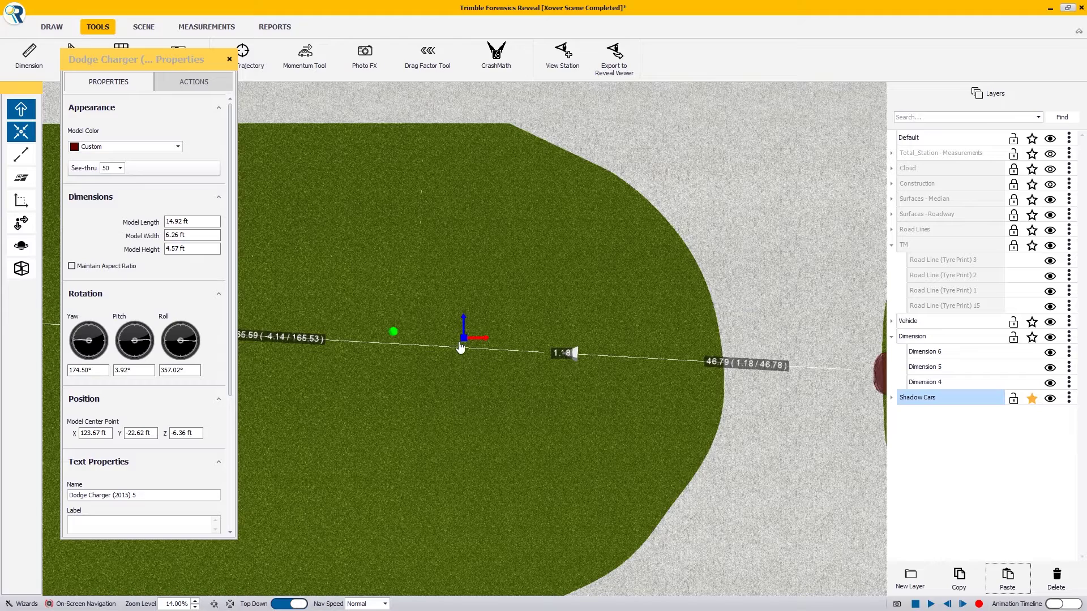
{"action": "left_click_drag", "start_coordinate": [464, 337], "coordinate": [560, 353]}
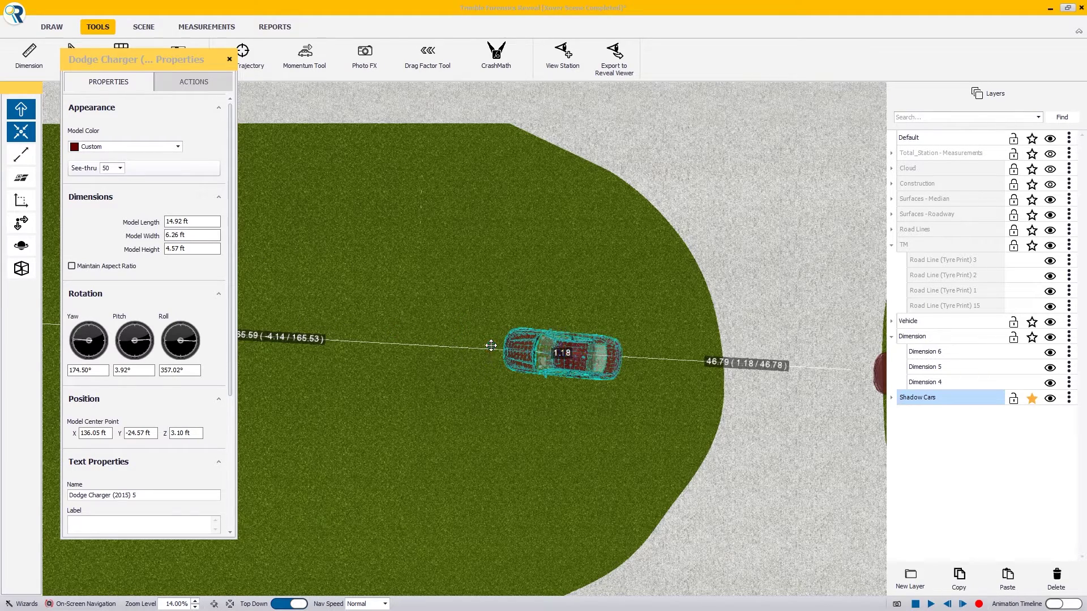
Rotate the pasted Charger to a yaw of 176.64° so it lines up with the flight line.
{"action": "left_click_drag", "start_coordinate": [491, 345], "coordinate": [491, 349]}
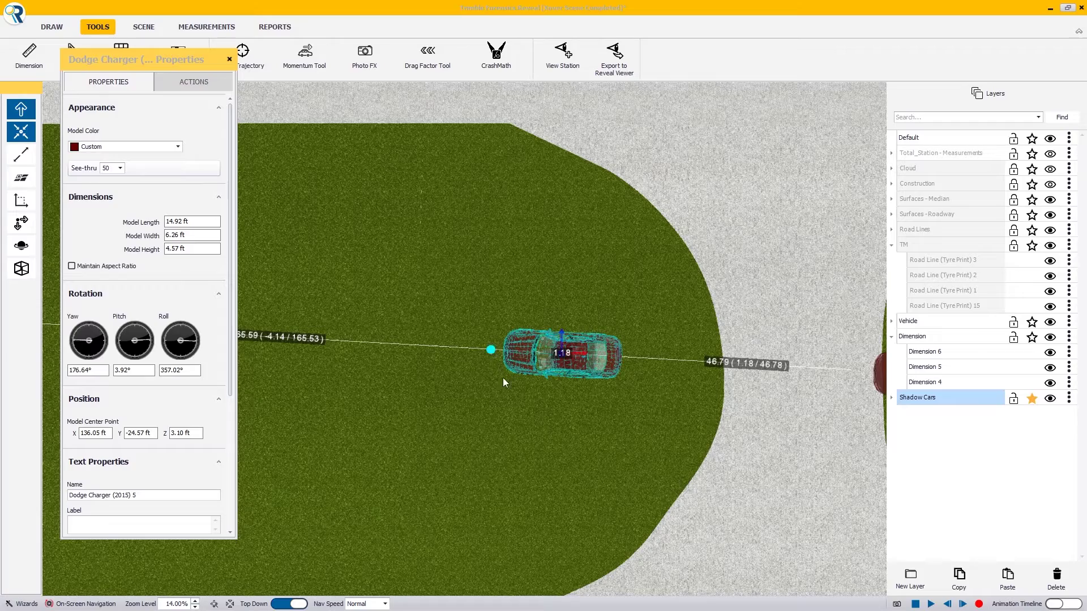
{"action": "scroll", "coordinate": [504, 412], "scroll_direction": "down", "scroll_amount": 3}
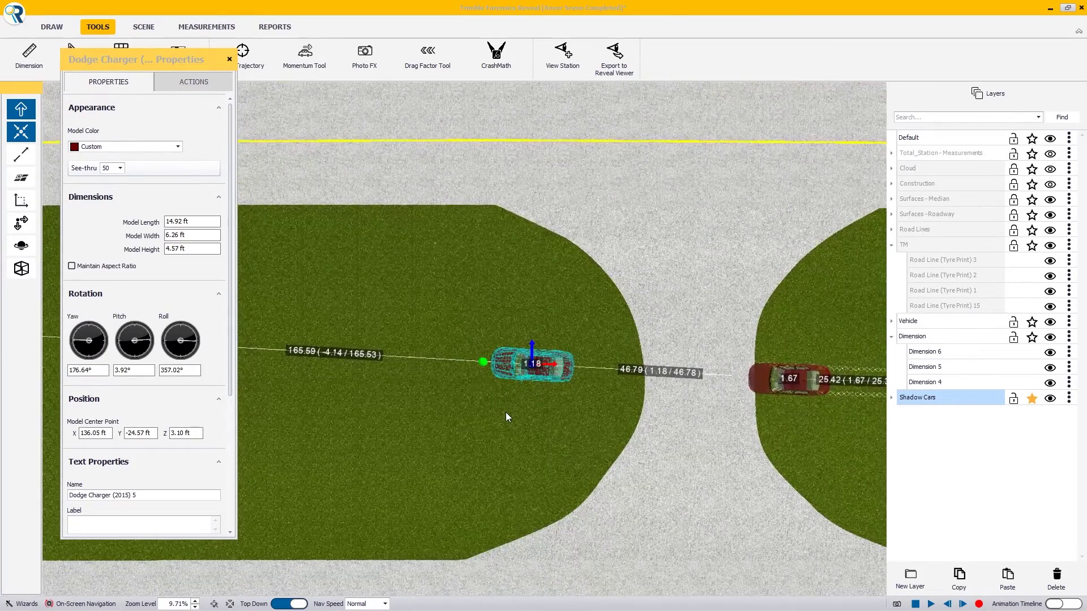
{"action": "scroll", "coordinate": [505, 412], "scroll_direction": "up", "scroll_amount": 2}
{"action": "left_click", "coordinate": [541, 293]}
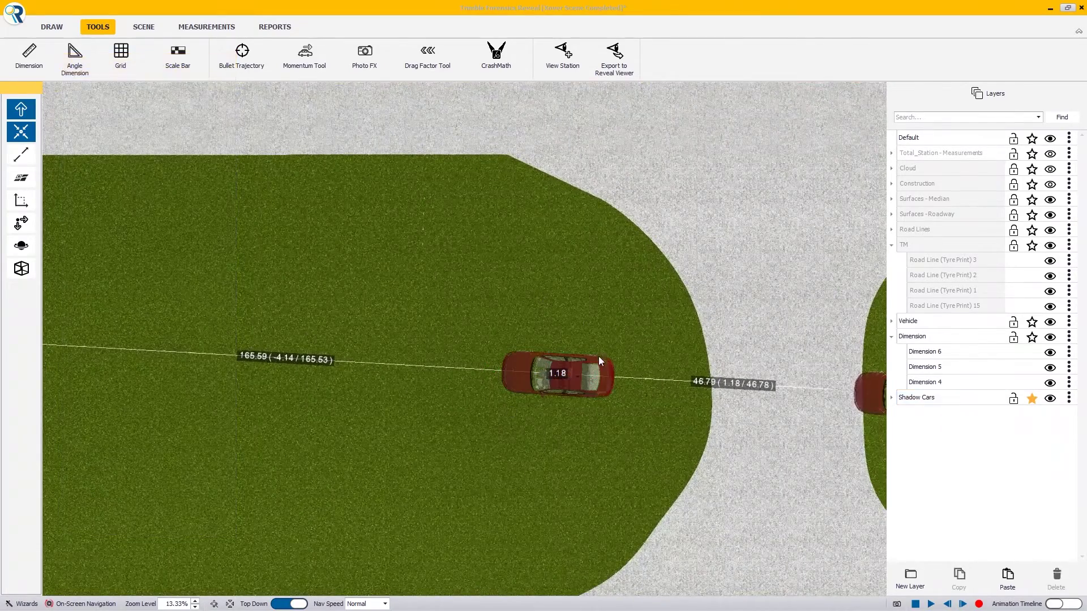
Add a motion path node on the airborne segment, just past the maximum-height shadow Charger towards the landing.
{"action": "middle_click_drag", "start_coordinate": [598, 356], "coordinate": [556, 335]}
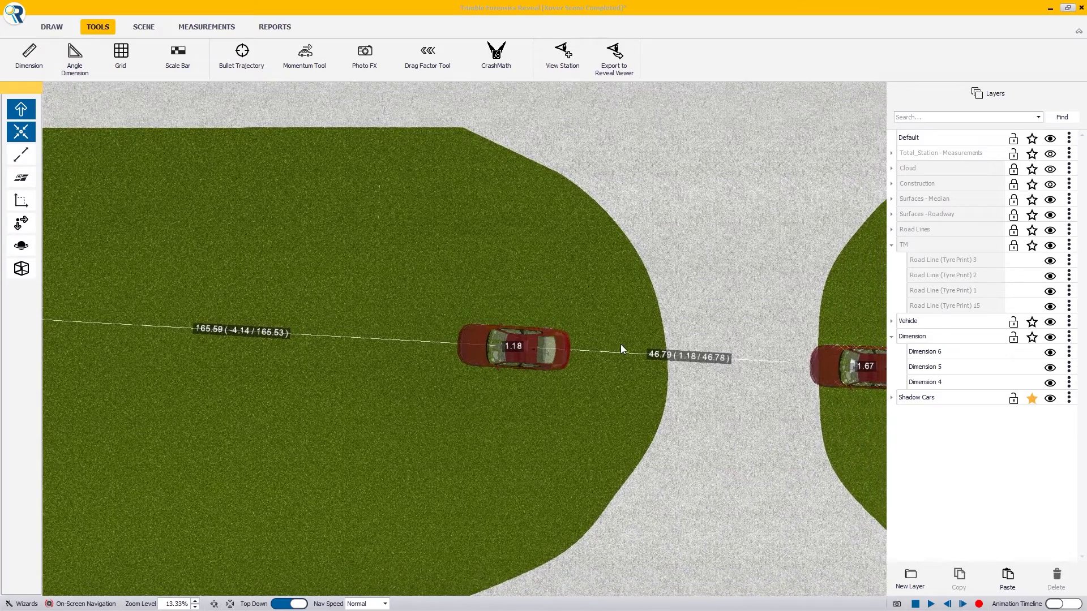
{"action": "middle_click_drag", "start_coordinate": [621, 344], "coordinate": [220, 306]}
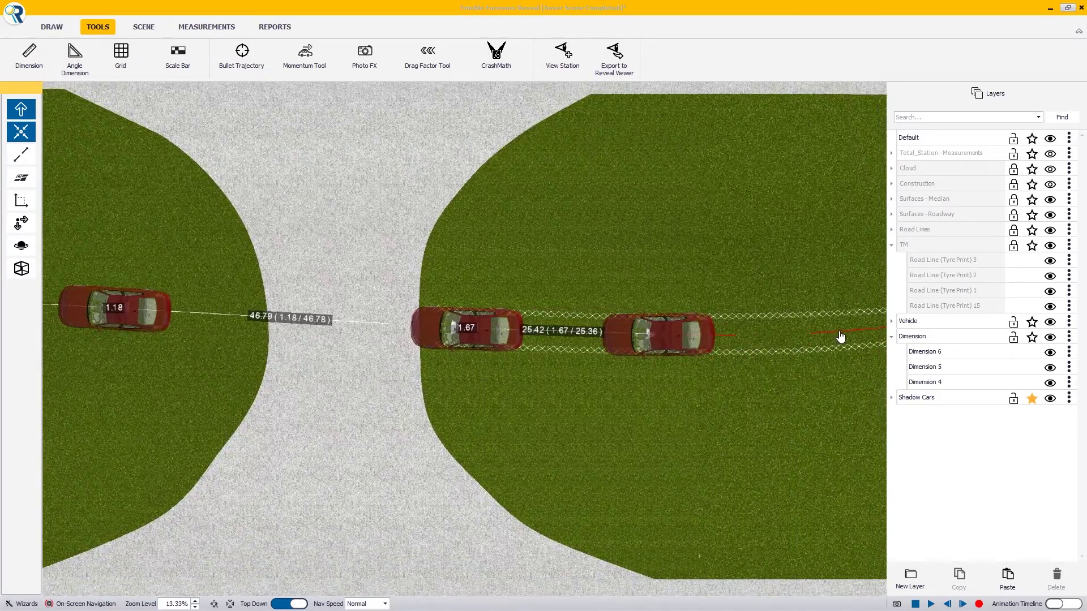
{"action": "double_click", "coordinate": [296, 396]}
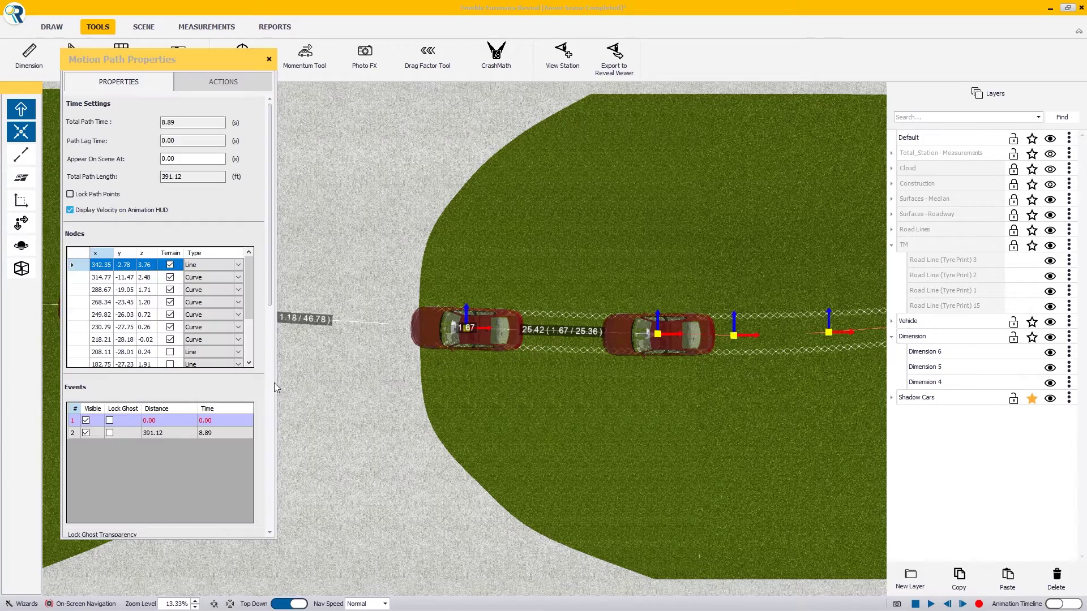
{"action": "left_click_drag", "start_coordinate": [371, 371], "coordinate": [733, 405]}
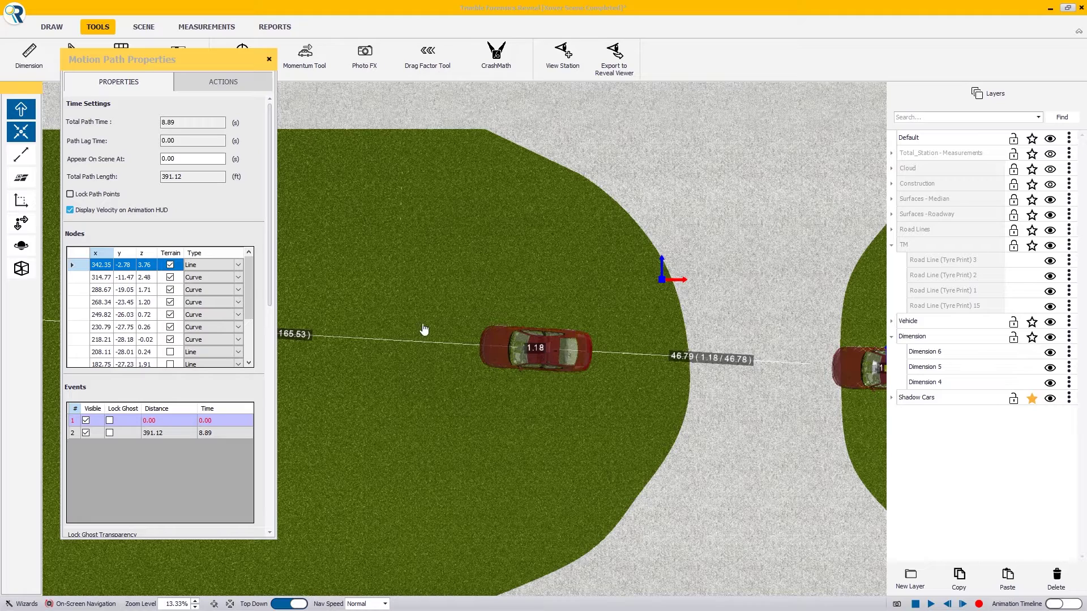
{"action": "left_click", "coordinate": [234, 84]}
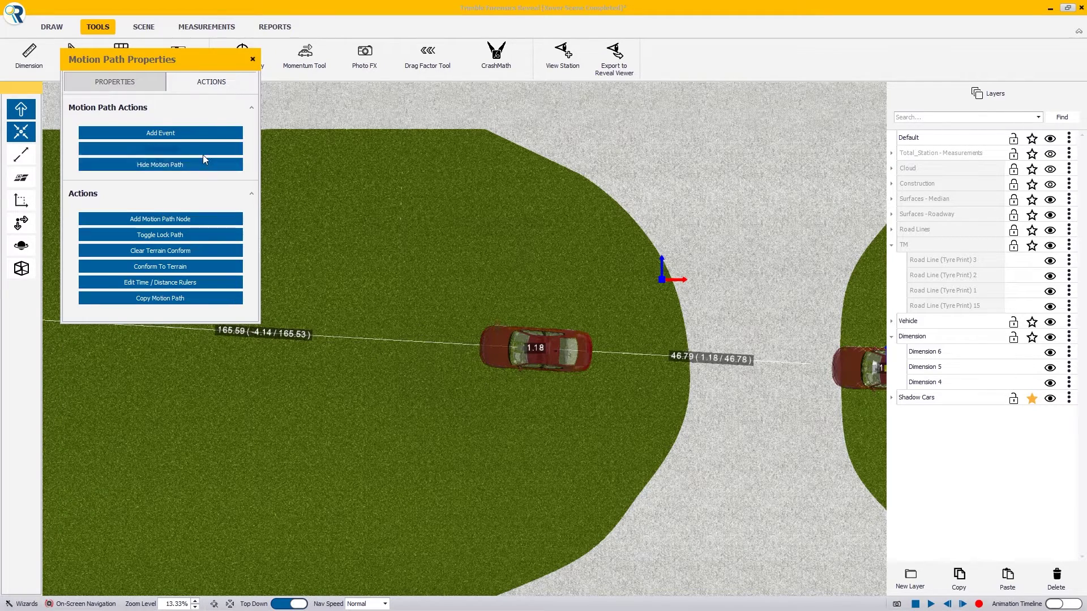
{"action": "left_click", "coordinate": [185, 219]}
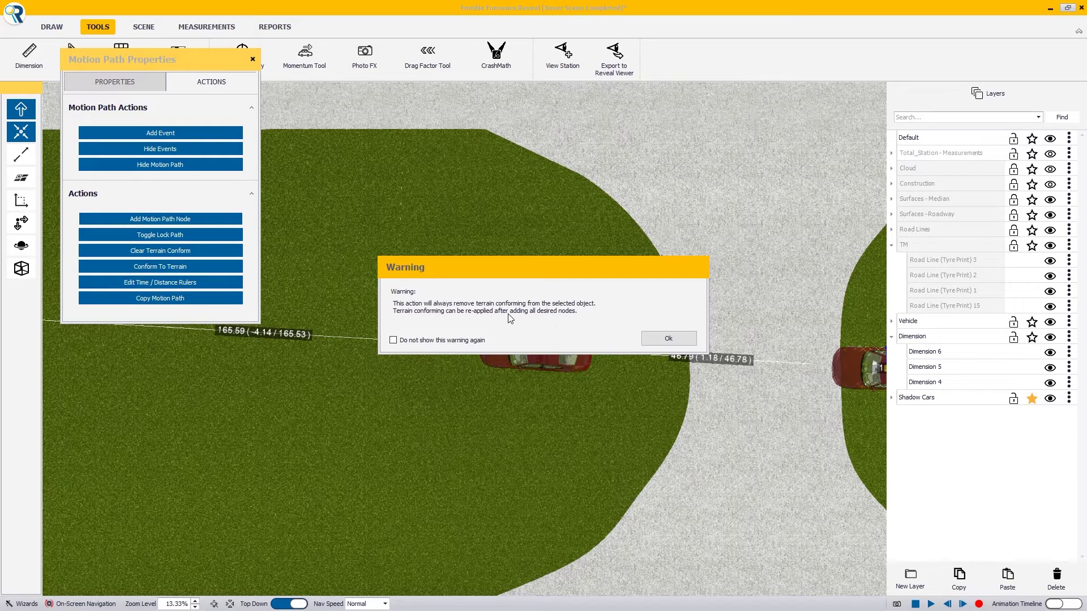
{"action": "left_click", "coordinate": [673, 340]}
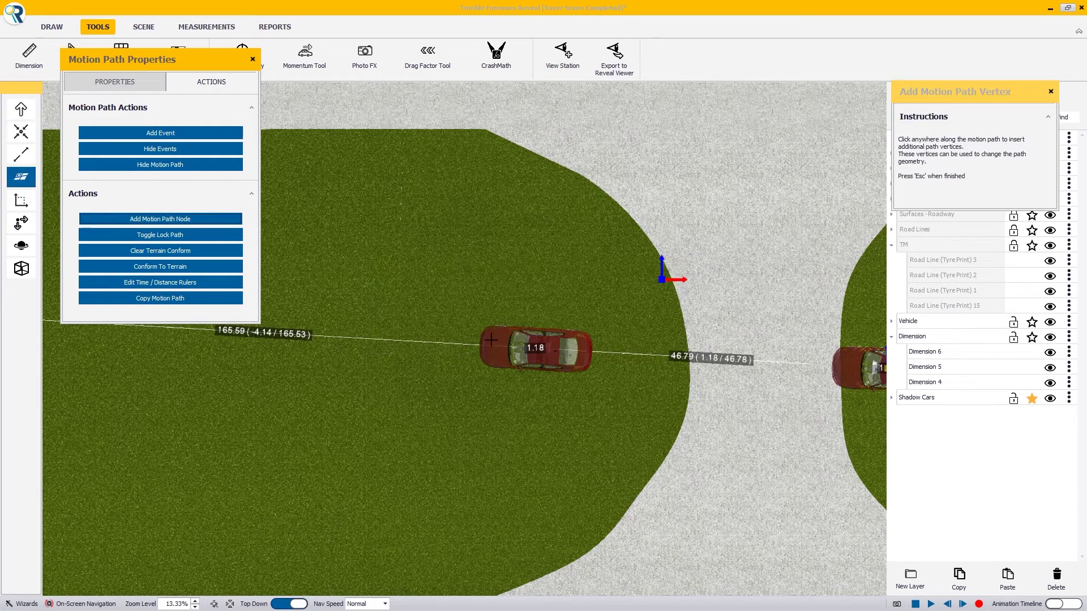
{"action": "left_click", "coordinate": [433, 343]}
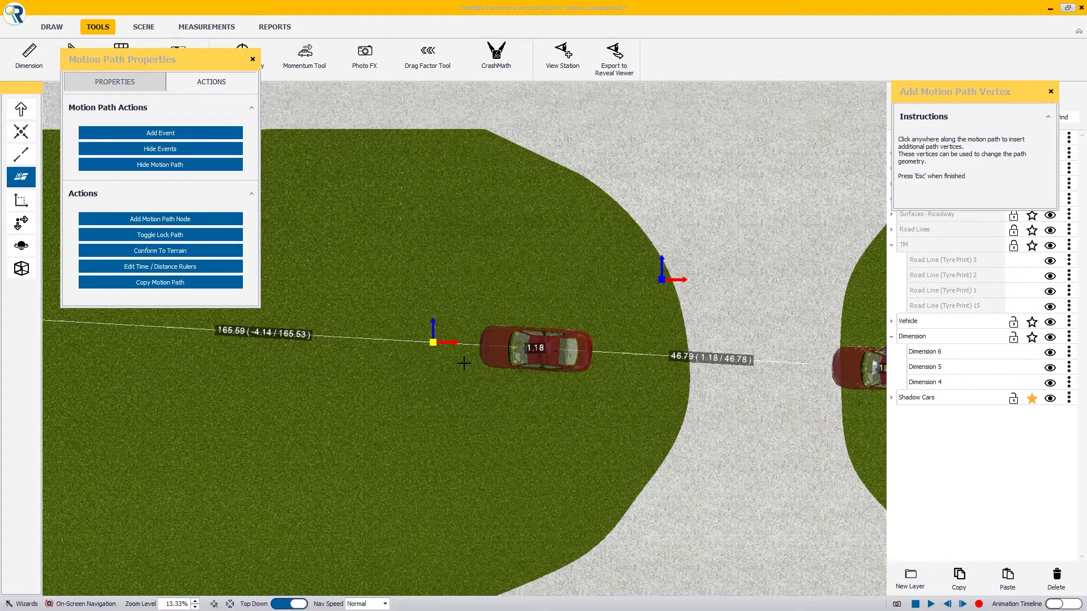
{"action": "key", "text": "Escape"}
Snap the new path node to the raised end of Dimension 6 and play the animation in the 3D view.
{"action": "left_click_drag", "start_coordinate": [433, 343], "coordinate": [498, 395]}
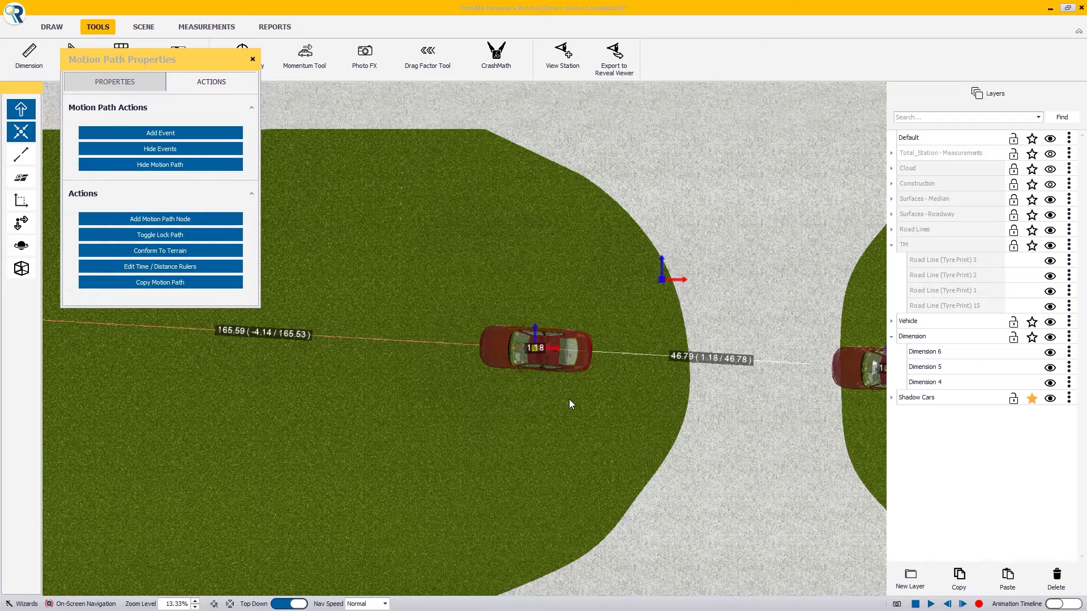
{"action": "left_click", "coordinate": [116, 84]}
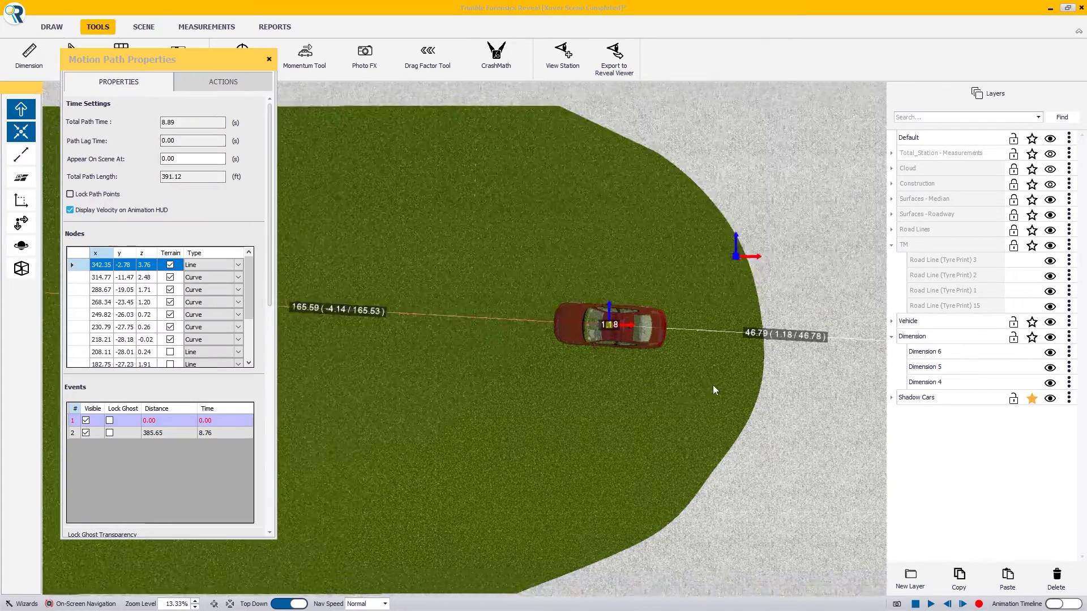
{"action": "left_click", "coordinate": [305, 603]}
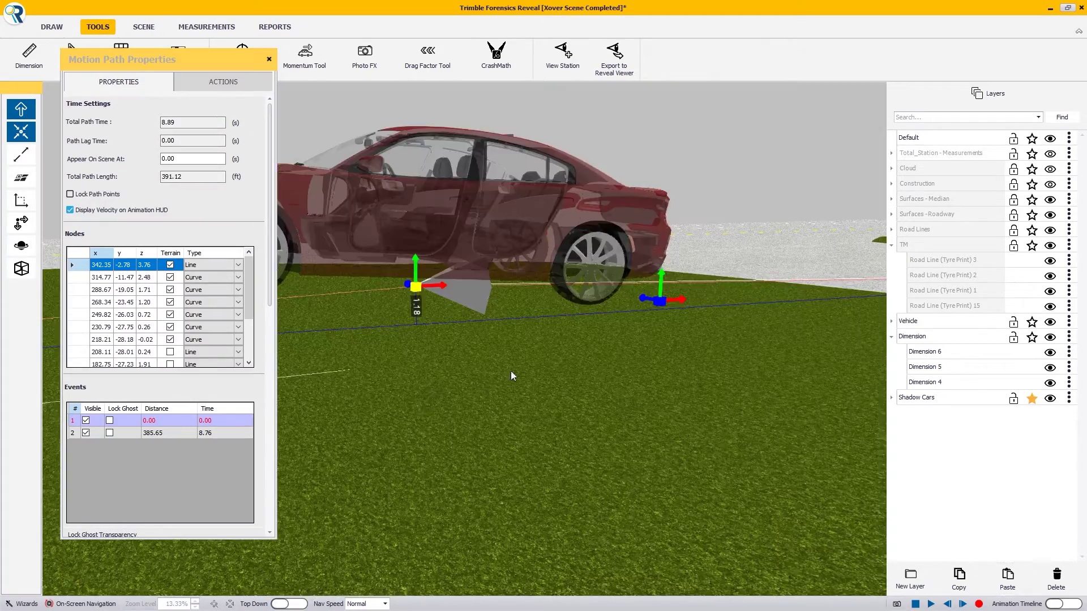
{"action": "scroll", "coordinate": [743, 340], "scroll_direction": "down", "scroll_amount": 10}
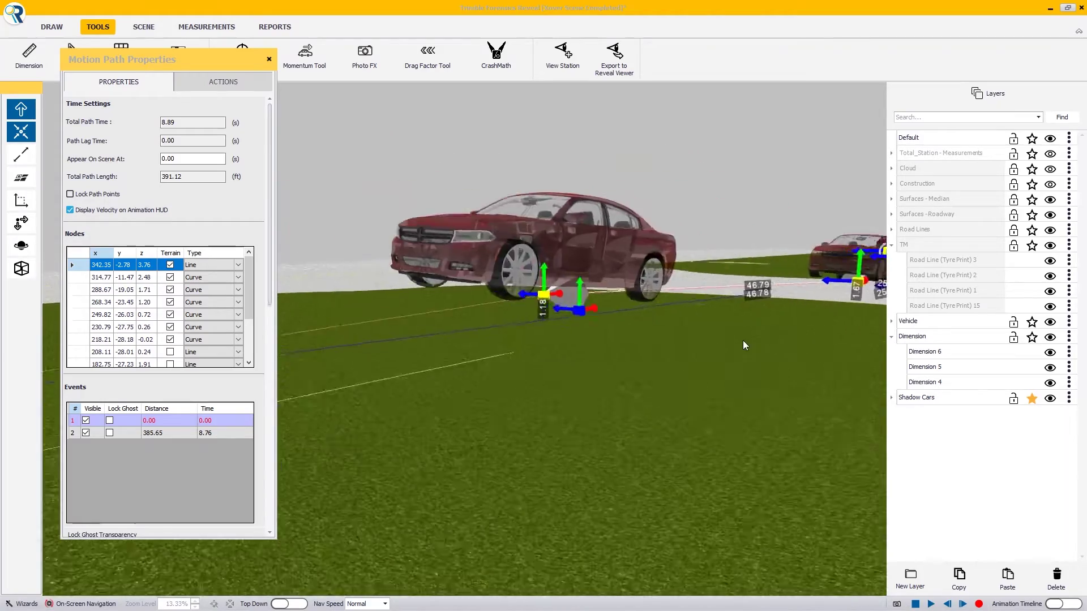
{"action": "right_click_drag", "start_coordinate": [789, 327], "coordinate": [362, 347]}
{"action": "right_click_drag", "start_coordinate": [536, 363], "coordinate": [791, 368]}
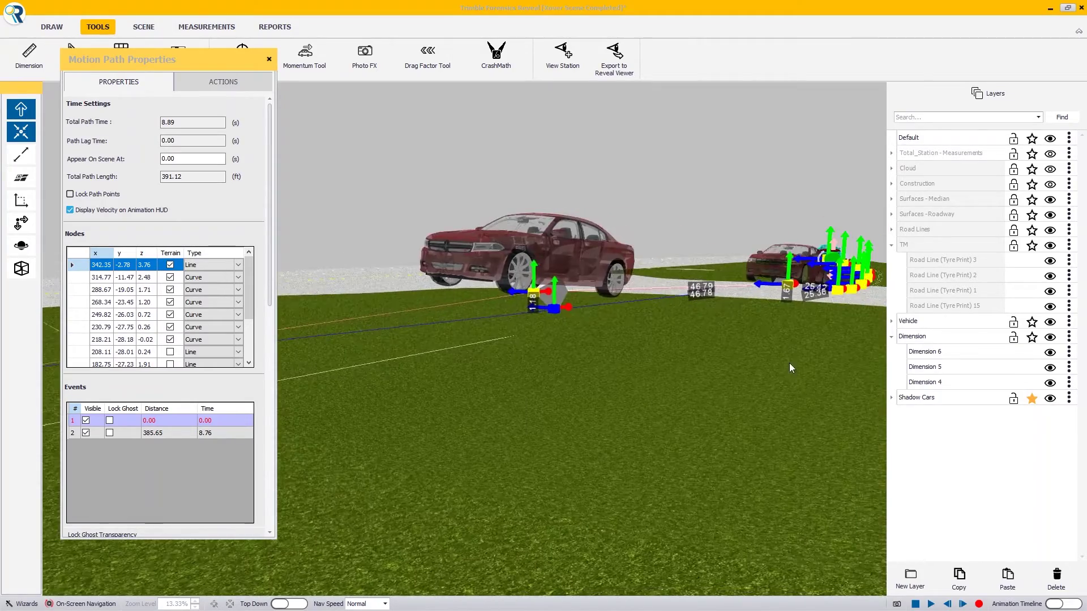
{"action": "left_click", "coordinate": [931, 604]}
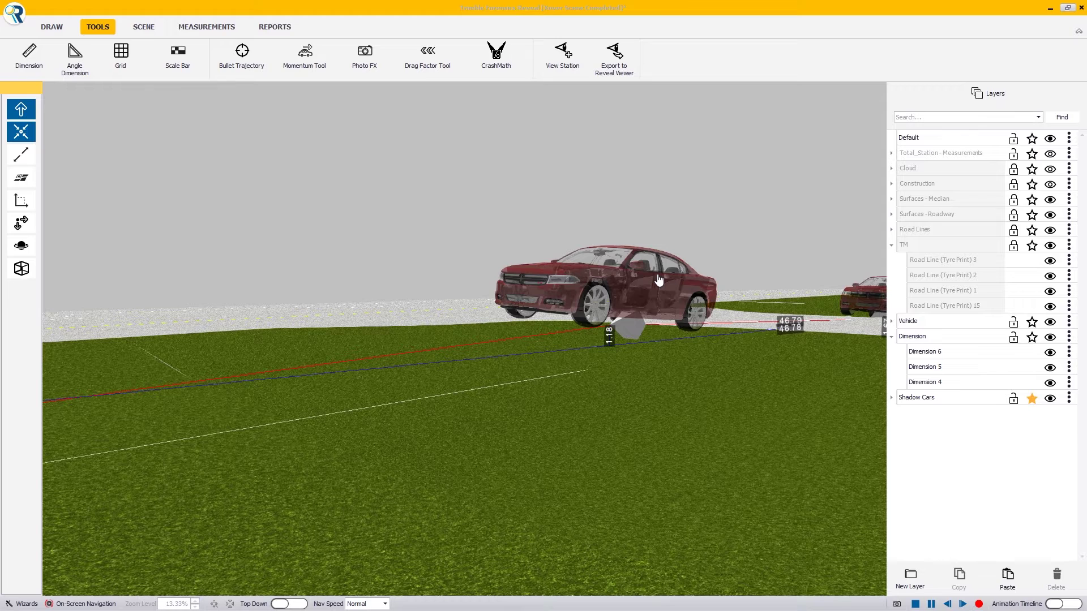
Make Default the active layer and hide the Shadow Cars layer.
{"action": "double_click", "coordinate": [659, 280]}
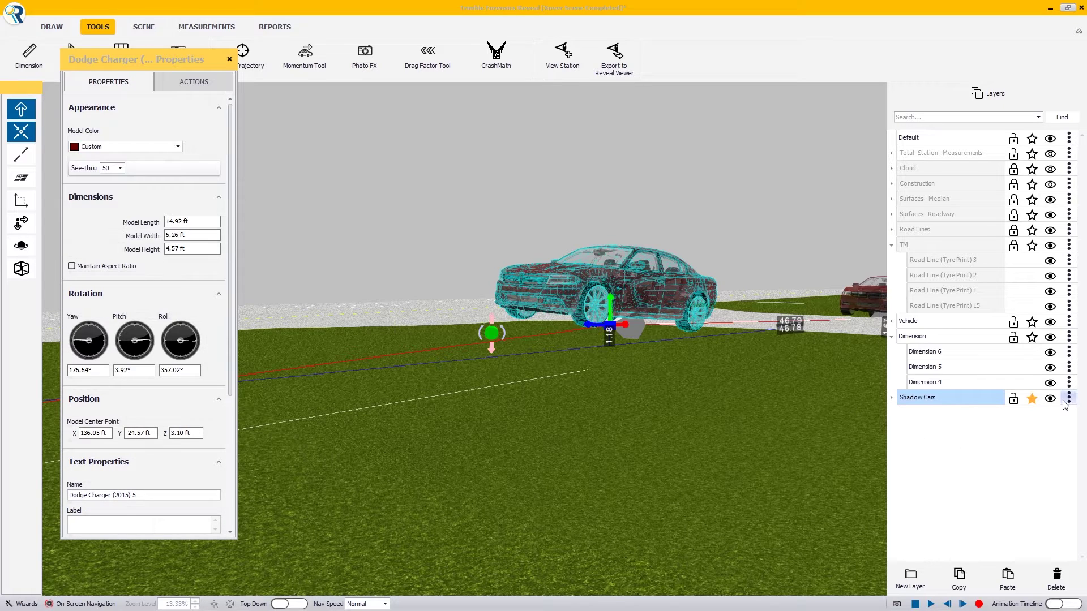
{"action": "left_click", "coordinate": [1031, 139]}
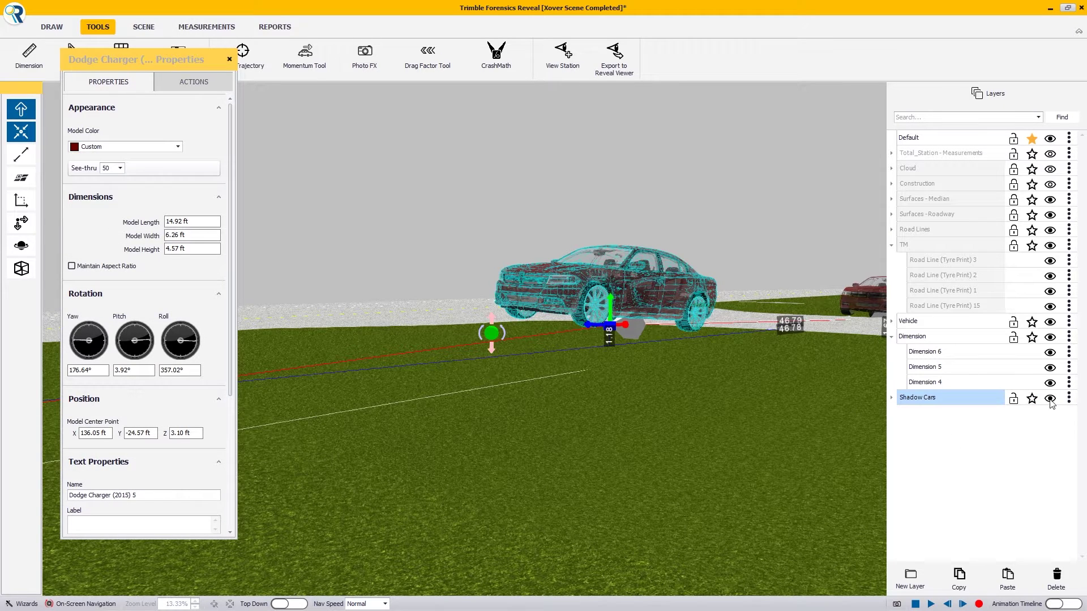
{"action": "left_click", "coordinate": [1050, 399]}
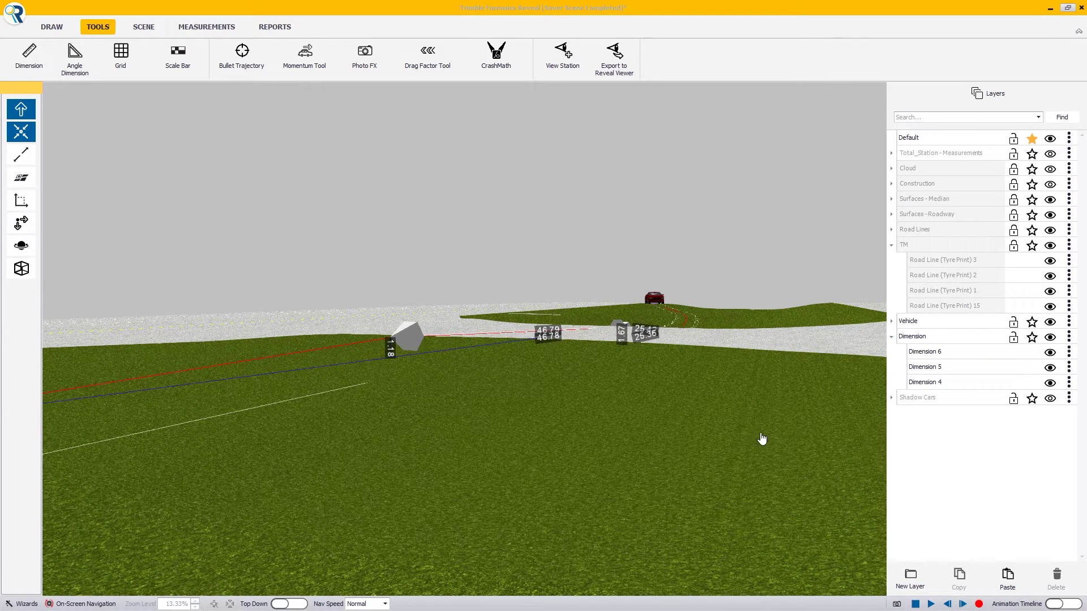
In the Charger's motion path, set the type of the nodes at x 208.11 and x 182.75 to Curve.
{"action": "left_click", "coordinate": [683, 322]}
{"action": "scroll", "coordinate": [360, 382], "scroll_direction": "up", "scroll_amount": 3}
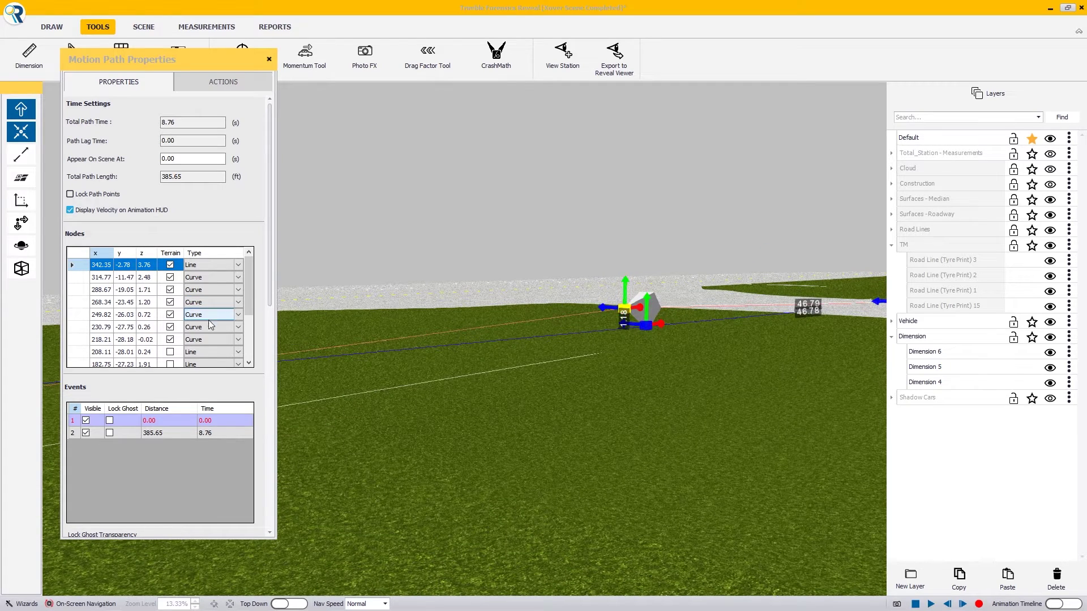
{"action": "scroll", "coordinate": [220, 321], "scroll_direction": "down", "scroll_amount": 1}
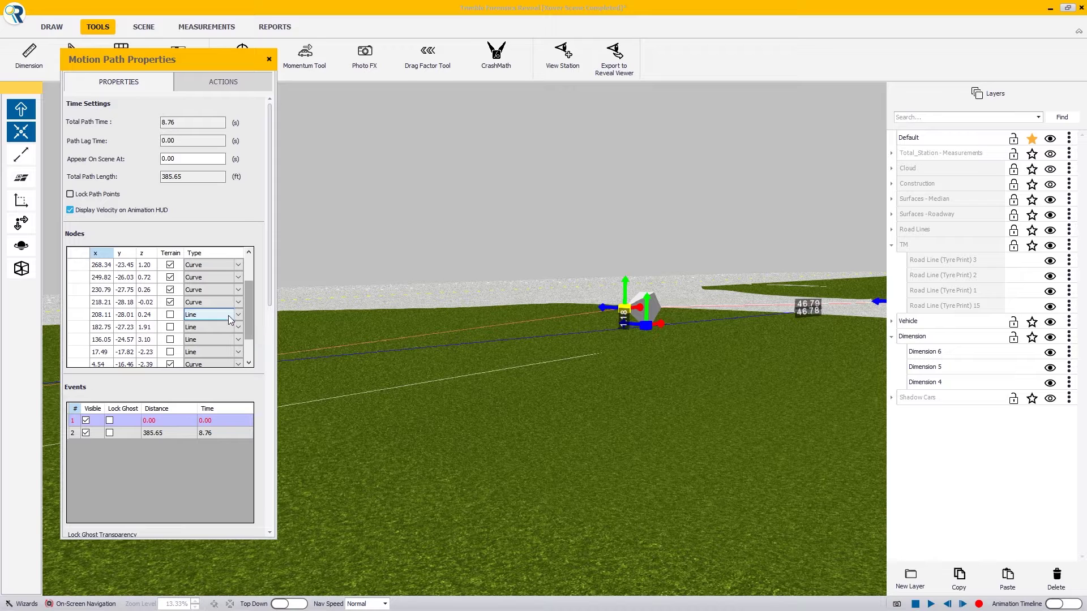
{"action": "left_click", "coordinate": [229, 317]}
{"action": "left_click", "coordinate": [205, 339]}
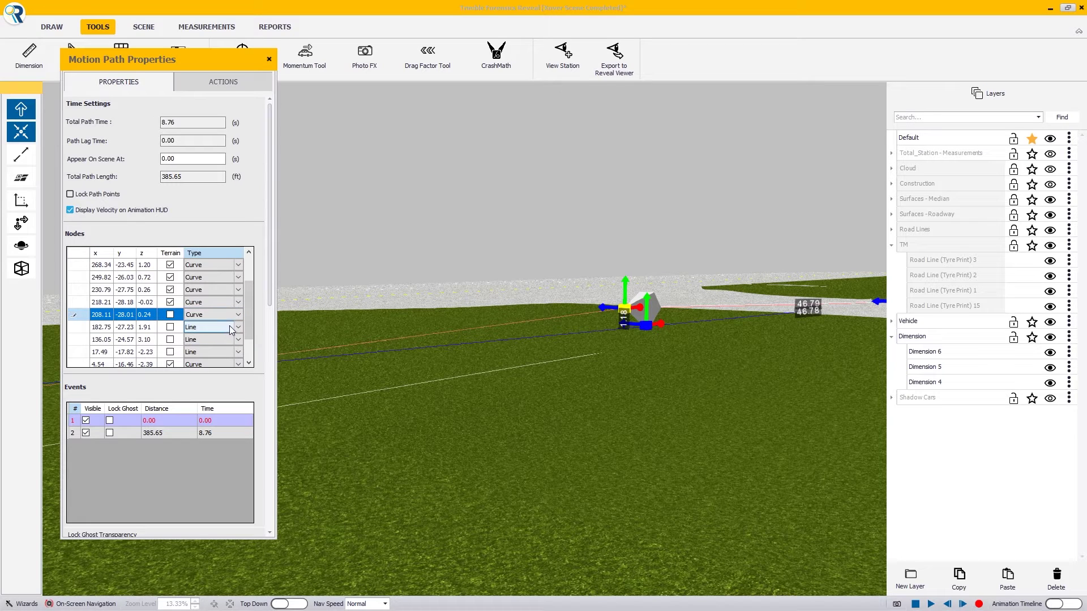
{"action": "left_click", "coordinate": [239, 326]}
{"action": "left_click", "coordinate": [240, 327]}
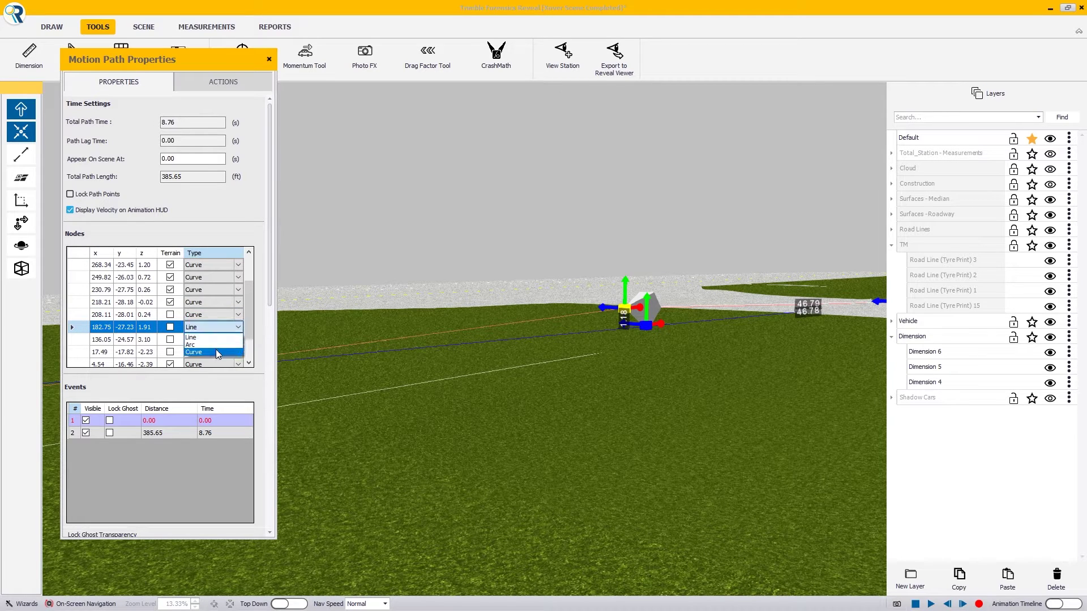
{"action": "left_click", "coordinate": [214, 351]}
Set the type of the maximum-height node at x 136.05 and the landing node at x 17.49 to Curve.
{"action": "left_click", "coordinate": [240, 339]}
{"action": "left_click", "coordinate": [239, 341]}
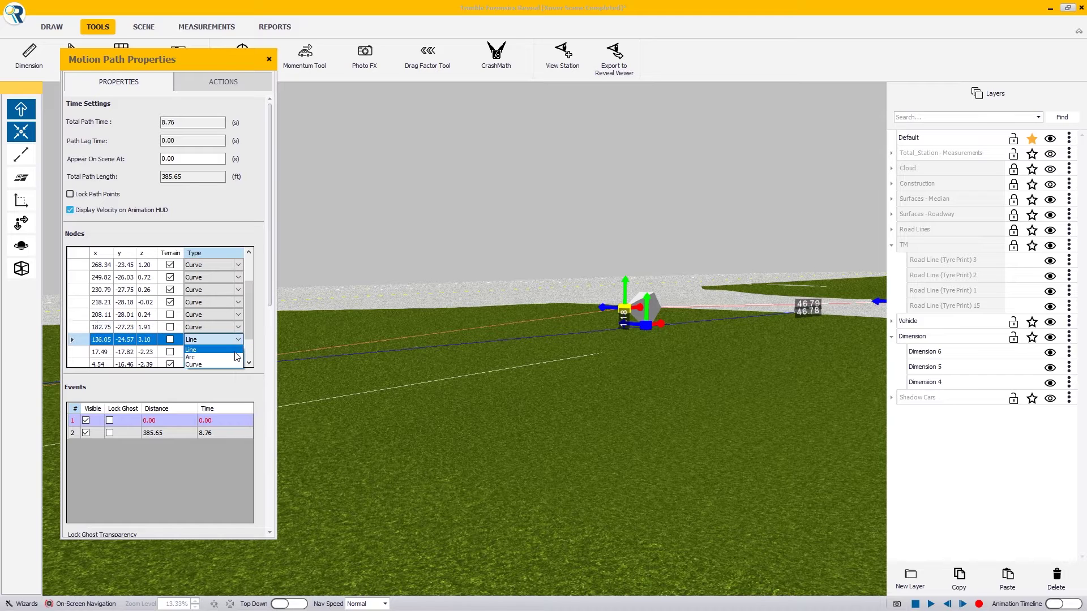
{"action": "left_click", "coordinate": [213, 364]}
{"action": "left_click", "coordinate": [240, 352]}
{"action": "left_click", "coordinate": [240, 353]}
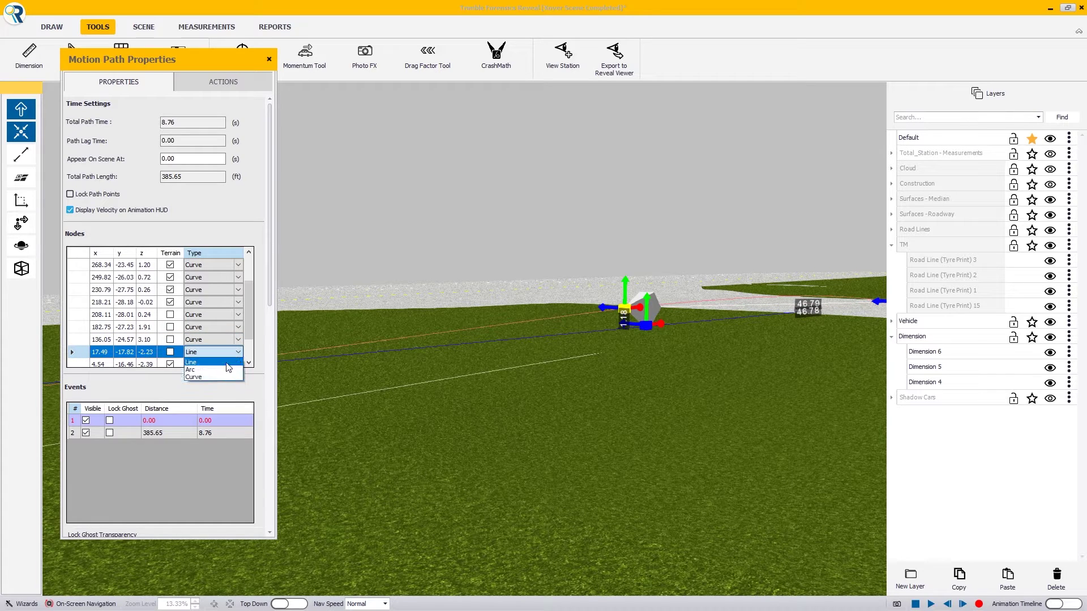
{"action": "left_click", "coordinate": [212, 376]}
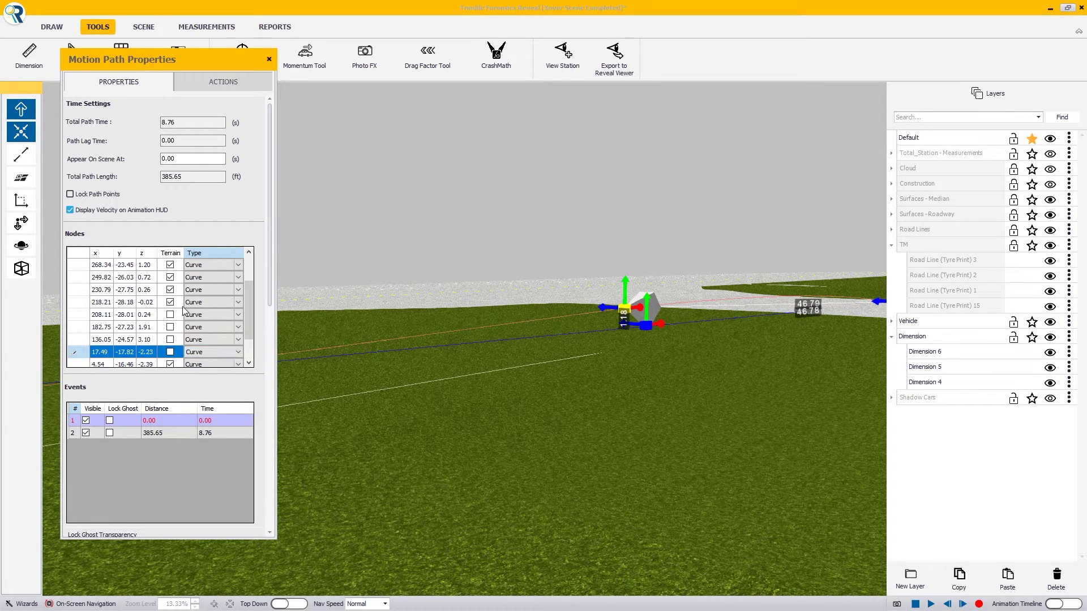
Review the types of all path nodes and examine the motion path against the tyre marks in the 3D view.
{"action": "scroll", "coordinate": [246, 306], "scroll_direction": "up", "scroll_amount": 1}
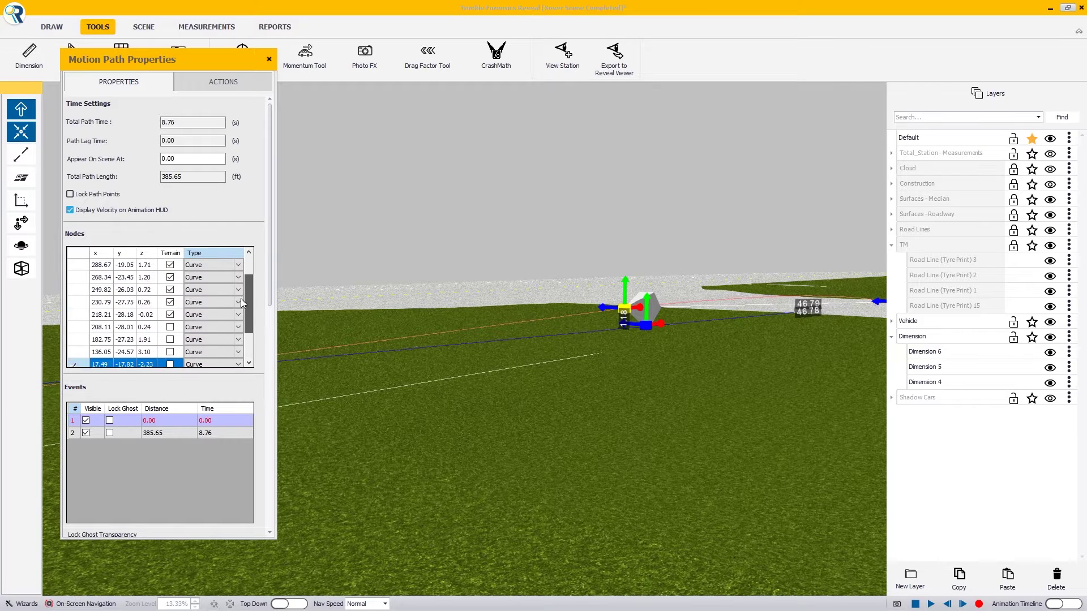
{"action": "scroll", "coordinate": [171, 311], "scroll_direction": "up", "scroll_amount": 2}
{"action": "left_click_drag", "start_coordinate": [246, 292], "coordinate": [248, 339]}
{"action": "right_click_drag", "start_coordinate": [626, 372], "coordinate": [371, 335]}
{"action": "right_click_drag", "start_coordinate": [675, 356], "coordinate": [697, 306]}
{"action": "scroll", "coordinate": [693, 304], "scroll_direction": "up", "scroll_amount": 10}
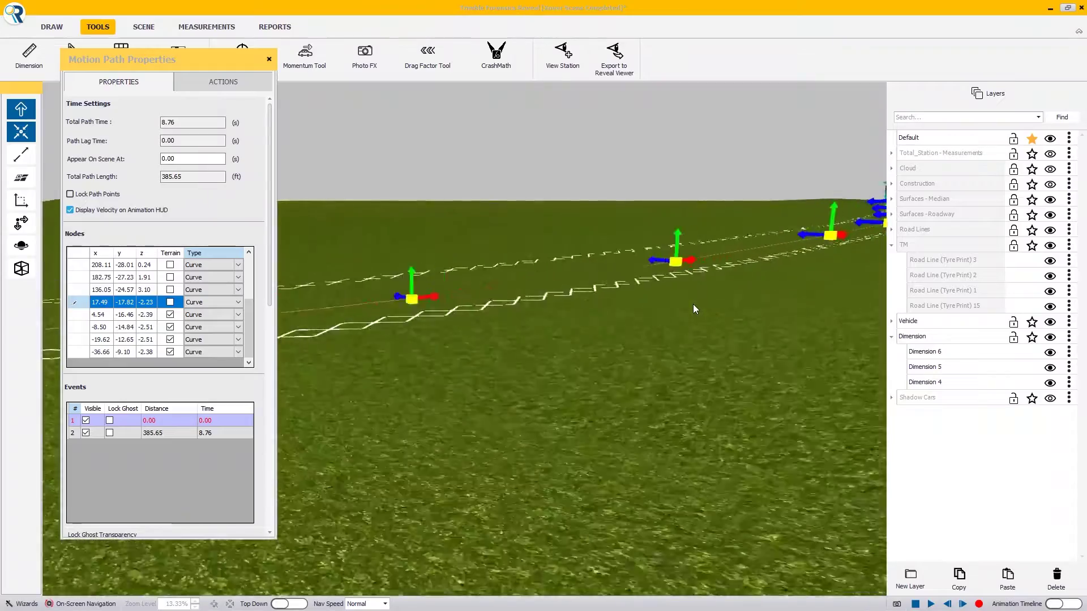
{"action": "right_click", "coordinate": [682, 311]}
{"action": "scroll", "coordinate": [554, 310], "scroll_direction": "down", "scroll_amount": 8}
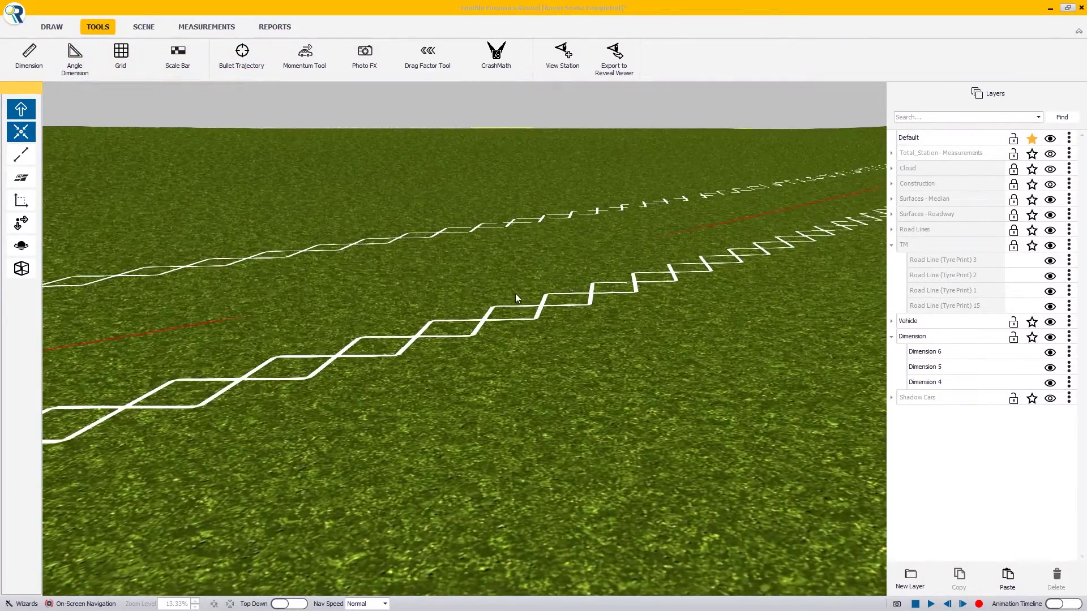
Examine the Charger's motion path against the tyre marks and dimensions, from the approach curve through takeoff to the landing.
{"action": "scroll", "coordinate": [257, 312], "scroll_direction": "down", "scroll_amount": 8}
{"action": "middle_click_drag", "start_coordinate": [256, 311], "coordinate": [688, 305]}
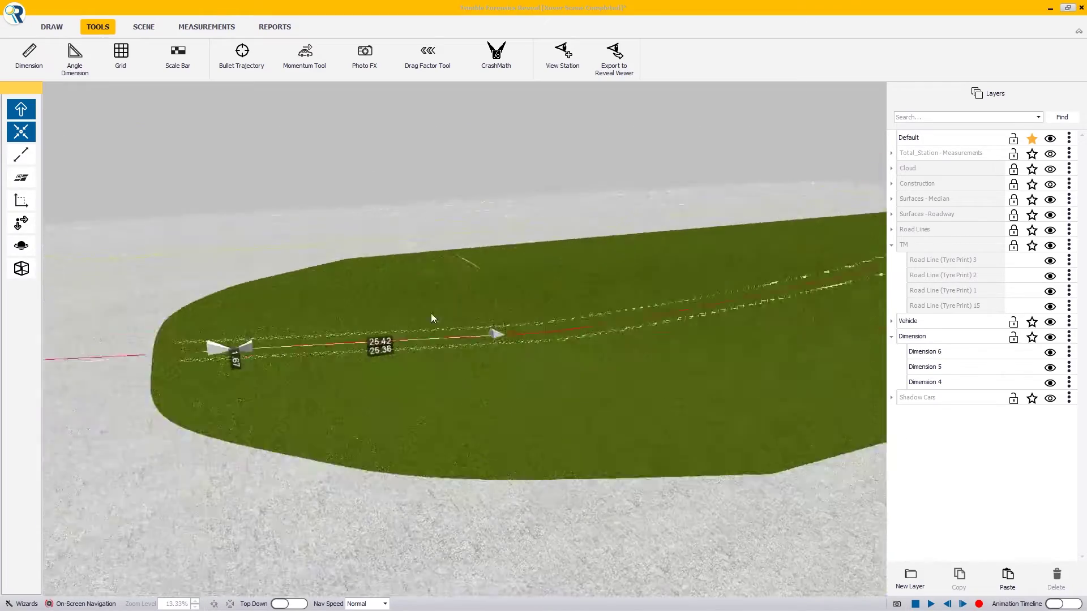
{"action": "middle_click_drag", "start_coordinate": [430, 314], "coordinate": [314, 292]}
{"action": "scroll", "coordinate": [314, 293], "scroll_direction": "up", "scroll_amount": 5}
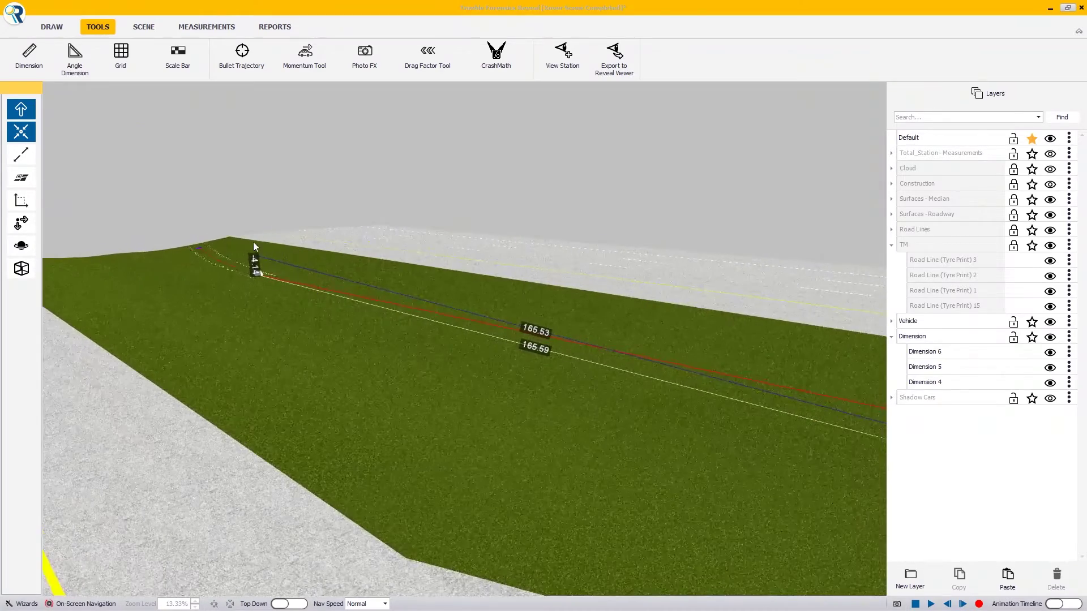
{"action": "scroll", "coordinate": [617, 341], "scroll_direction": "down", "scroll_amount": 3}
{"action": "middle_click_drag", "start_coordinate": [423, 310], "coordinate": [789, 290]}
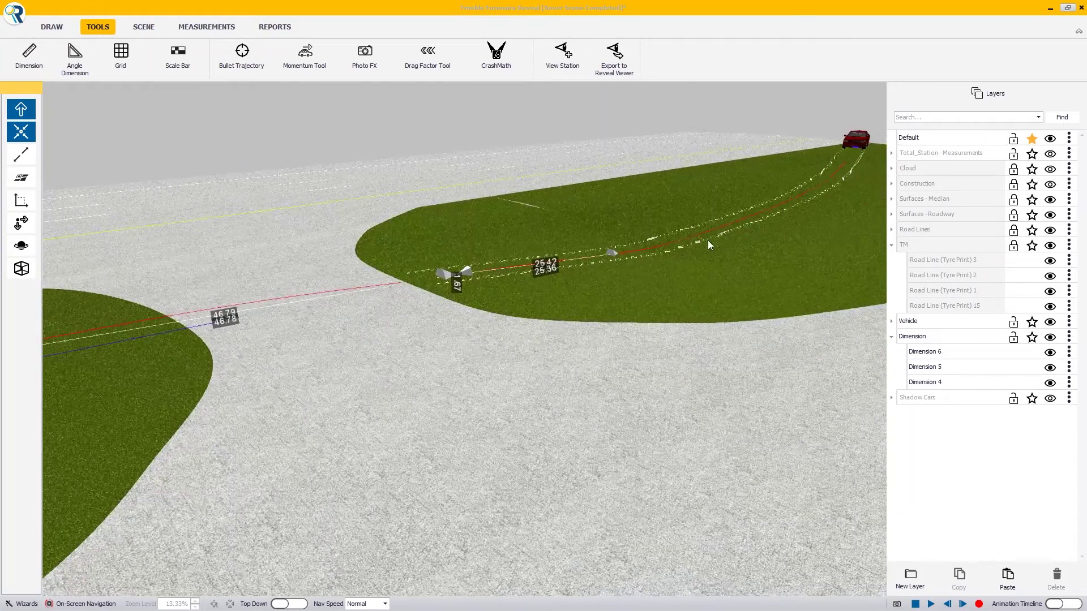
{"action": "middle_click_drag", "start_coordinate": [743, 250], "coordinate": [616, 307]}
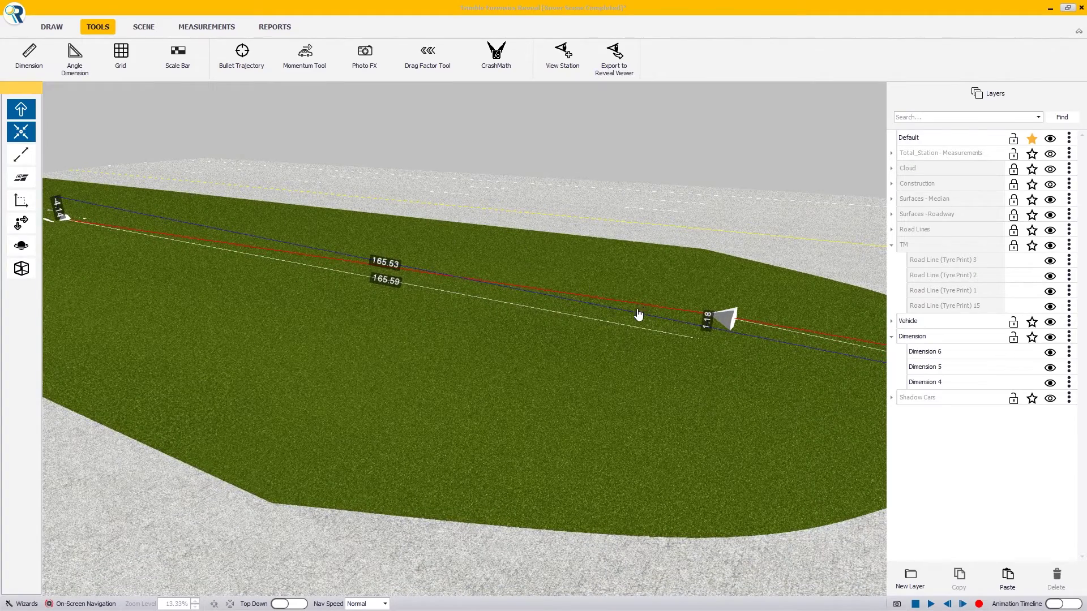
Check the terrain settings of the motion path's nodes and conform the path to the terrain.
{"action": "double_click", "coordinate": [573, 301]}
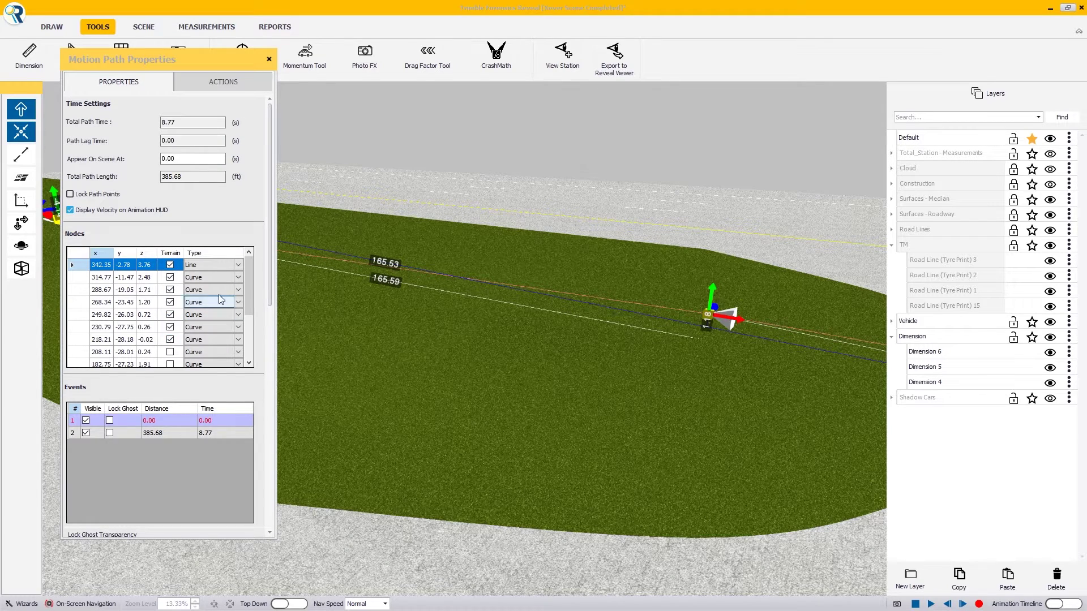
{"action": "scroll", "coordinate": [169, 322], "scroll_direction": "down", "scroll_amount": 3}
{"action": "left_click", "coordinate": [170, 315]}
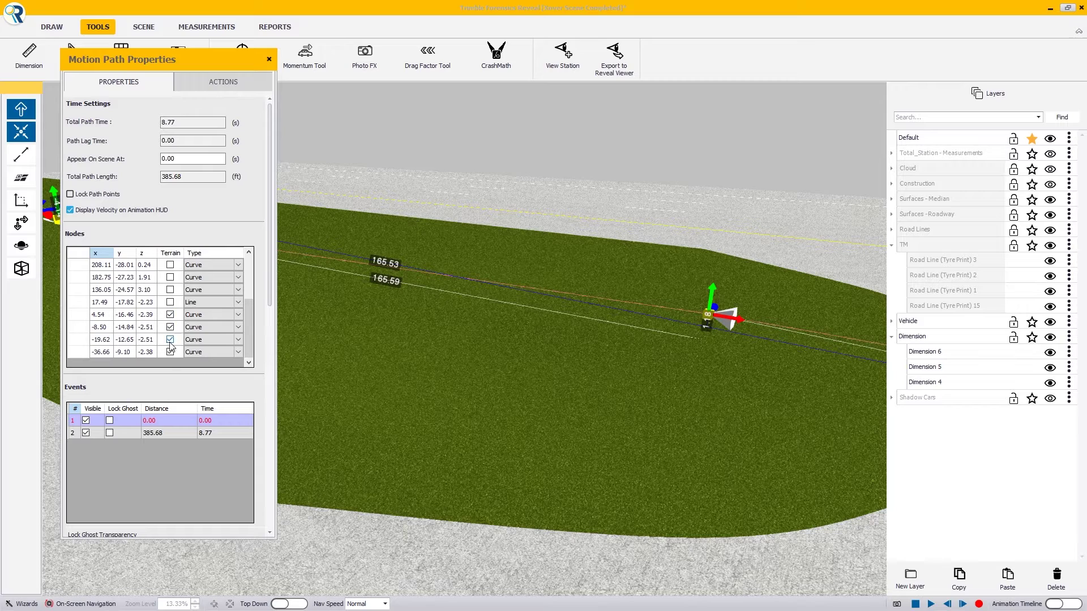
{"action": "left_click", "coordinate": [224, 82]}
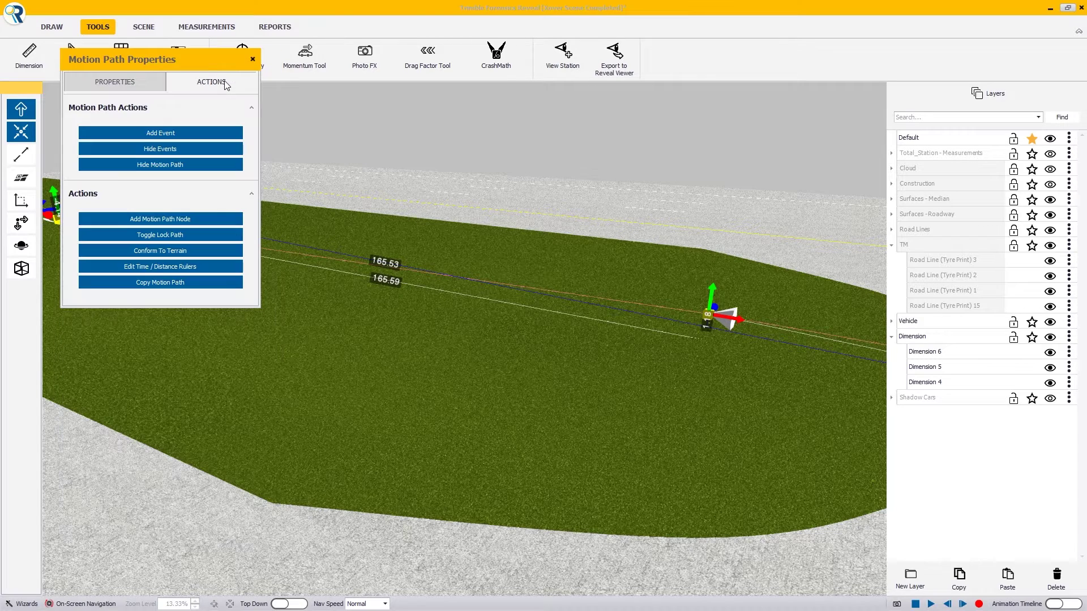
{"action": "left_click", "coordinate": [170, 251]}
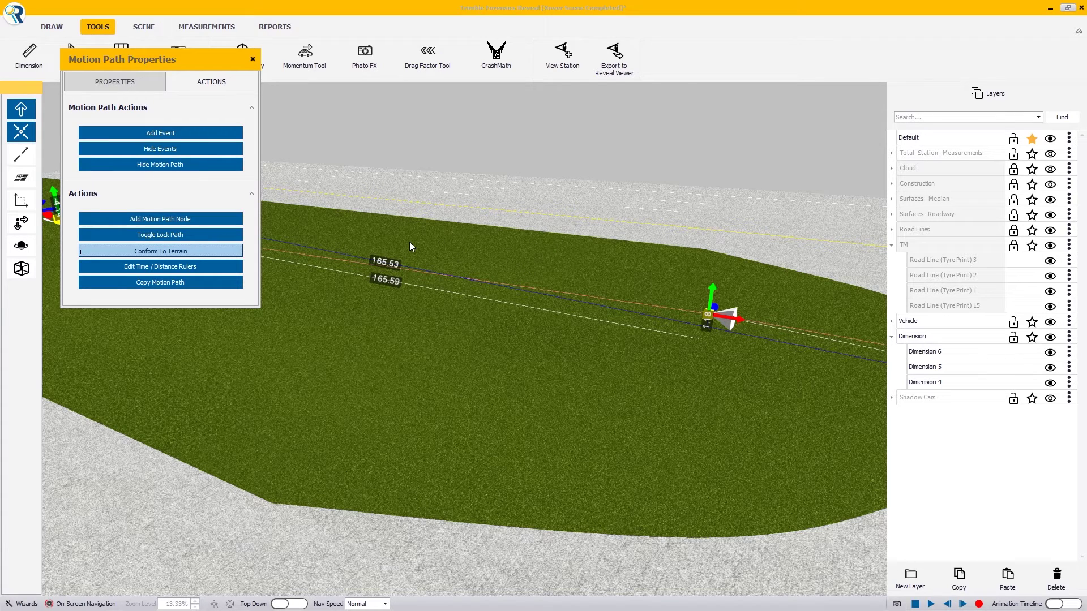
Play the Charger's animation along the terrain-conformed path and stop it.
{"action": "left_click_drag", "start_coordinate": [409, 242], "coordinate": [714, 334]}
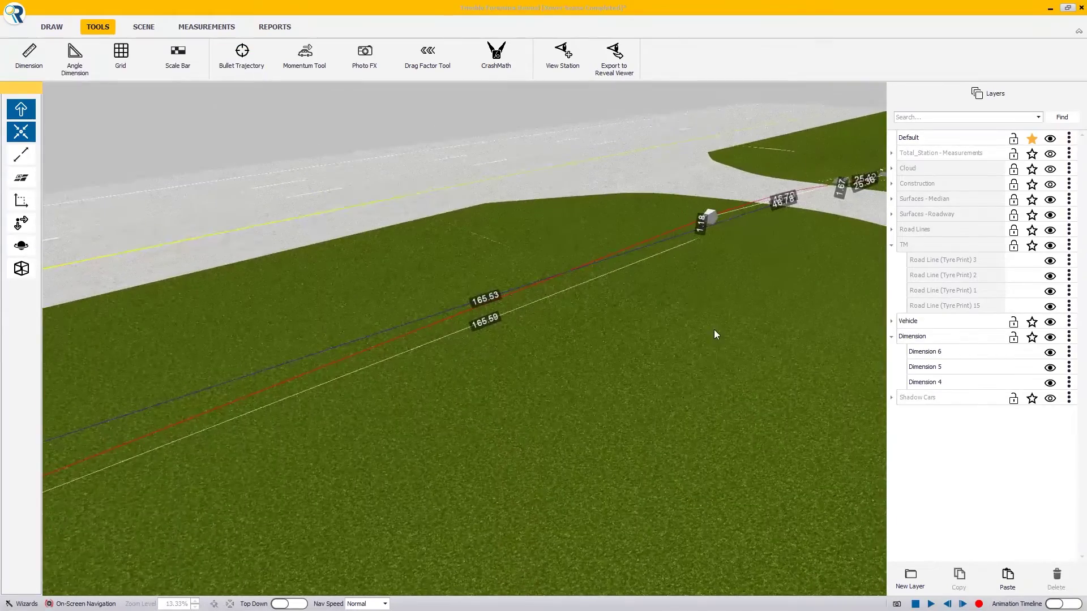
{"action": "left_click", "coordinate": [930, 604]}
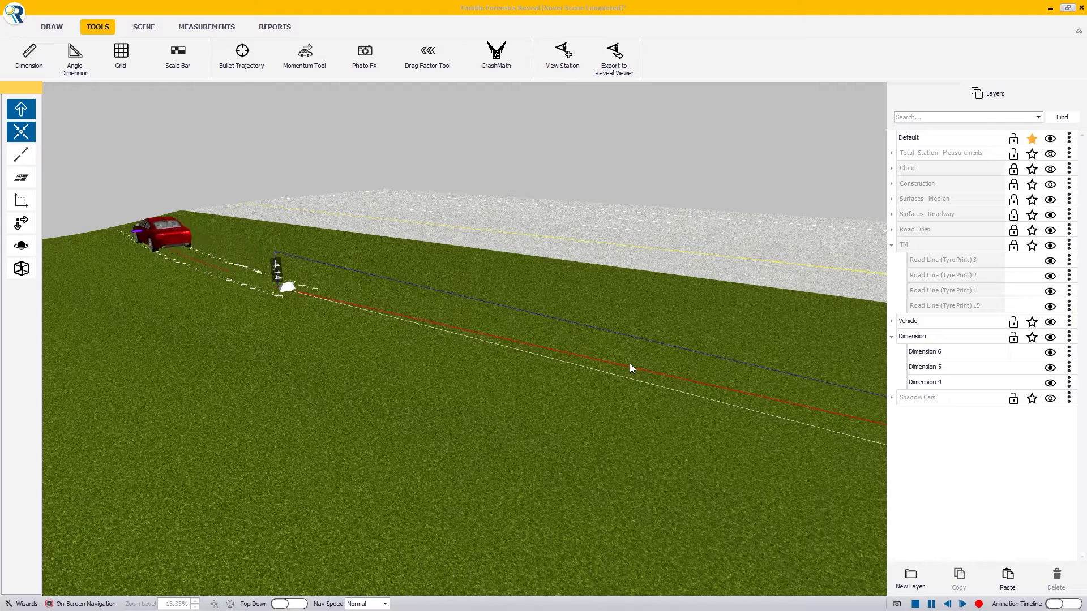
{"action": "left_click", "coordinate": [915, 604]}
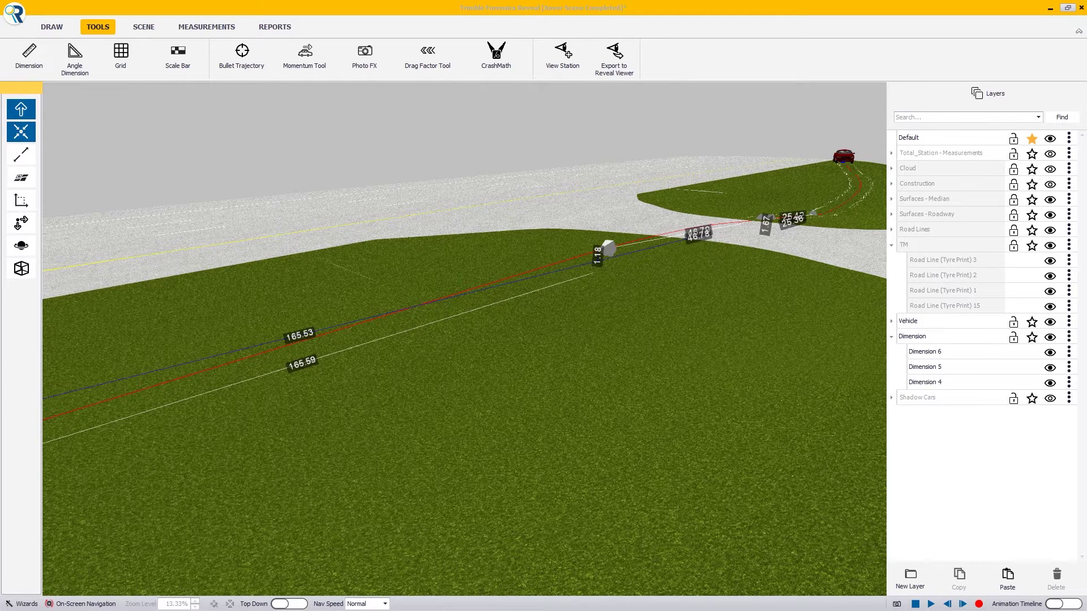
Minimize CrashMath and set the velocity of the motion path's first event to 117.509 mph.
{"action": "left_click", "coordinate": [843, 157]}
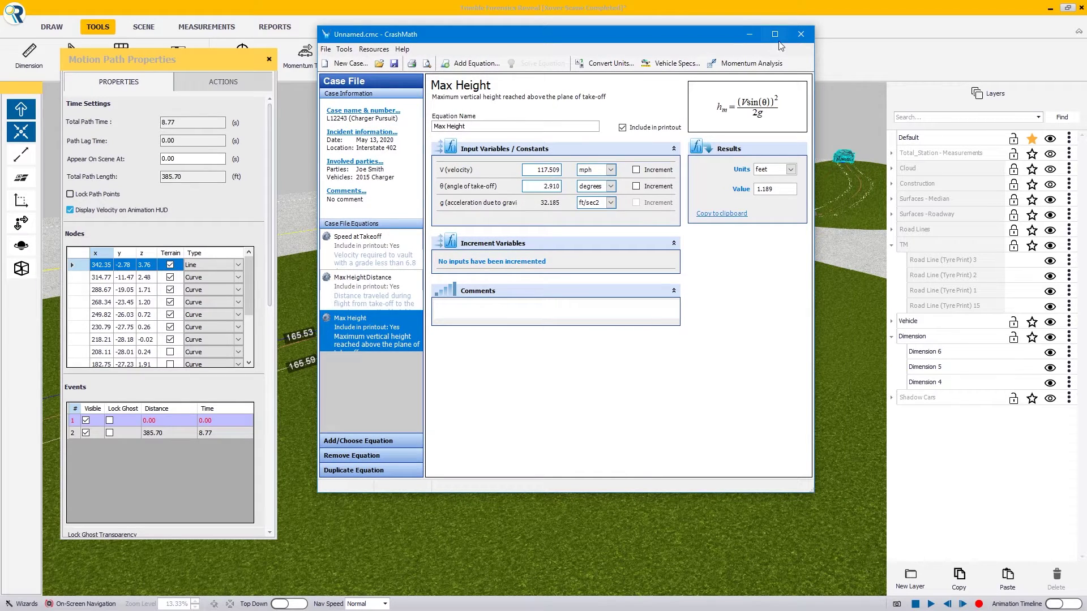
{"action": "left_click", "coordinate": [749, 34]}
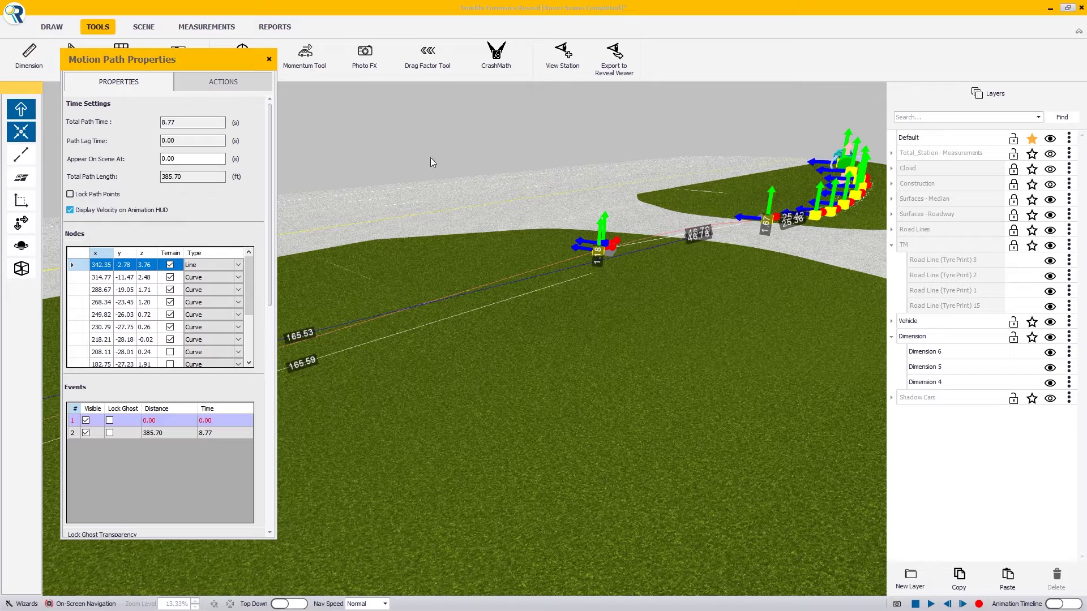
{"action": "left_click", "coordinate": [147, 421]}
{"action": "scroll", "coordinate": [274, 293], "scroll_direction": "down", "scroll_amount": 1}
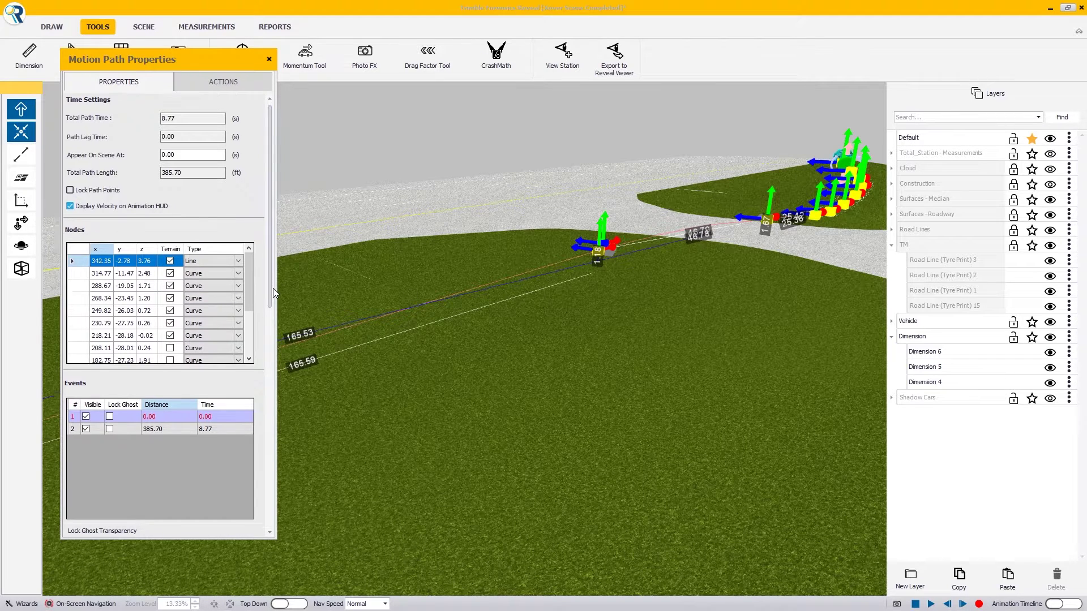
{"action": "scroll", "coordinate": [274, 293], "scroll_direction": "down", "scroll_amount": 7}
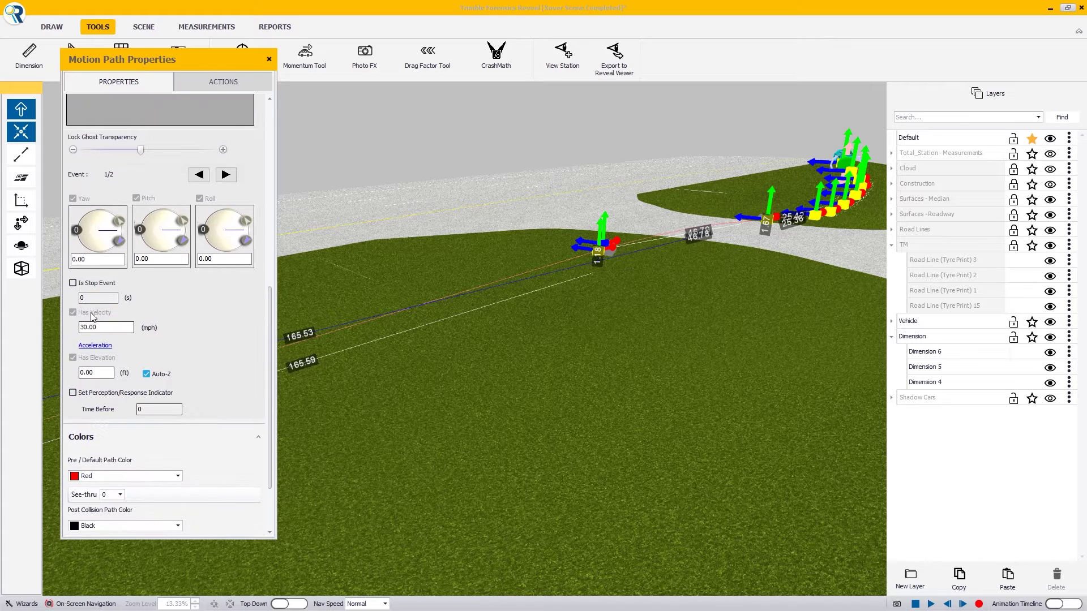
{"action": "left_click_drag", "start_coordinate": [97, 327], "coordinate": [60, 323]}
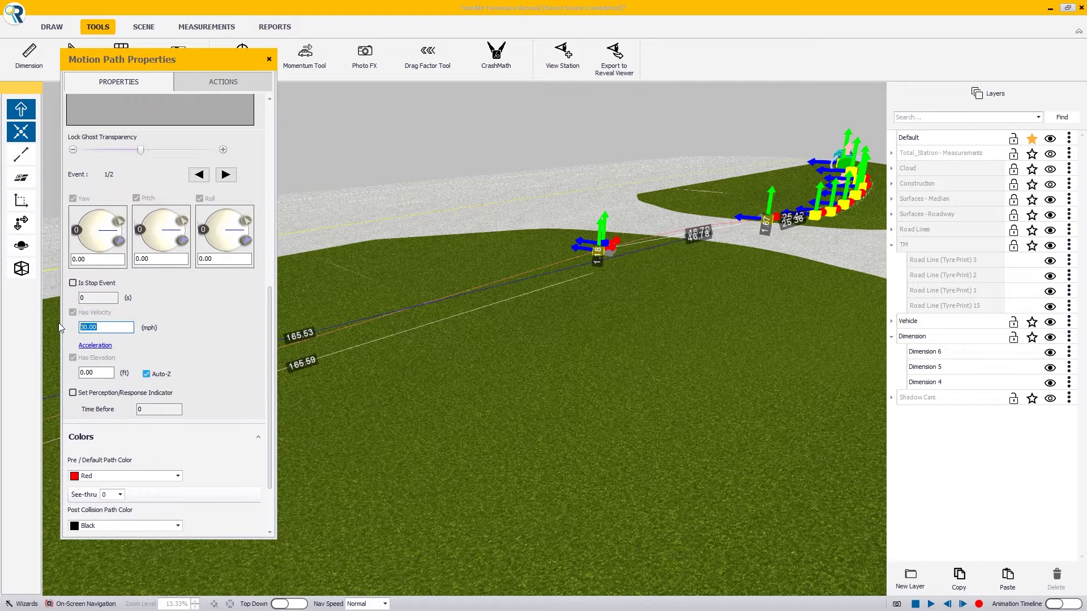
{"action": "type", "text": "117.509"}
{"action": "scroll", "coordinate": [168, 317], "scroll_direction": "up", "scroll_amount": 5}
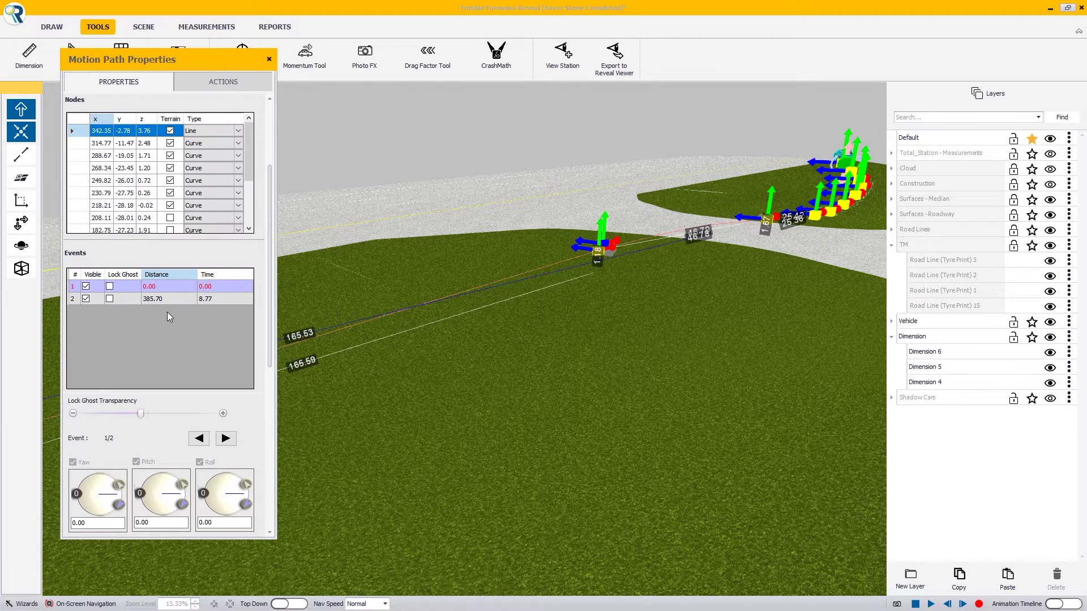
Set the velocity of the motion path's second event, at the end of the path, to 117.509 mph.
{"action": "left_click", "coordinate": [169, 304]}
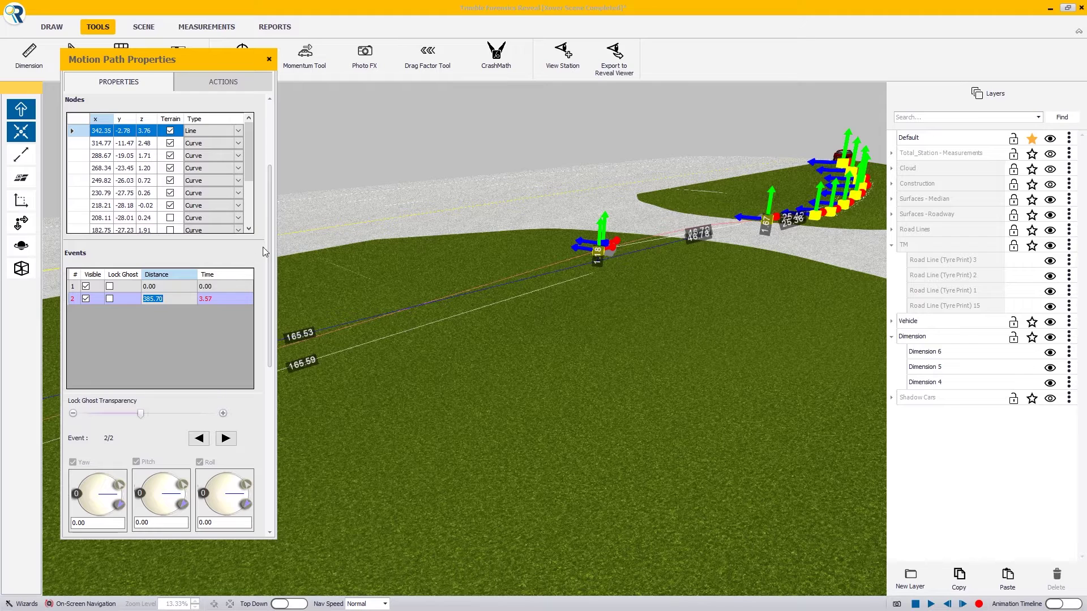
{"action": "scroll", "coordinate": [269, 253], "scroll_direction": "down", "scroll_amount": 5}
{"action": "double_click", "coordinate": [93, 325]}
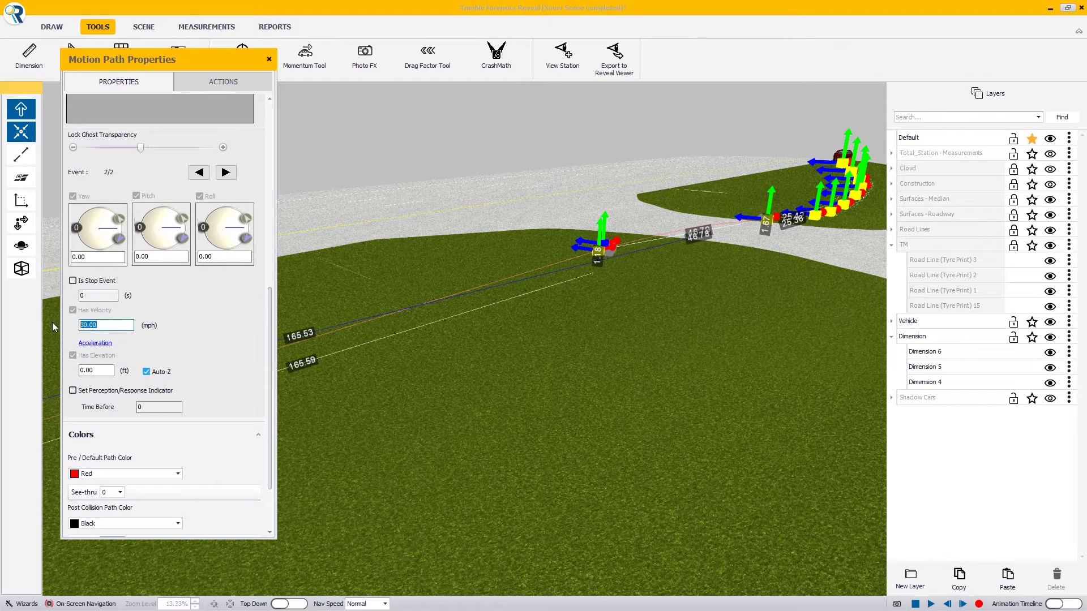
{"action": "type", "text": "117.509"}
{"action": "key", "text": "Tab"}
Hide the Dimension layer and play the Charger's animation over the median.
{"action": "middle_click_drag", "start_coordinate": [342, 460], "coordinate": [688, 485]}
{"action": "left_click", "coordinate": [932, 604]}
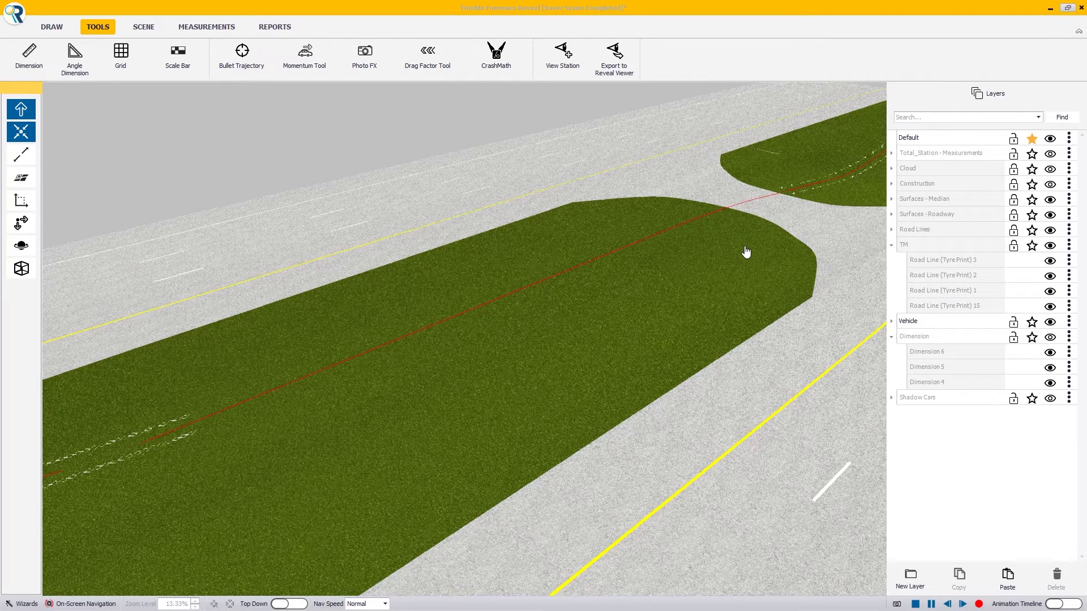
{"action": "left_click", "coordinate": [931, 604]}
{"action": "left_click", "coordinate": [932, 600]}
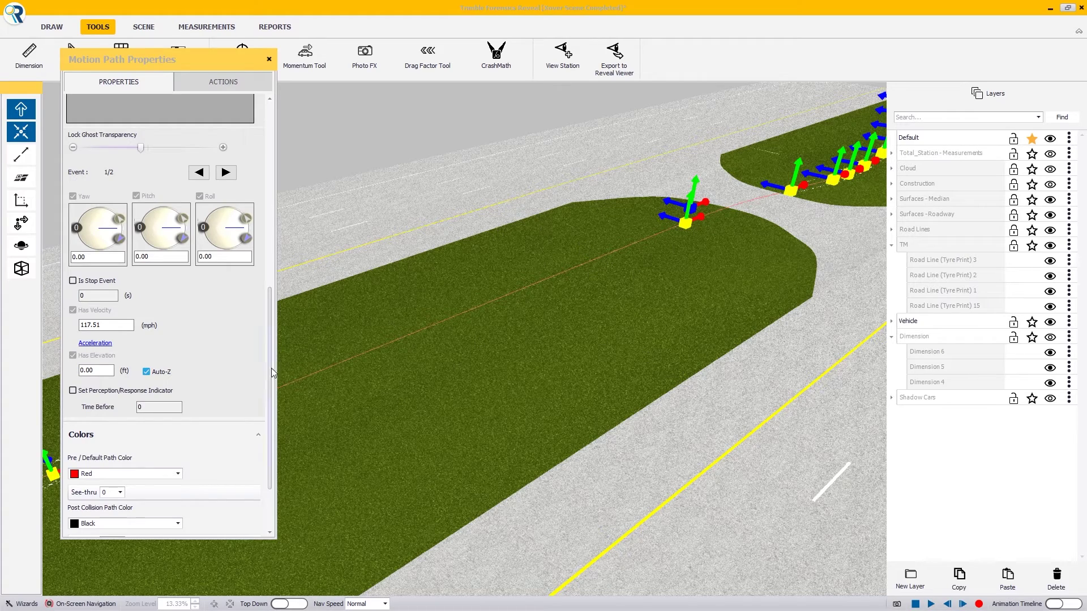
Hide the Charger's motion path in the scene.
{"action": "left_click_drag", "start_coordinate": [268, 369], "coordinate": [281, 131]}
{"action": "left_click", "coordinate": [207, 85]}
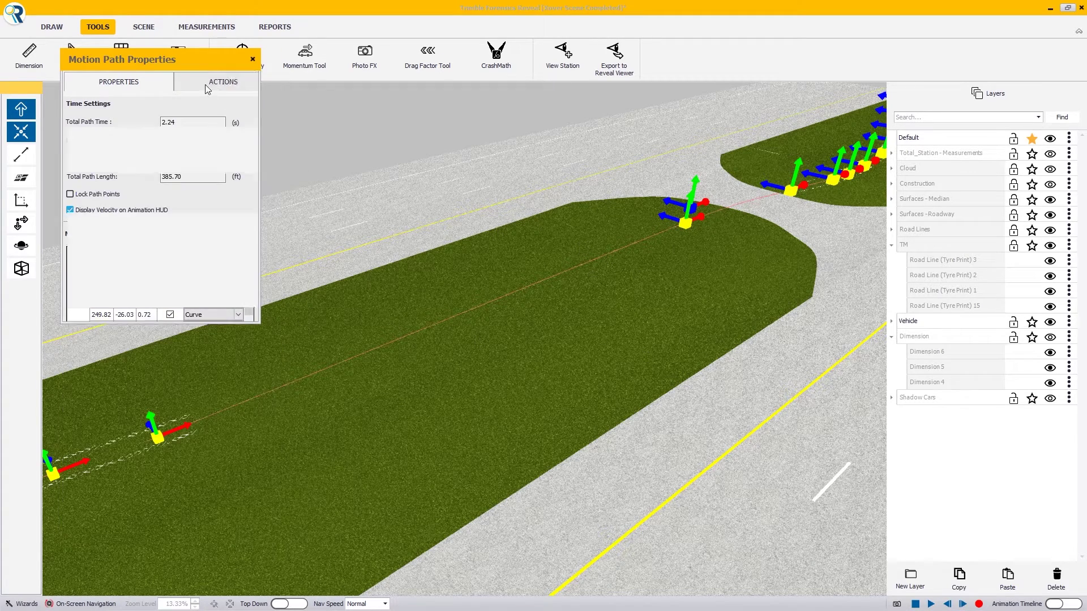
{"action": "left_click", "coordinate": [183, 164]}
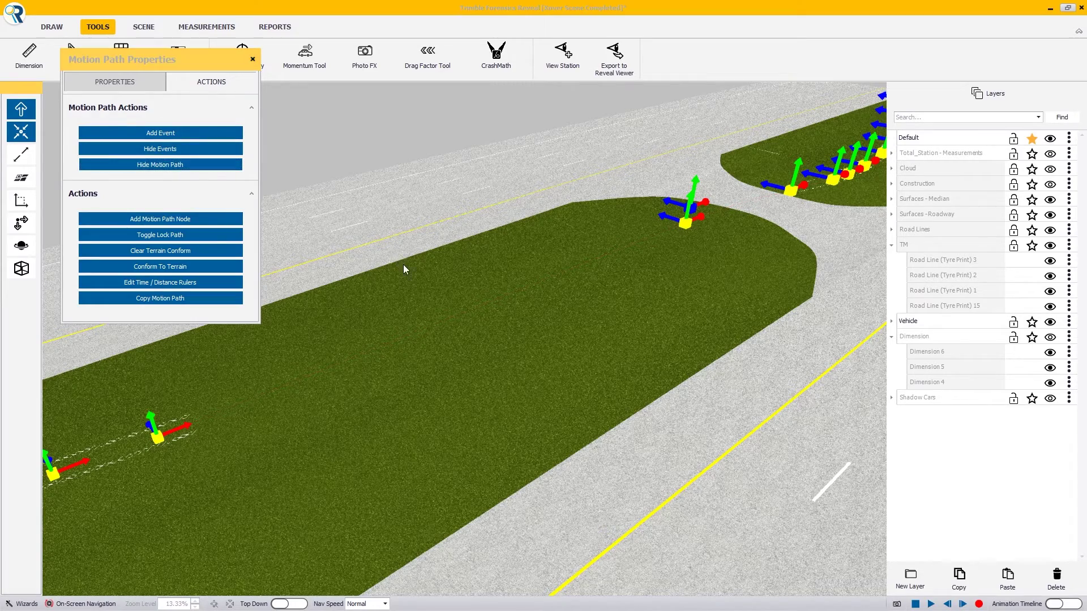
Play the Charger's animation, watch the vault from near ground level and from the side, and stop playback.
{"action": "left_click_drag", "start_coordinate": [403, 264], "coordinate": [755, 403]}
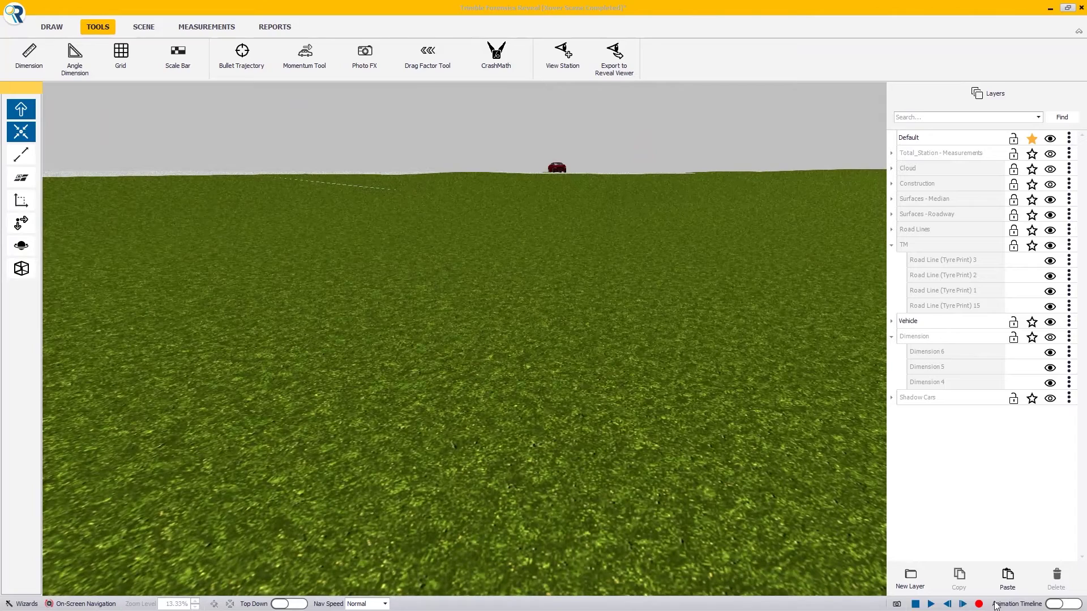
{"action": "left_click", "coordinate": [931, 605]}
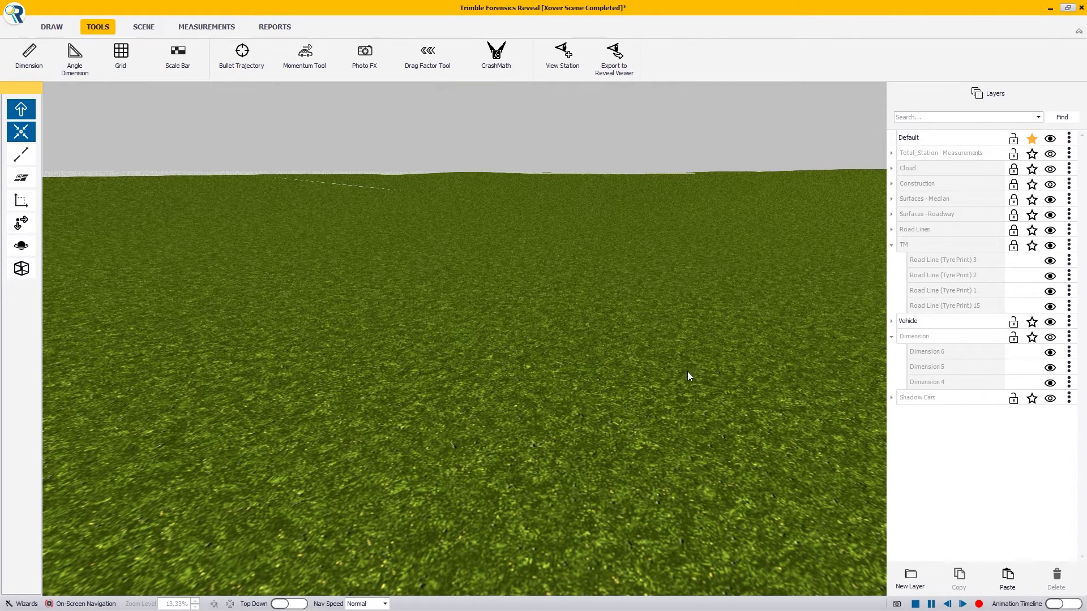
{"action": "left_click_drag", "start_coordinate": [687, 372], "coordinate": [698, 323]}
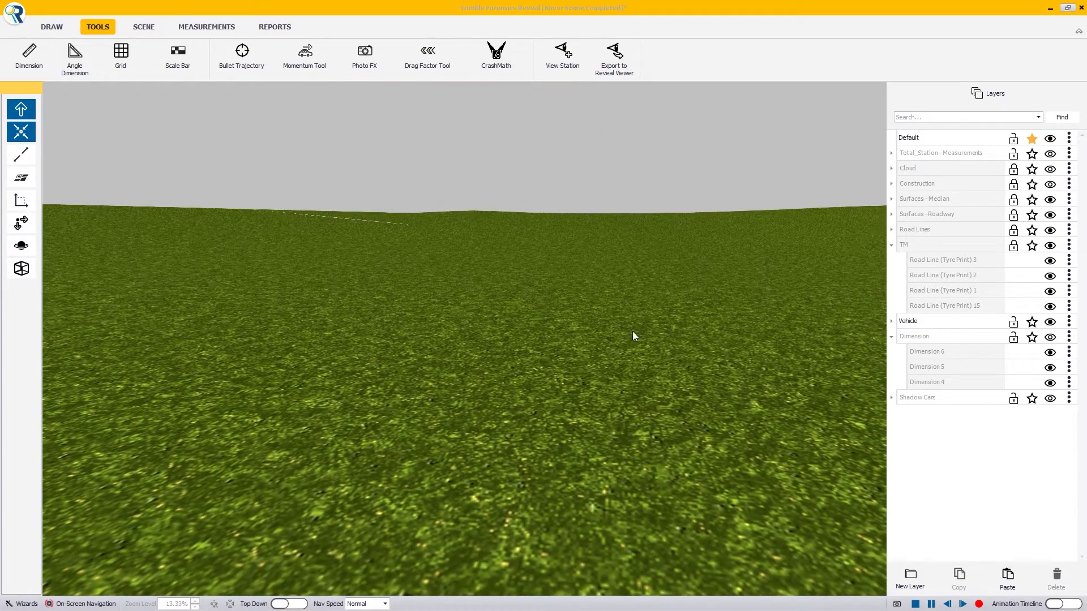
{"action": "left_click_drag", "start_coordinate": [638, 336], "coordinate": [649, 329]}
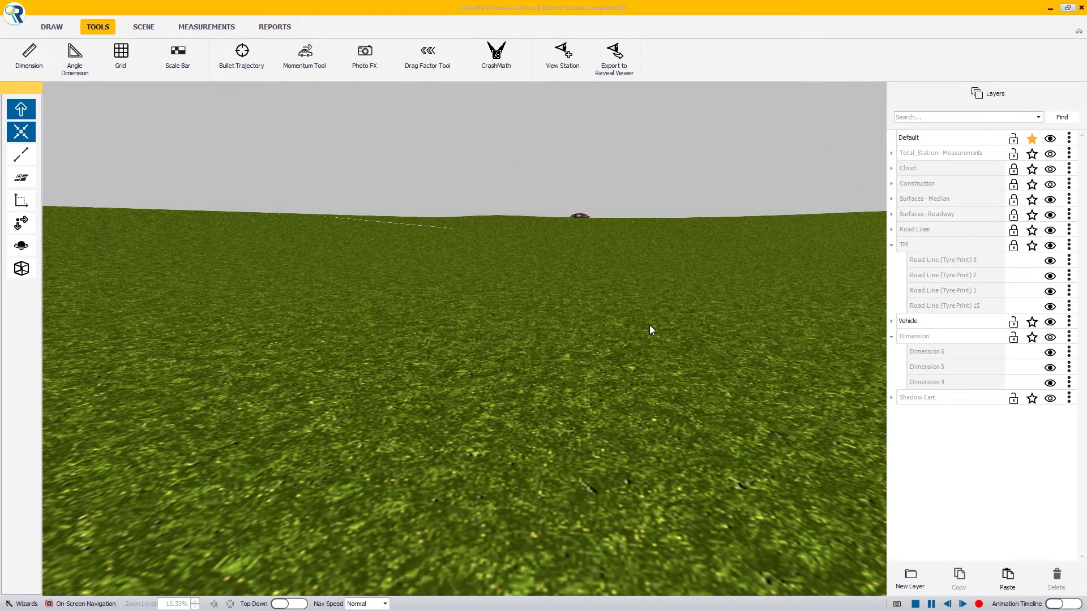
{"action": "left_click_drag", "start_coordinate": [650, 326], "coordinate": [625, 371]}
{"action": "scroll", "coordinate": [626, 372], "scroll_direction": "down", "scroll_amount": 4}
{"action": "scroll", "coordinate": [625, 370], "scroll_direction": "down", "scroll_amount": 5}
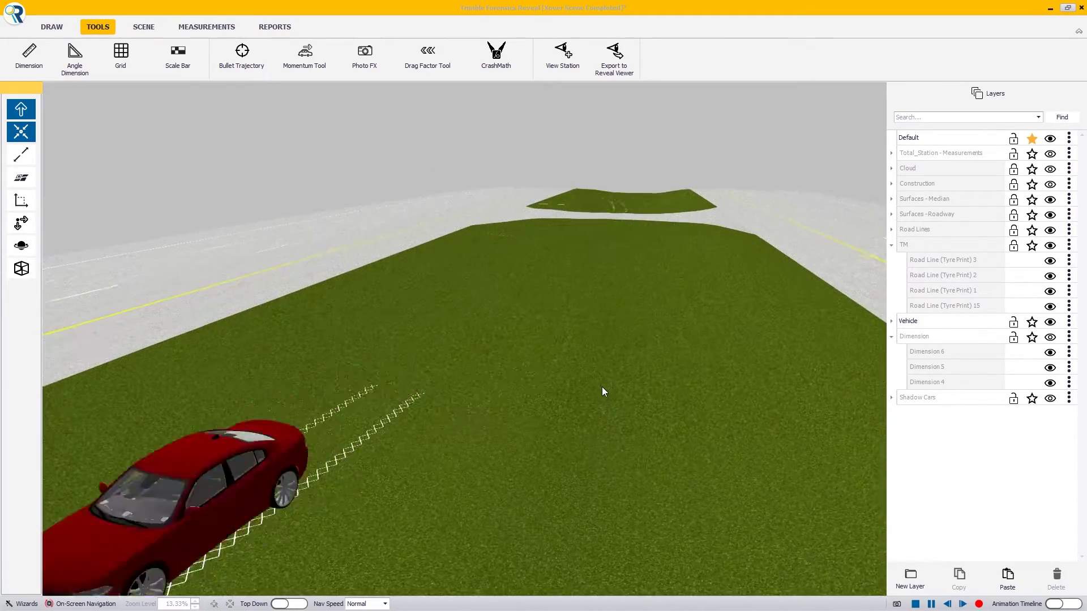
{"action": "left_click_drag", "start_coordinate": [602, 389], "coordinate": [142, 426]}
{"action": "scroll", "coordinate": [264, 422], "scroll_direction": "down", "scroll_amount": 6}
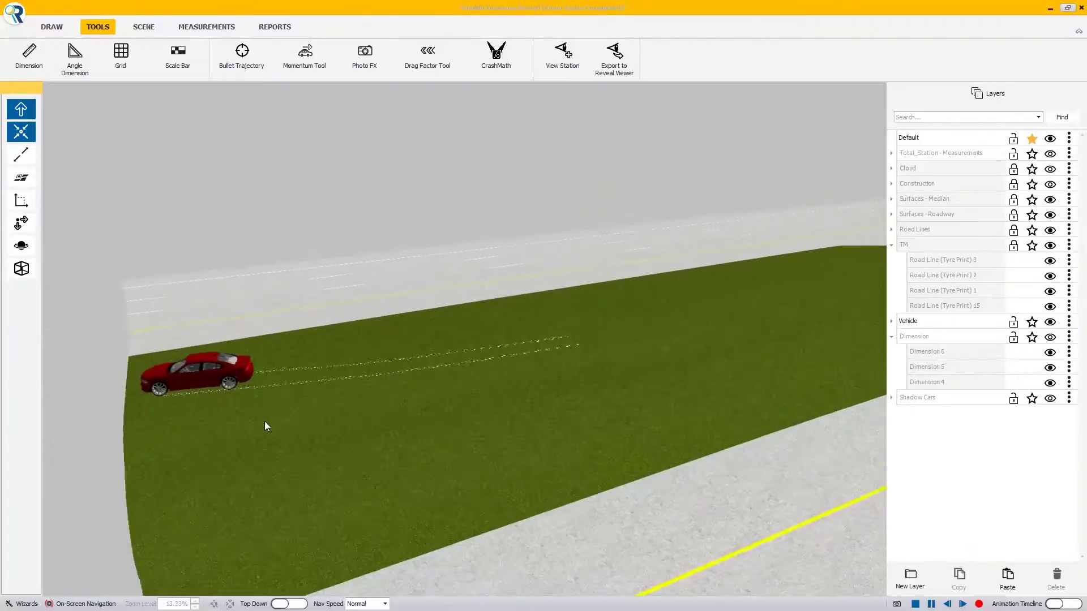
{"action": "left_click_drag", "start_coordinate": [264, 422], "coordinate": [273, 458]}
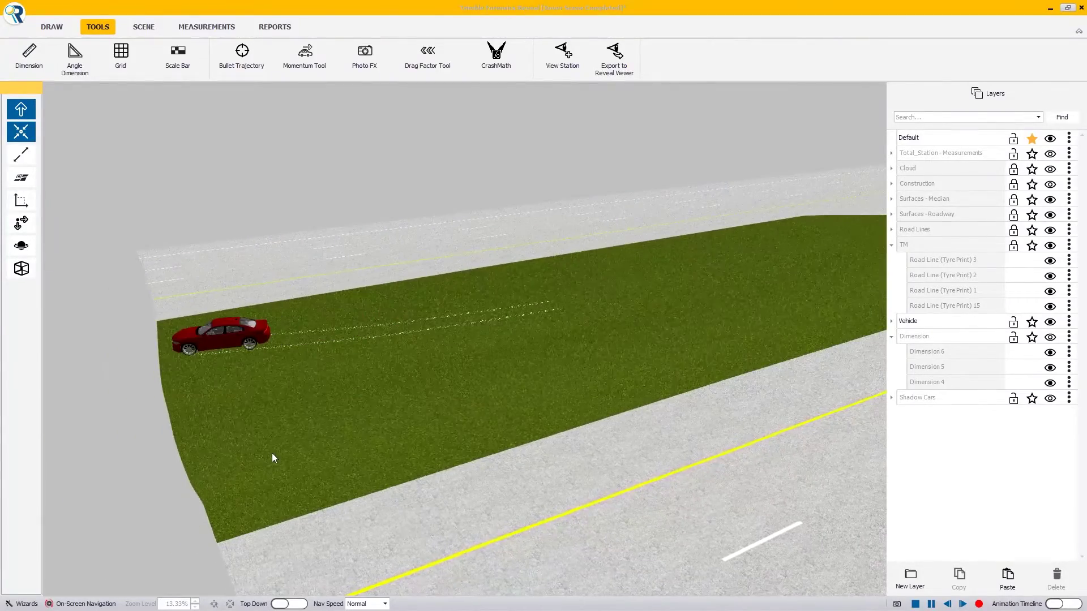
{"action": "left_click", "coordinate": [915, 604]}
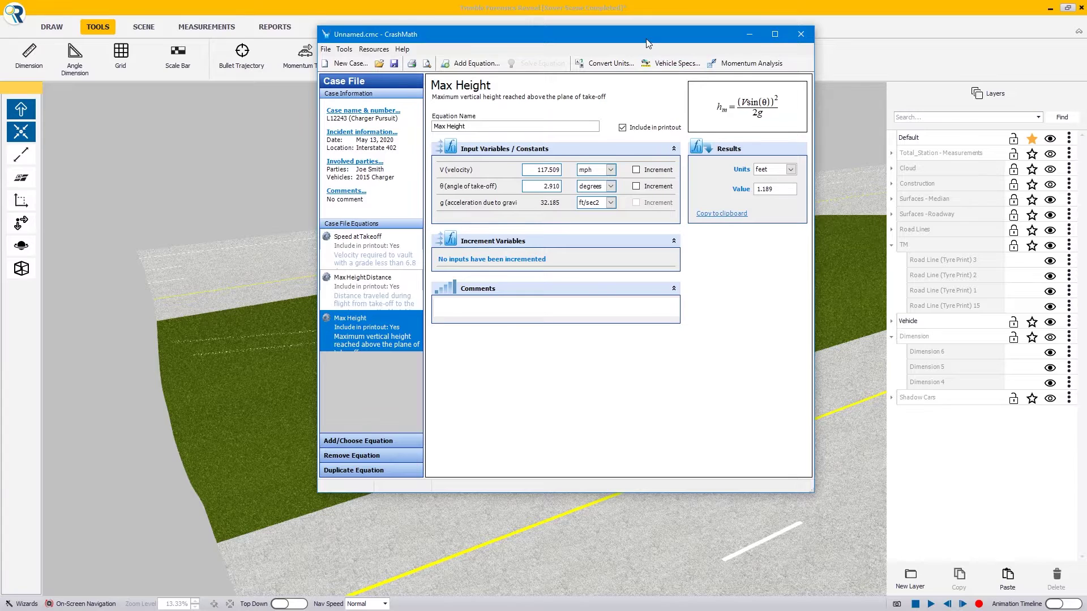
In CrashMath, enlarge the case window and open the print preview of the collision dynamics report.
{"action": "left_click_drag", "start_coordinate": [649, 43], "coordinate": [383, 42]}
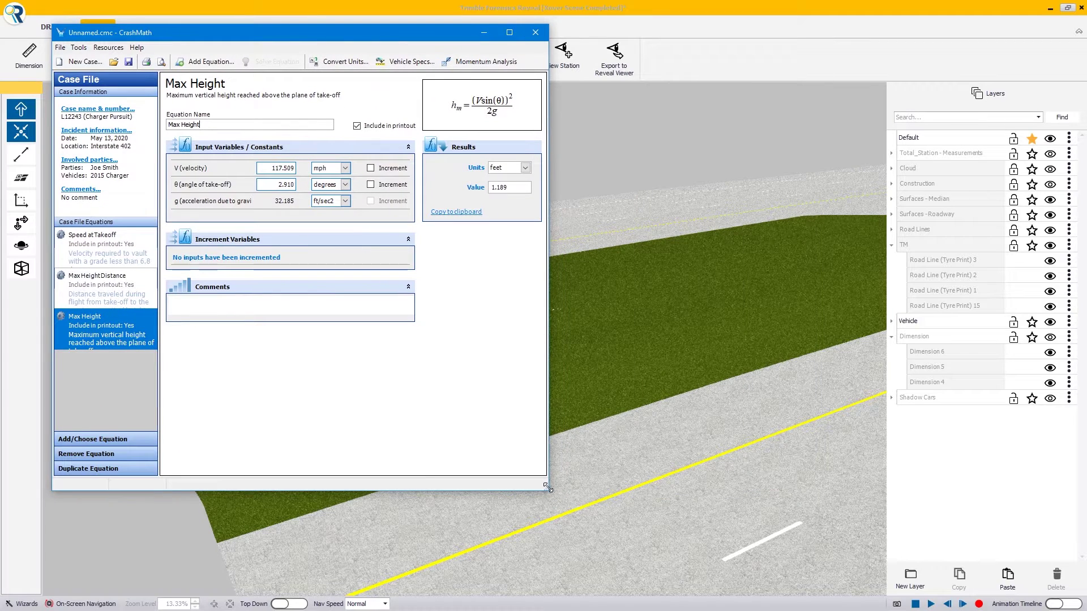
{"action": "left_click_drag", "start_coordinate": [547, 487], "coordinate": [869, 552]}
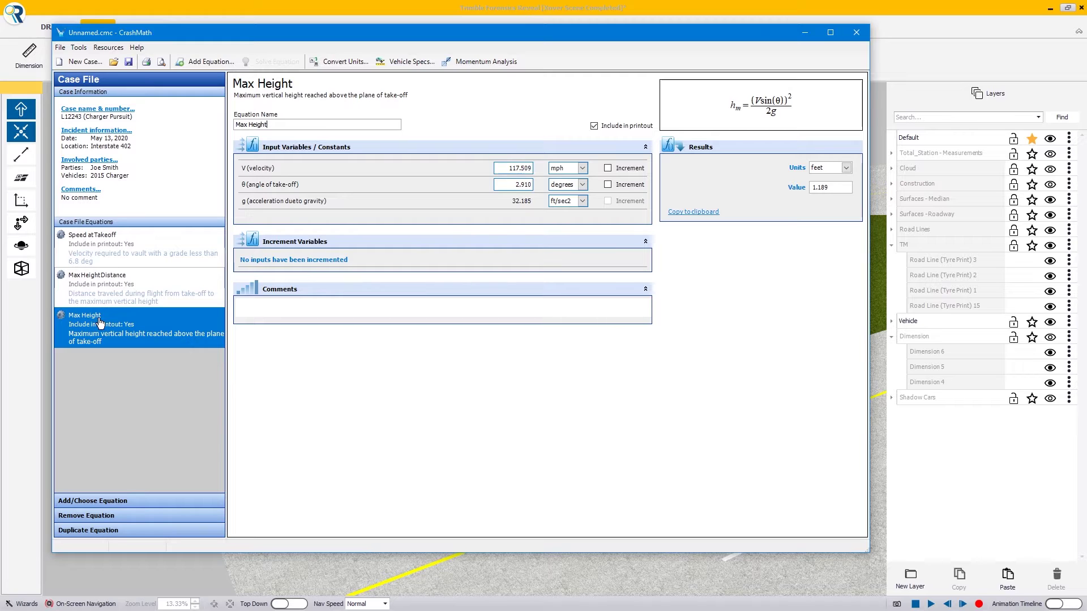
{"action": "left_click", "coordinate": [162, 62]}
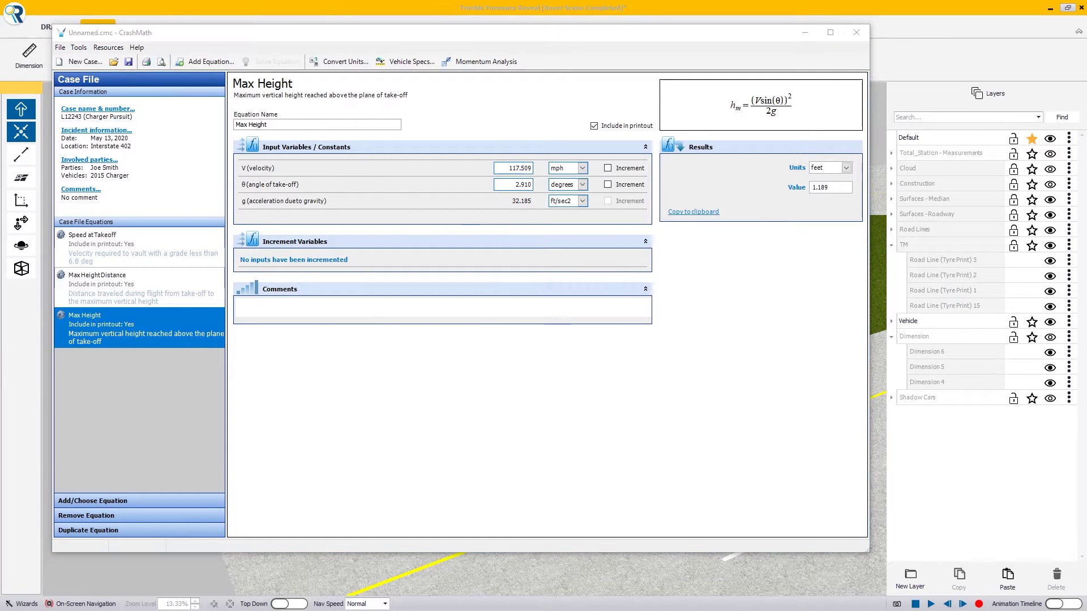
{"action": "left_click_drag", "start_coordinate": [1086, 49], "coordinate": [623, 27]}
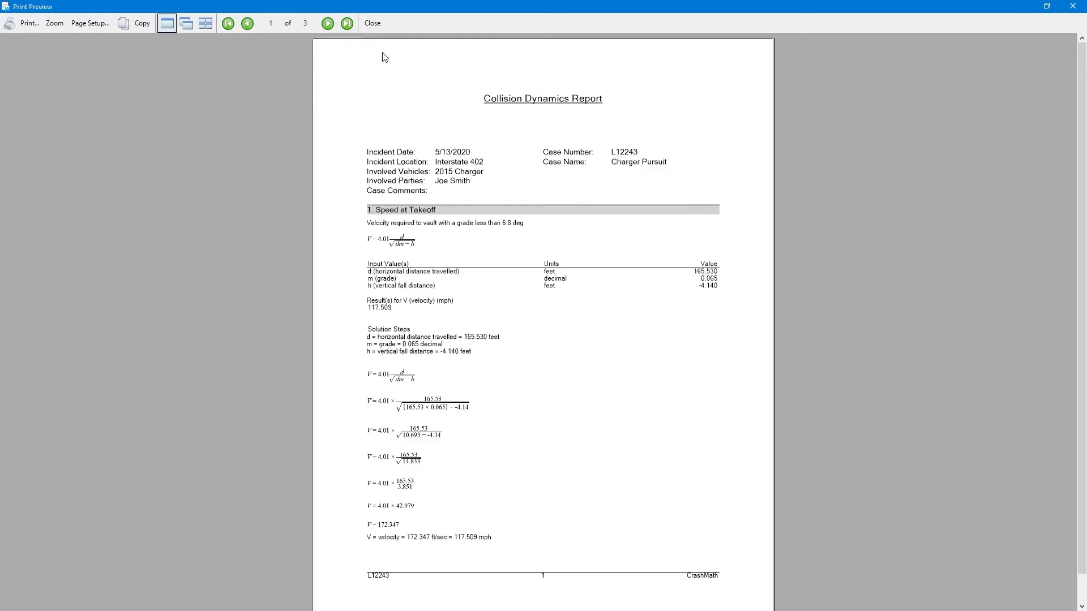
Look through all three pages of the collision dynamics report, close the preview and minimize CrashMath.
{"action": "left_click", "coordinate": [332, 26]}
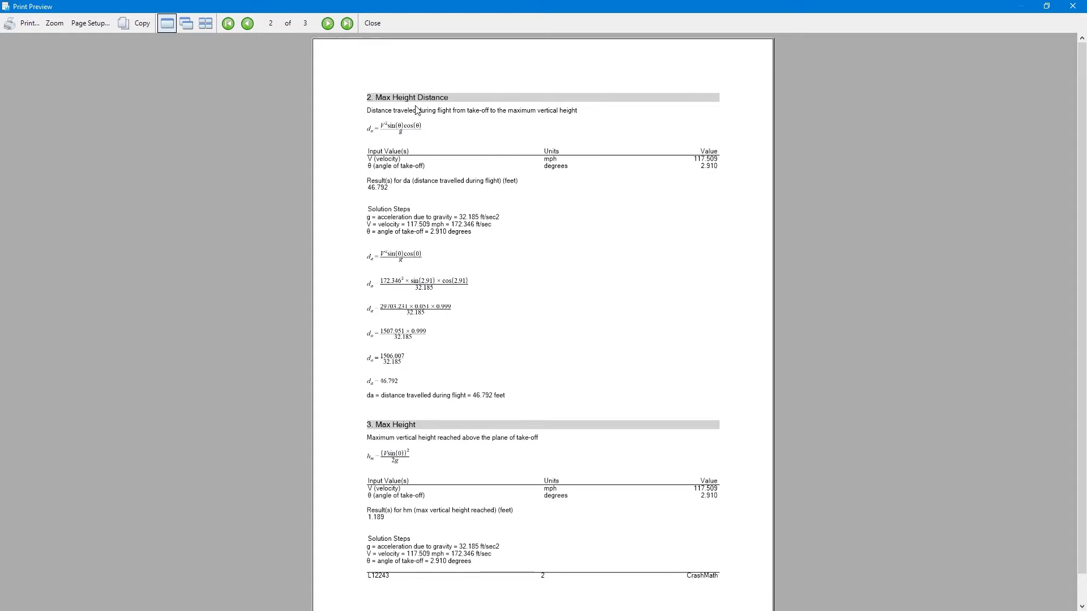
{"action": "left_click", "coordinate": [329, 25]}
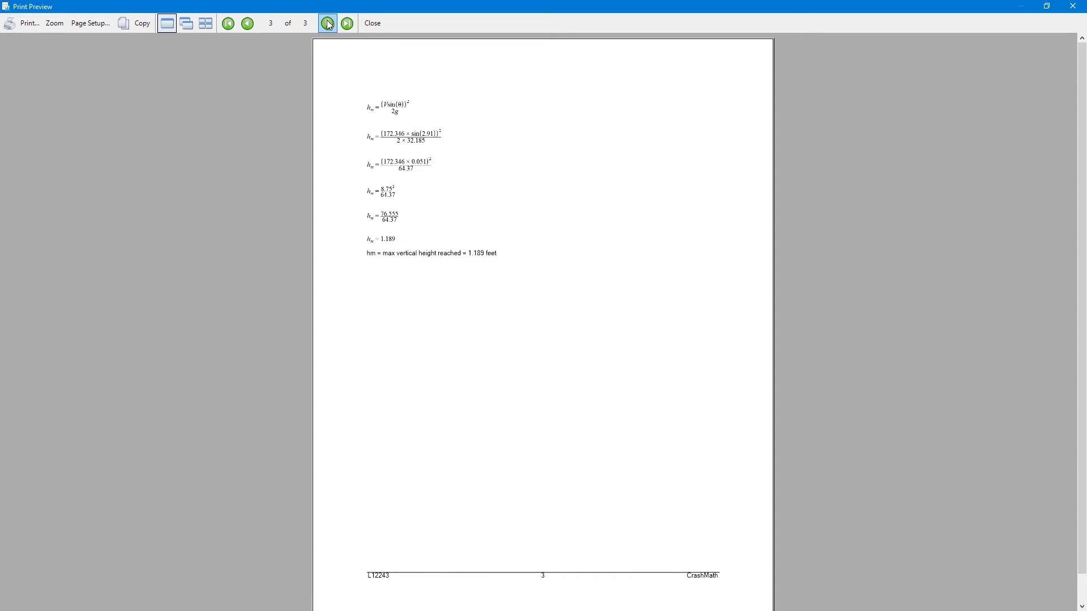
{"action": "left_click", "coordinate": [249, 24]}
{"action": "left_click", "coordinate": [249, 24]}
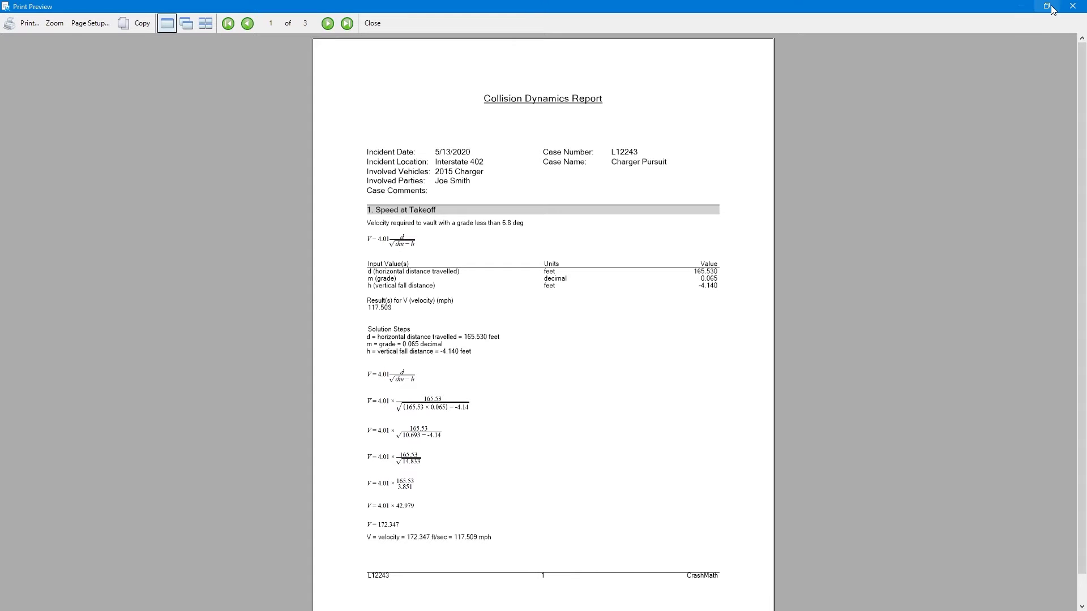
{"action": "left_click", "coordinate": [1072, 6]}
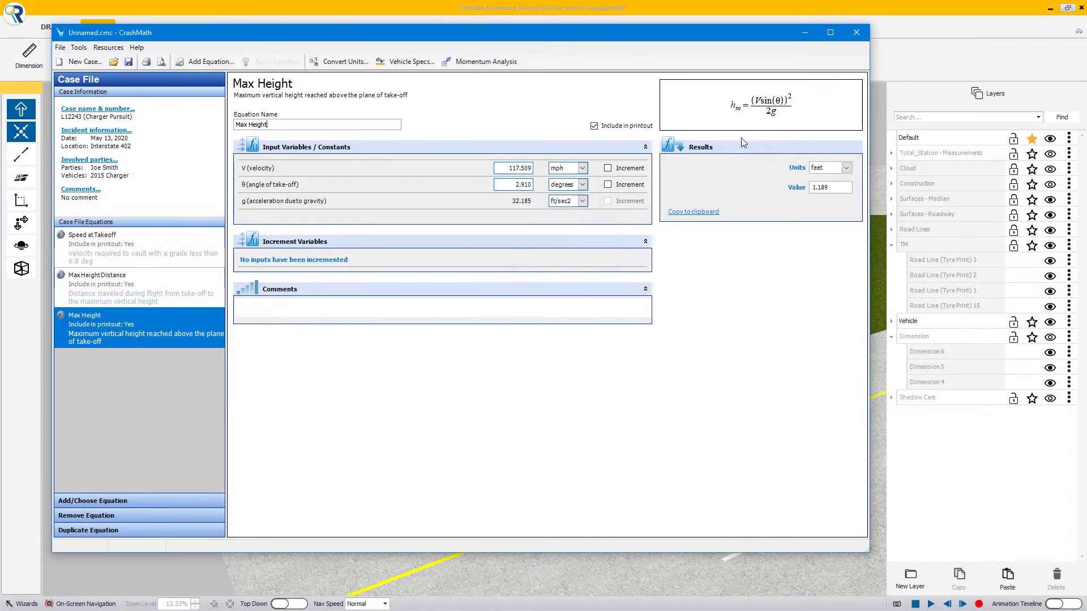
{"action": "left_click", "coordinate": [805, 32]}
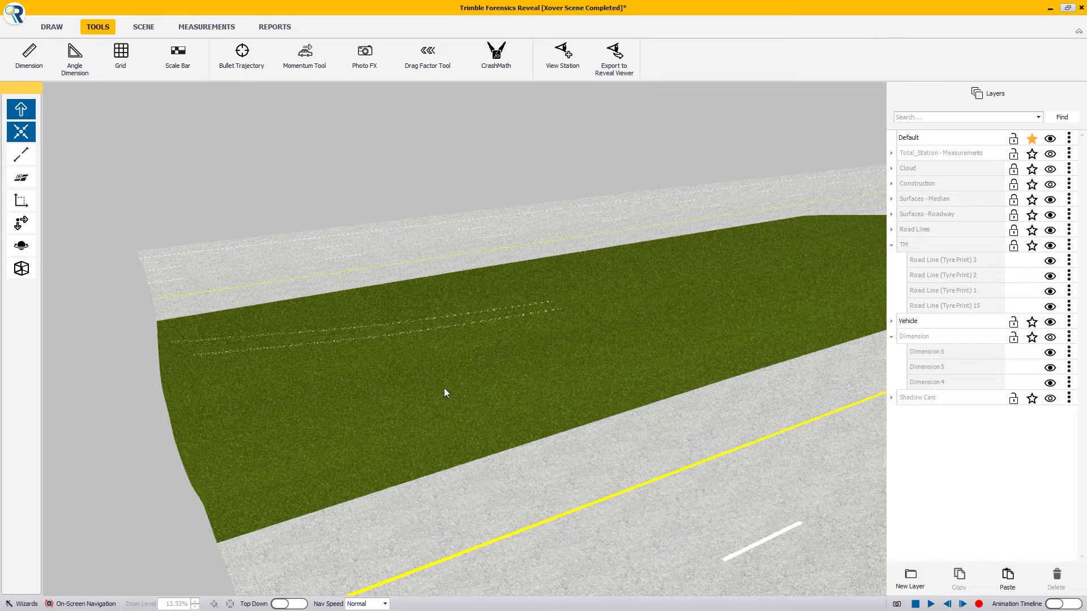
In Trimble Forensics Reveal, generate the animation report for the Charger and maximize its preview window.
{"action": "right_click_drag", "start_coordinate": [443, 388], "coordinate": [716, 335]}
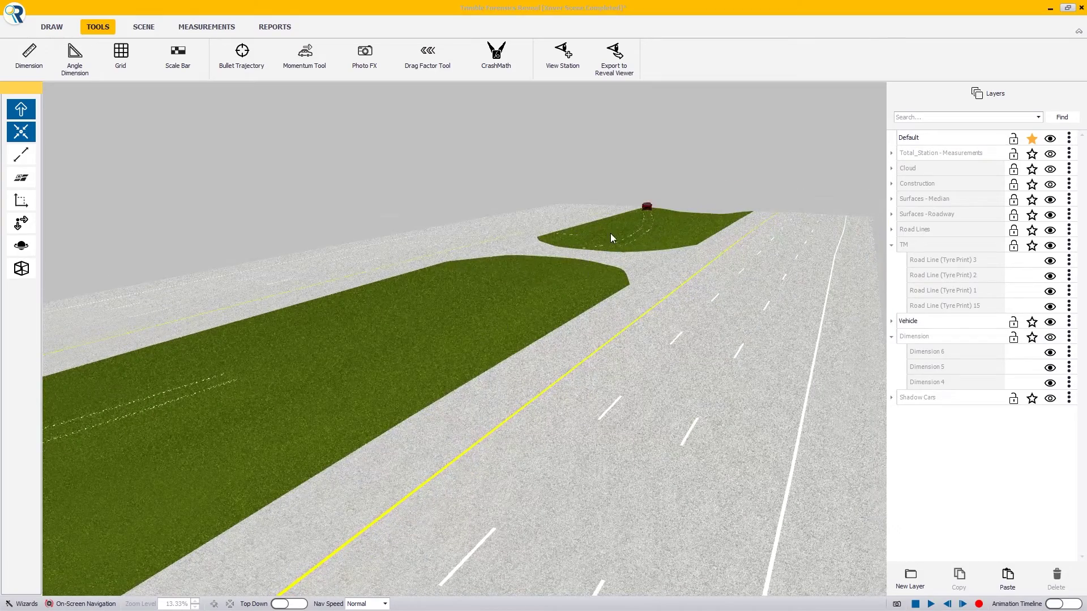
{"action": "right_click_drag", "start_coordinate": [610, 233], "coordinate": [518, 266]}
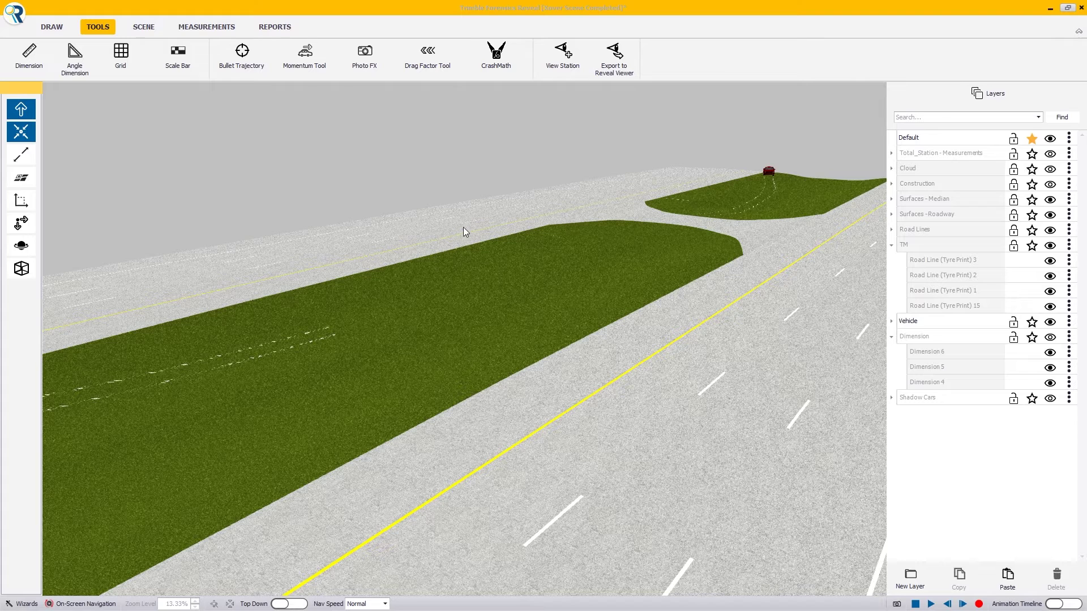
{"action": "left_click", "coordinate": [263, 29]}
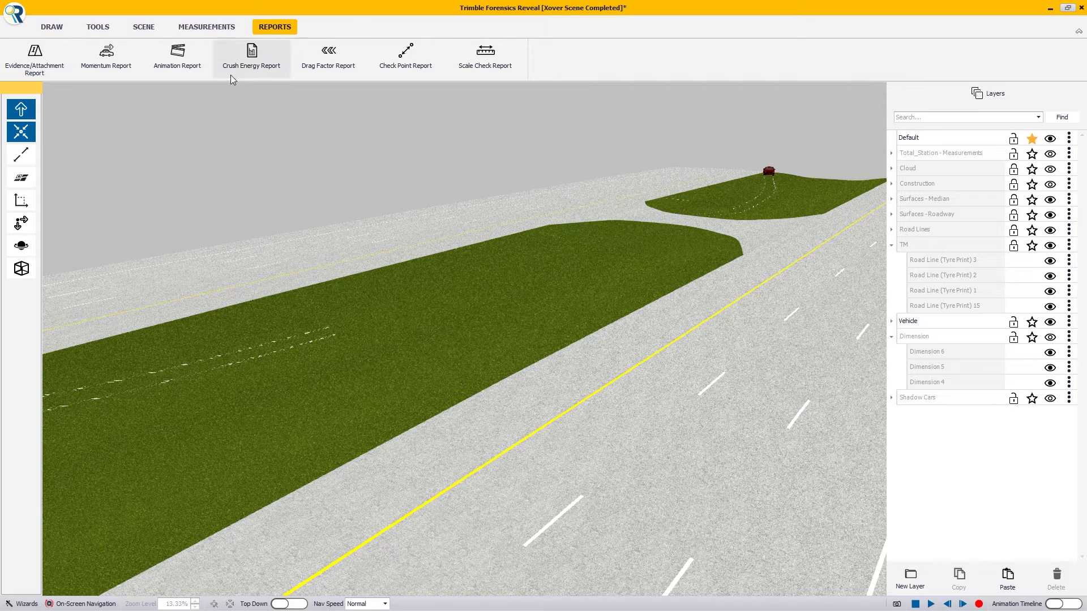
{"action": "left_click", "coordinate": [183, 67]}
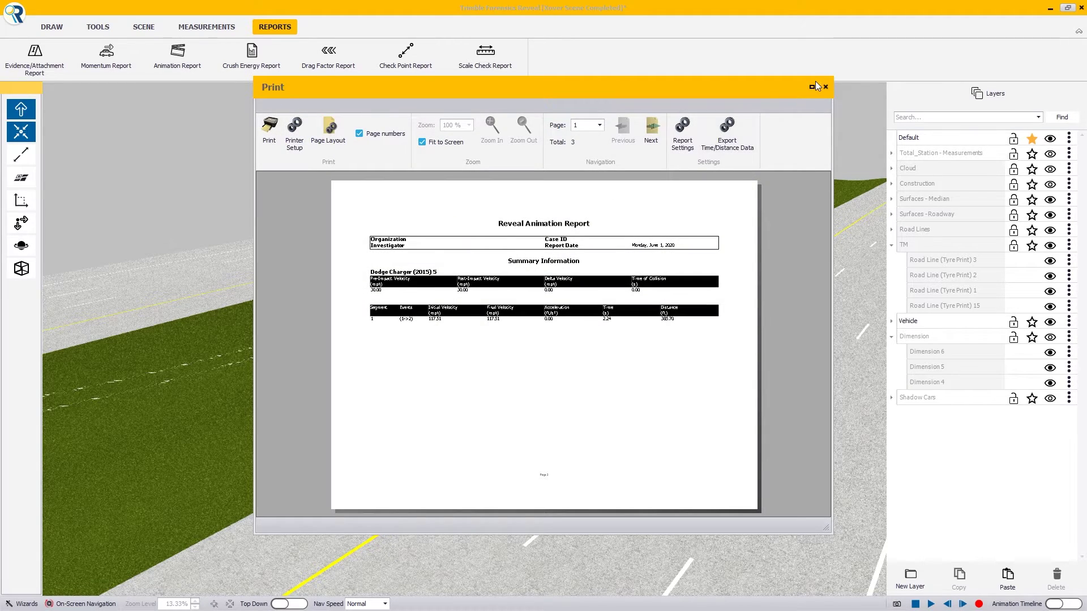
{"action": "left_click", "coordinate": [812, 87]}
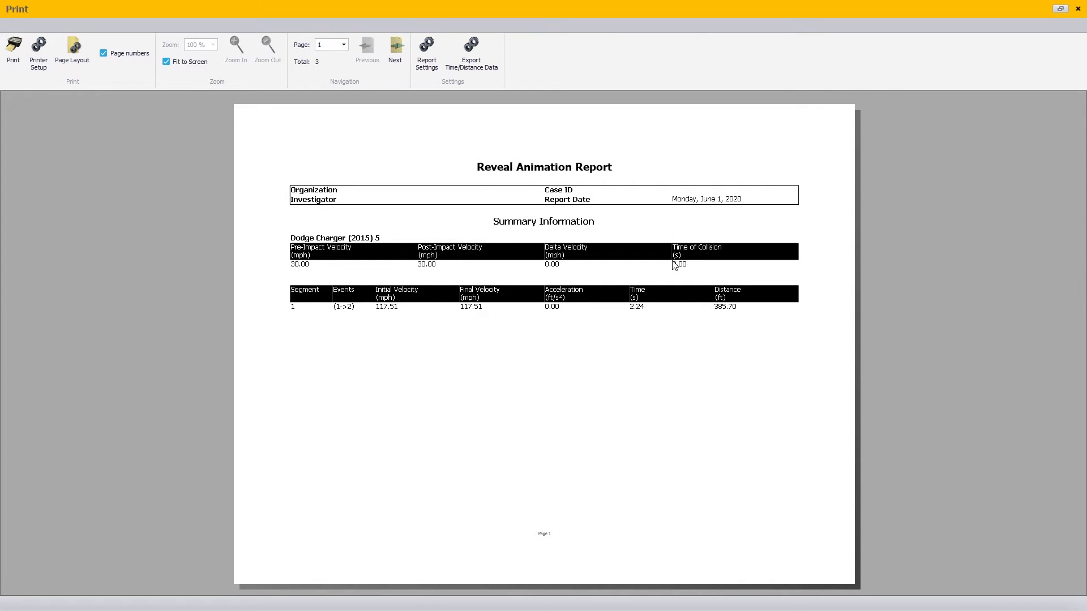
Exclude the time/distance details from the animation report and close the report preview.
{"action": "left_click", "coordinate": [432, 59]}
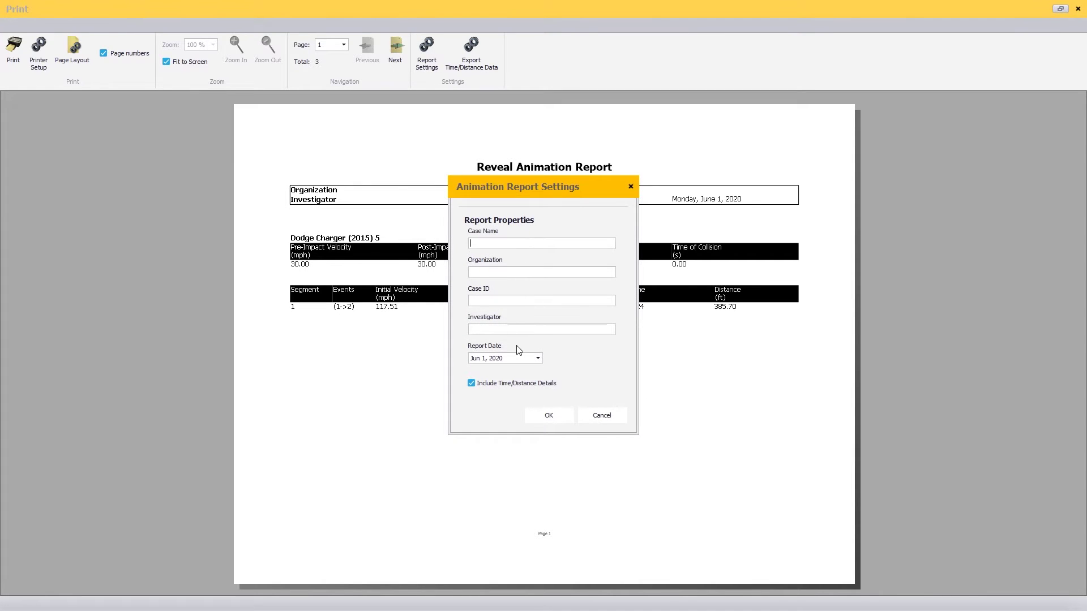
{"action": "left_click", "coordinate": [525, 386]}
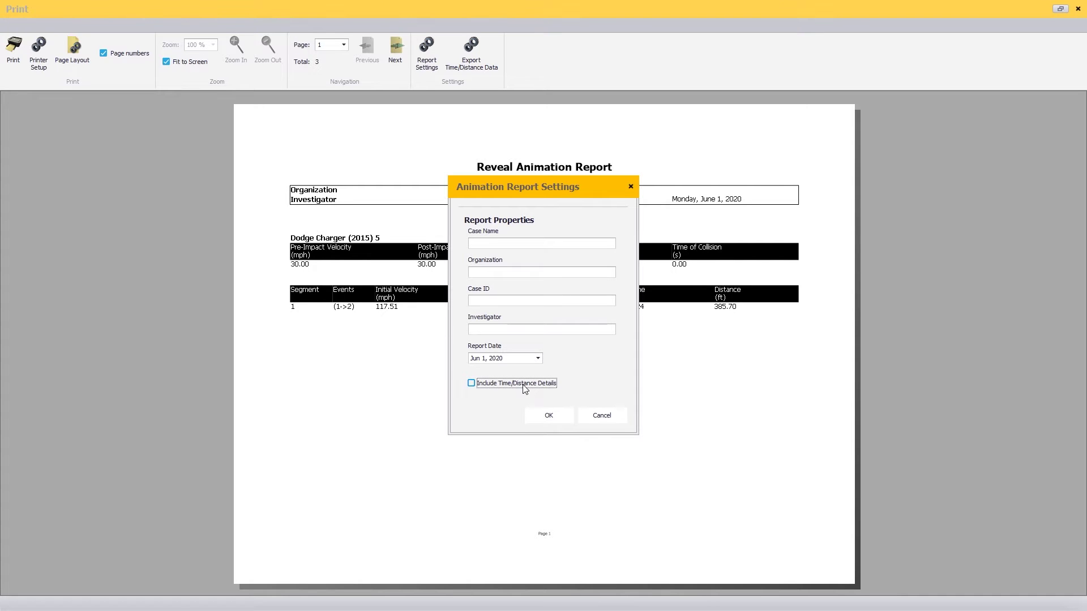
{"action": "left_click", "coordinate": [547, 415]}
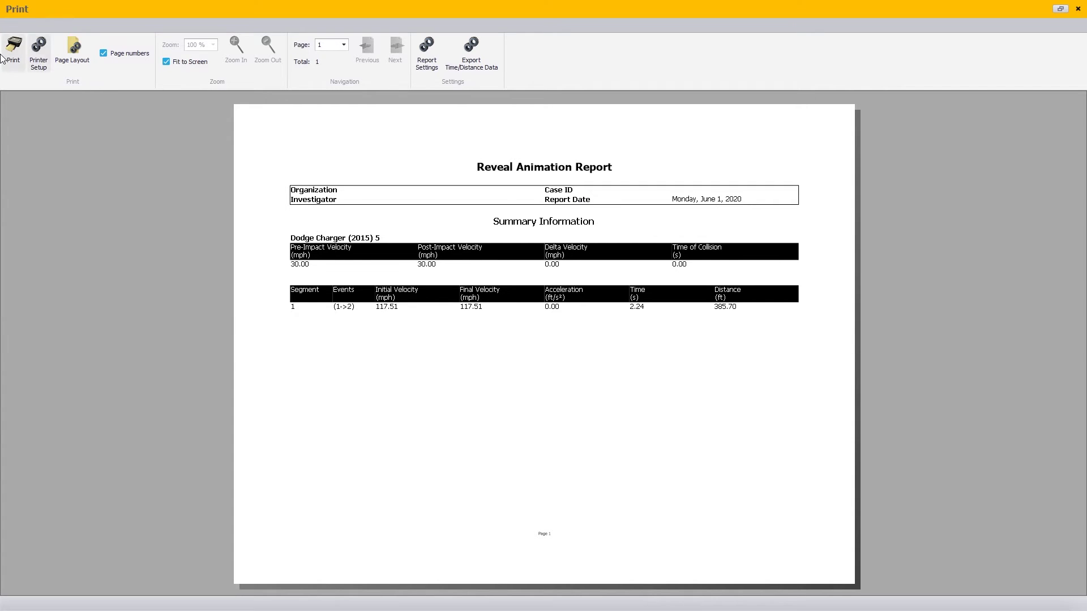
{"action": "left_click", "coordinate": [1078, 10]}
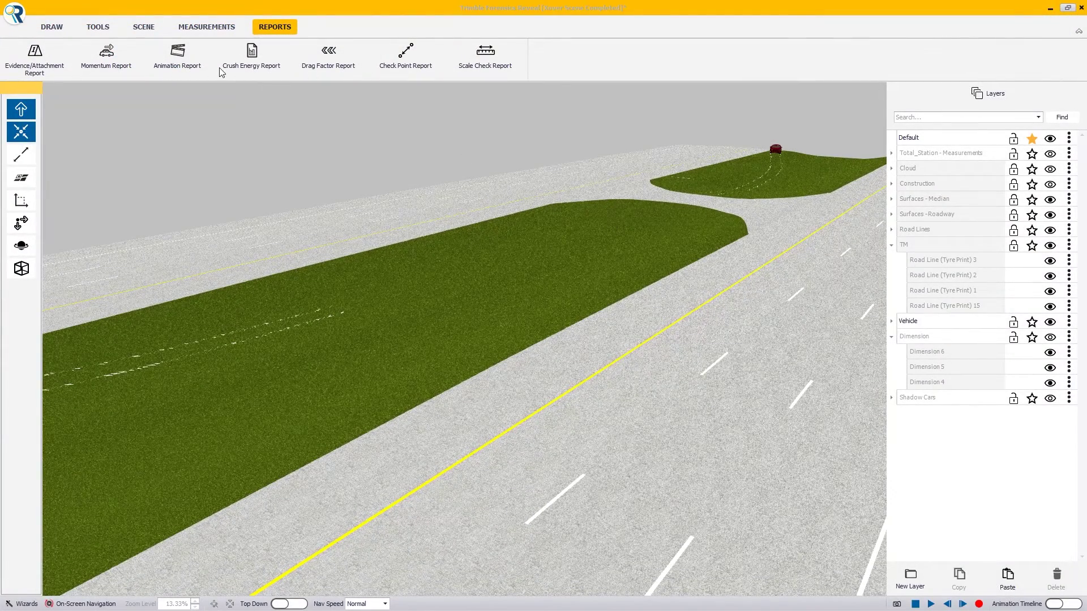
Reopen the animation report, bring up the CSV export of its time/distance data and cancel the export.
{"action": "left_click", "coordinate": [190, 56]}
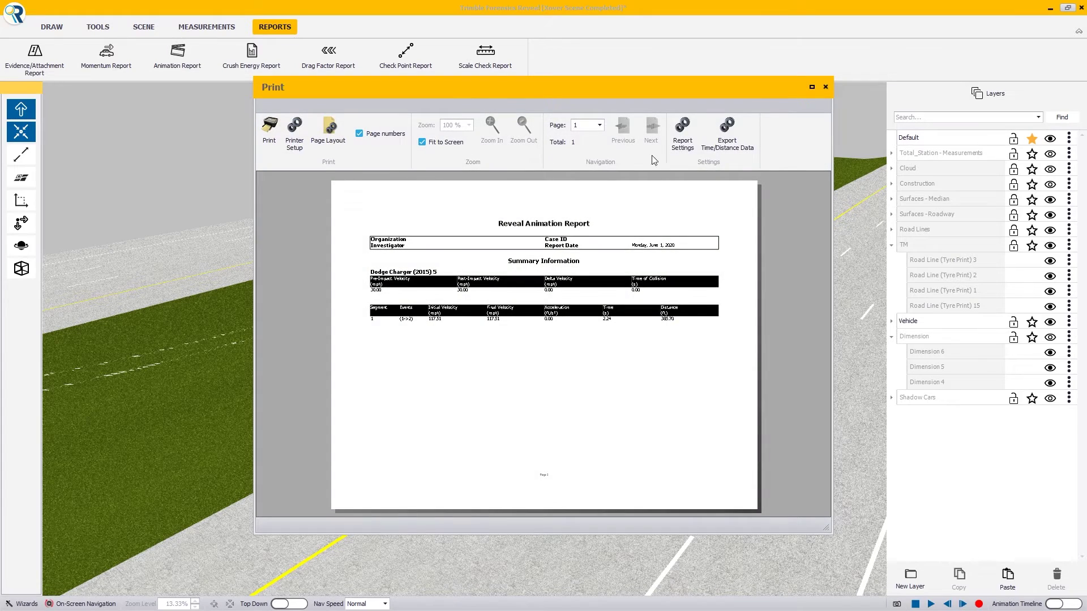
{"action": "left_click", "coordinate": [728, 129]}
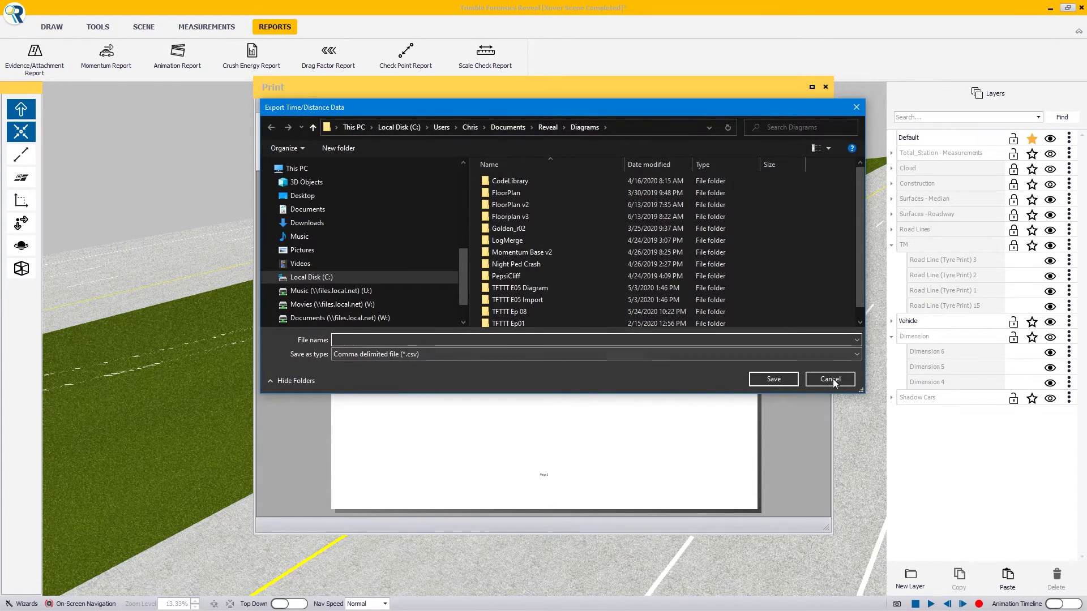
{"action": "left_click", "coordinate": [832, 382]}
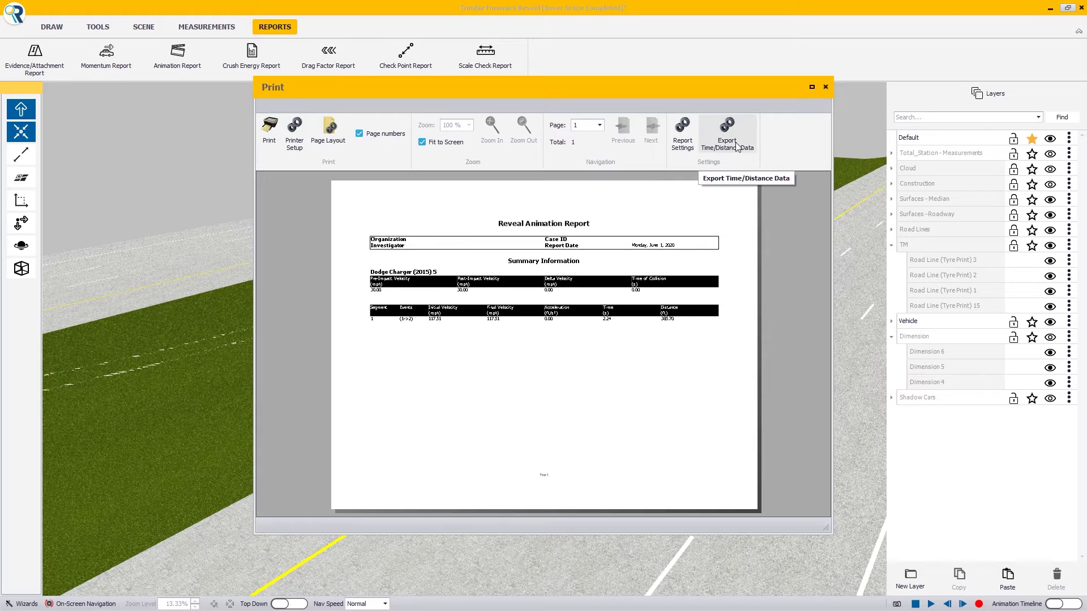
Include the time/distance details in the animation report settings.
{"action": "left_click", "coordinate": [682, 129]}
{"action": "left_click", "coordinate": [498, 385]}
{"action": "left_click", "coordinate": [555, 419]}
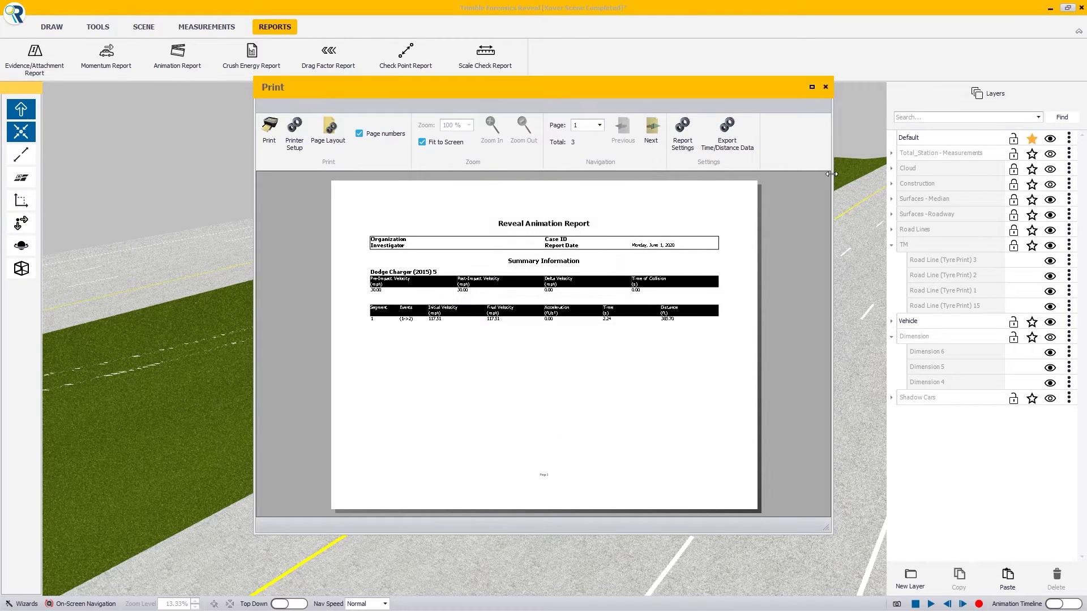
Maximize the animation report and examine the Charger's time/distance tables on pages 2 and 3.
{"action": "left_click", "coordinate": [811, 87]}
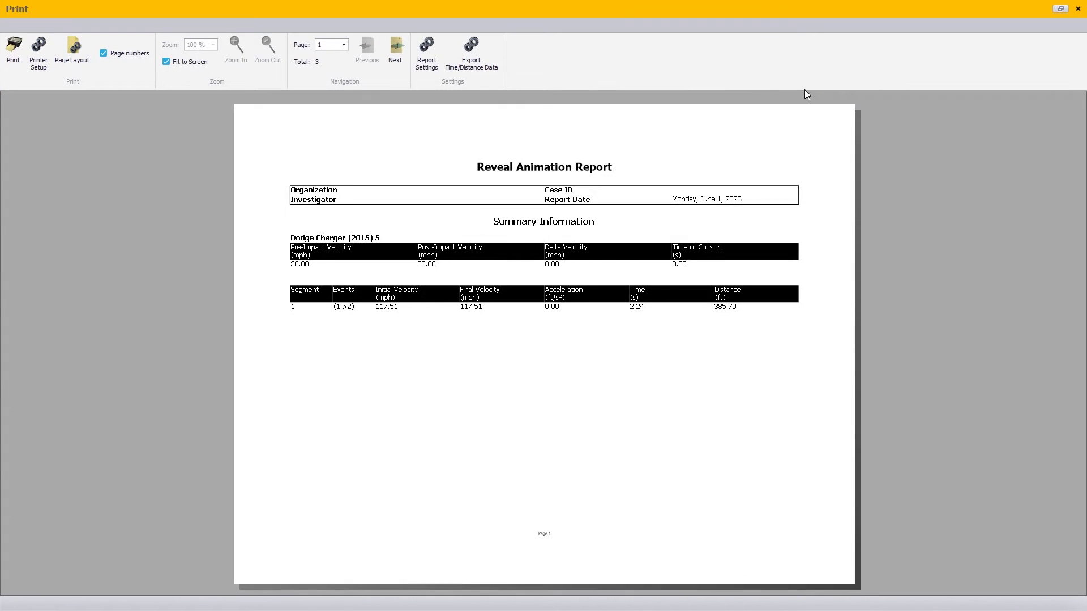
{"action": "left_click", "coordinate": [397, 57]}
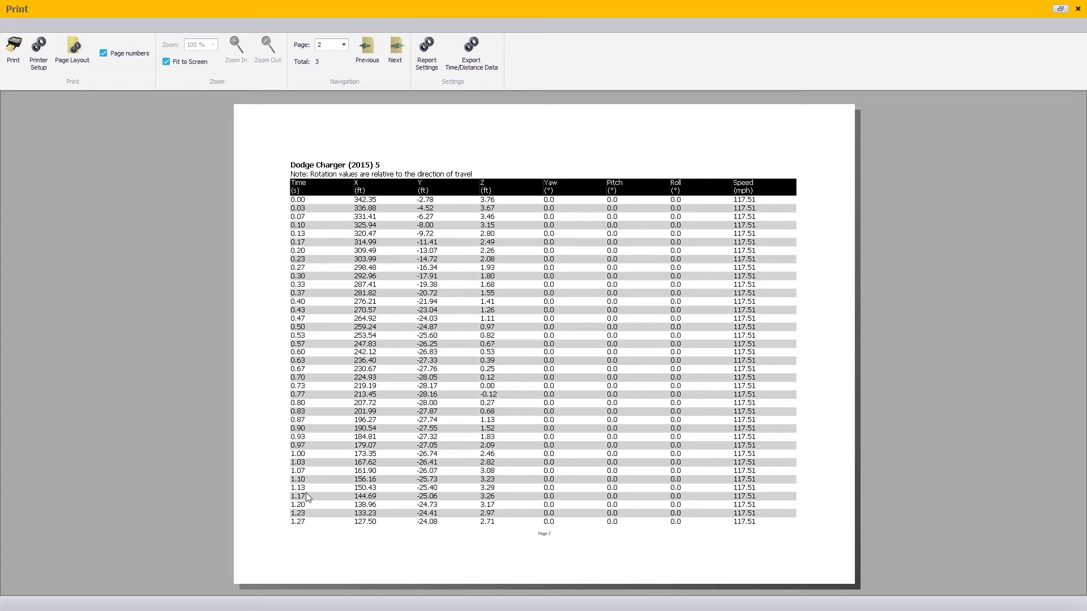
{"action": "left_click_drag", "start_coordinate": [298, 421], "coordinate": [312, 419]}
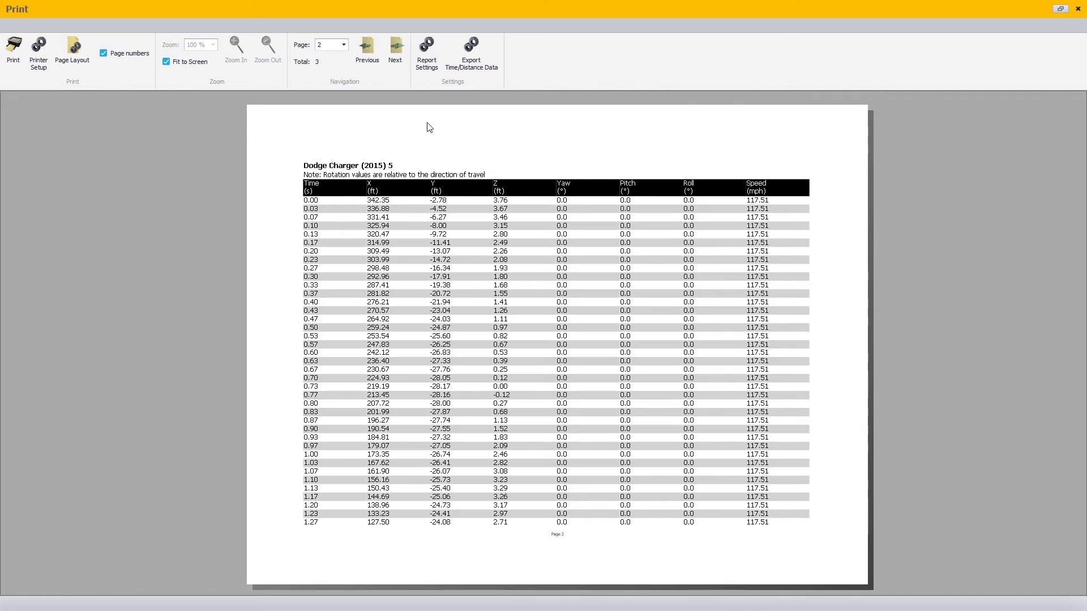
{"action": "left_click", "coordinate": [395, 48]}
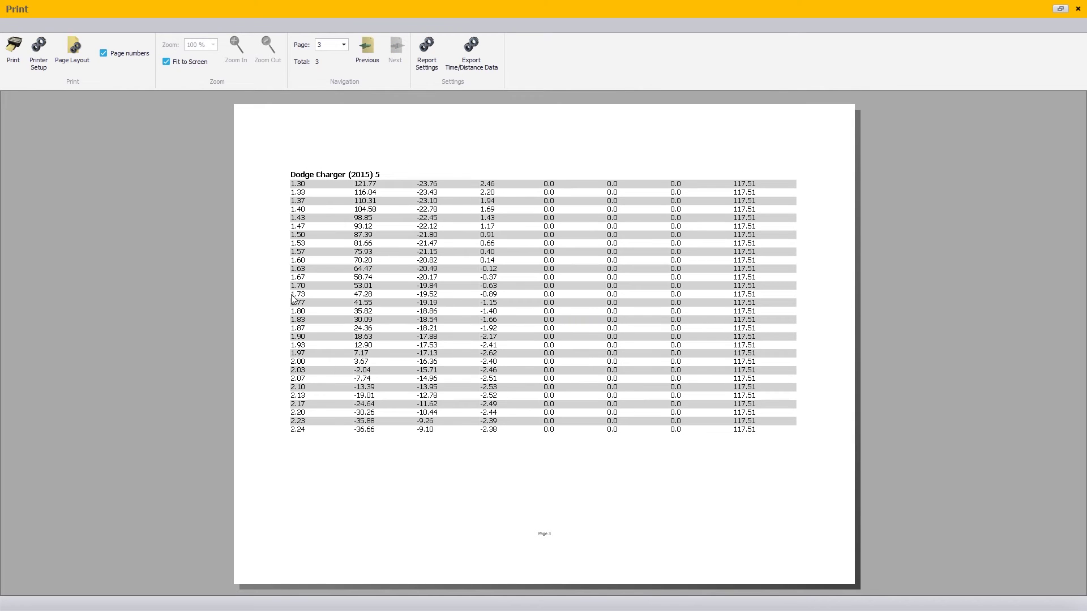